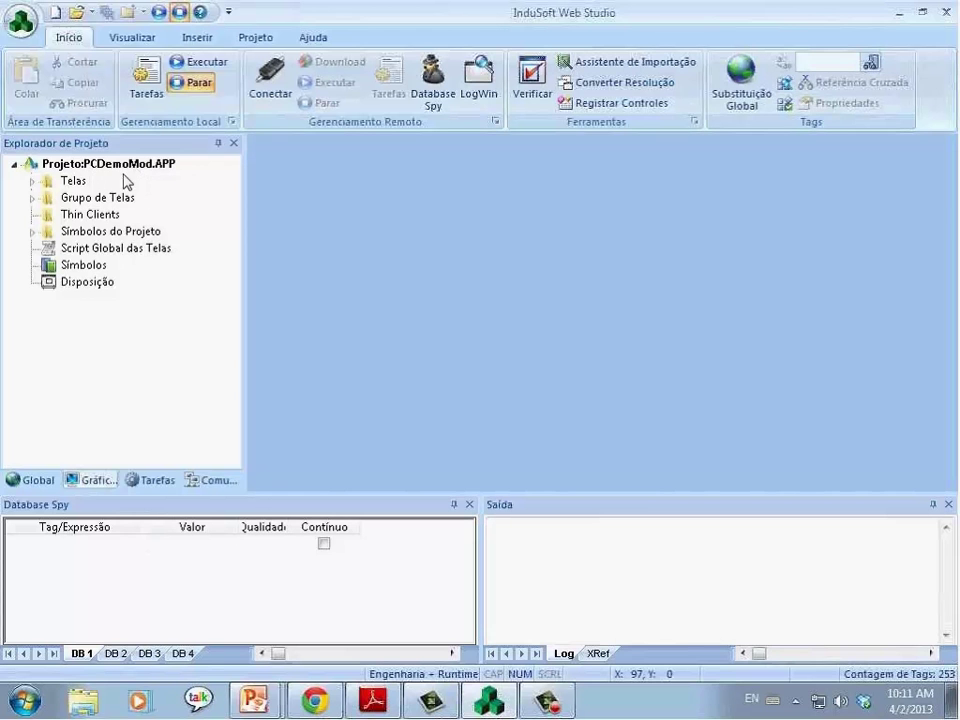
Open the ReportCSV report sheet from the project's report tasks
click(153, 480)
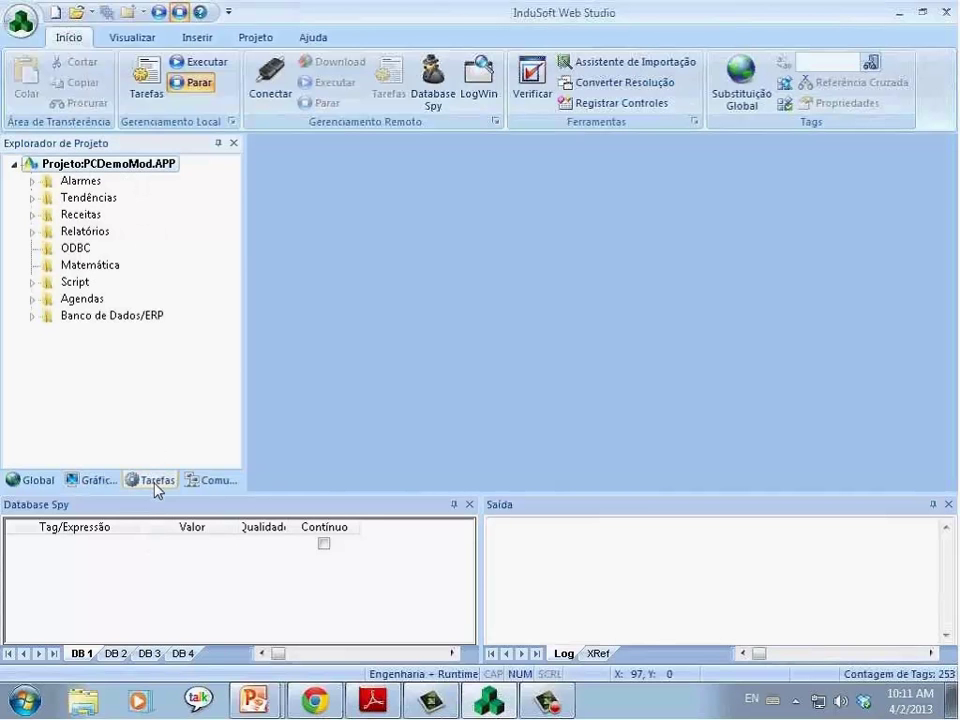
click(78, 234)
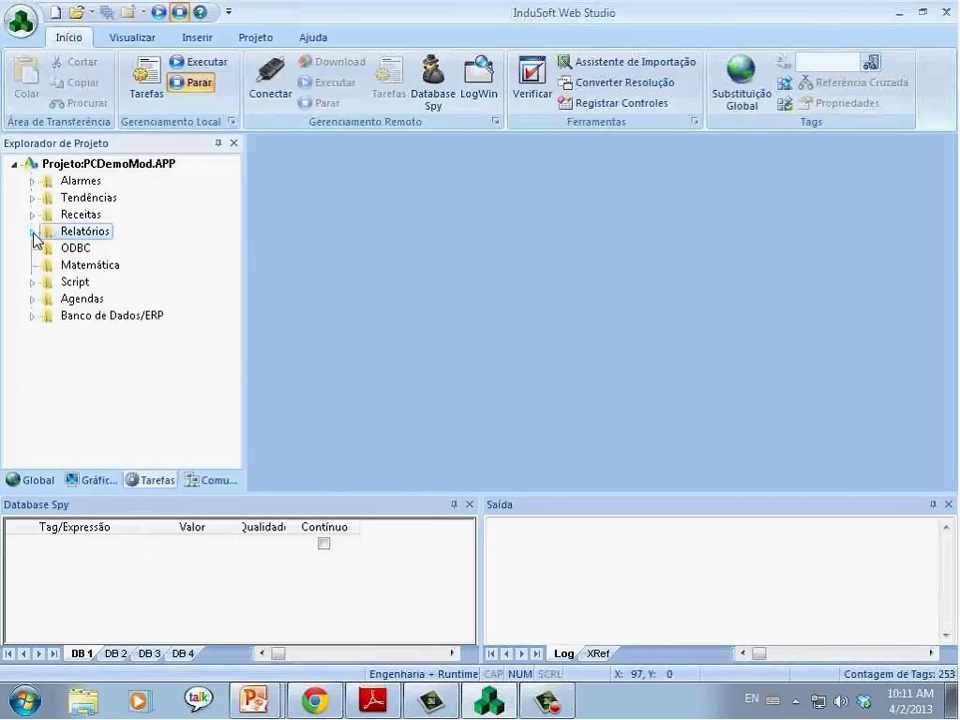
click(33, 232)
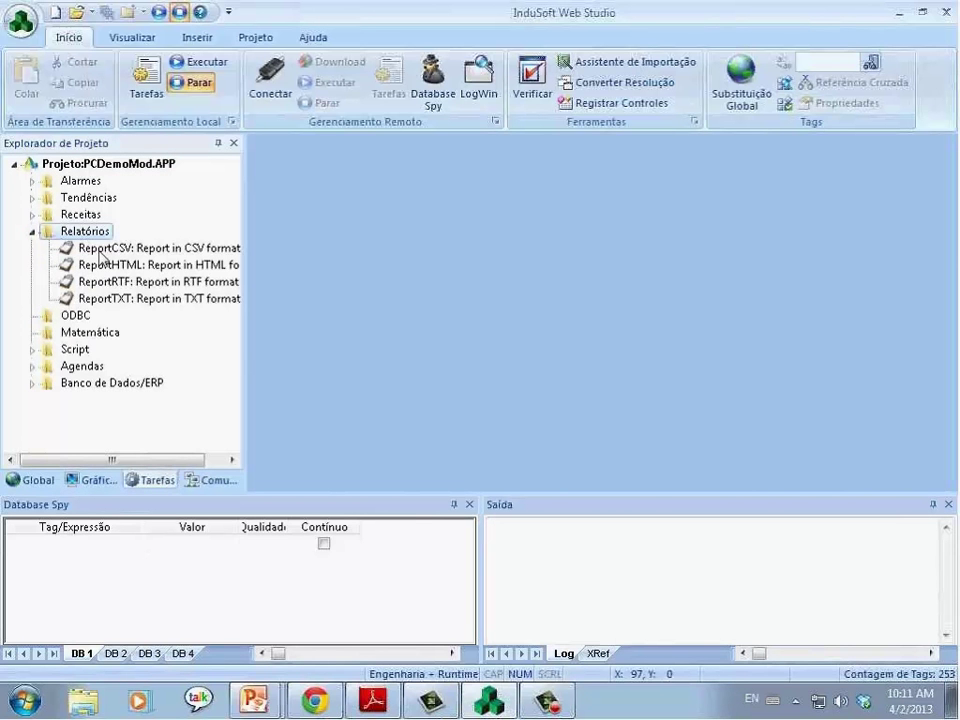
double_click(130, 248)
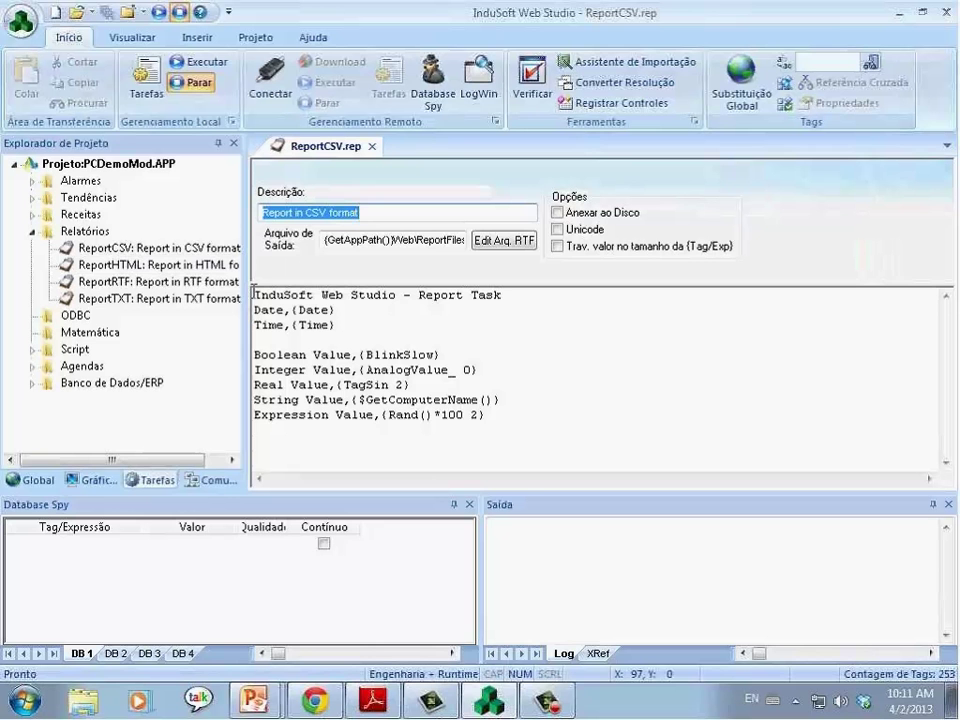
Examine the CSV report's body, including its title line, comma separators and the {Date} tag
drag(254, 295, 489, 422)
click(489, 420)
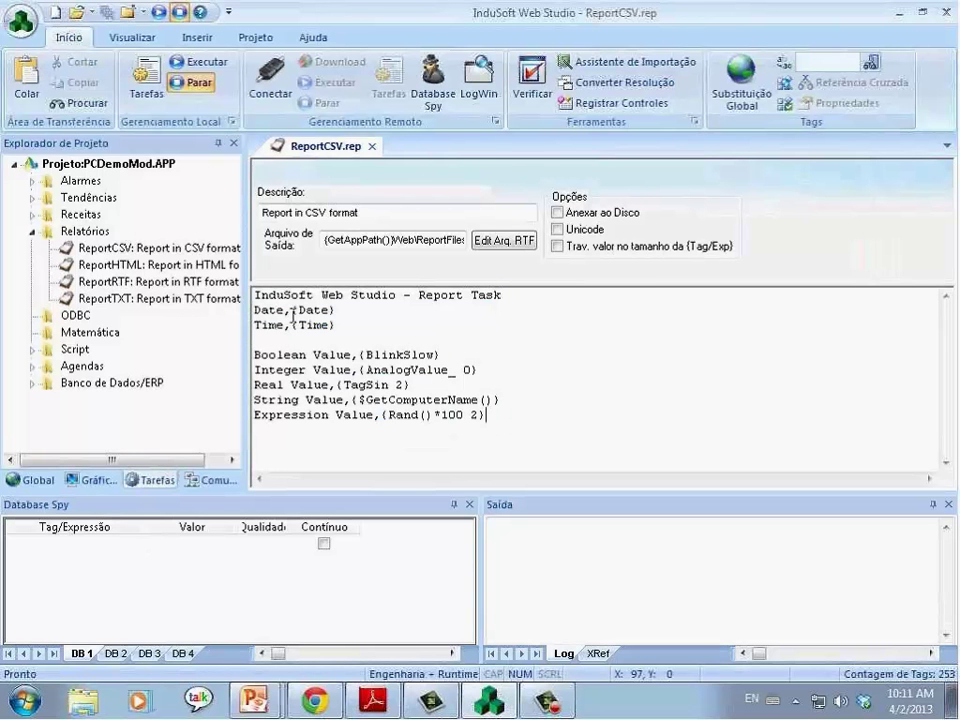
click(259, 313)
drag(259, 313, 266, 313)
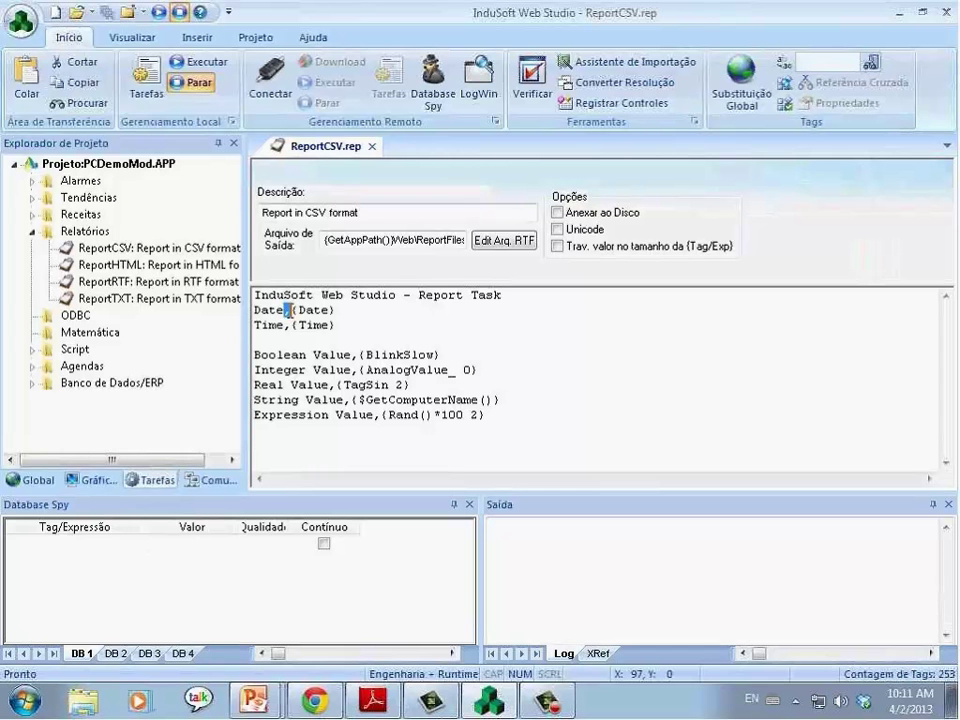
click(266, 313)
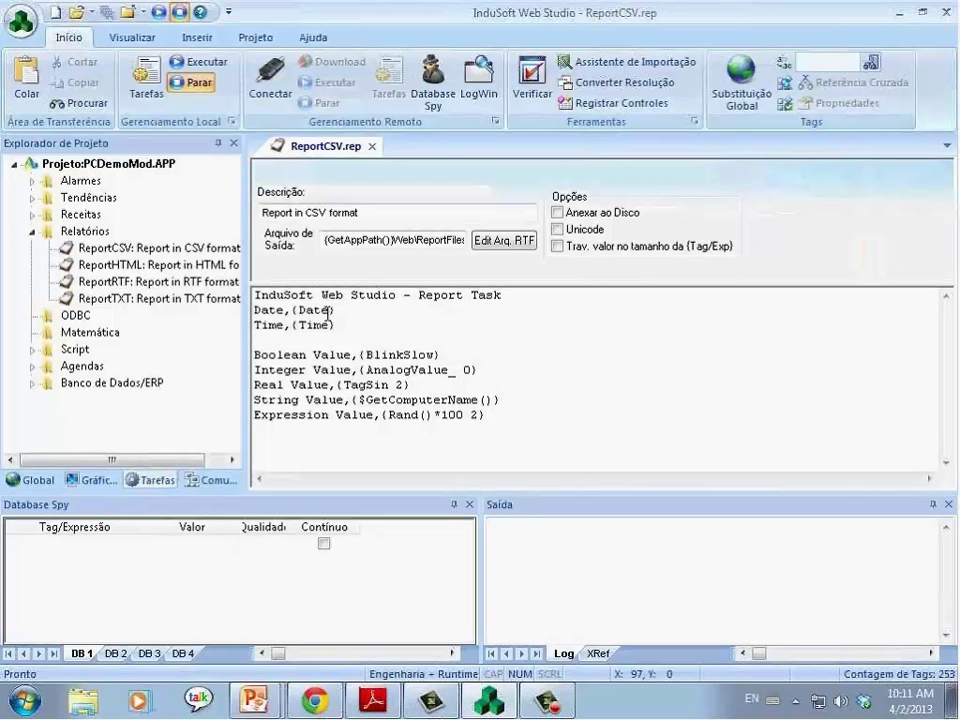
drag(254, 295, 474, 299)
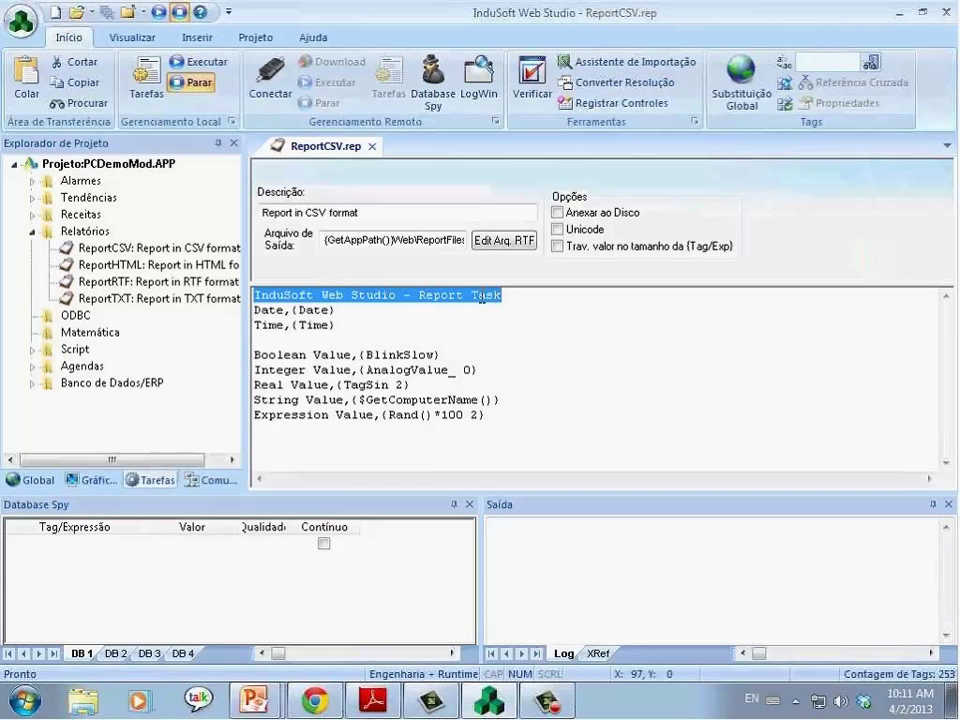
click(475, 295)
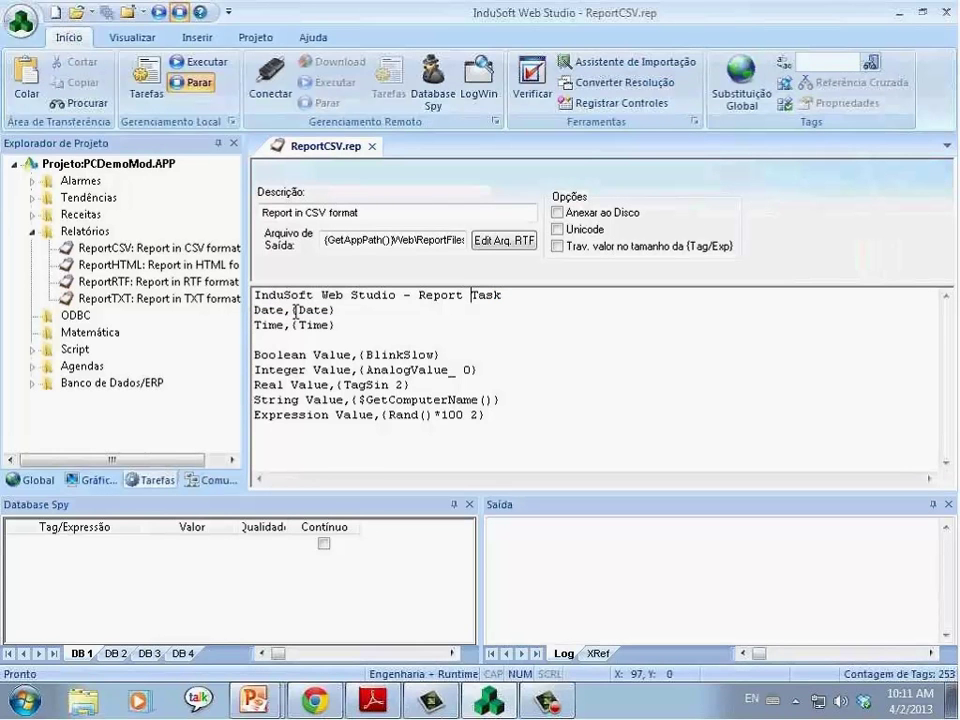
double_click(299, 312)
click(294, 311)
drag(291, 311, 334, 311)
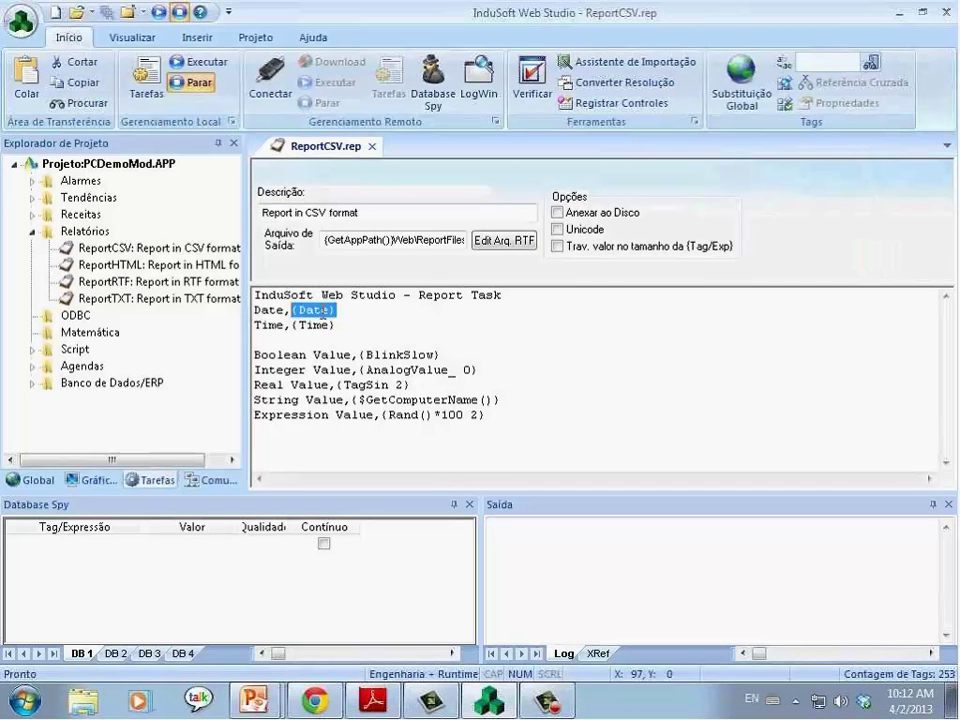
click(322, 312)
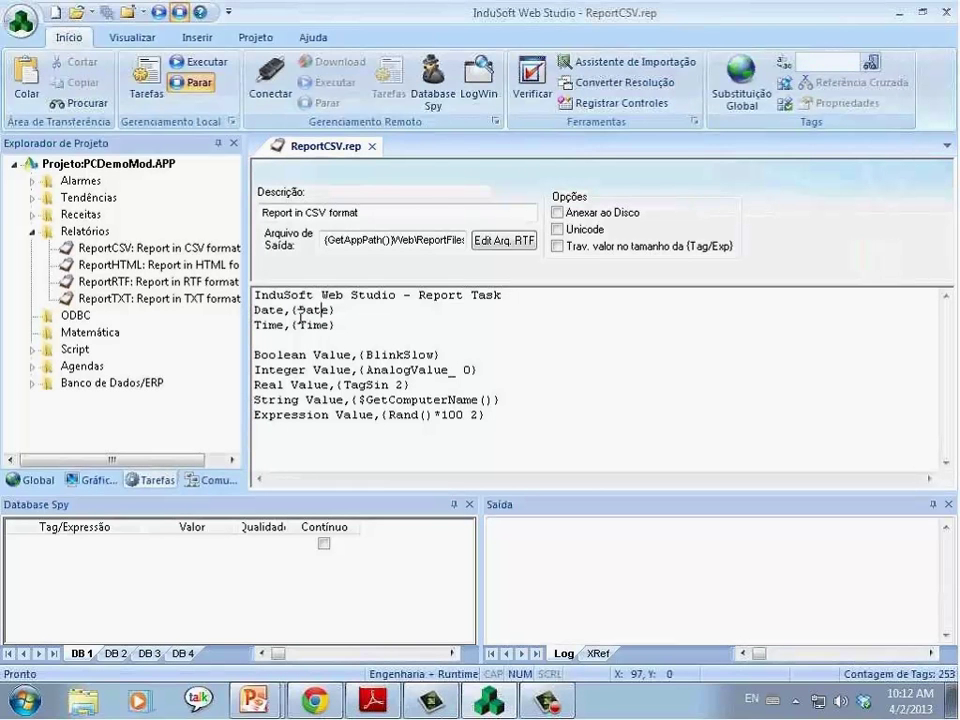
View the ReportTXT and ReportRTF report sheets, closing each one after viewing
double_click(160, 298)
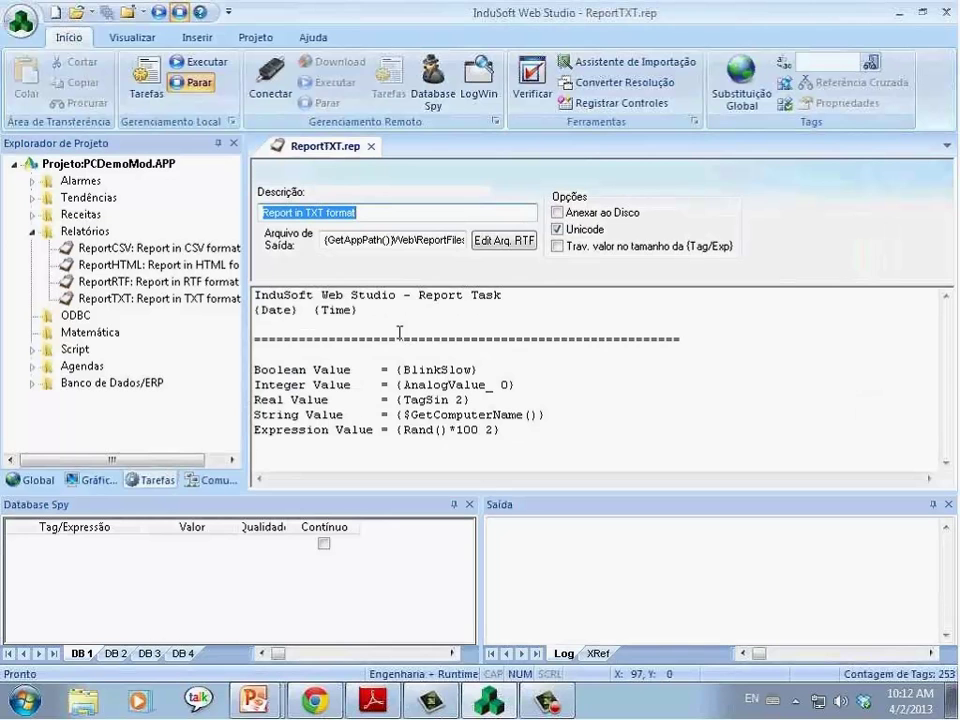
click(370, 147)
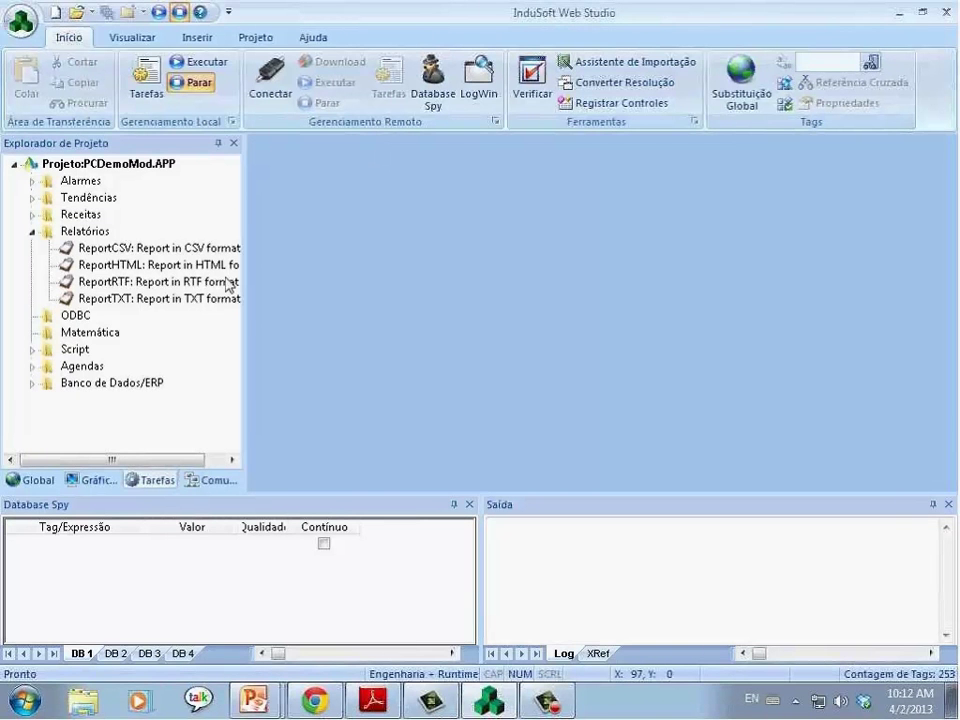
double_click(180, 281)
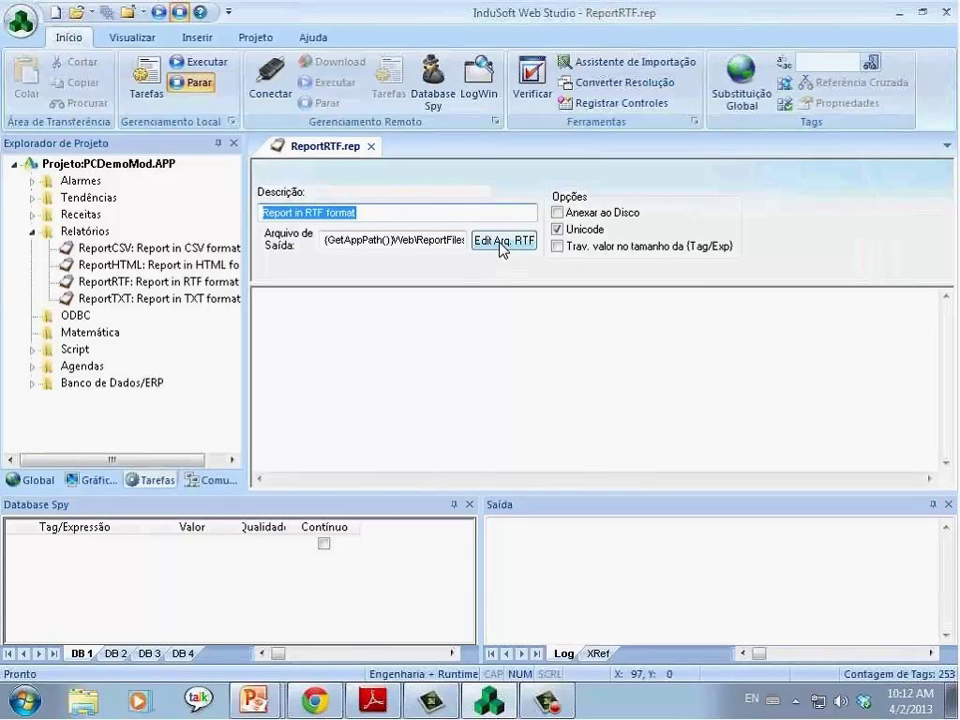
click(371, 147)
Open the ReportHTML report sheet and examine its HTML code, including the logo.jpg image tag and the table
double_click(150, 265)
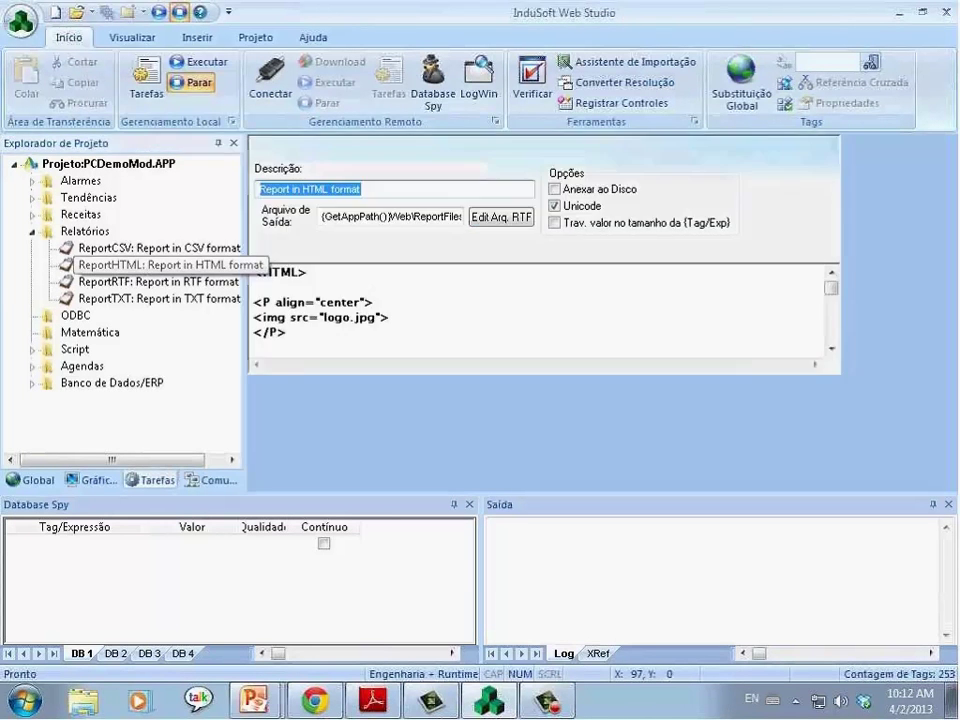
click(341, 339)
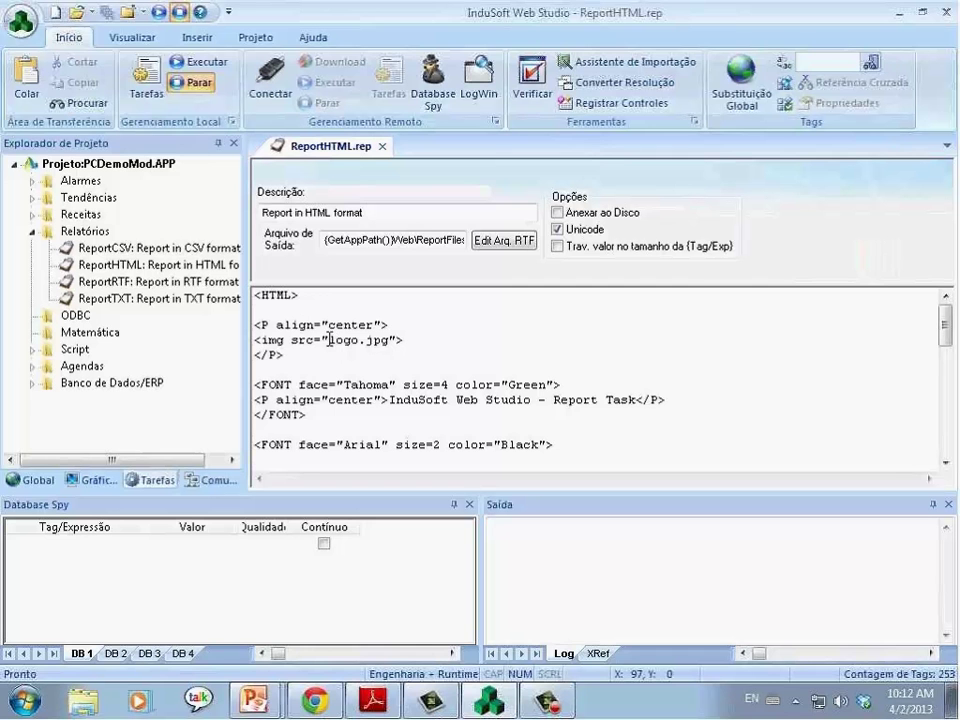
drag(260, 339, 399, 341)
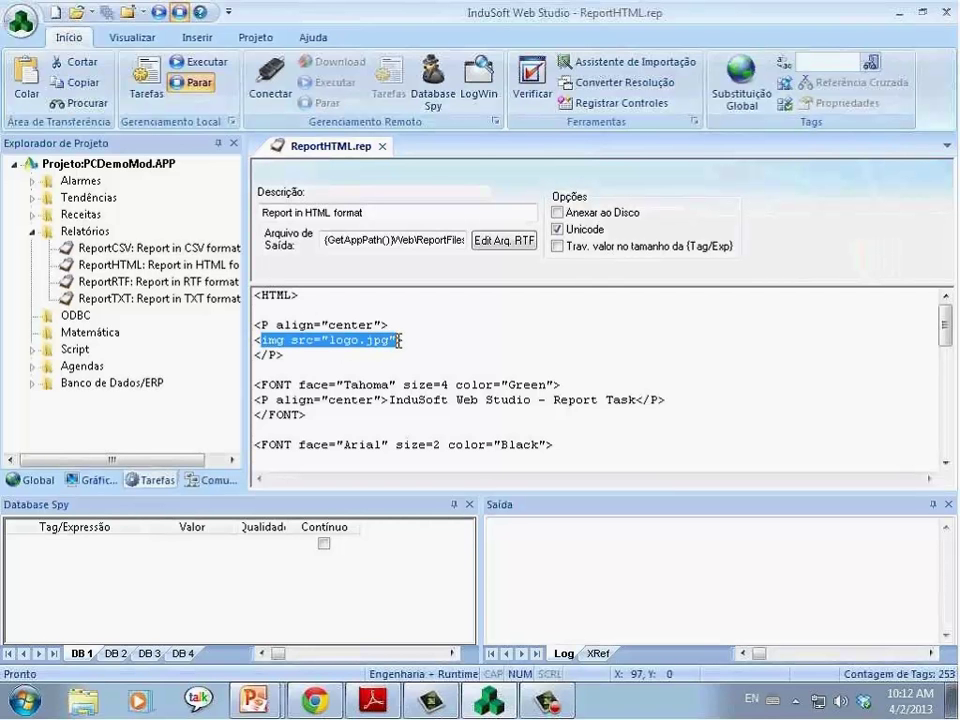
scroll(399, 341, down, 2)
click(422, 356)
scroll(407, 378, down, 1)
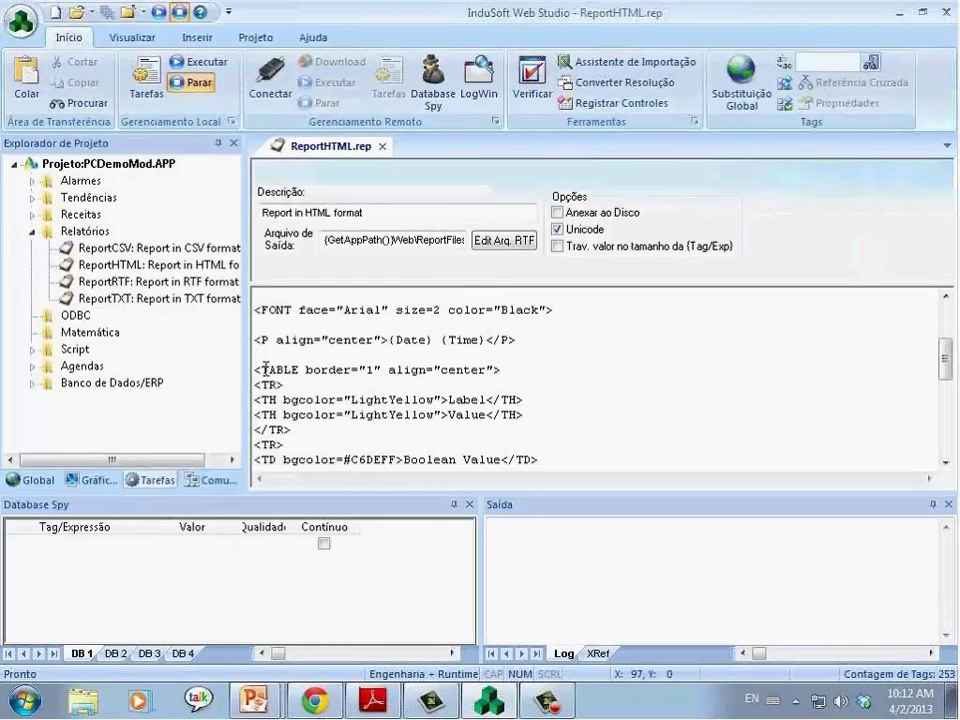
scroll(420, 345, down, 1)
scroll(425, 380, up, 4)
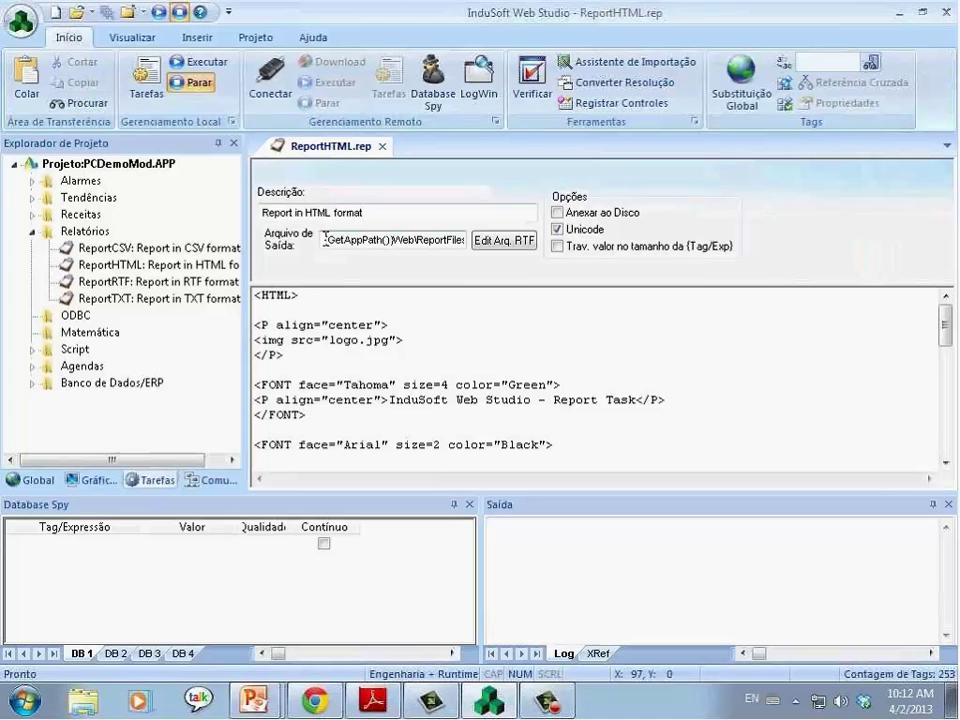
Inspect the full output file path of the HTML report, including the GetAppPath() part, and close the sheet
drag(325, 239, 390, 246)
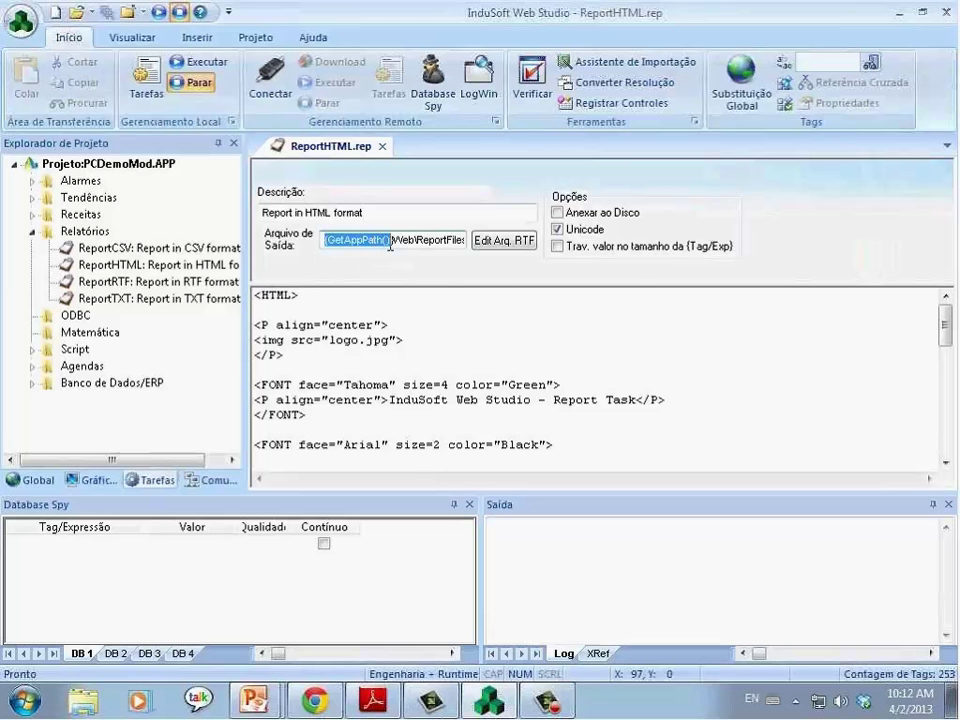
click(328, 240)
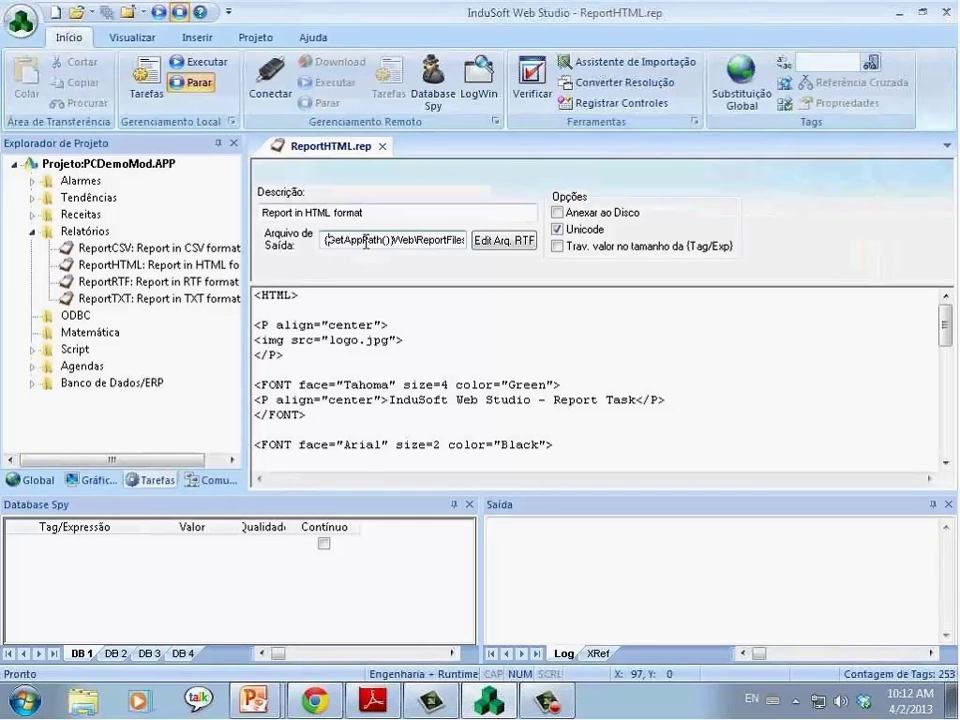
drag(383, 240, 326, 241)
click(325, 242)
drag(325, 242, 470, 244)
click(397, 242)
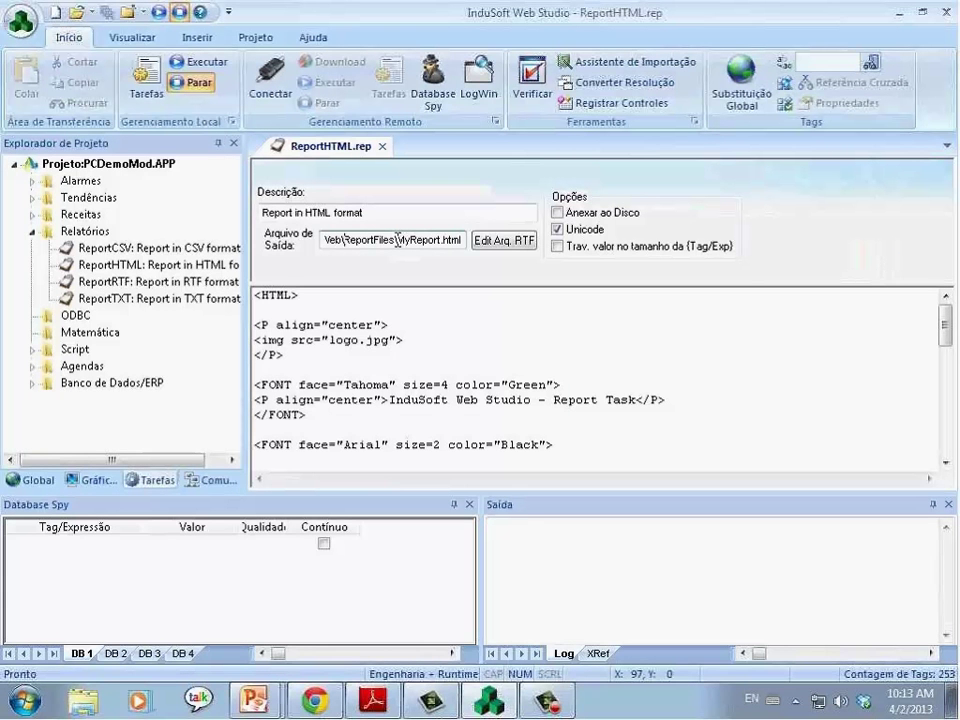
click(382, 146)
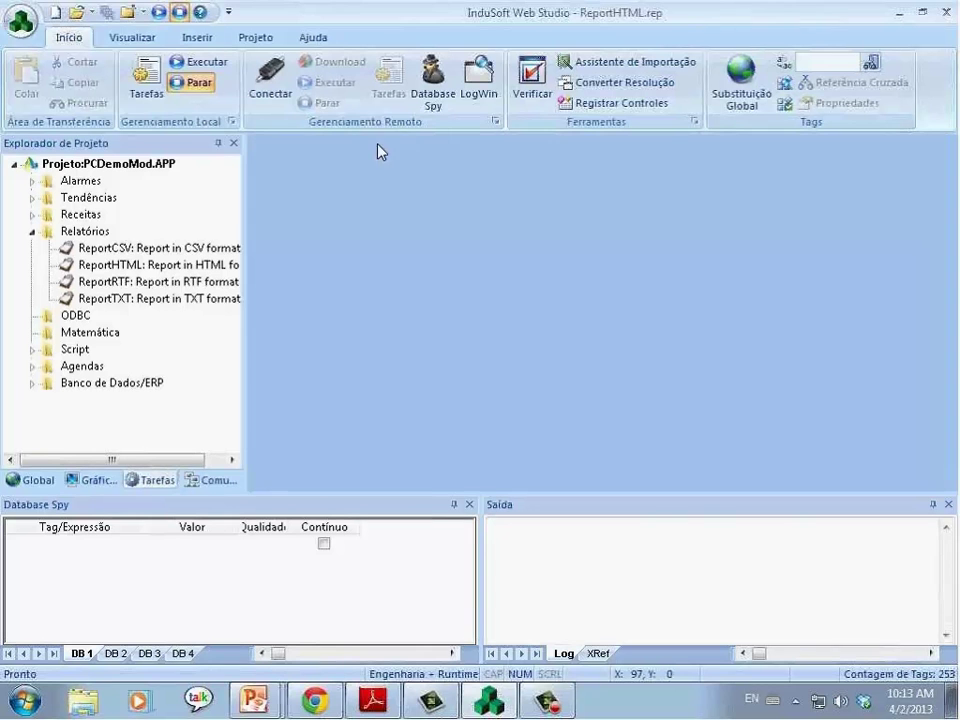
Run the project and save the TXT format report from the Reports screen
click(206, 66)
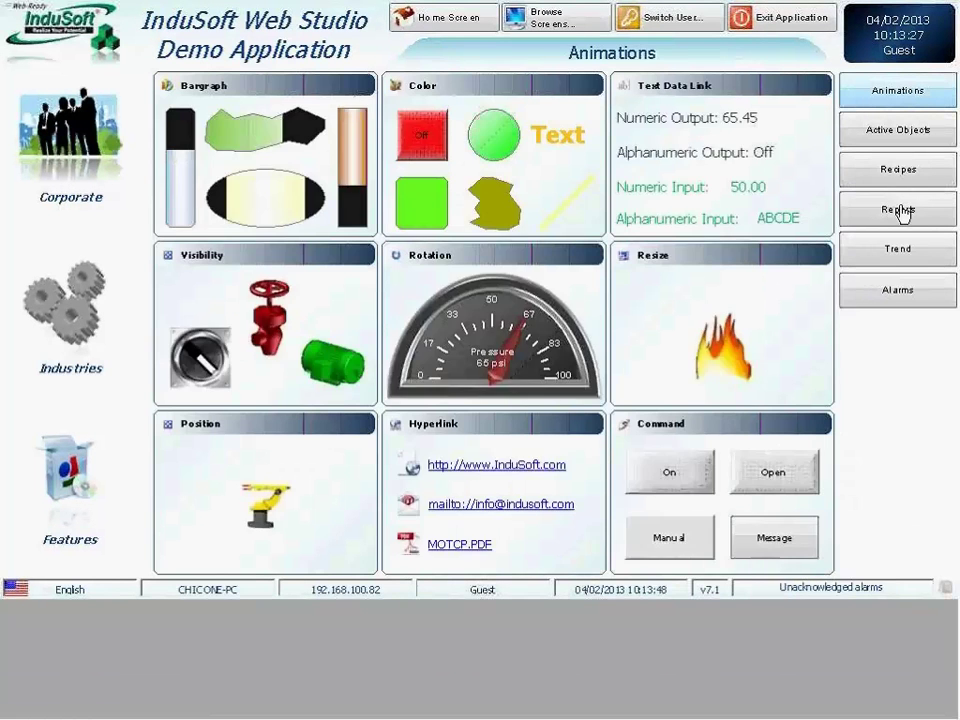
click(899, 210)
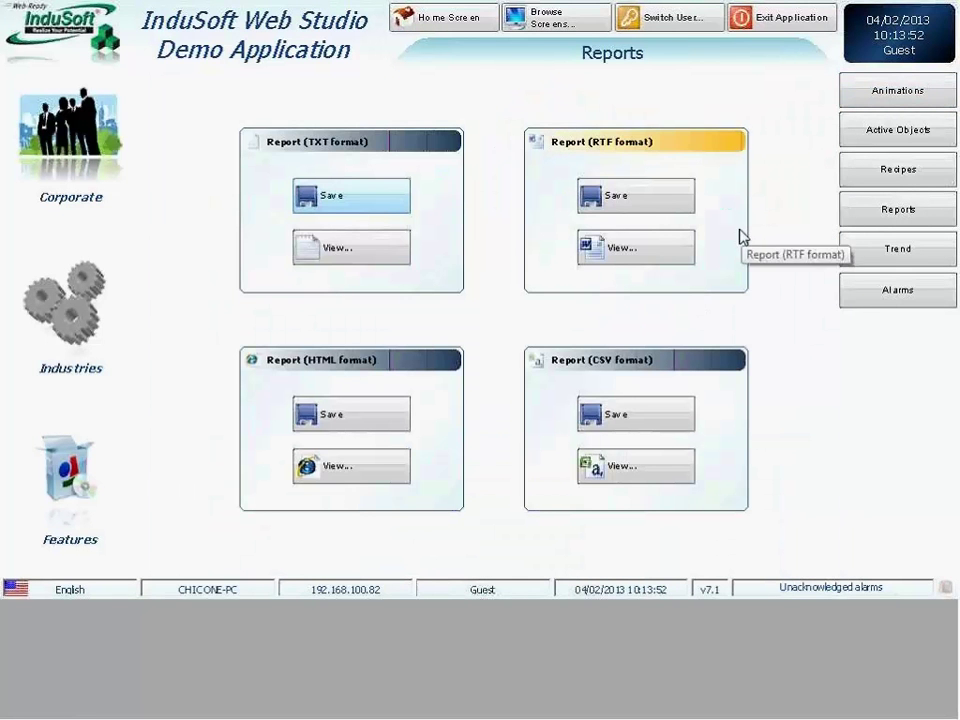
click(356, 199)
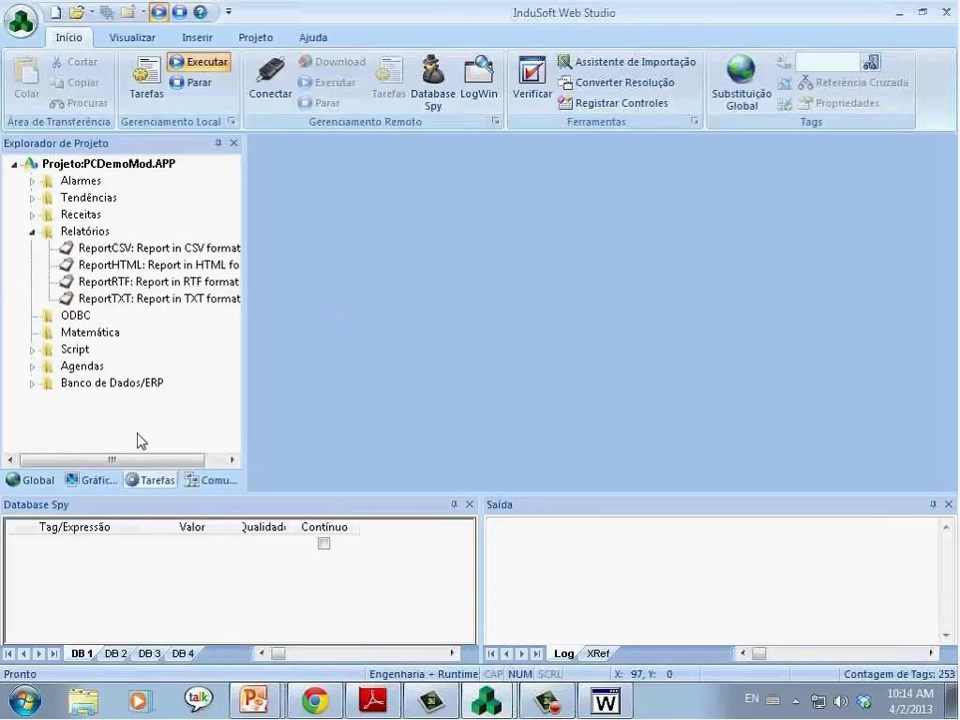
Open the Reports.scr screen from the project's graphics for editing
click(92, 480)
double_click(72, 180)
scroll(140, 366, down, 1)
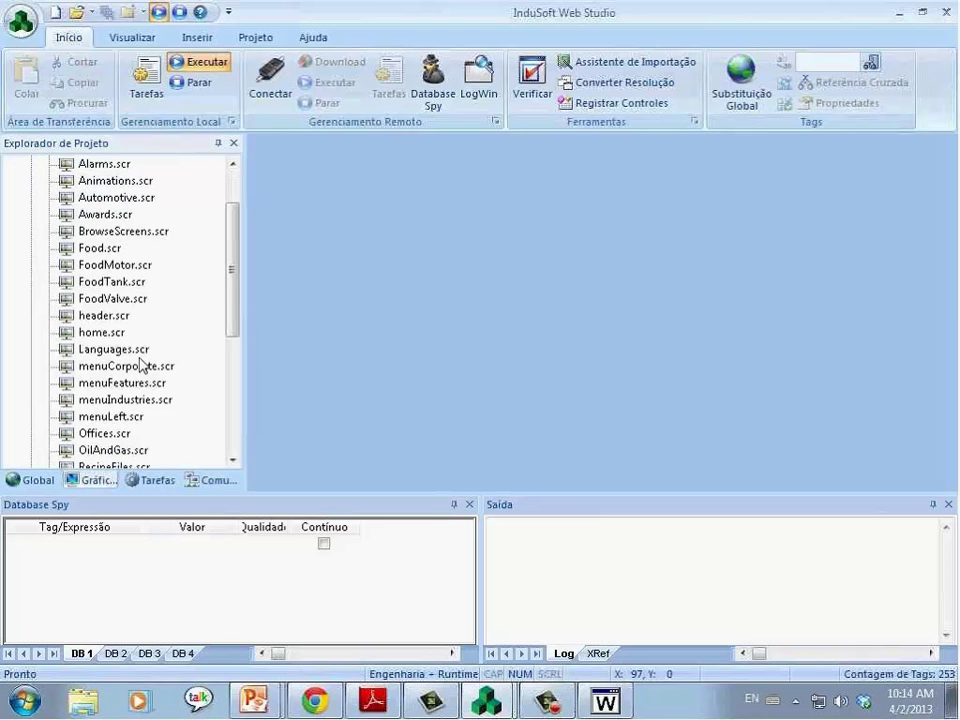
scroll(140, 366, down, 2)
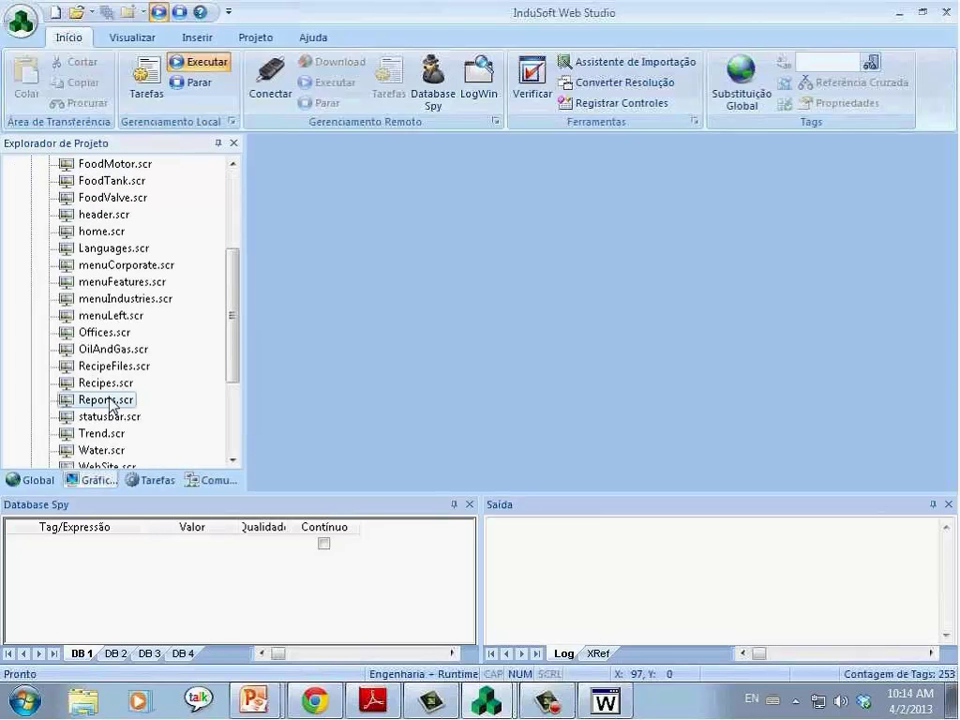
double_click(110, 404)
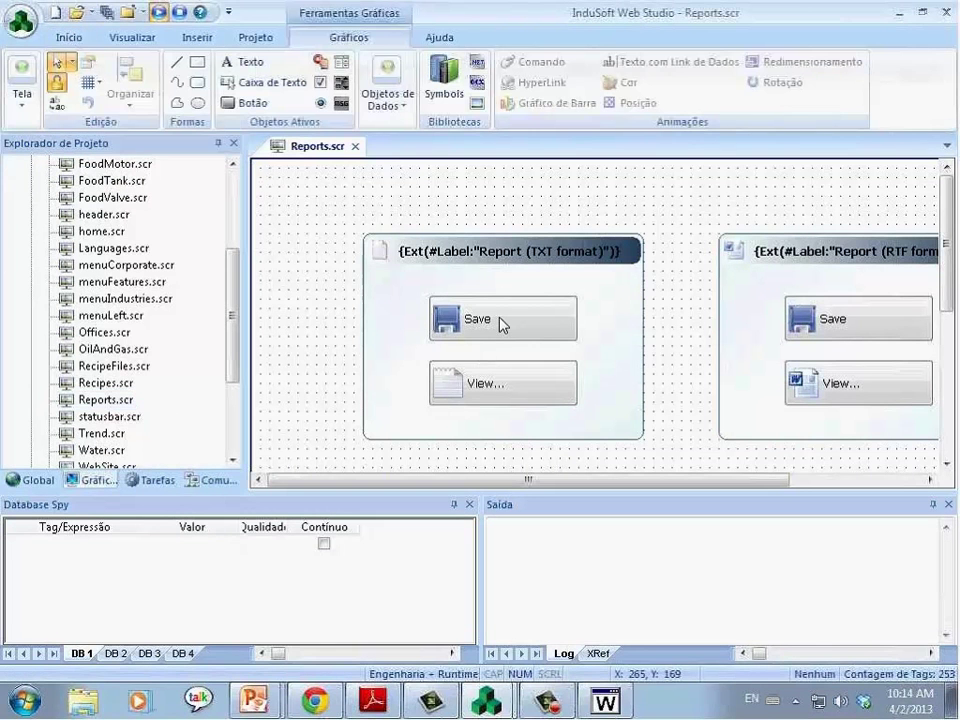
Inspect the command script behind the Save button of the TXT format report
click(502, 325)
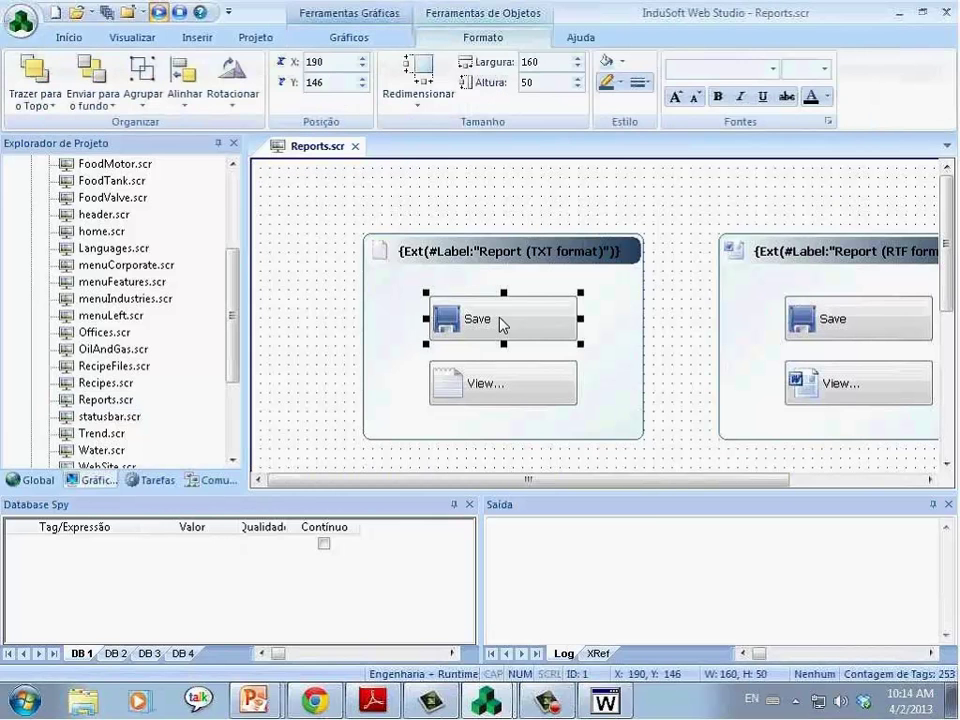
double_click(502, 323)
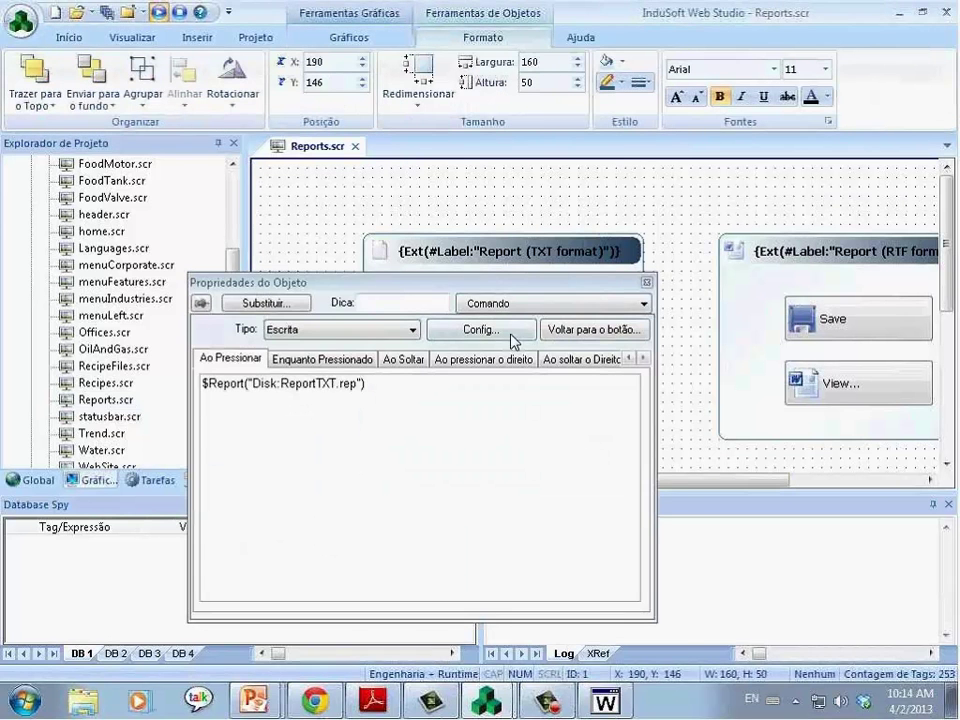
drag(474, 288, 540, 368)
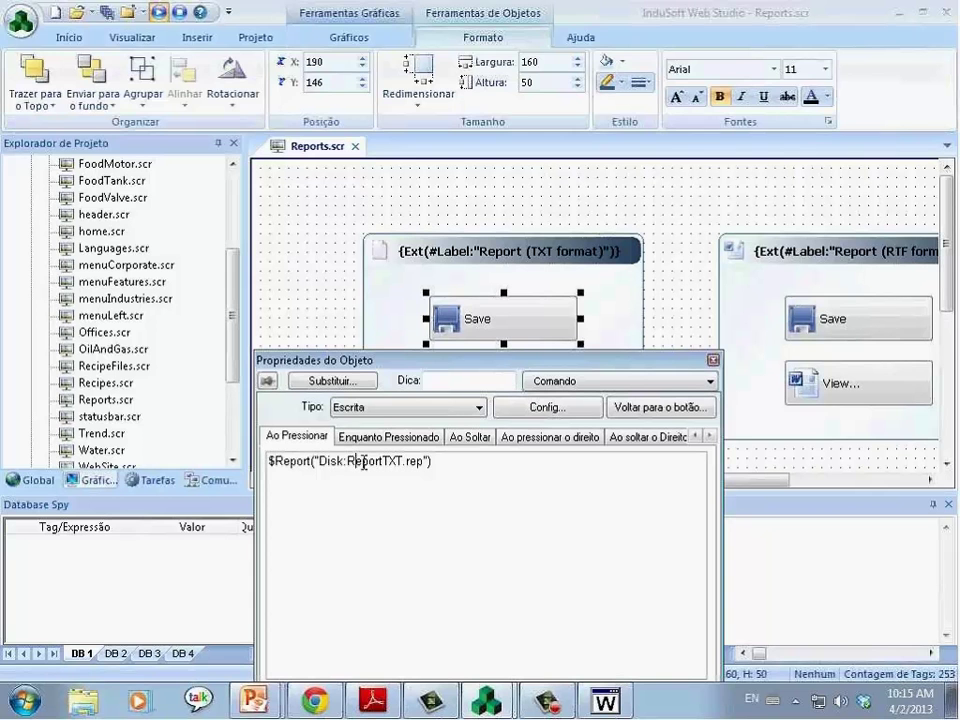
Search the Technical Reference help for "report" and open the topic on the Report function
click(576, 42)
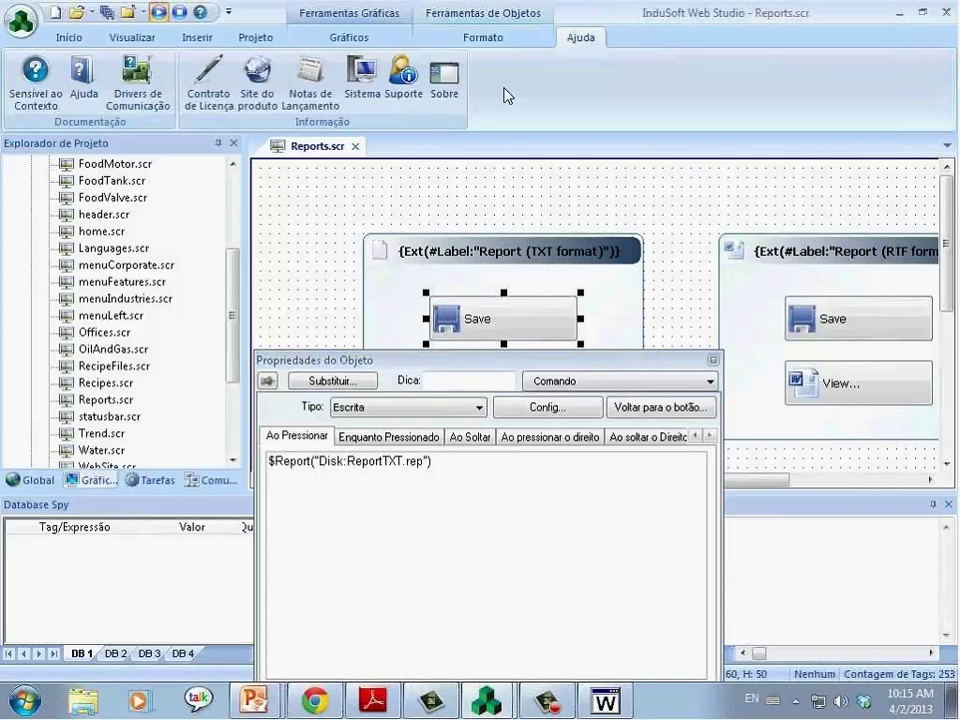
click(87, 104)
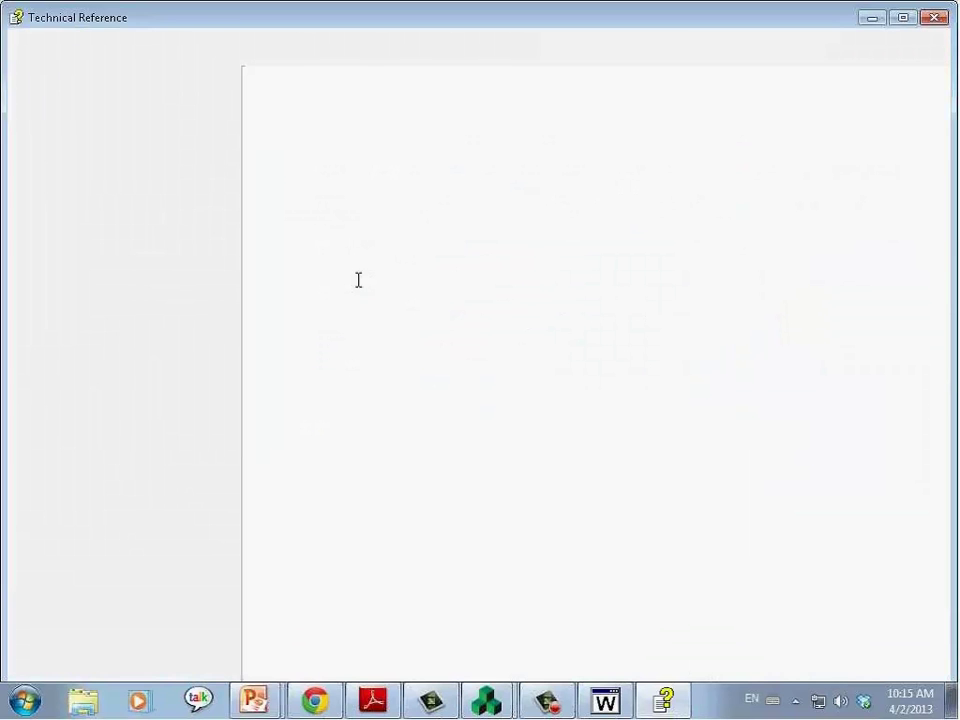
click(129, 126)
text(rep)
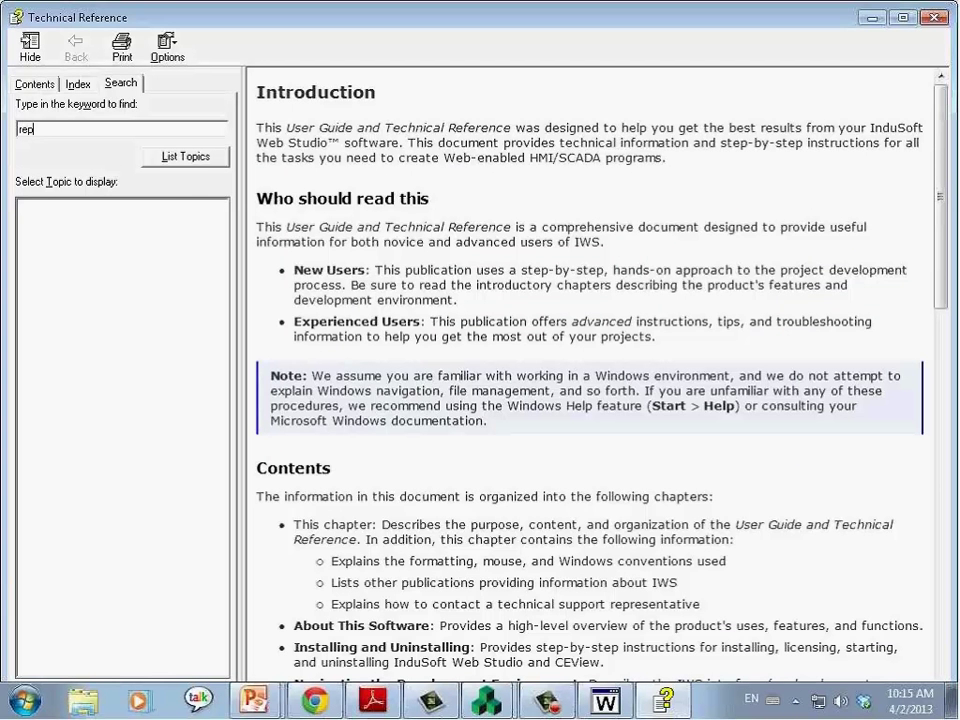
text(ort)
key(Return)
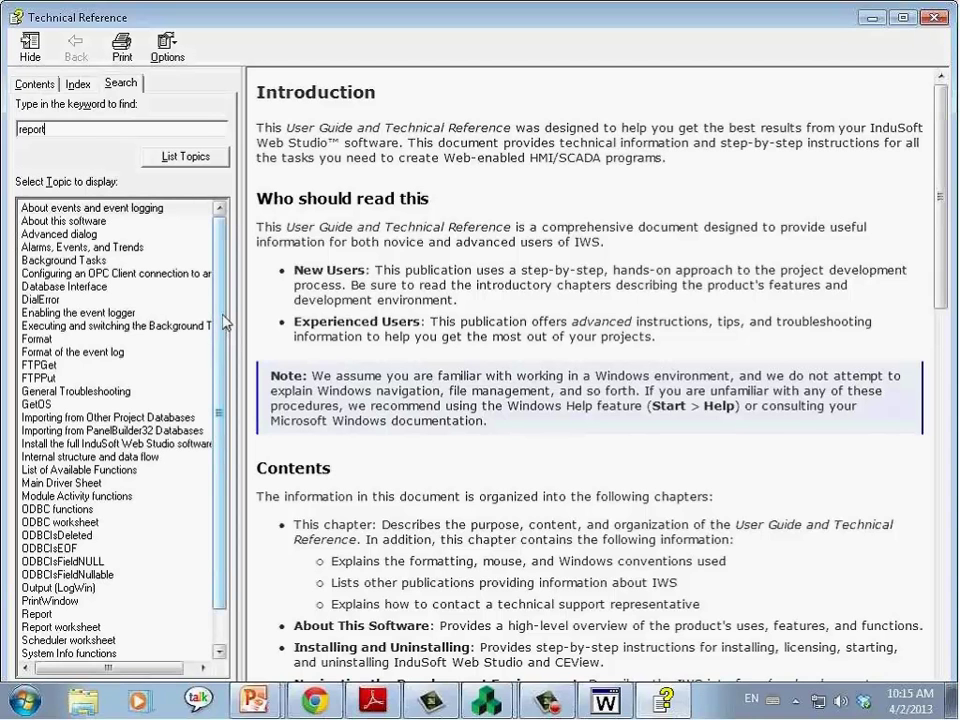
drag(223, 324, 224, 366)
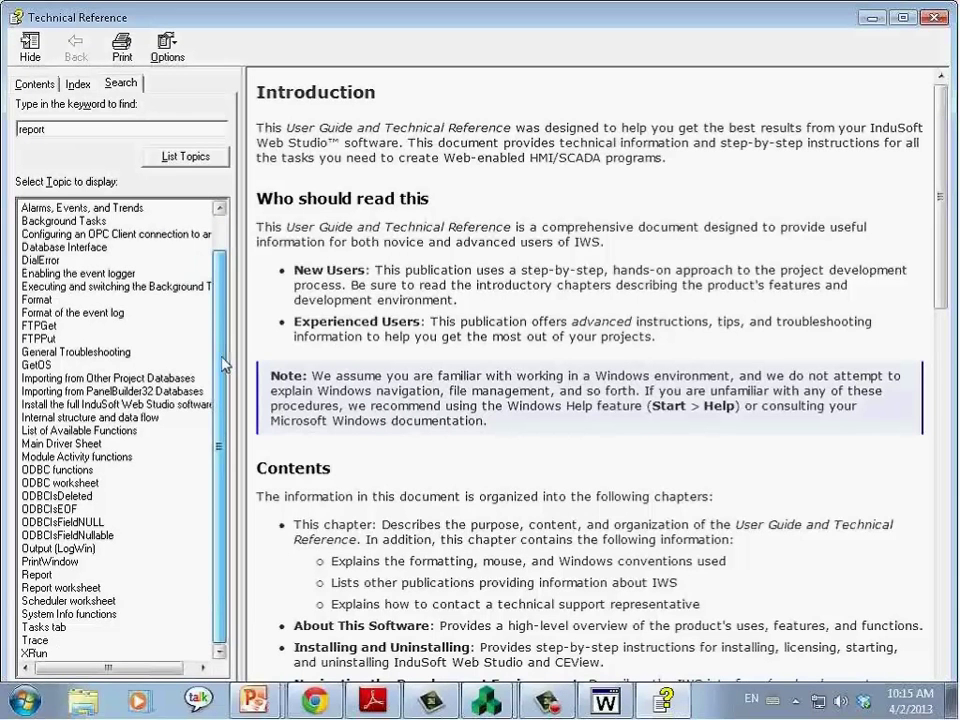
double_click(95, 576)
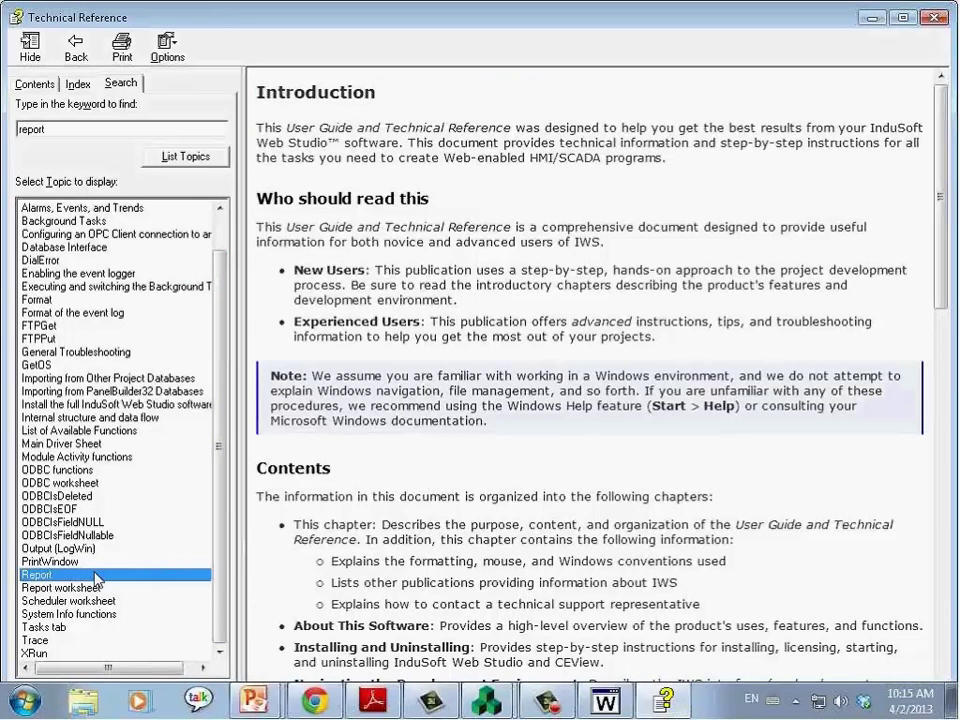
Examine the Report function's syntax, its strFunction operations and the paper orientation values of optNumOrientation
scroll(358, 413, down, 1)
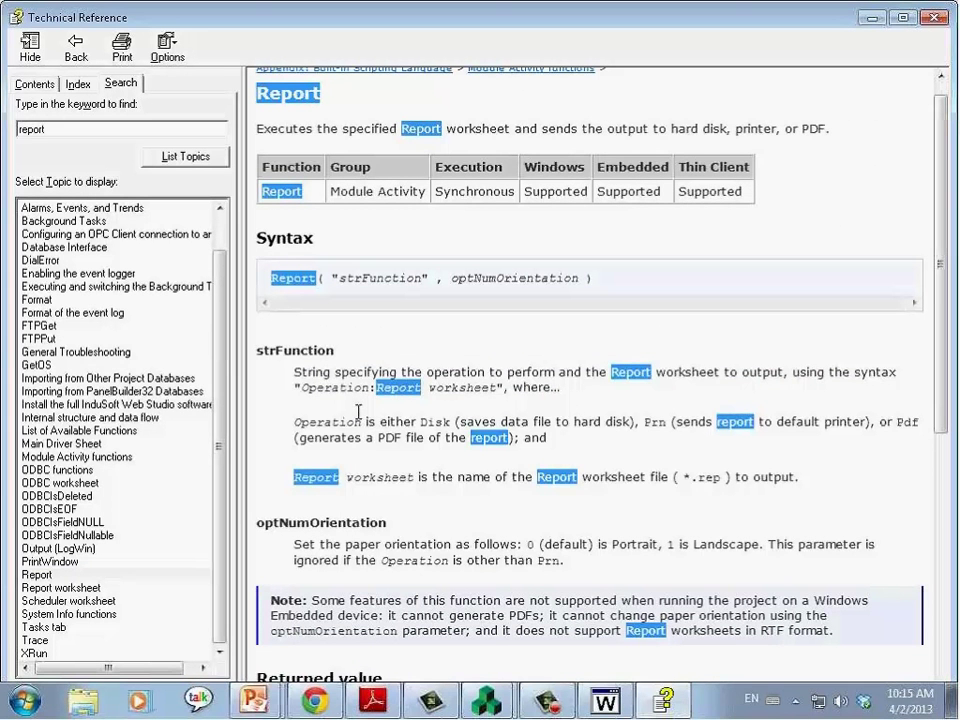
scroll(358, 413, down, 3)
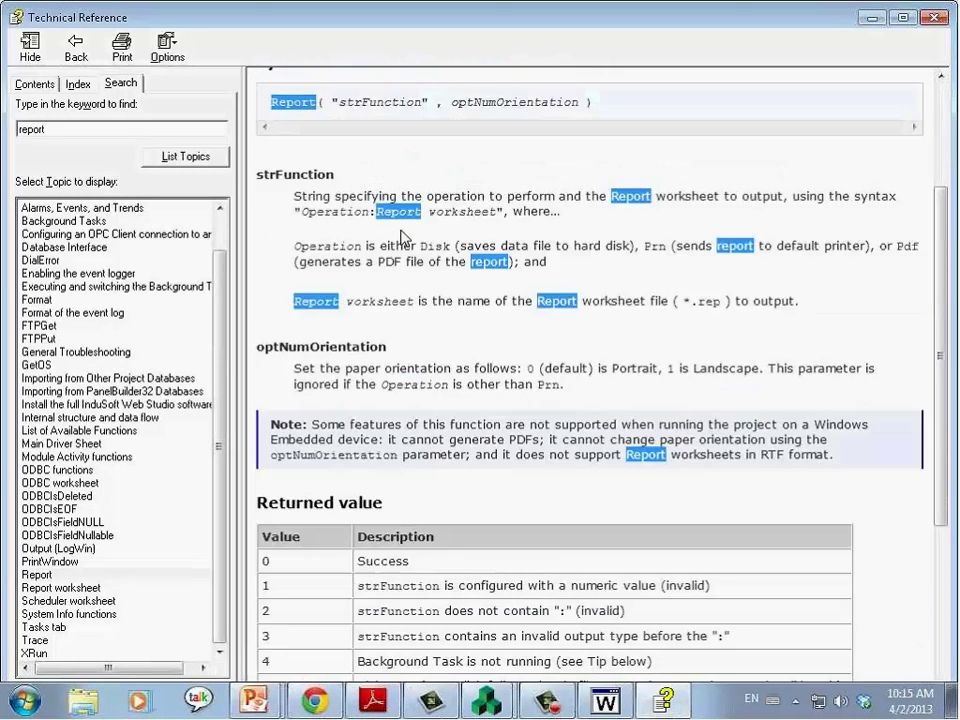
scroll(403, 236, up, 1)
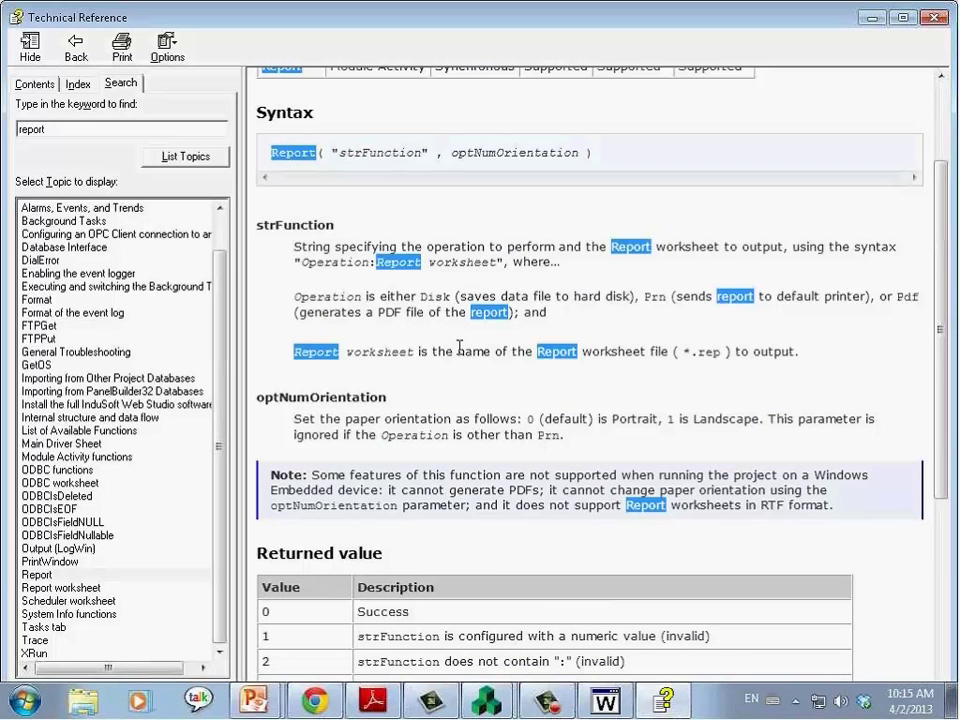
scroll(459, 347, down, 5)
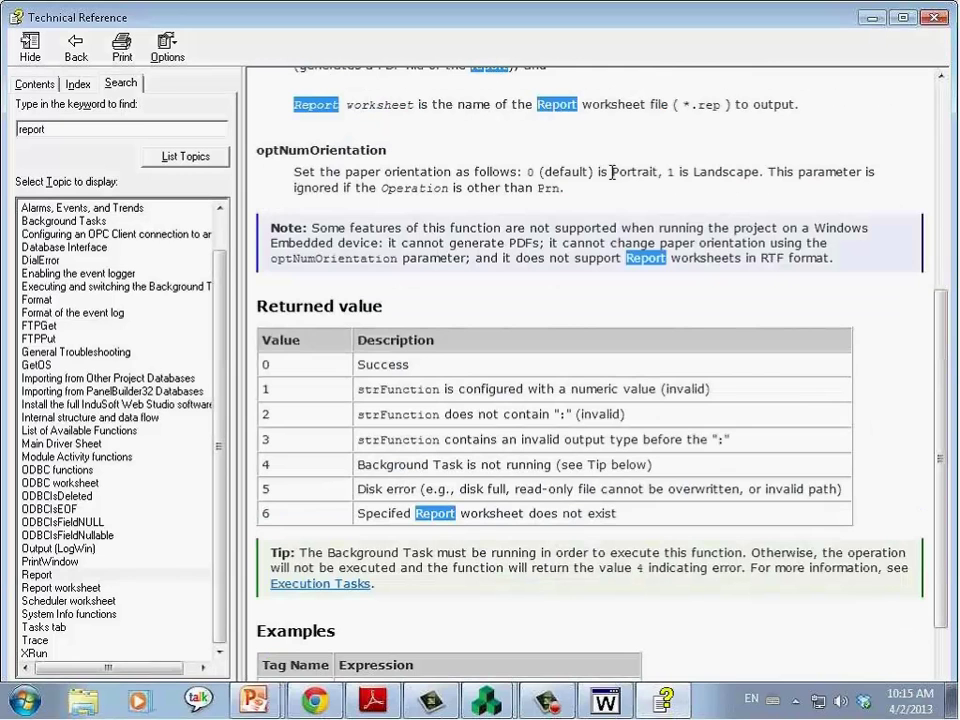
drag(612, 172, 657, 173)
click(645, 180)
scroll(390, 384, down, 1)
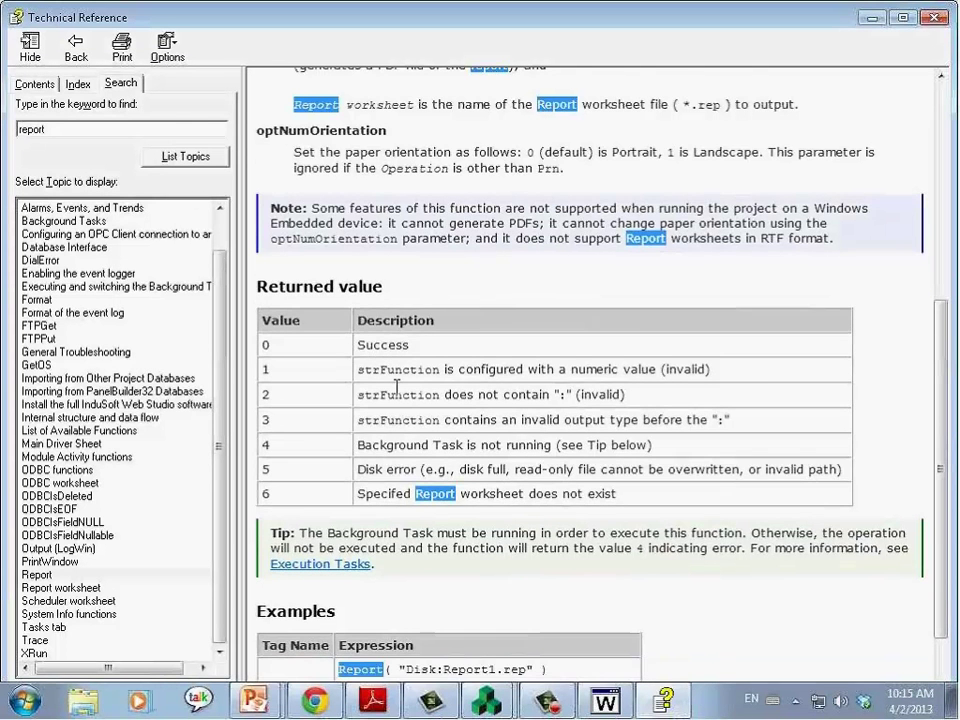
Examine the Report function's returned values and its example expressions, especially the operation and worksheet name in the Disk:Report1.rep example
scroll(397, 385, down, 3)
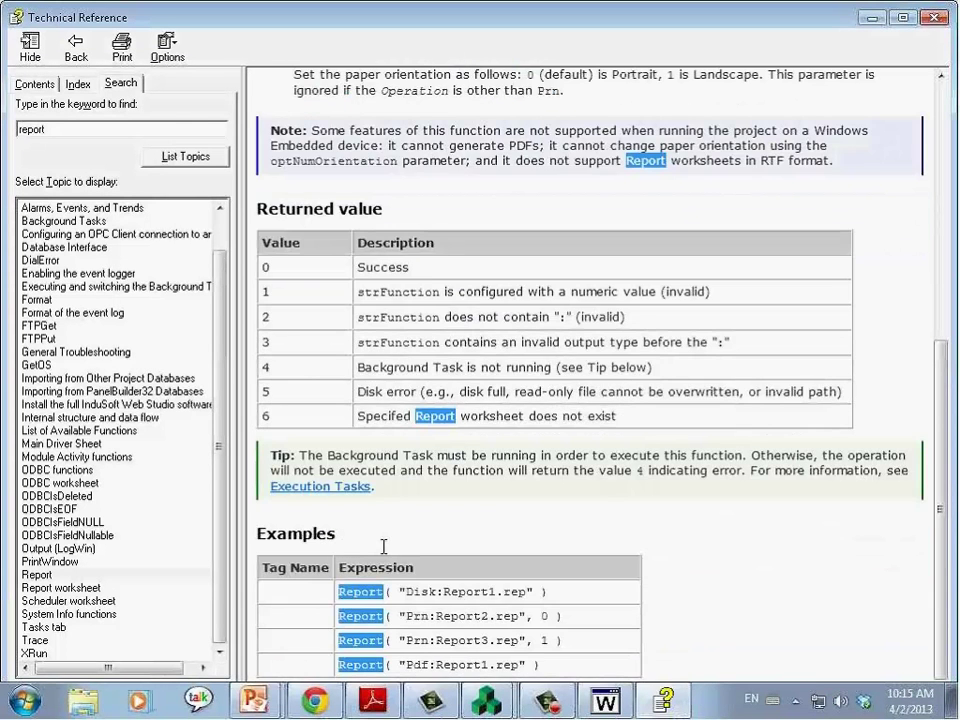
scroll(383, 546, down, 2)
drag(396, 546, 553, 544)
click(516, 546)
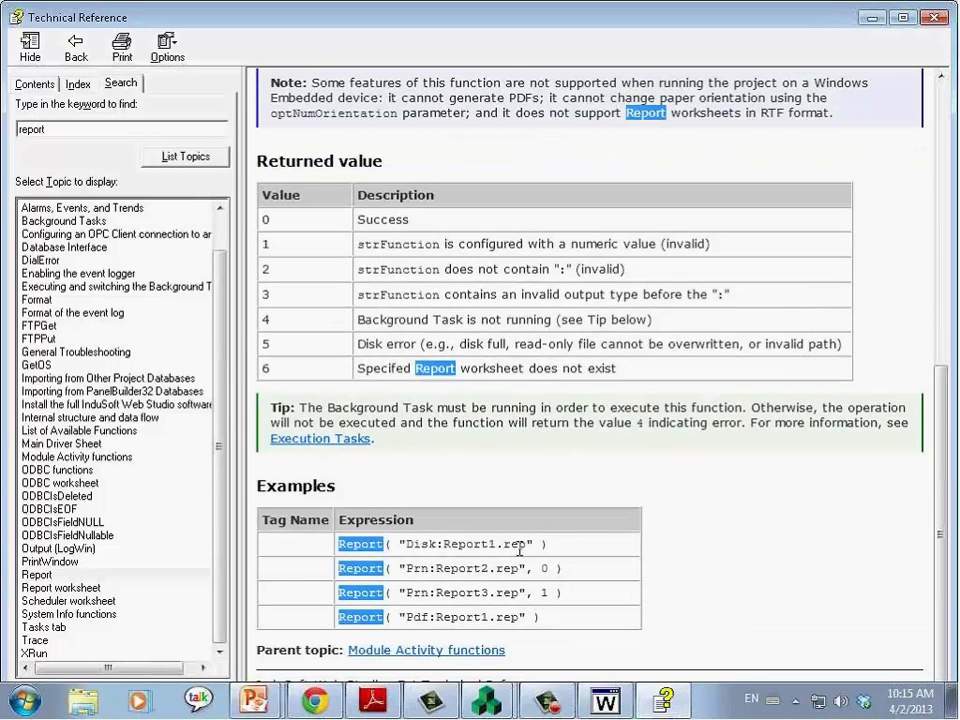
double_click(408, 547)
click(437, 553)
drag(443, 546, 514, 546)
click(468, 546)
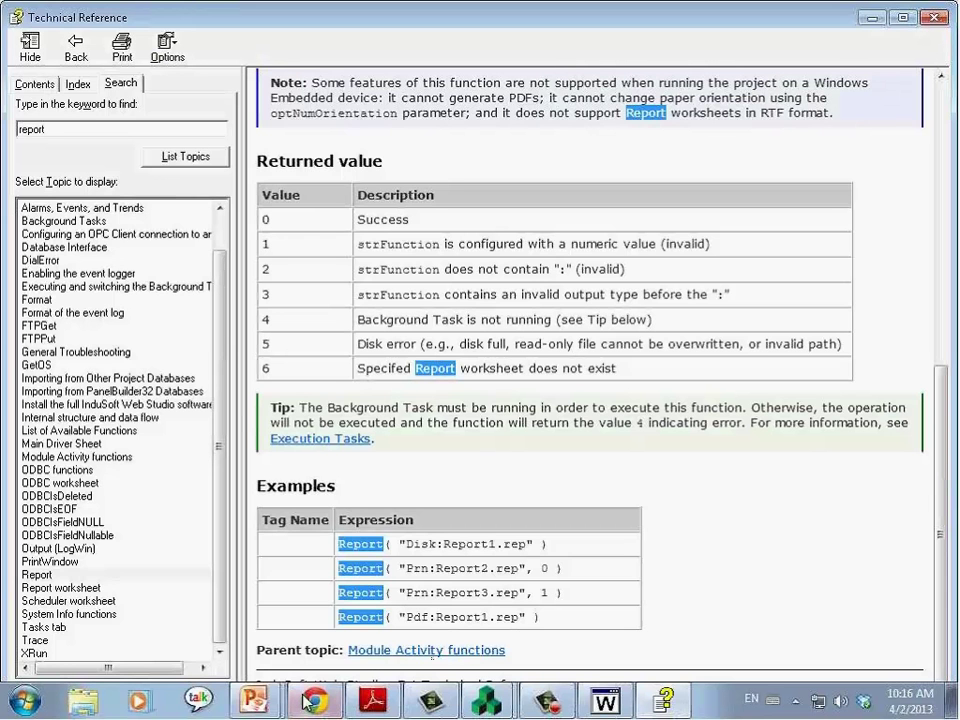
Switch to PowerPoint and return to the running slide show of Dream Report com InduSoft Web Studio.pptx
mouse_move(269, 710)
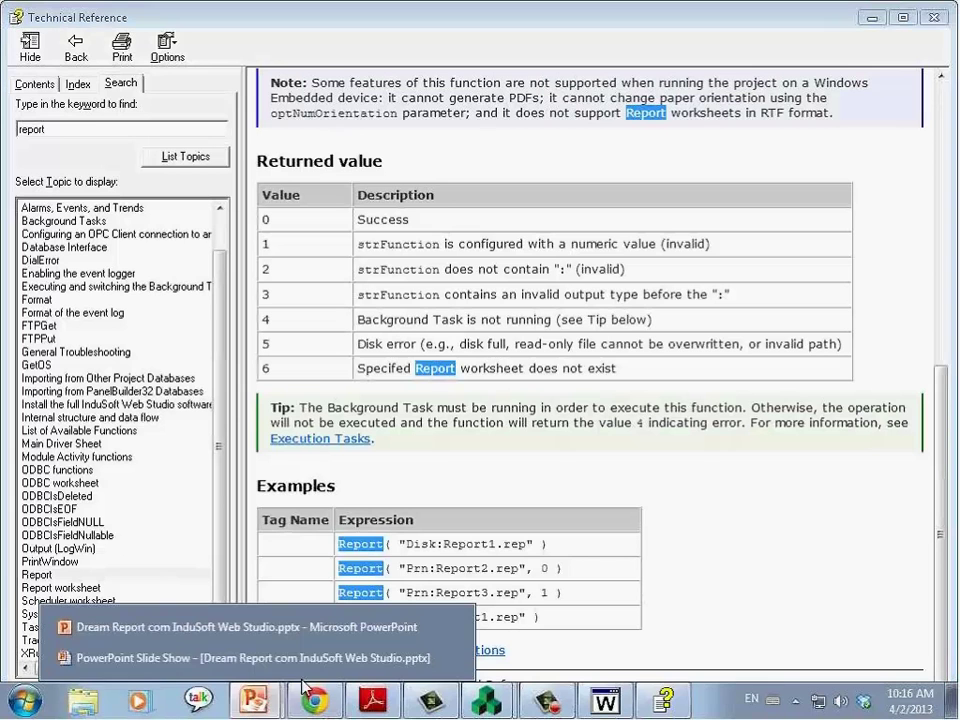
click(205, 628)
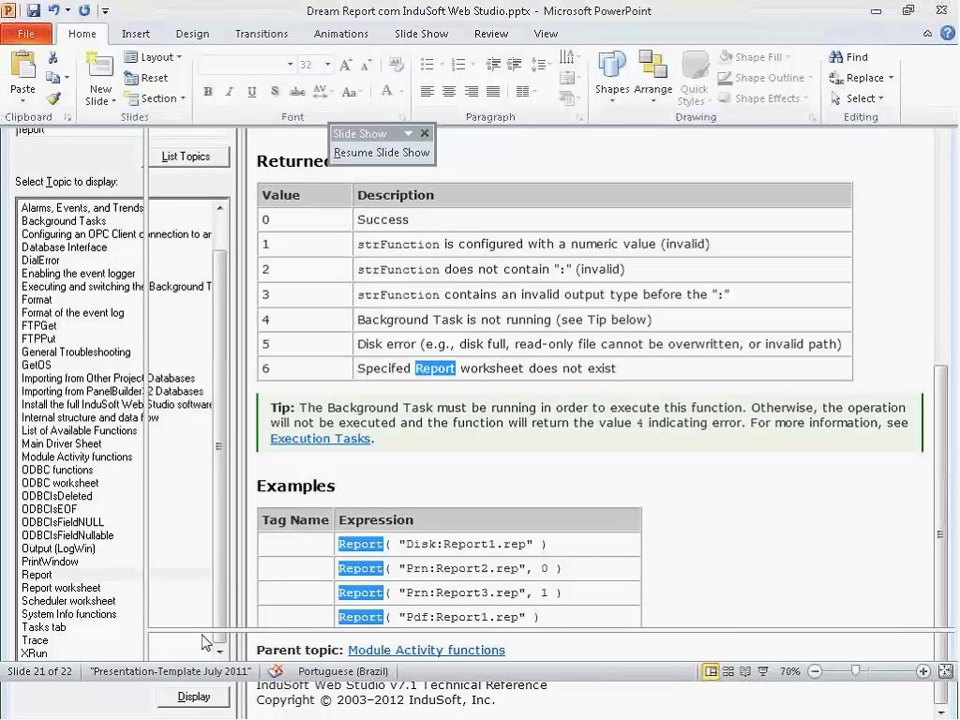
key(super)
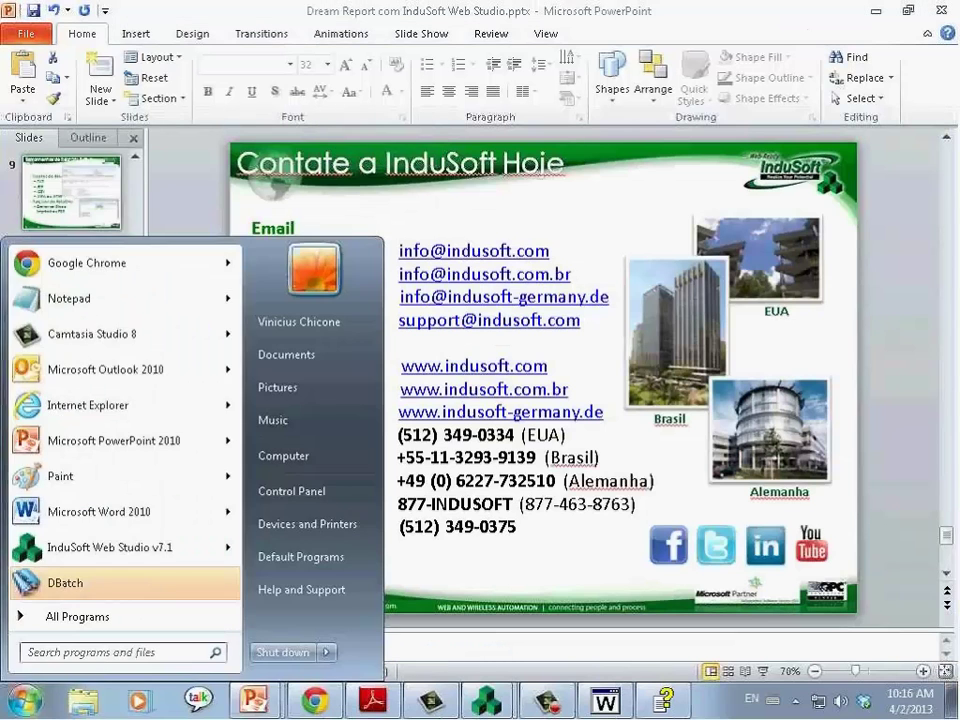
click(254, 700)
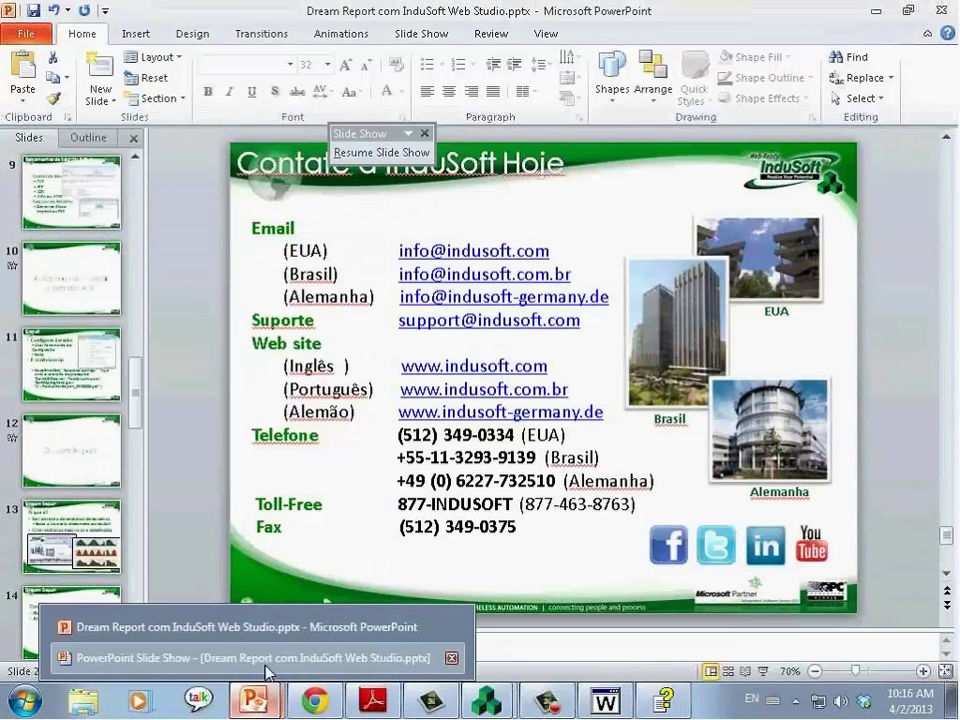
click(265, 660)
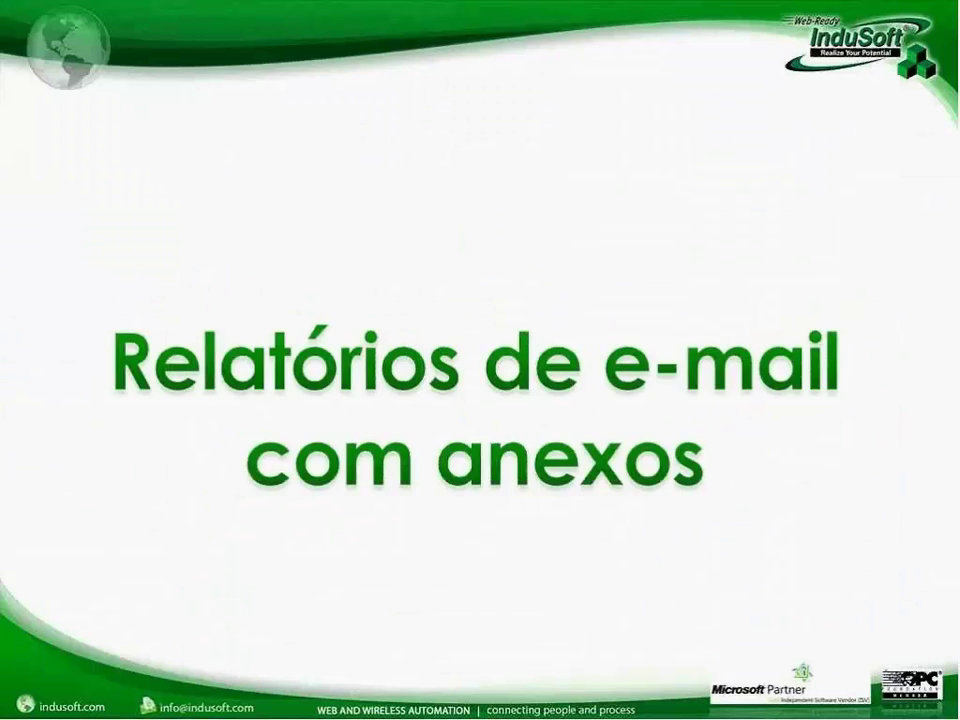
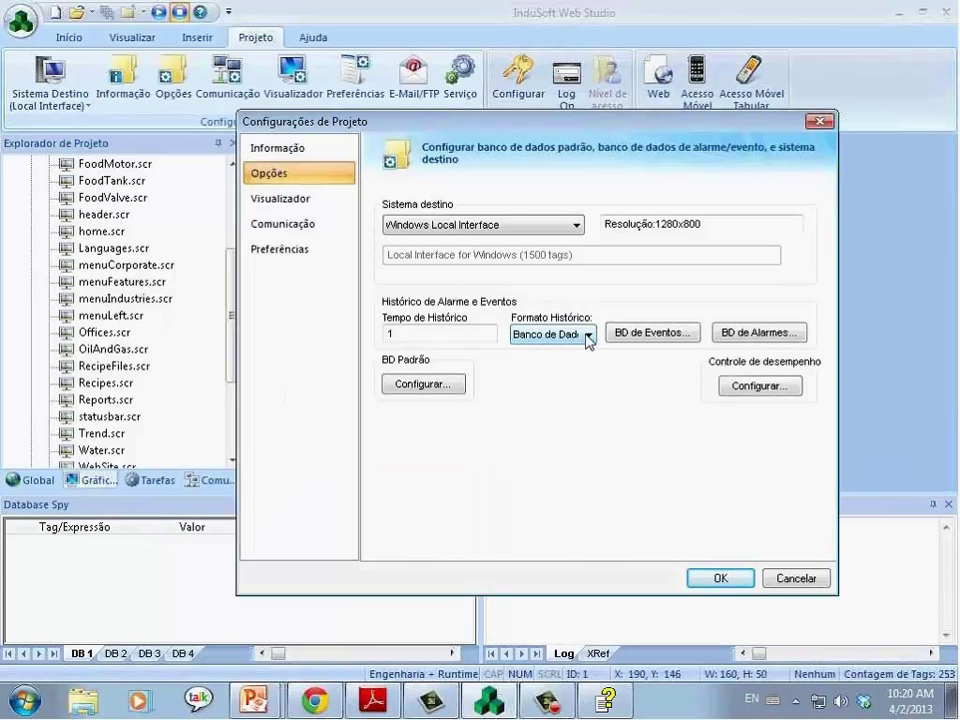
Choose Banco de Dados as the alarm and event history format and review the default database's OLE DB provider and connection settings
click(588, 336)
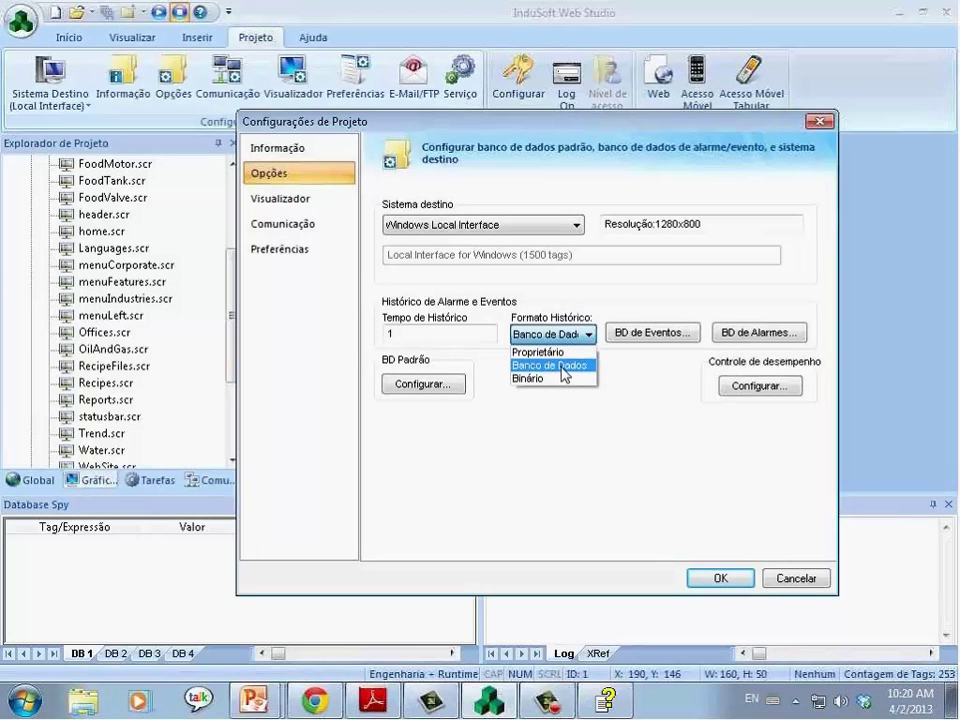
click(565, 375)
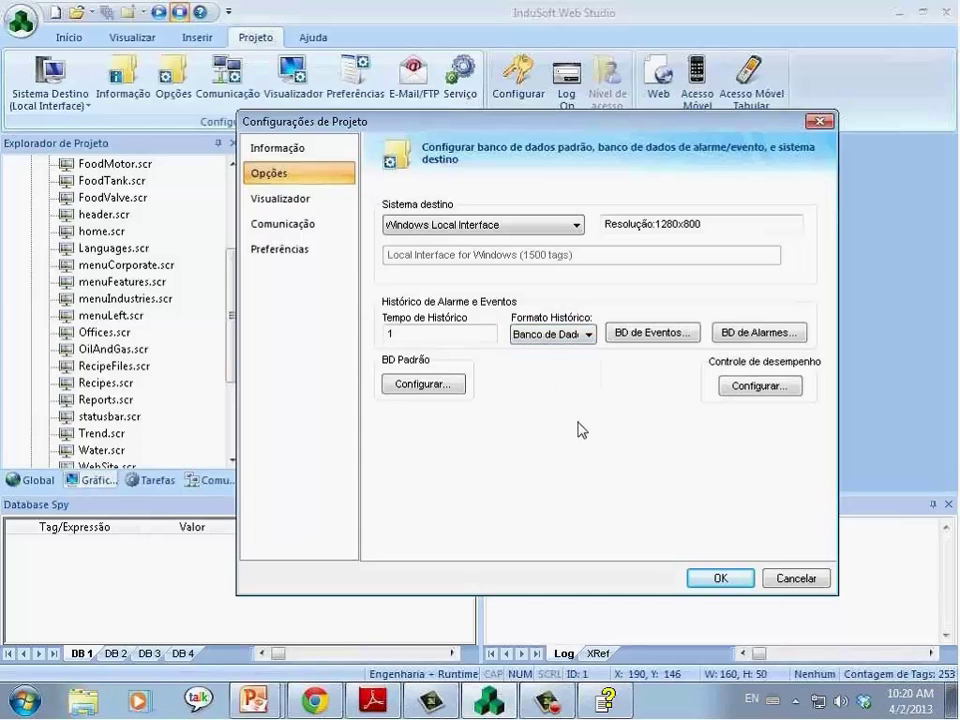
click(422, 385)
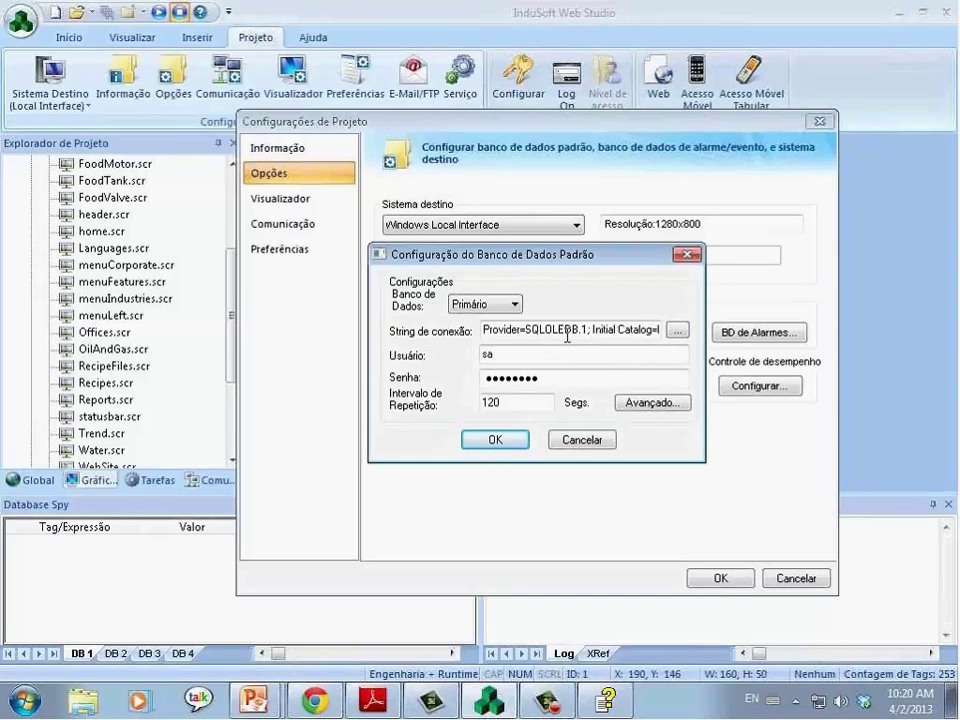
click(677, 334)
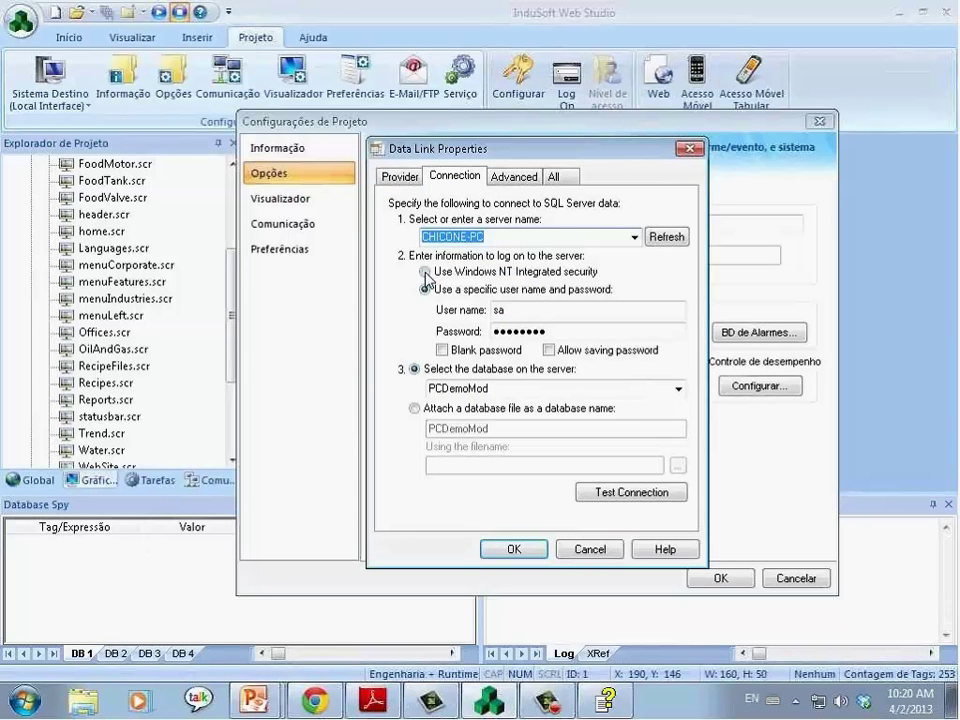
click(397, 178)
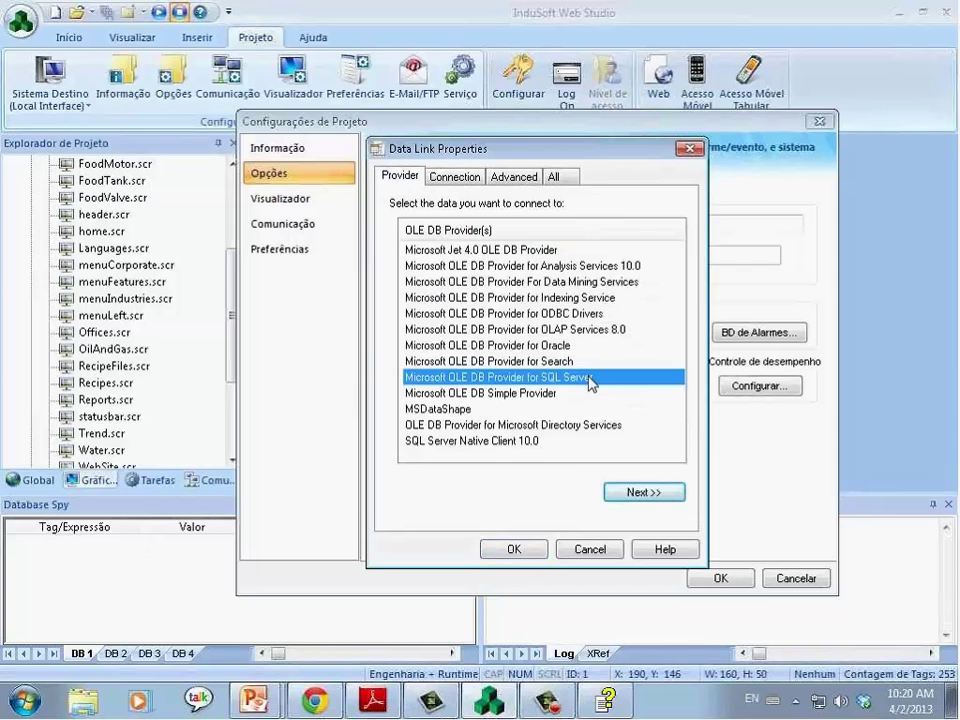
click(643, 492)
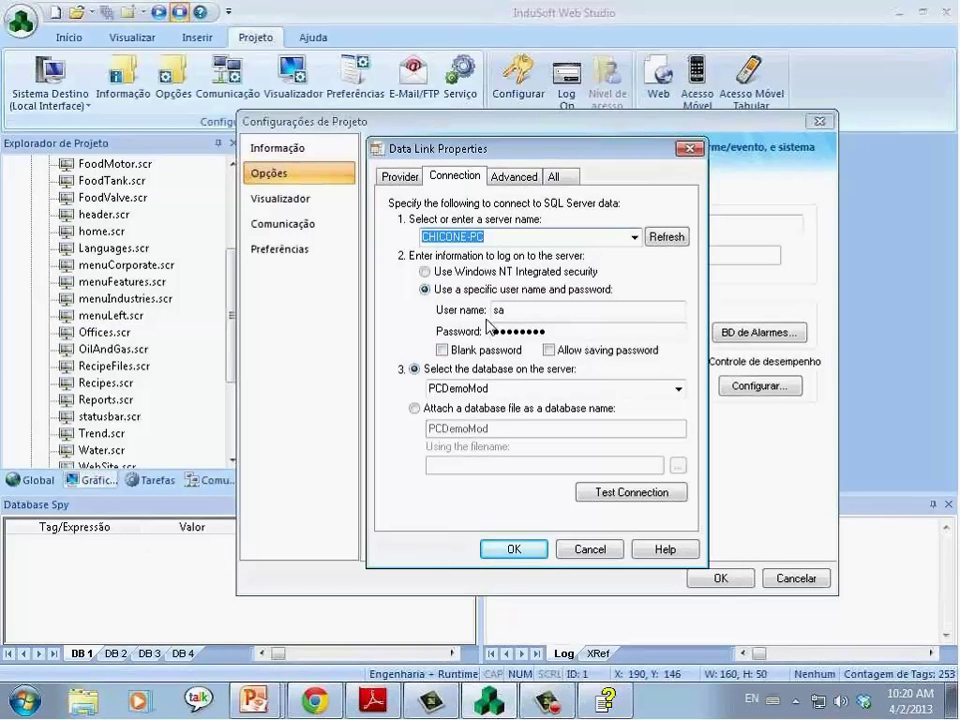
Launch SQL Server Management Studio from the Microsoft SQL Server 2008 program group
click(24, 704)
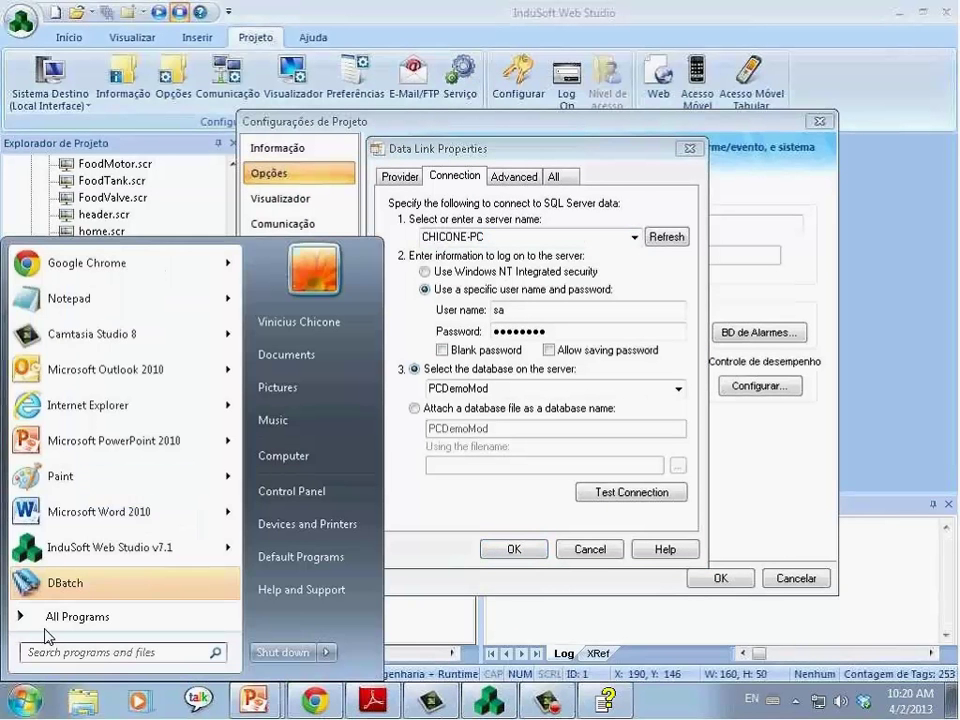
click(45, 628)
scroll(97, 485, down, 8)
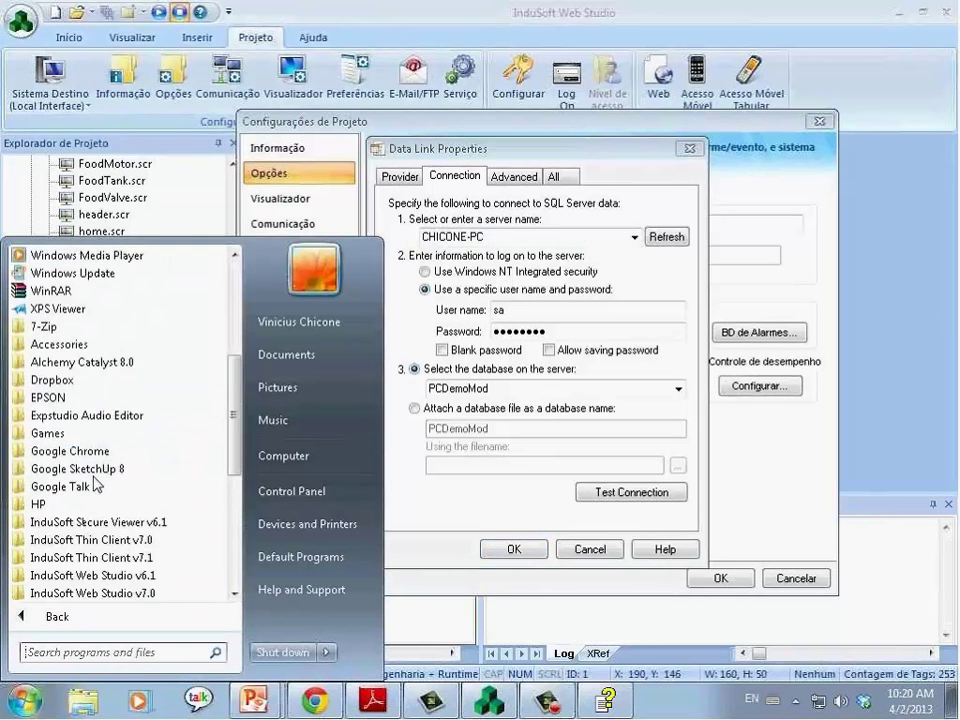
scroll(97, 485, down, 4)
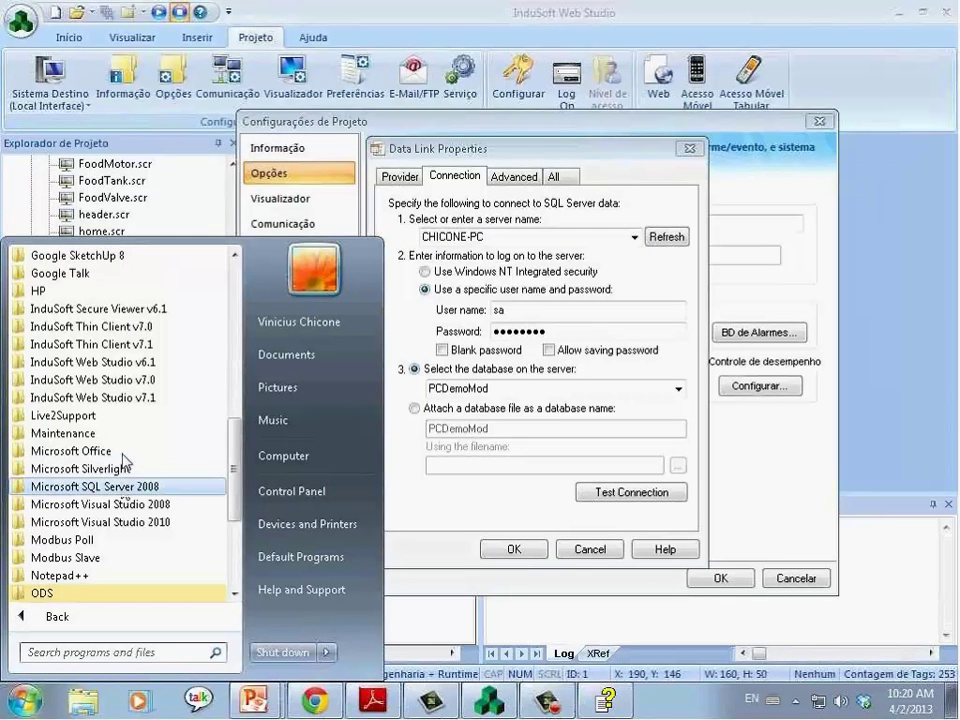
click(123, 487)
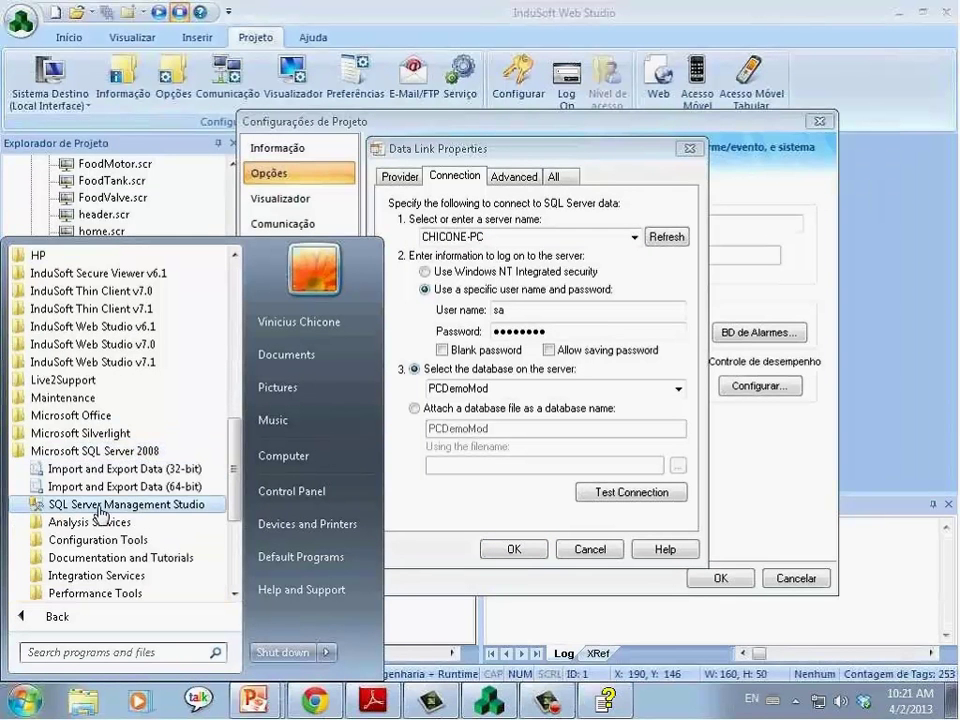
click(185, 512)
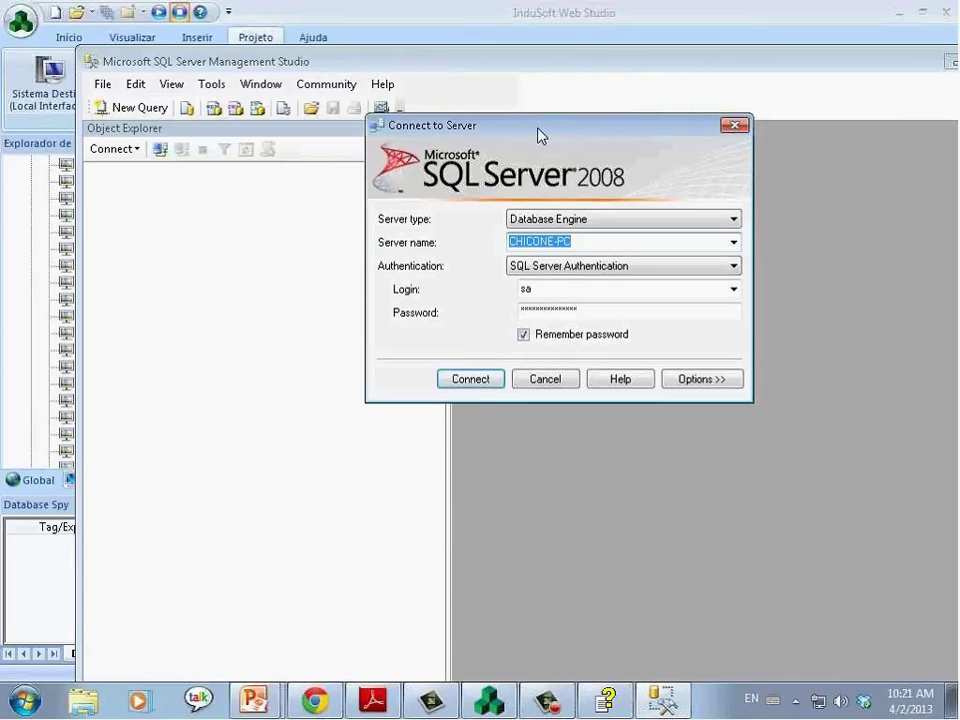
Connect to the local Database Engine server using SQL Server Authentication with the sa login and remembered password
drag(539, 136, 538, 138)
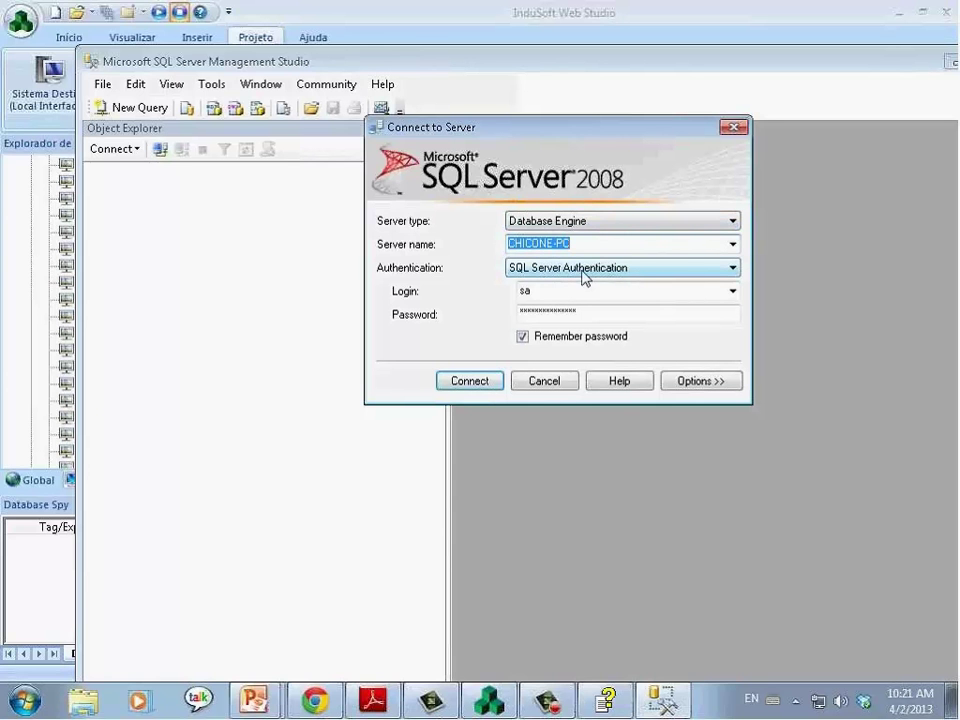
click(661, 278)
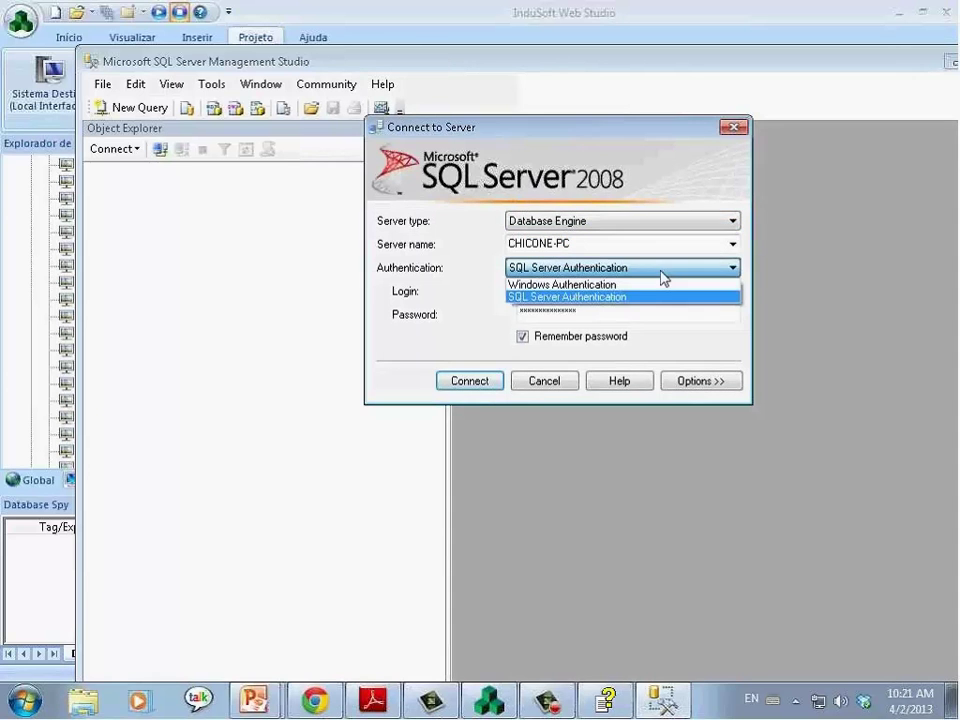
click(607, 296)
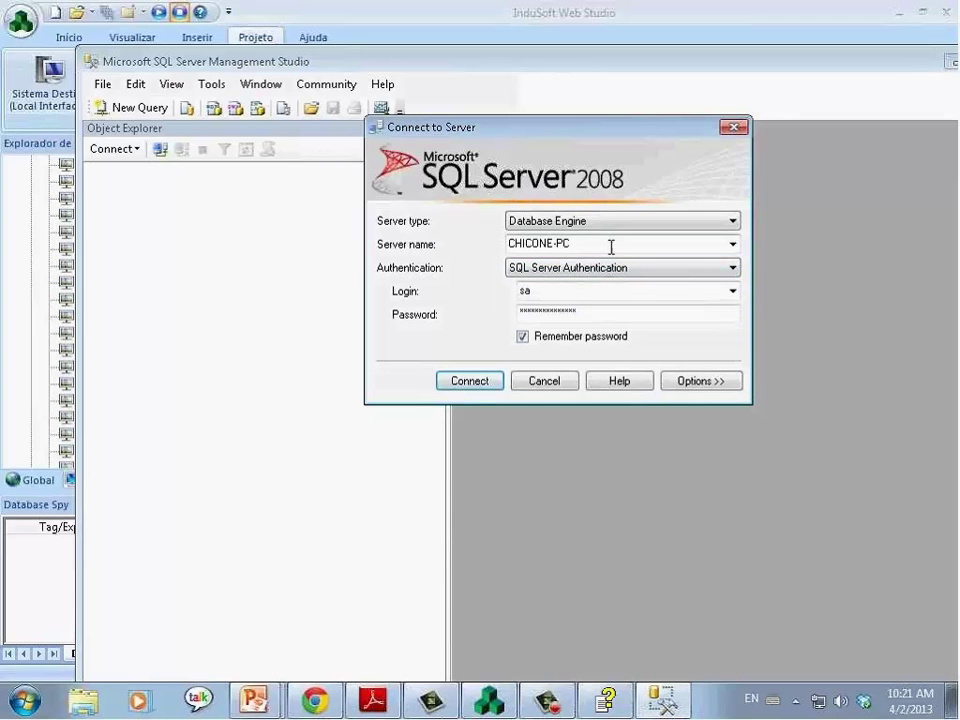
double_click(611, 247)
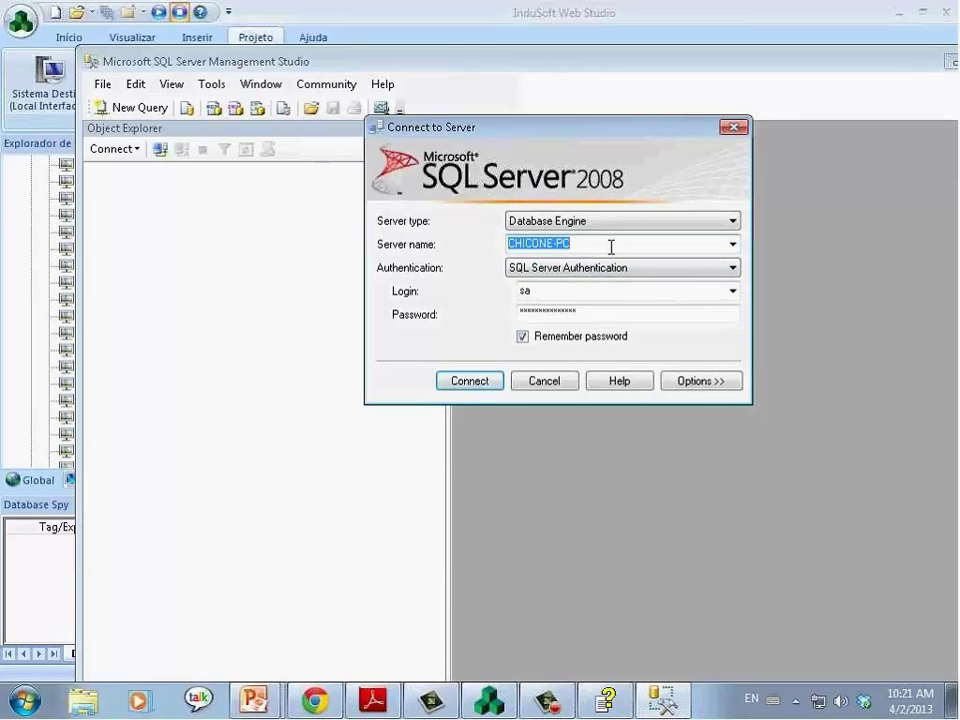
click(611, 247)
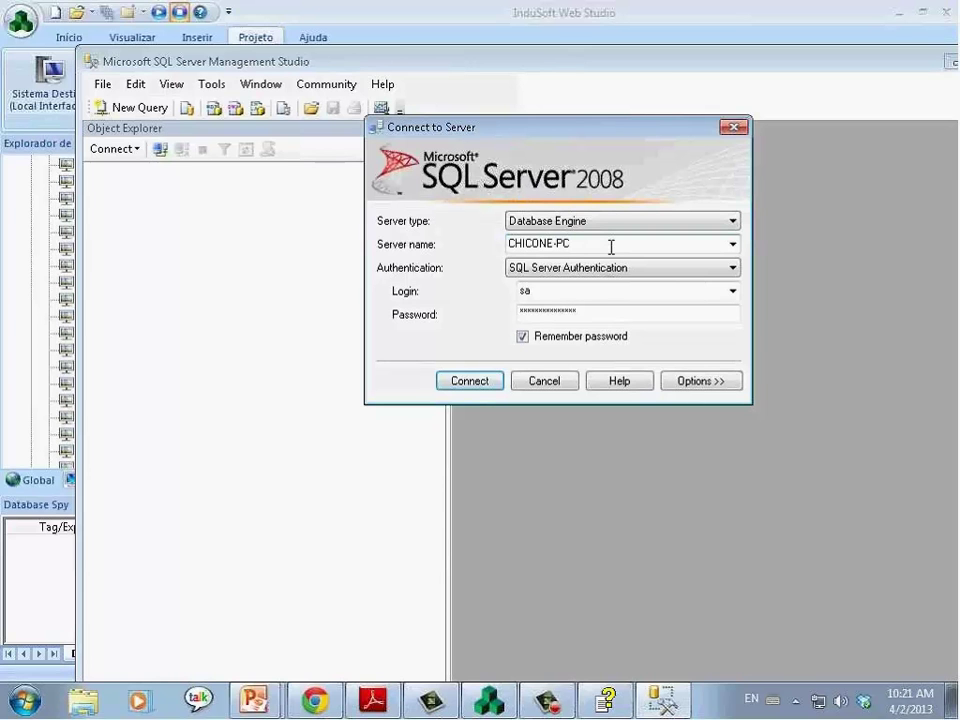
double_click(567, 291)
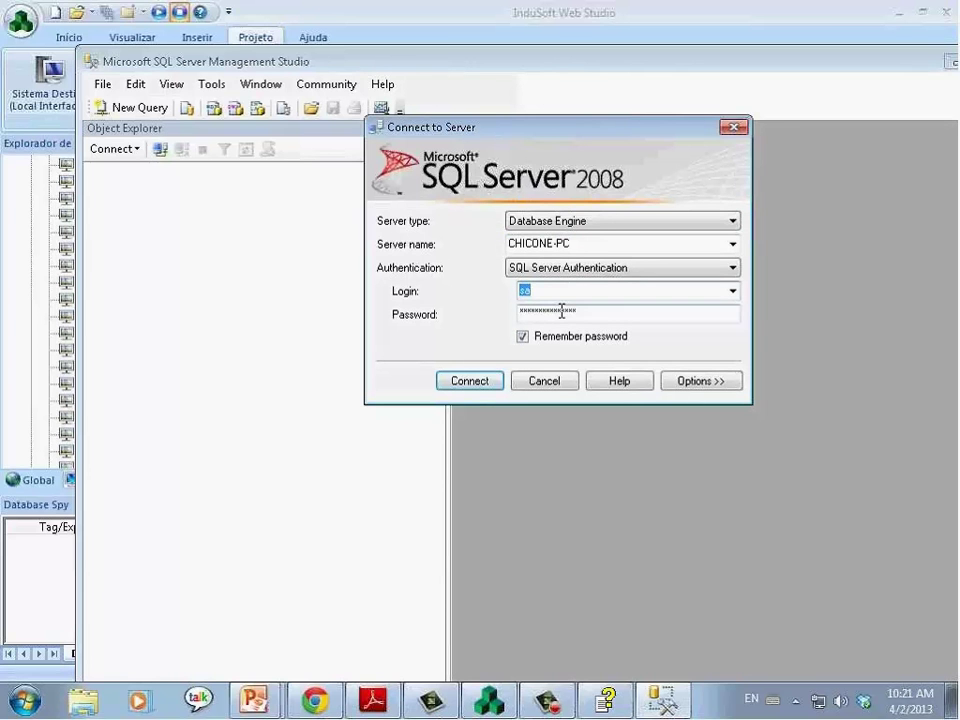
click(472, 380)
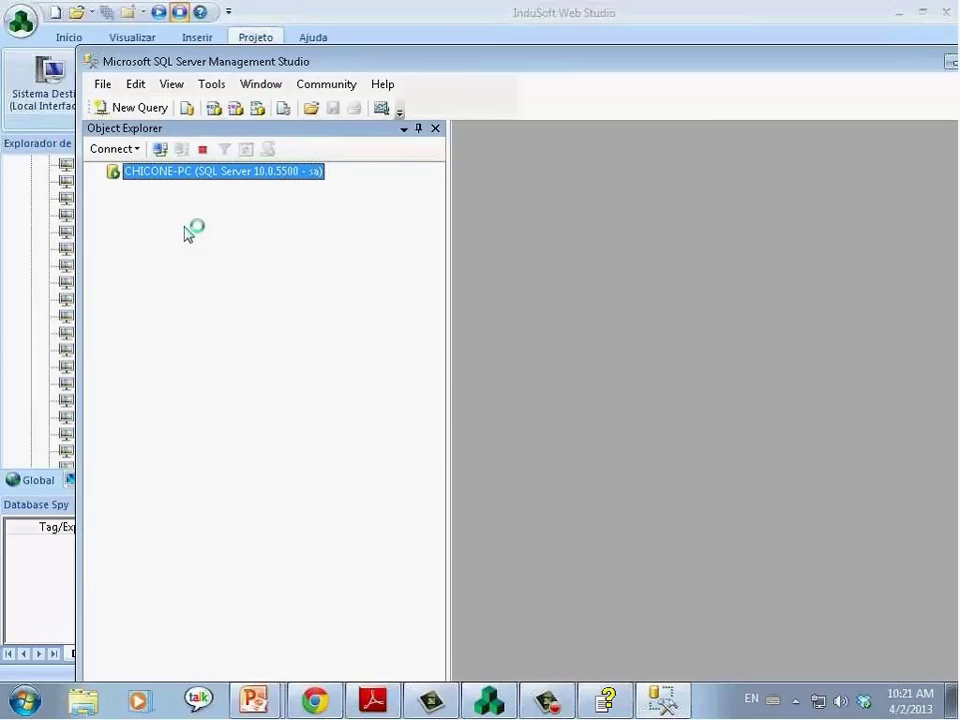
Expand the server's databases, locate PCDemoMod, and return to InduSoft Web Studio's open Data Link Properties
click(113, 189)
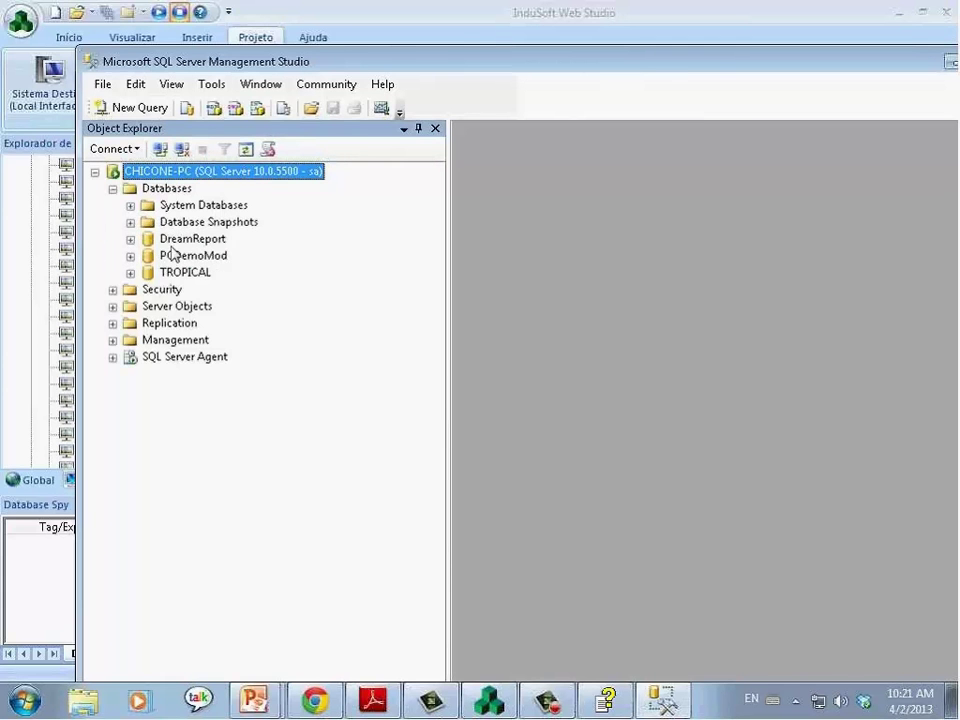
click(172, 256)
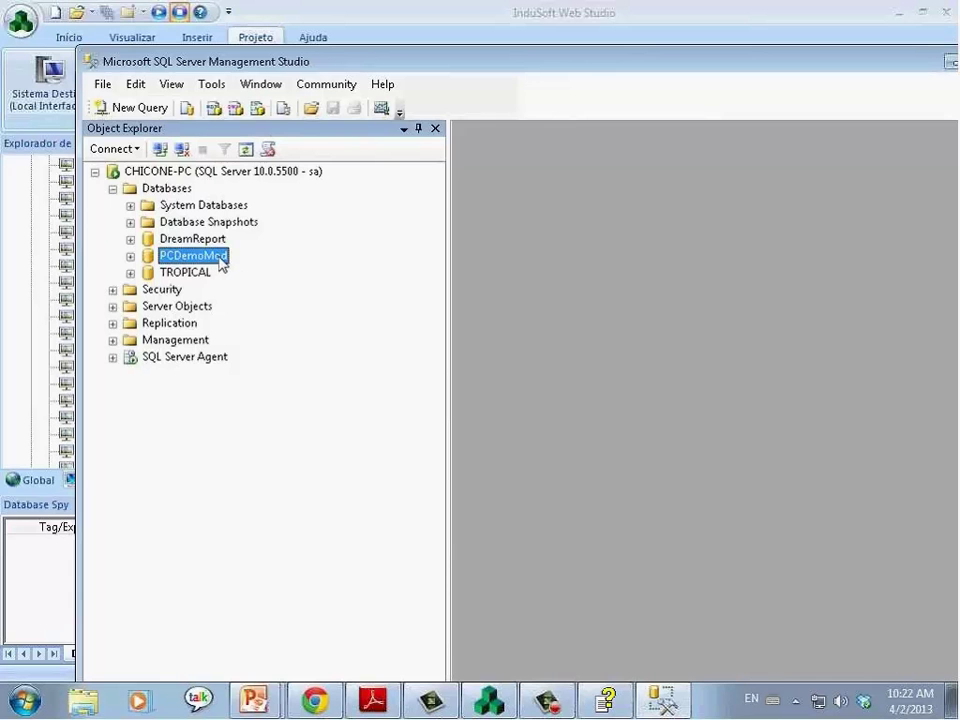
click(706, 37)
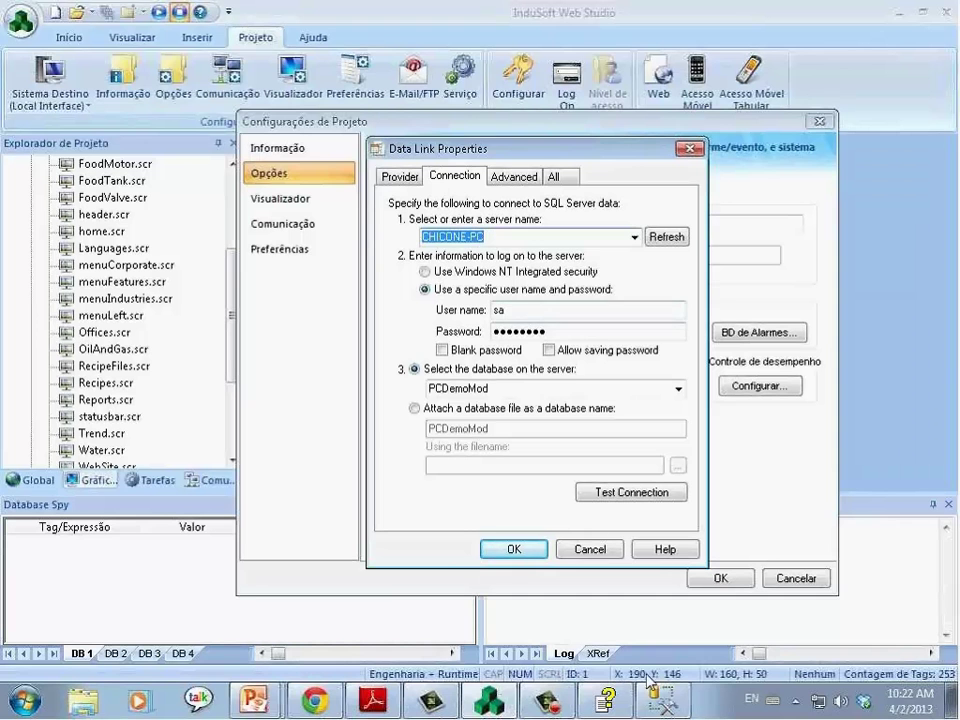
mouse_move(667, 703)
Allow saving the connection password and select PCDemoMod as the default database on the server
click(549, 350)
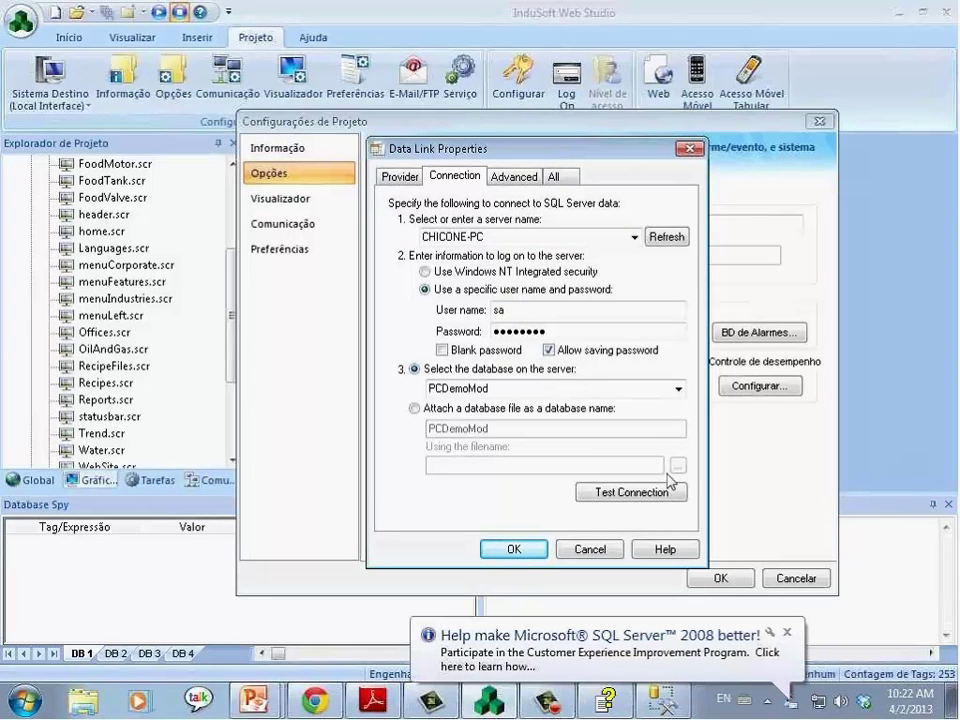
click(786, 631)
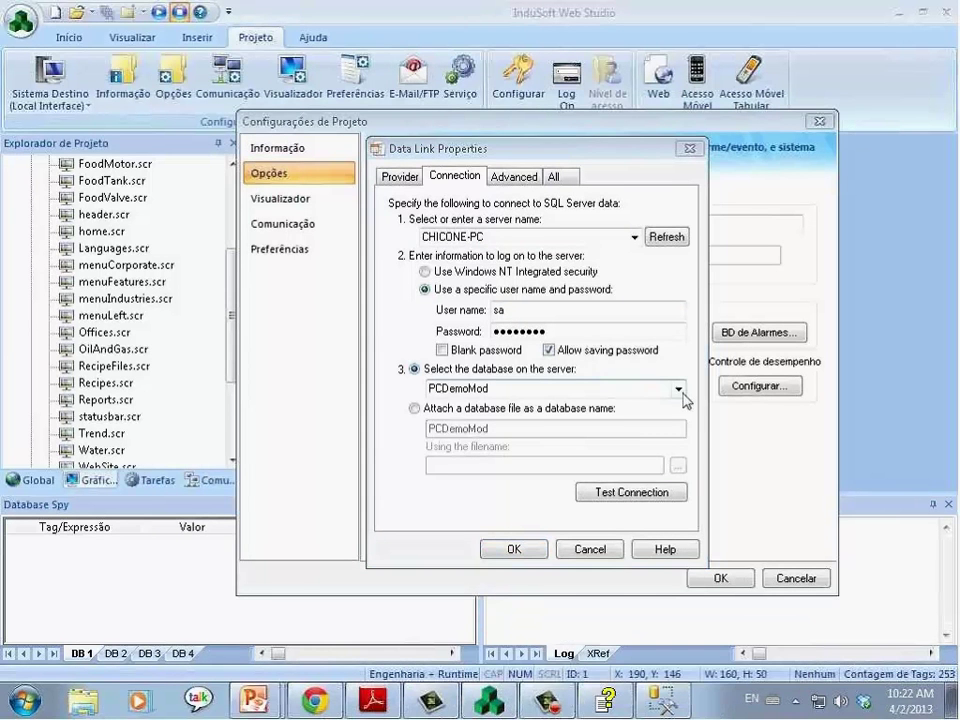
click(679, 389)
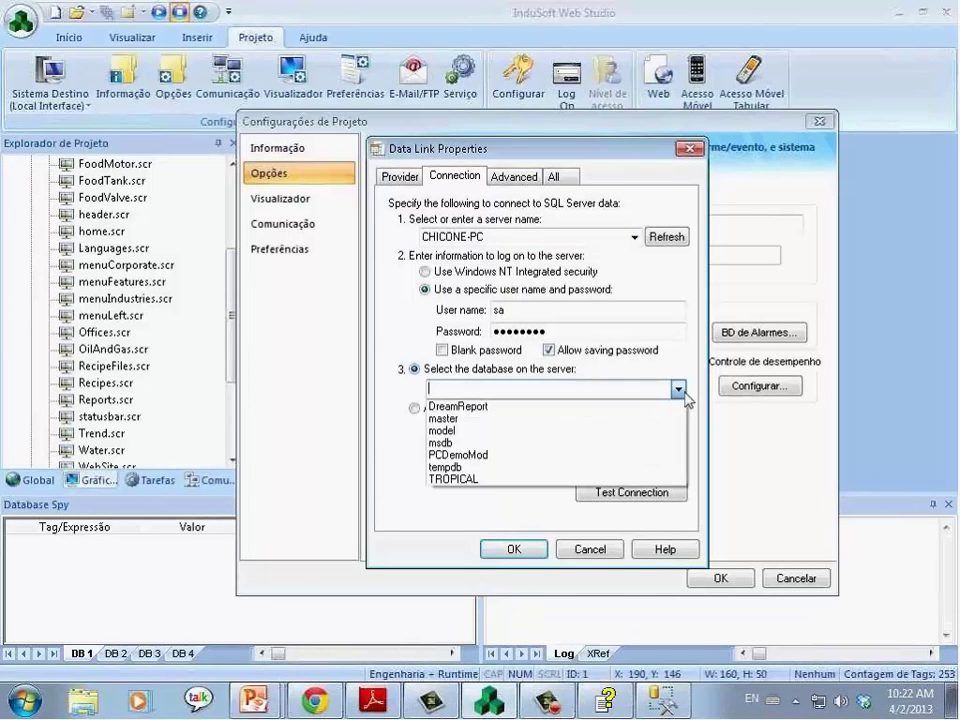
click(647, 457)
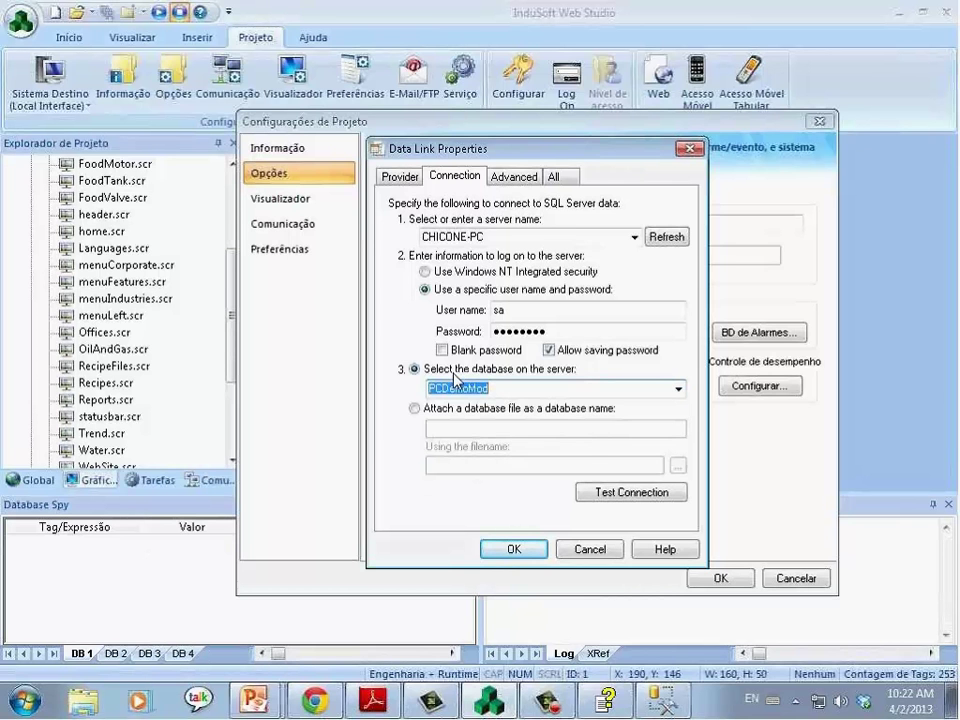
Test the default database connection and accept the data link and project settings
click(631, 492)
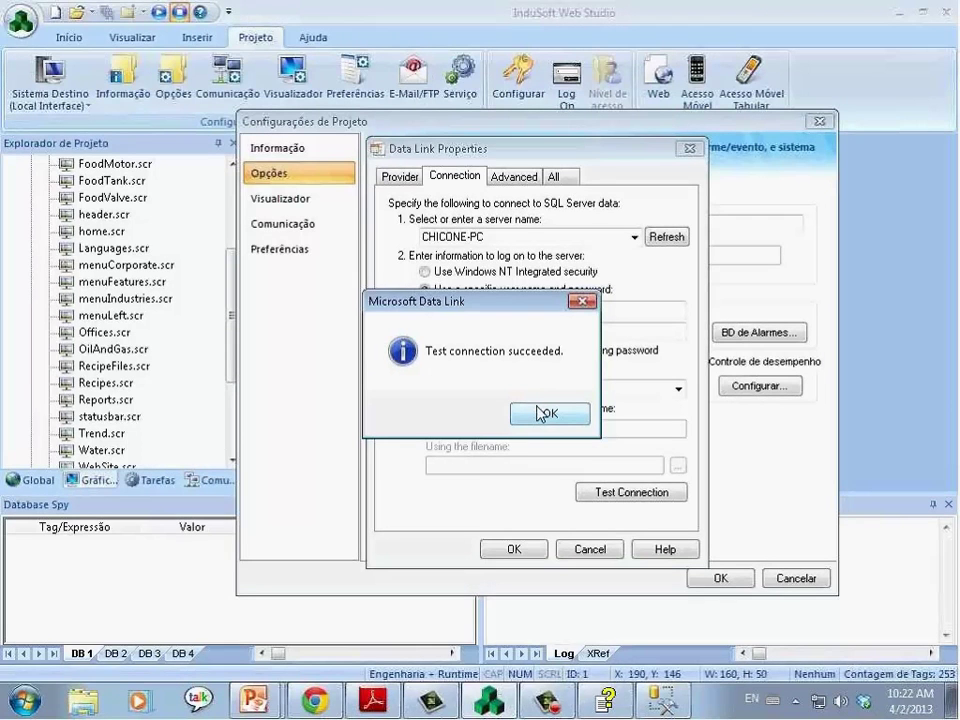
key(Return)
key(Return)
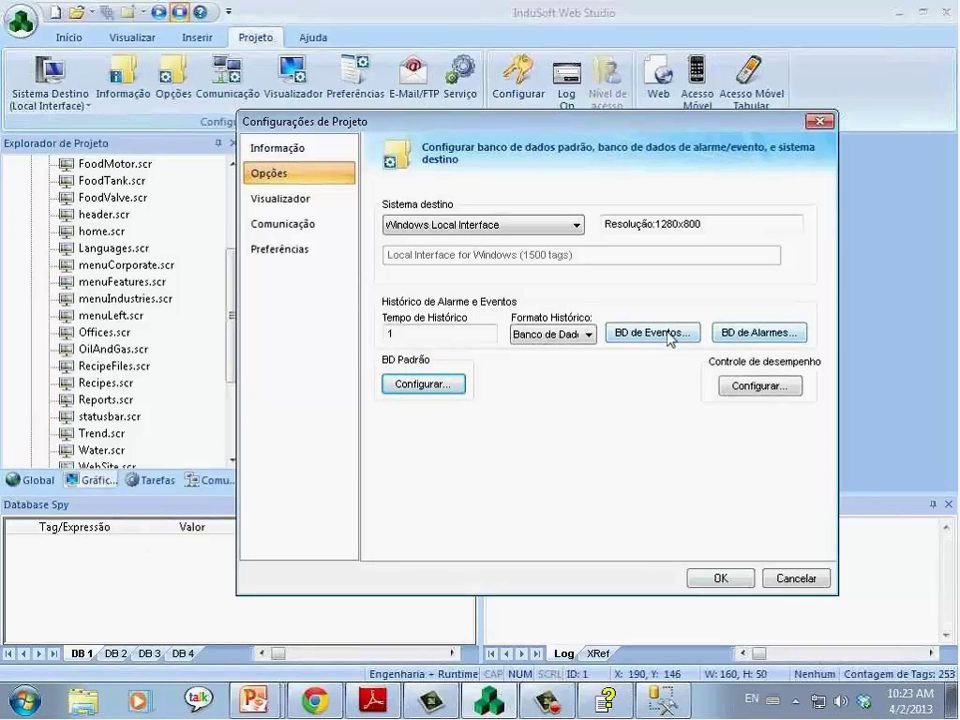
click(726, 581)
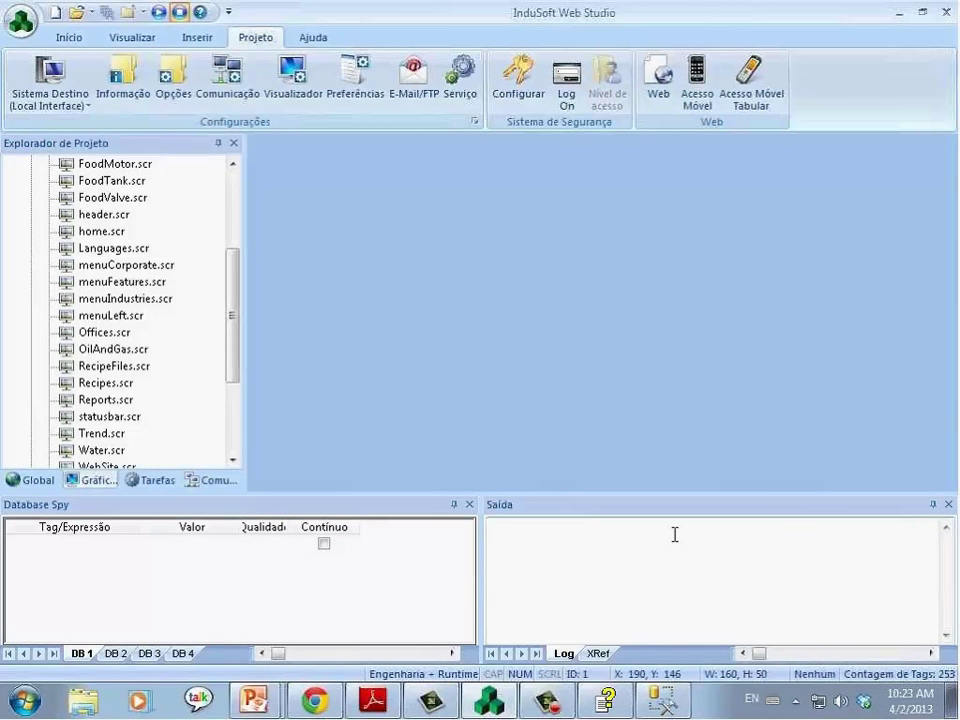
Open the Industry trend worksheet from the project's Tendências tasks
click(152, 480)
click(33, 231)
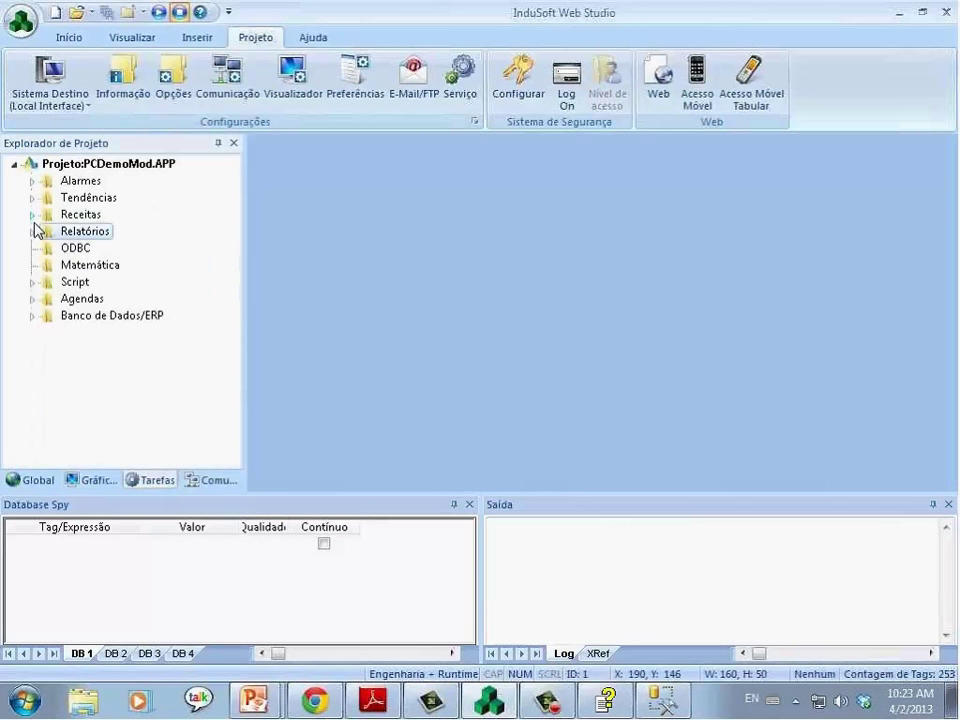
click(33, 198)
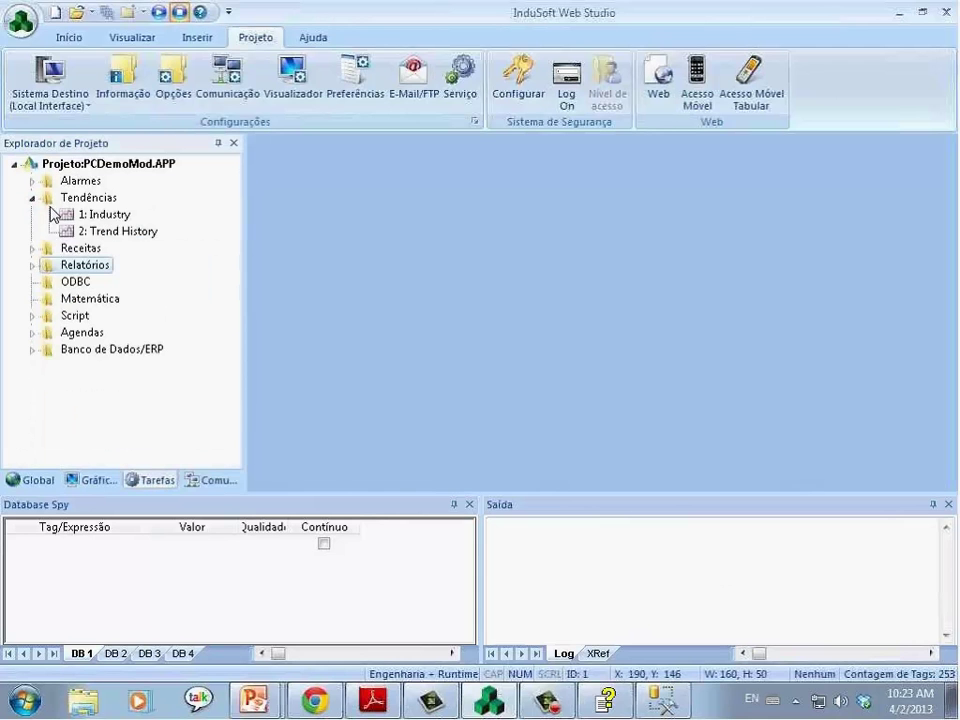
double_click(100, 216)
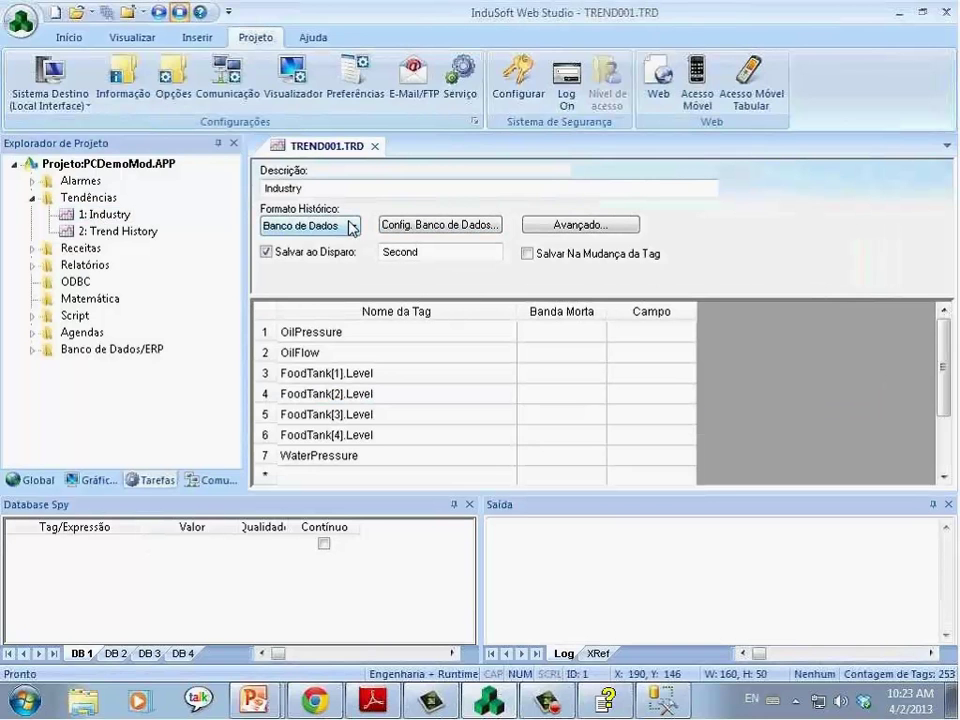
Choose Banco de Dados as the Industry trend's history format and close the worksheet, saving its changes
click(350, 228)
click(345, 254)
click(354, 230)
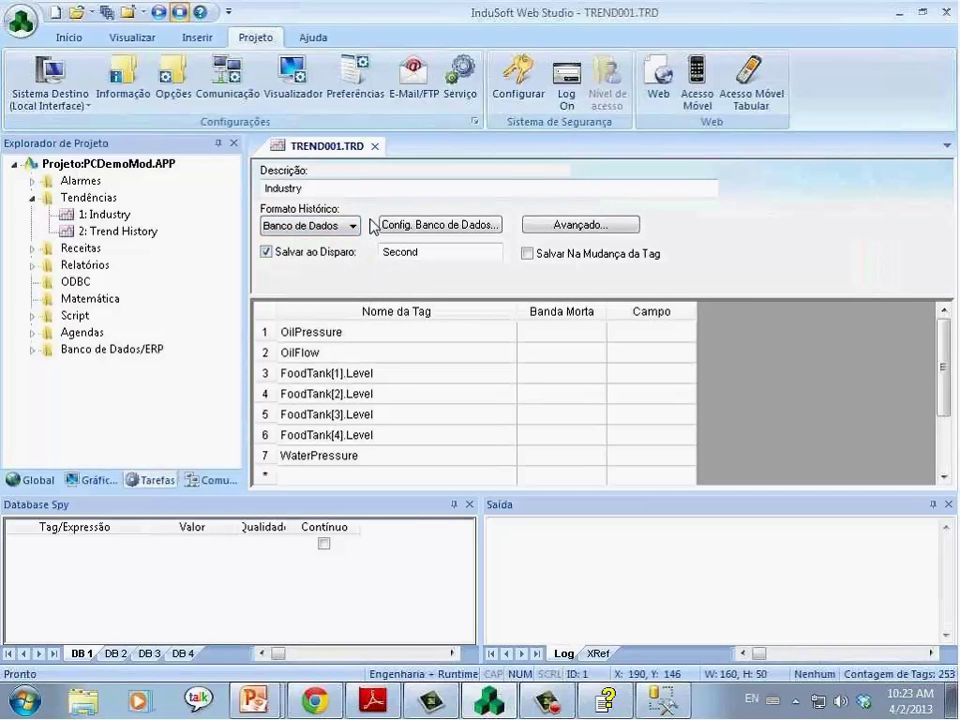
click(375, 147)
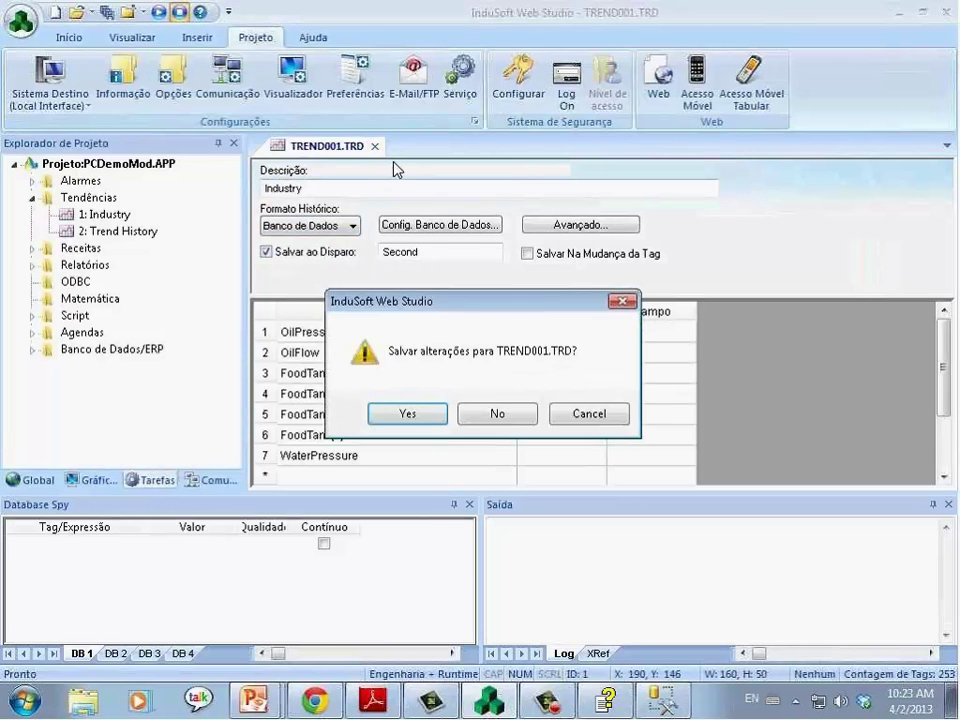
click(407, 411)
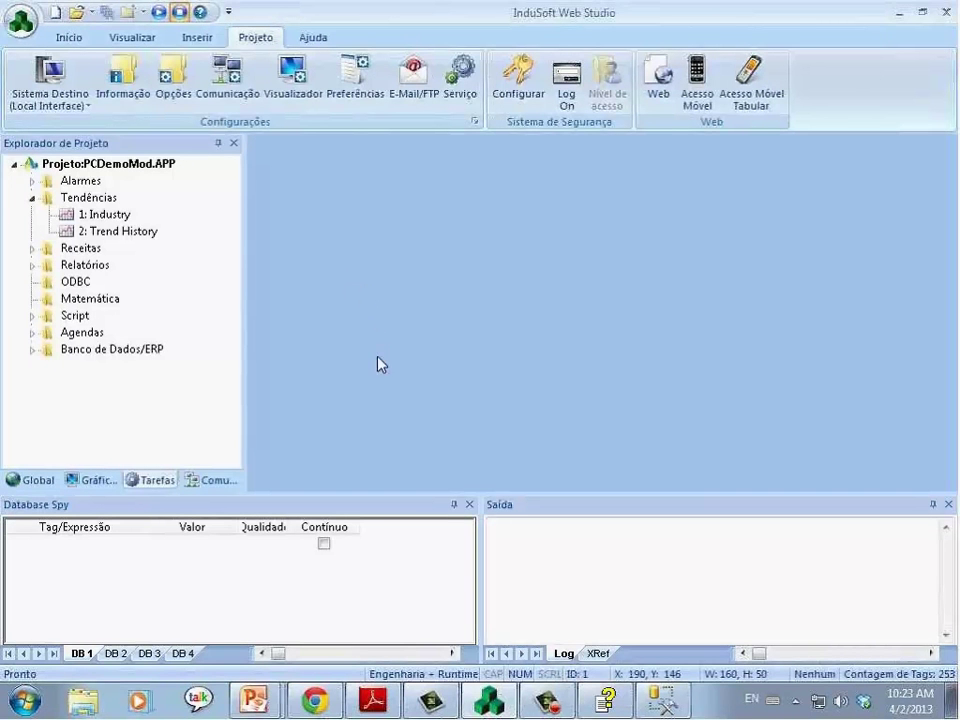
Switch to InduSoftDreamReportTutorial-RevB.pdf in Adobe Reader and examine the Overview diagram, especially the runtime project server and real-time logger data link
mouse_move(372, 705)
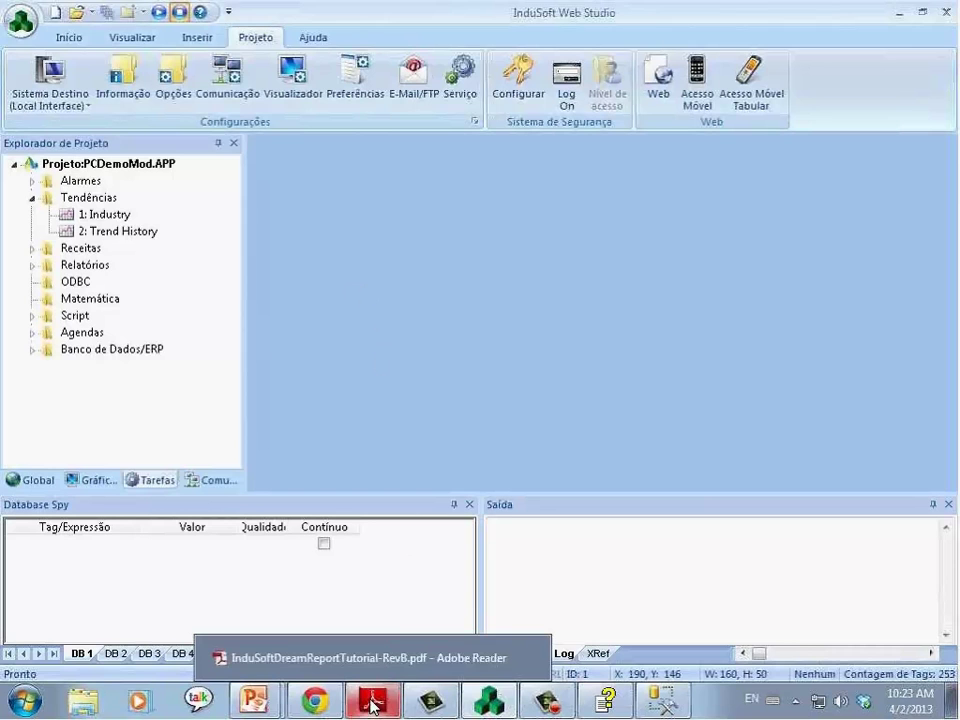
click(372, 705)
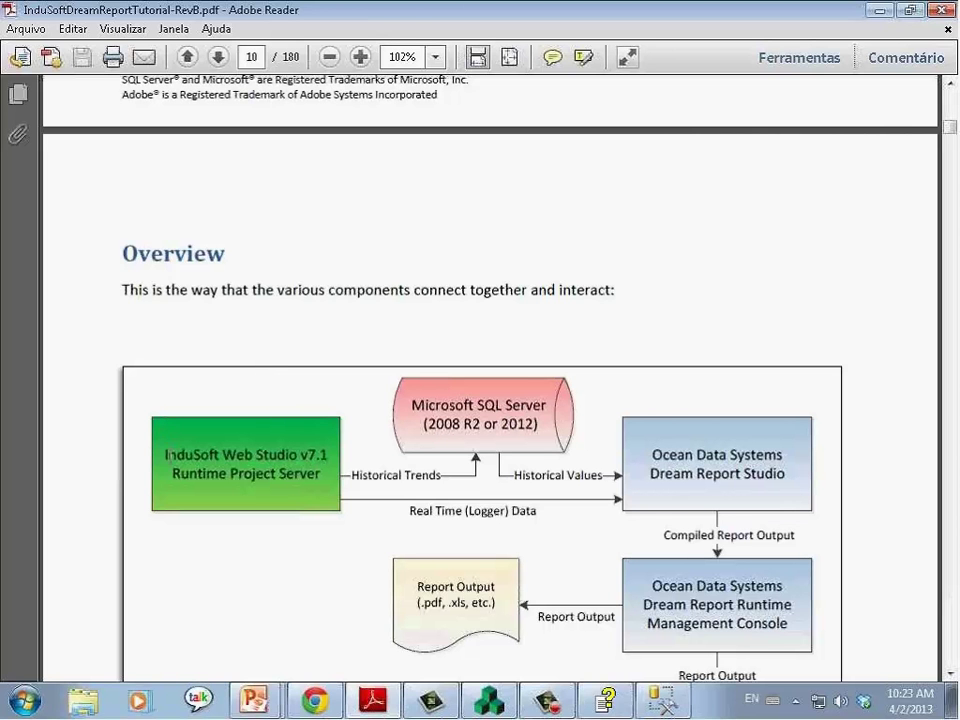
drag(173, 477, 296, 486)
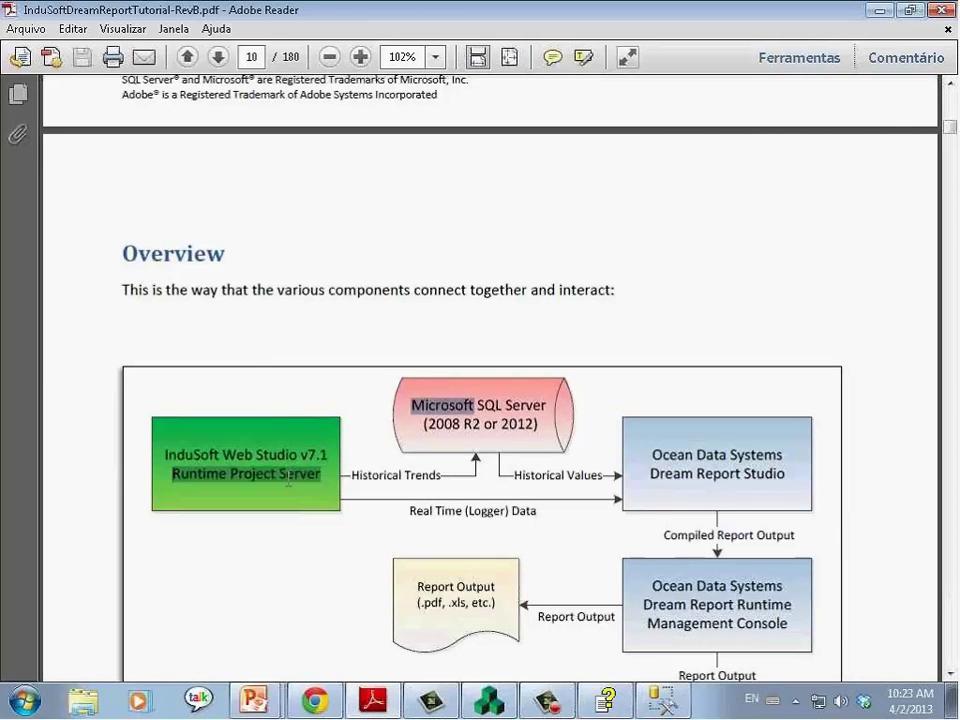
click(233, 479)
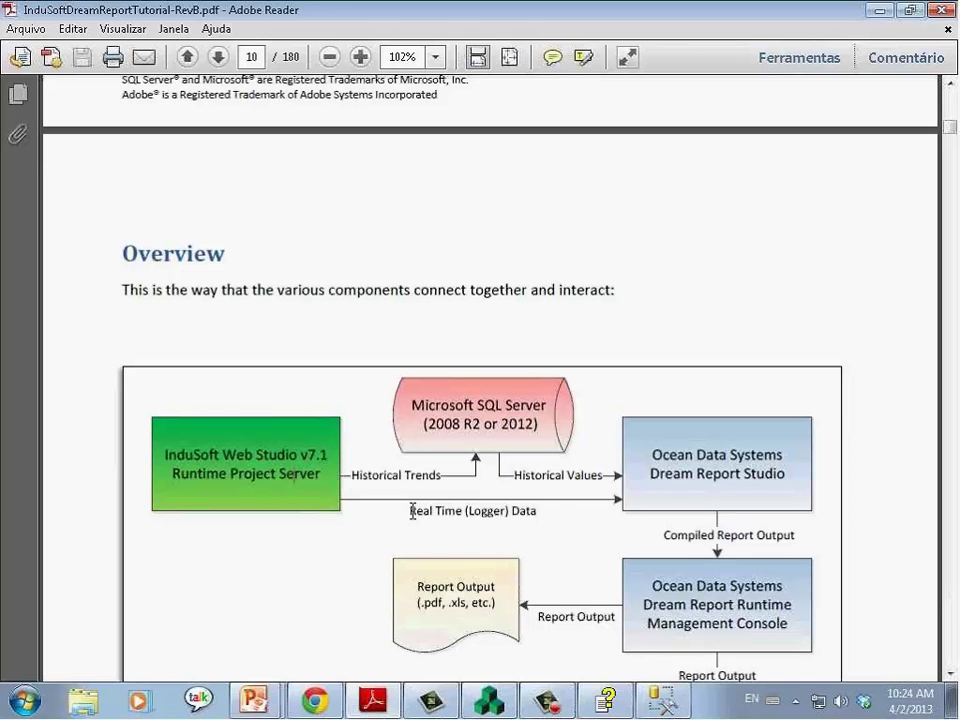
drag(412, 512, 497, 510)
click(491, 517)
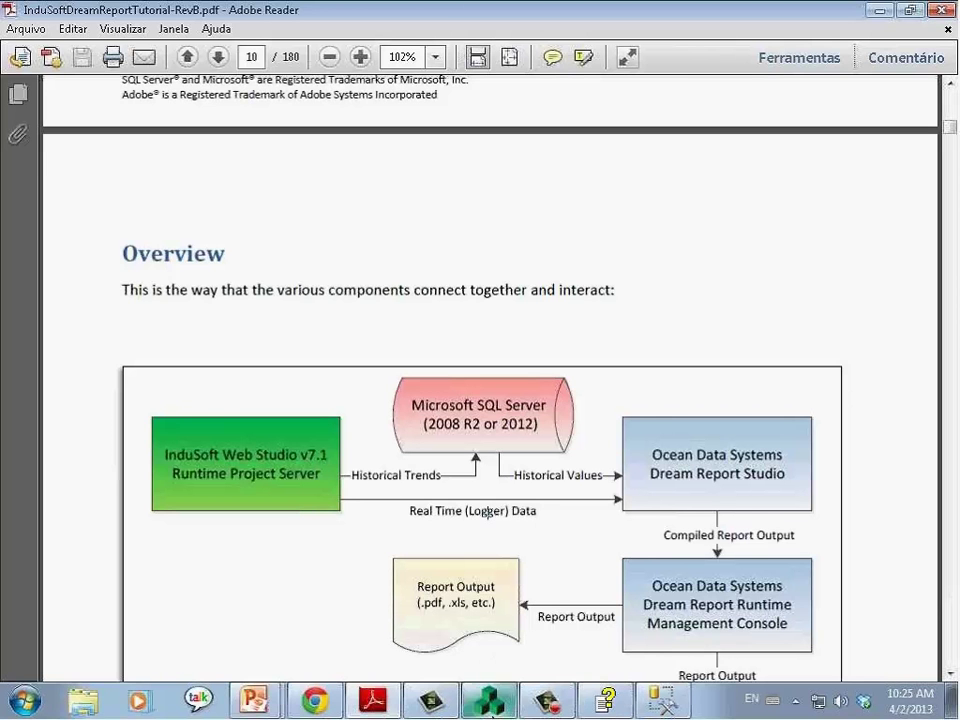
Return to InduSoft Web Studio and run the PCDemoMod project
click(490, 703)
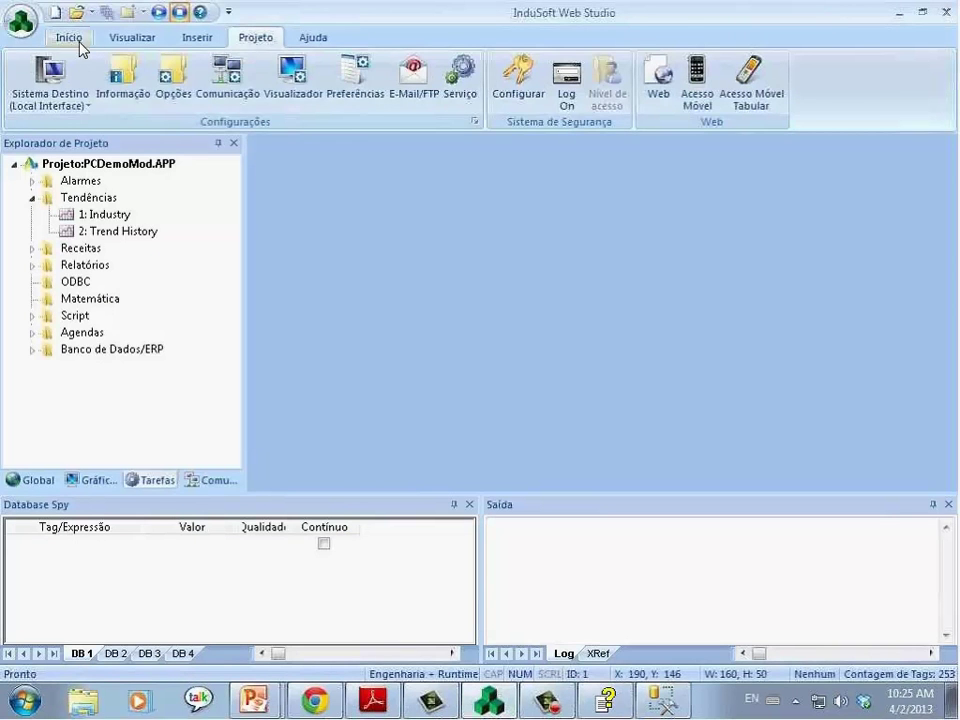
click(72, 38)
click(200, 62)
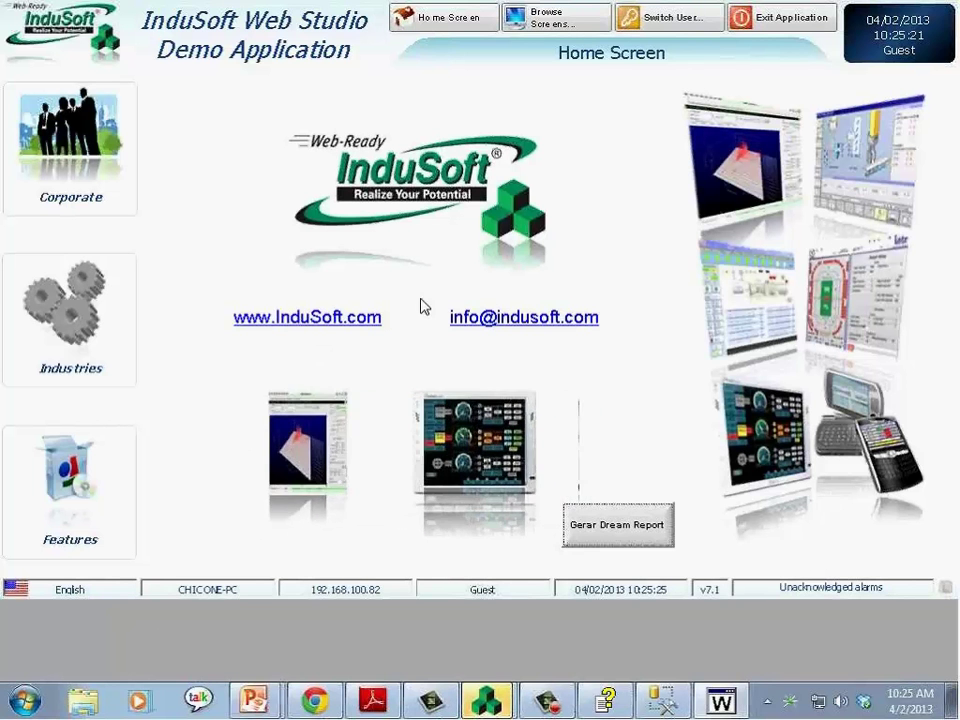
Launch Dream Report Studio from the ODS program group, continue in evaluation mode and reposition the Open Project dialog
click(30, 684)
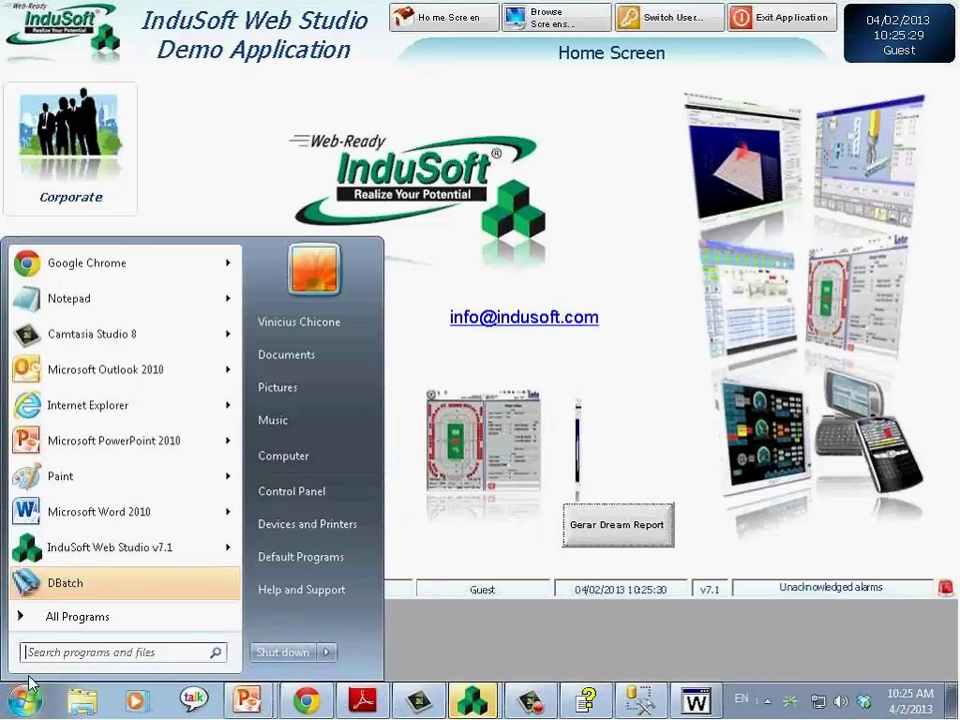
click(47, 627)
click(90, 518)
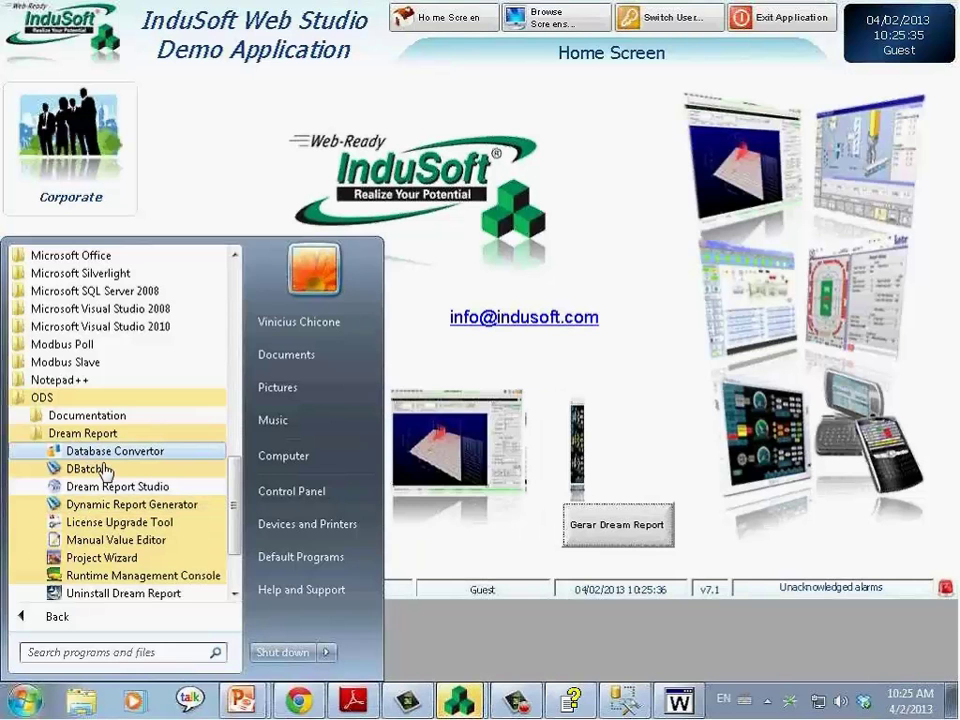
click(104, 470)
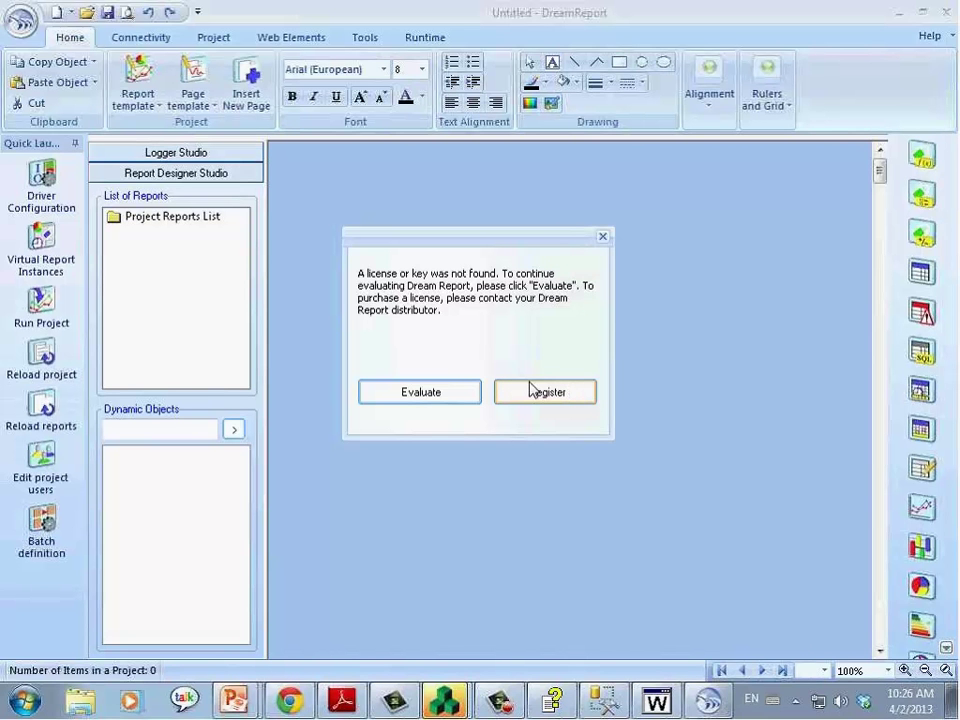
click(433, 393)
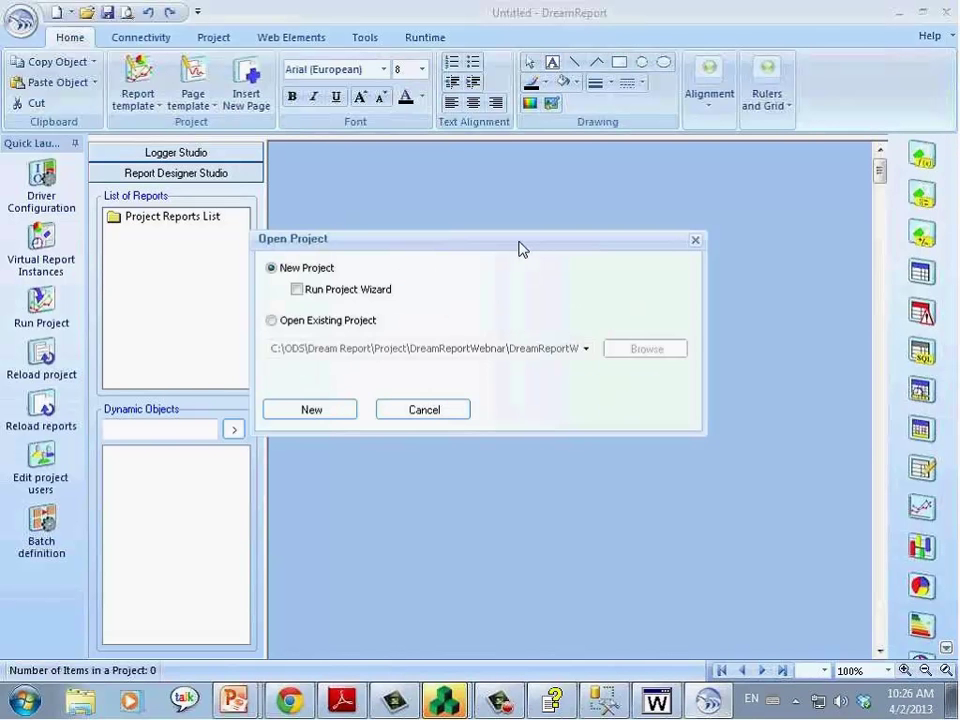
drag(518, 245, 580, 216)
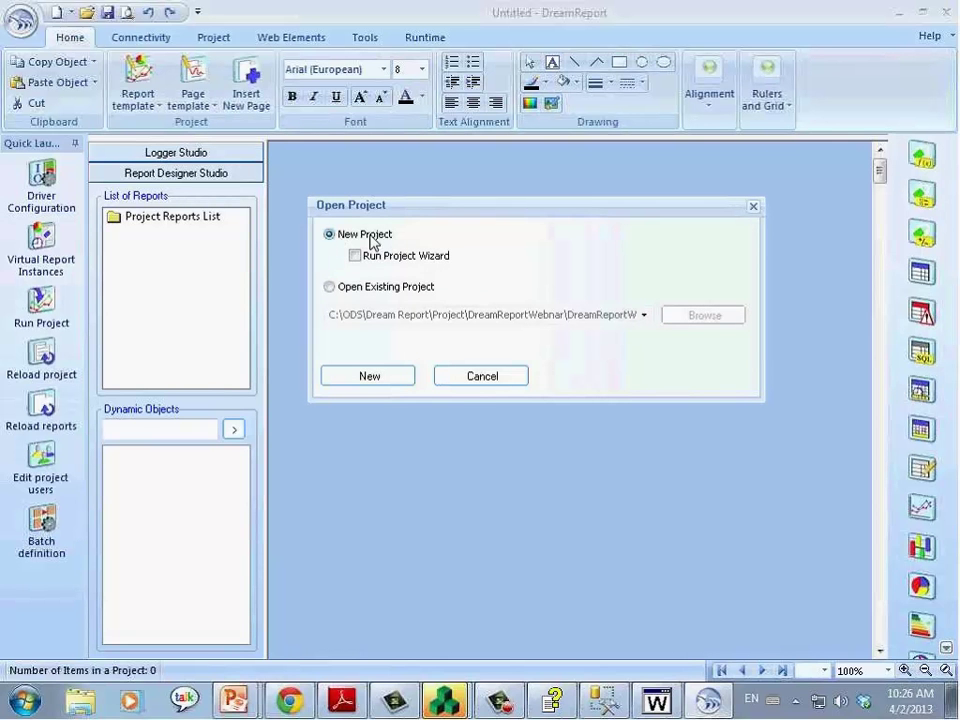
click(369, 377)
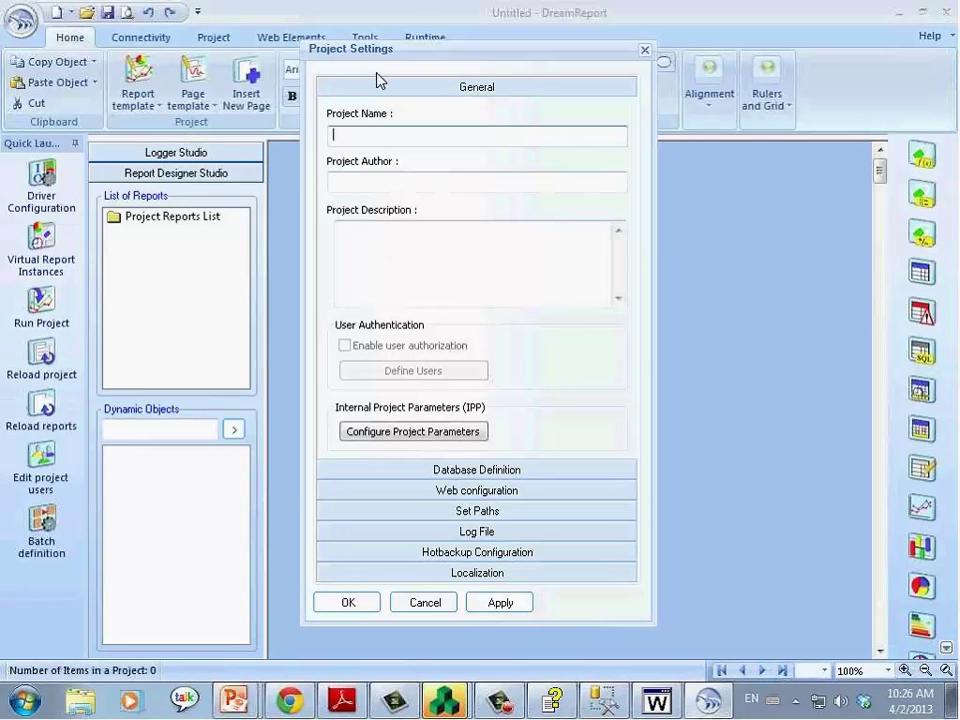
click(437, 139)
text(DRWebinar)
click(419, 182)
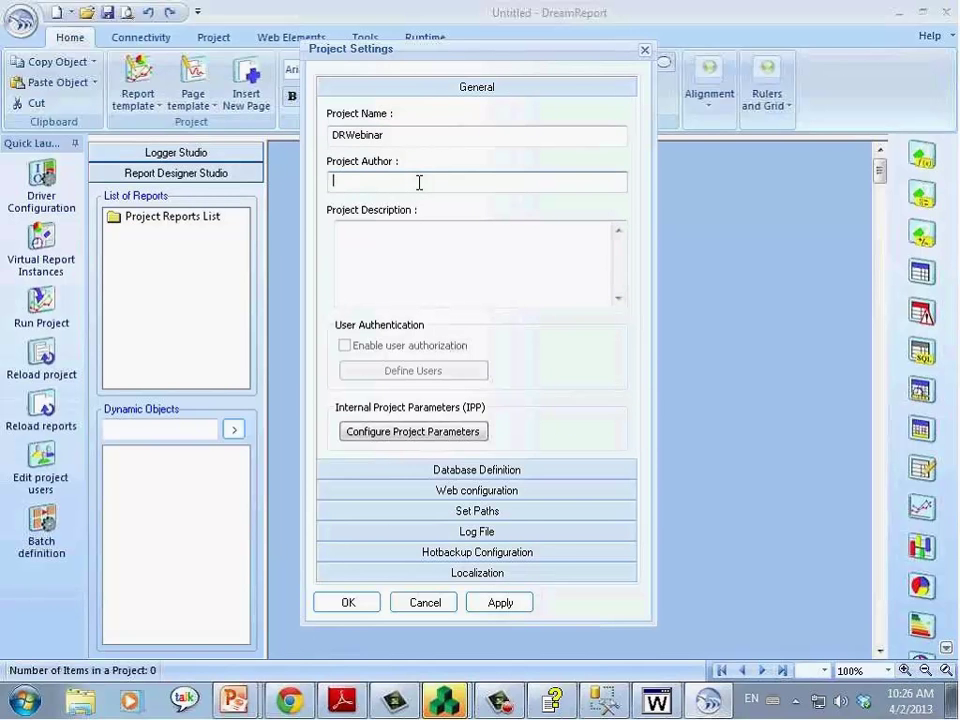
text(Vinicius Chicone)
click(486, 251)
click(532, 469)
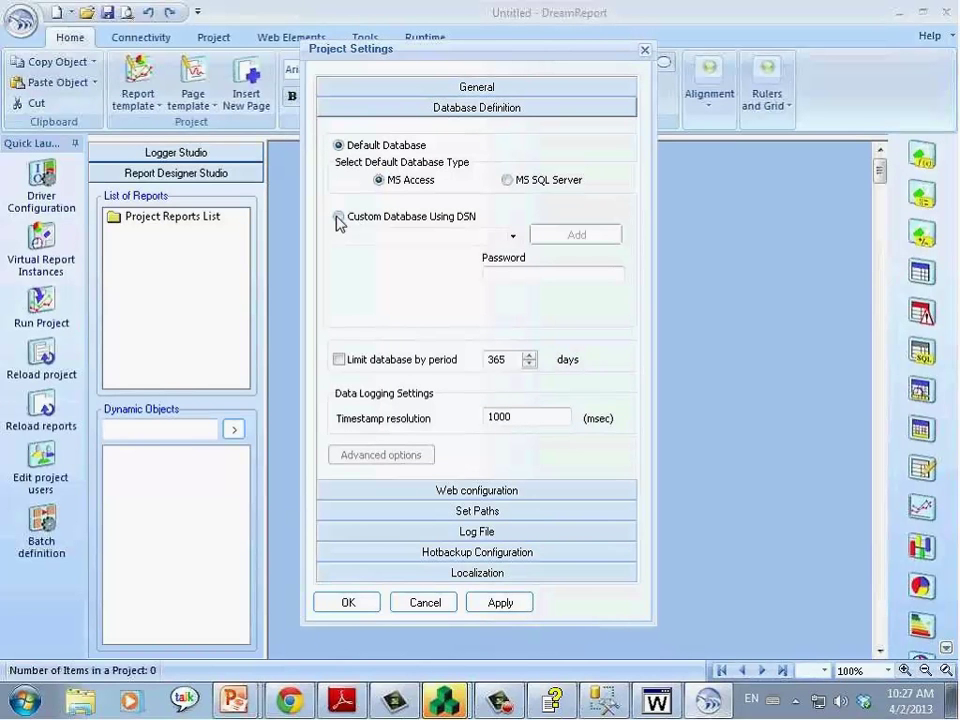
click(338, 220)
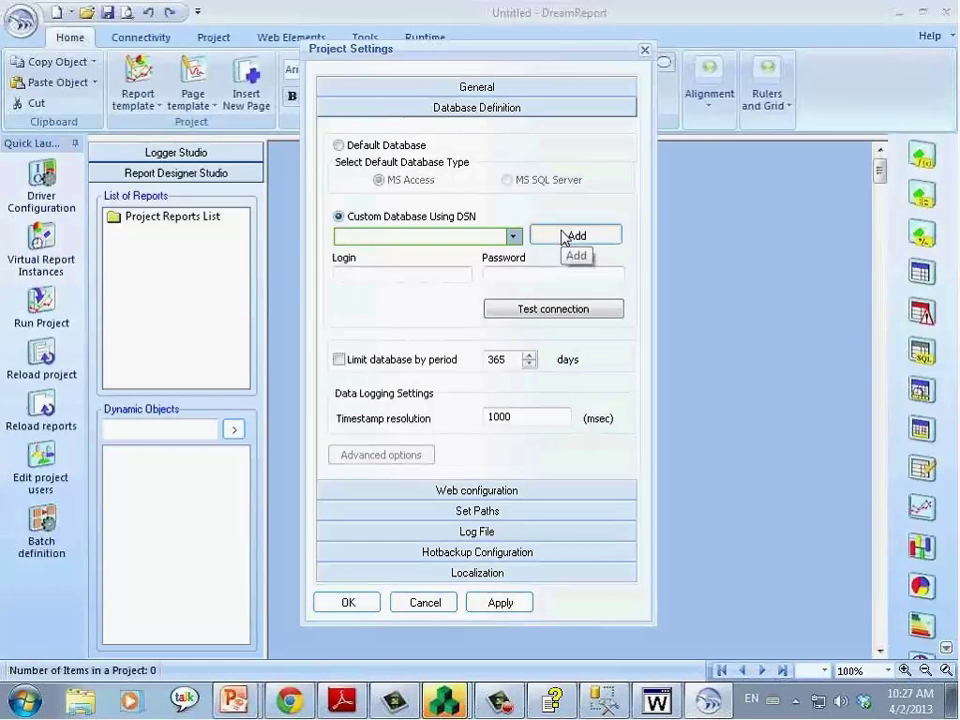
click(563, 238)
click(641, 393)
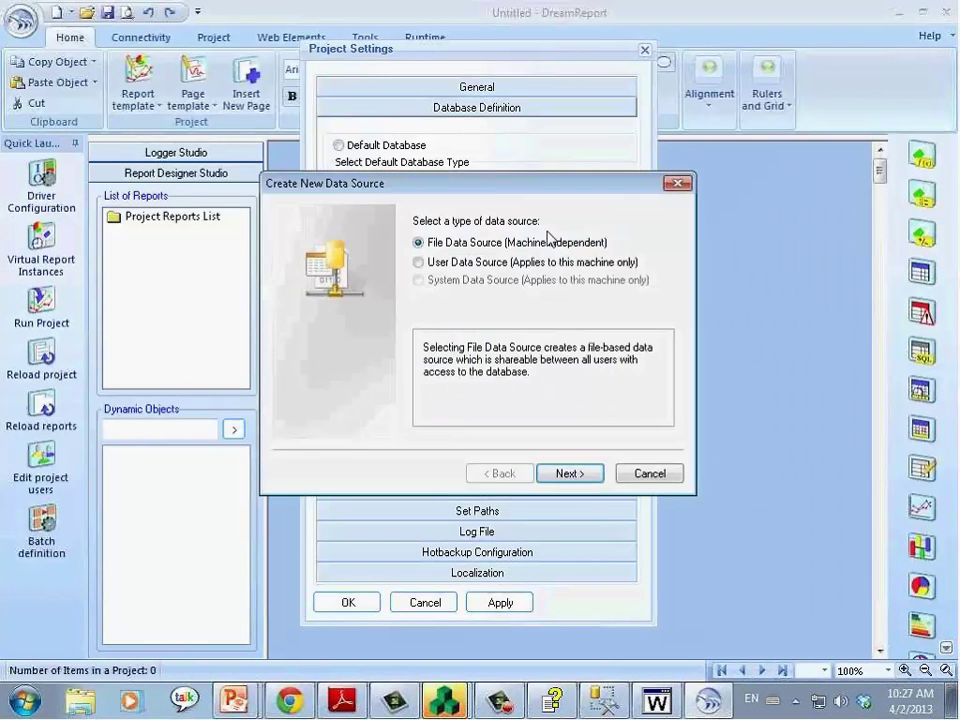
click(649, 474)
click(570, 387)
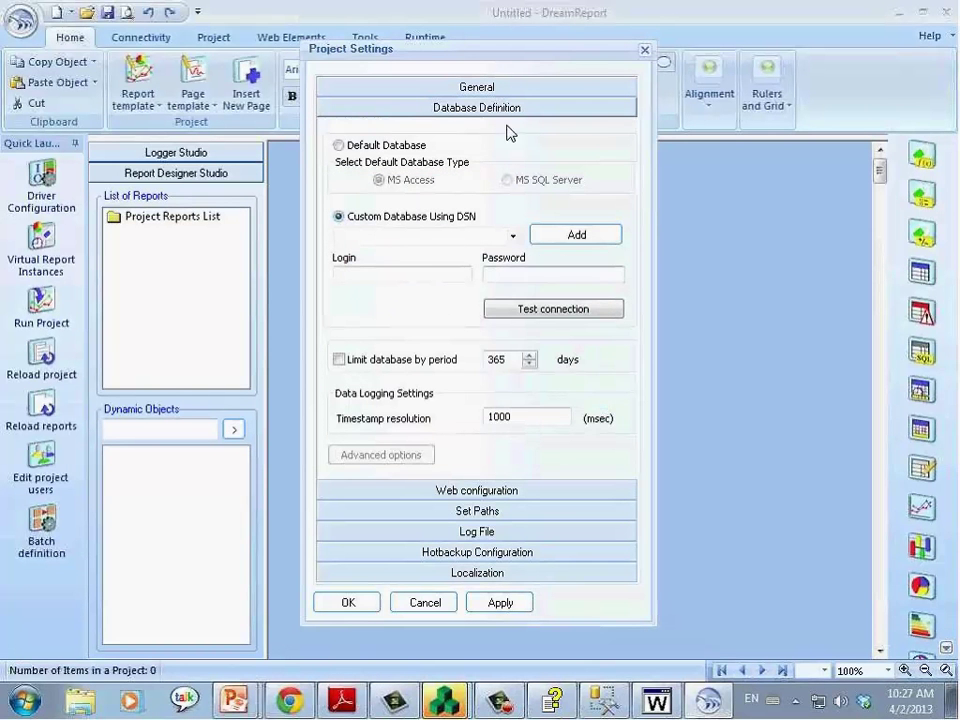
click(644, 51)
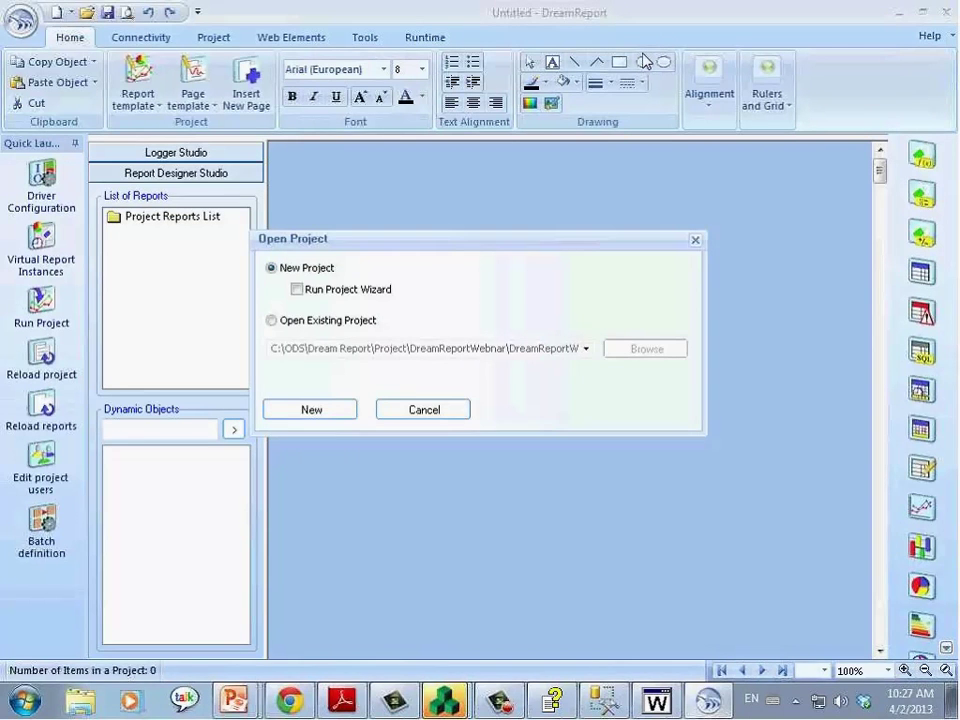
click(405, 414)
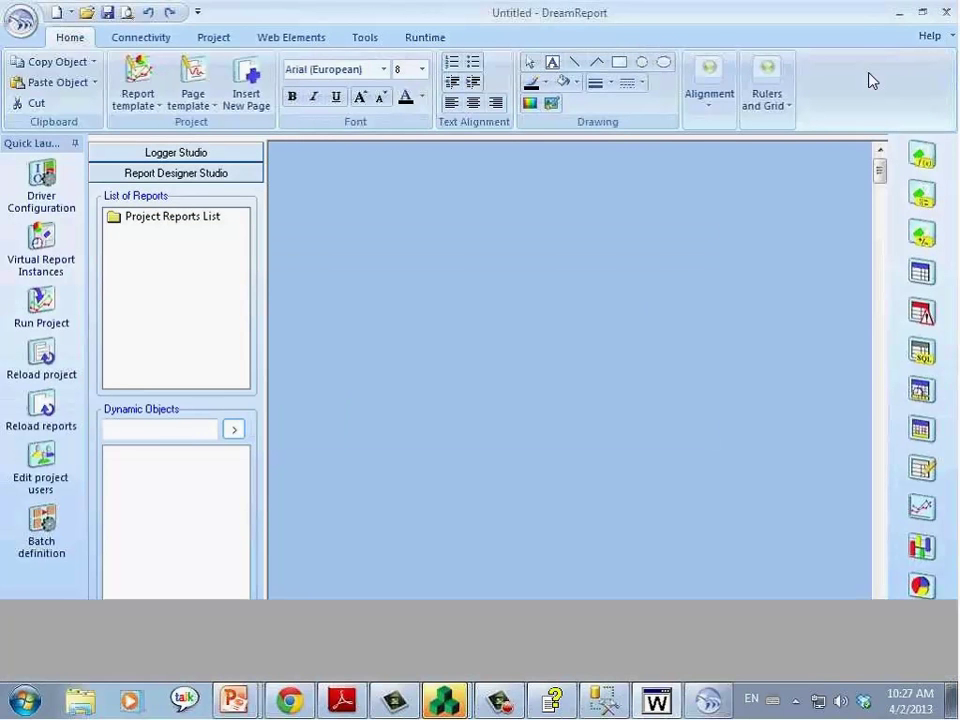
Close Dream Report Studio, relaunch it as administrator from the ODS program group and continue in evaluation mode
key(alt+F4)
click(25, 700)
click(60, 618)
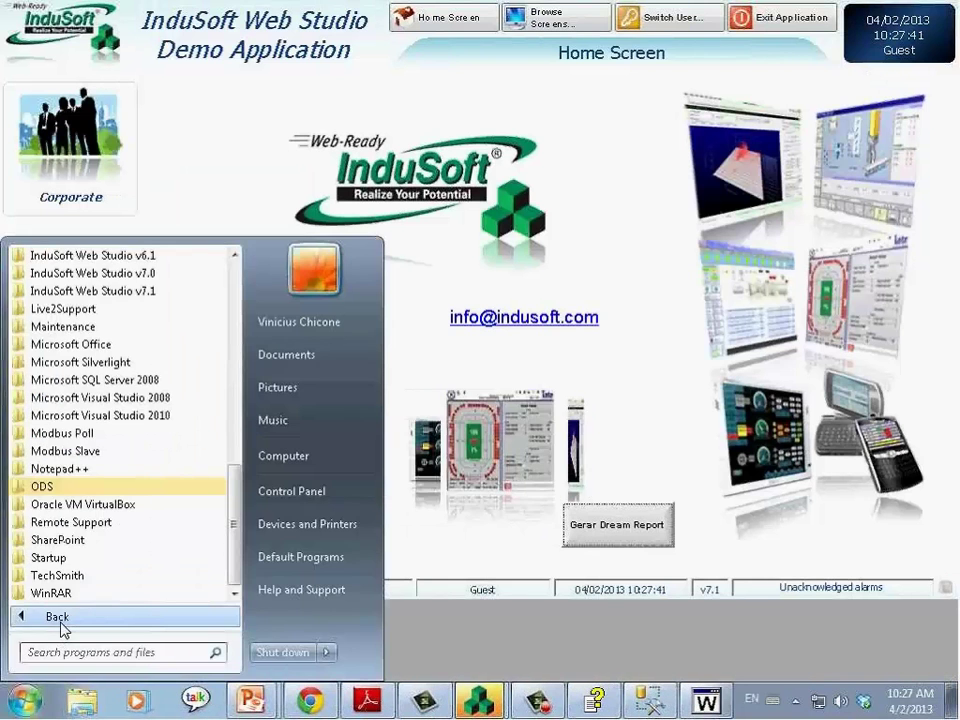
click(80, 487)
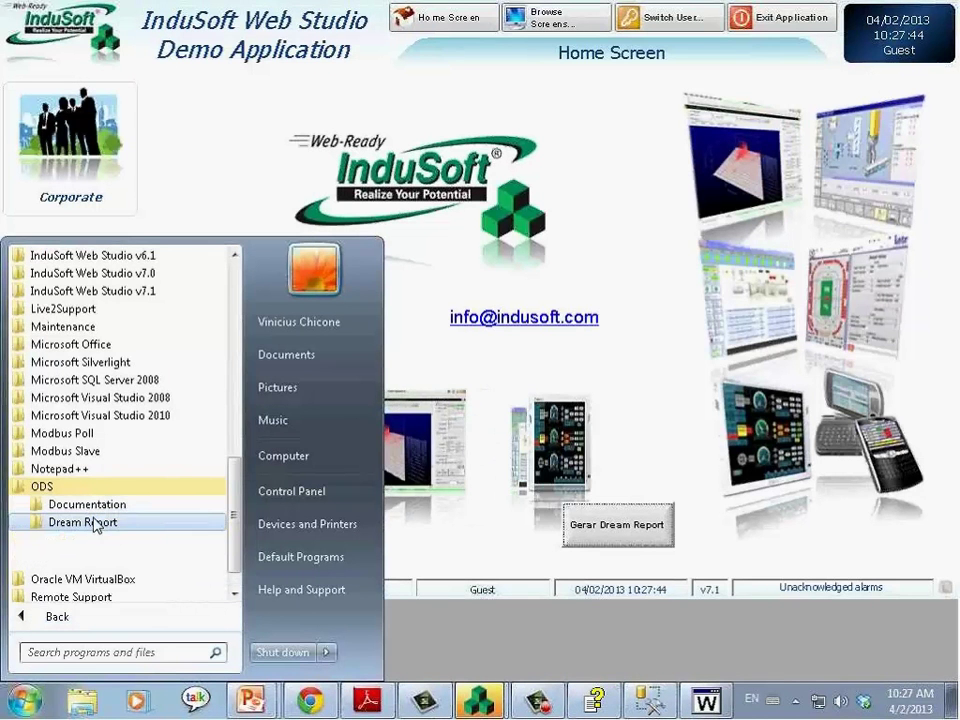
click(95, 525)
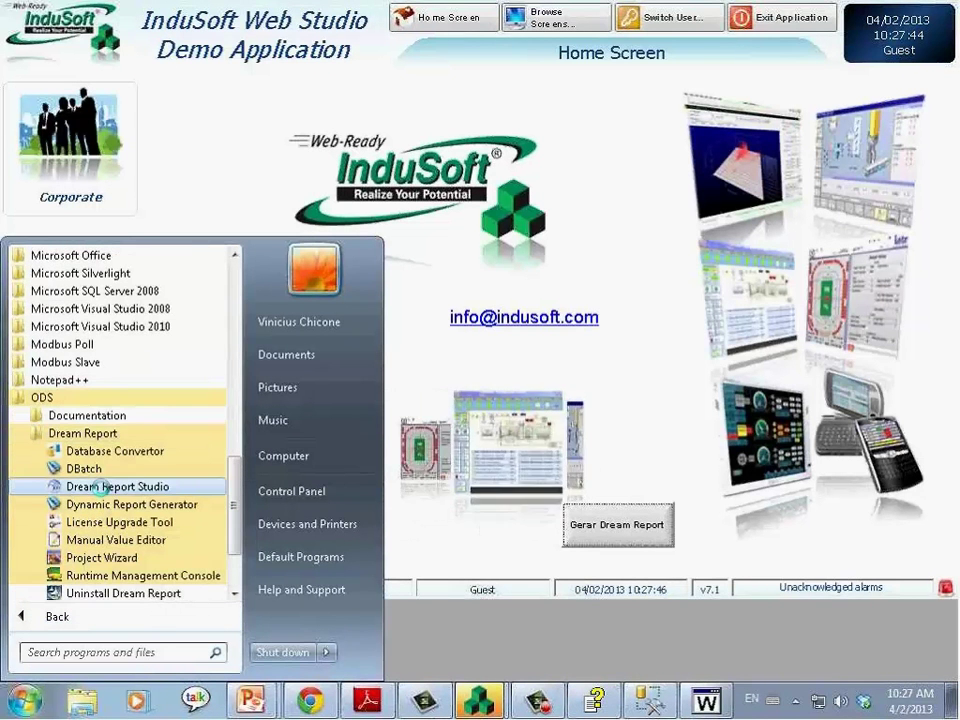
right_click(100, 487)
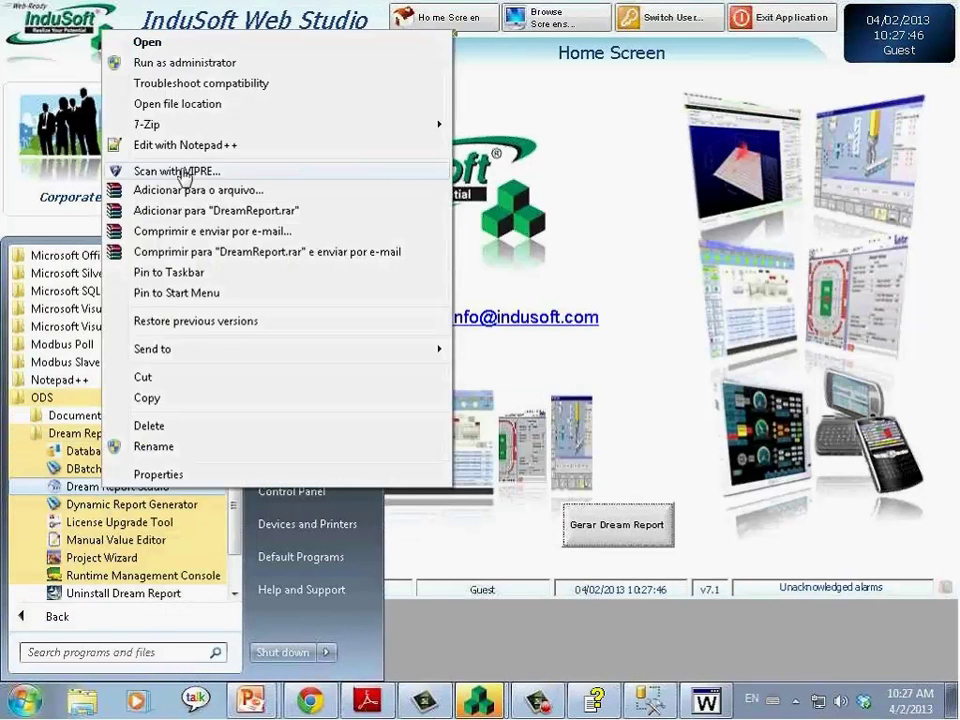
click(190, 64)
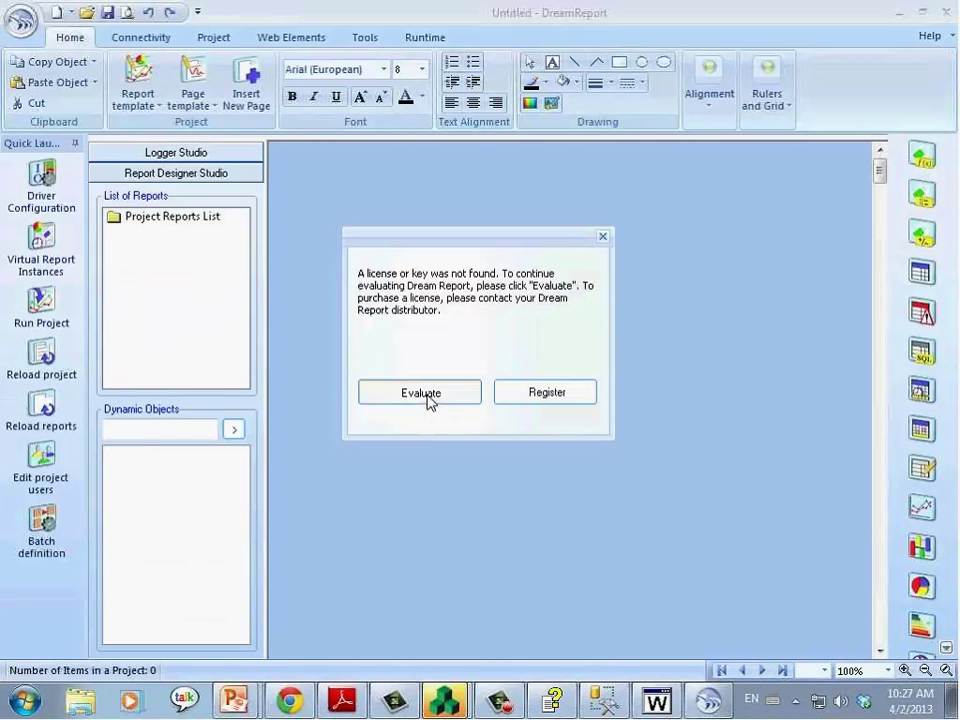
click(426, 399)
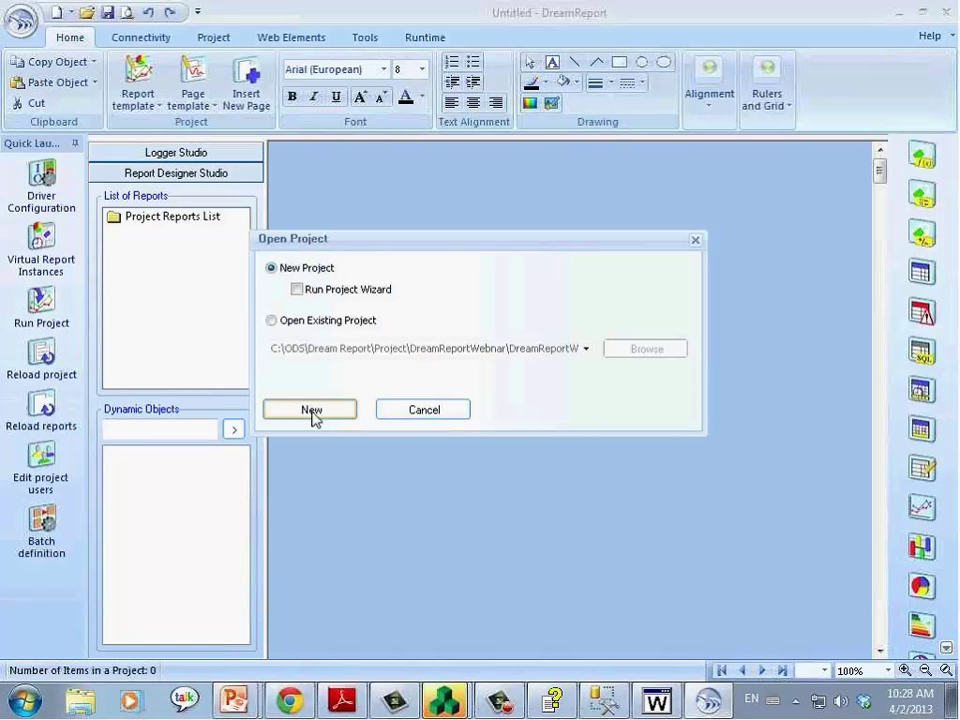
Create a new project named DRWebinar and fill in the project author's full name
click(312, 410)
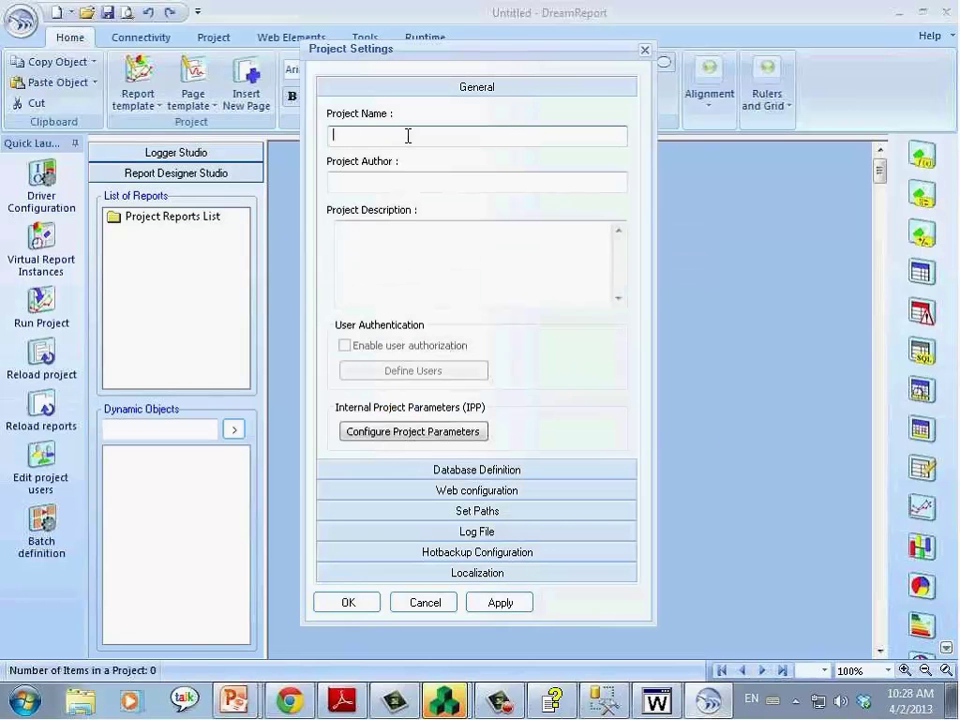
text(DRWebinar)
click(407, 180)
text(Vionicius)
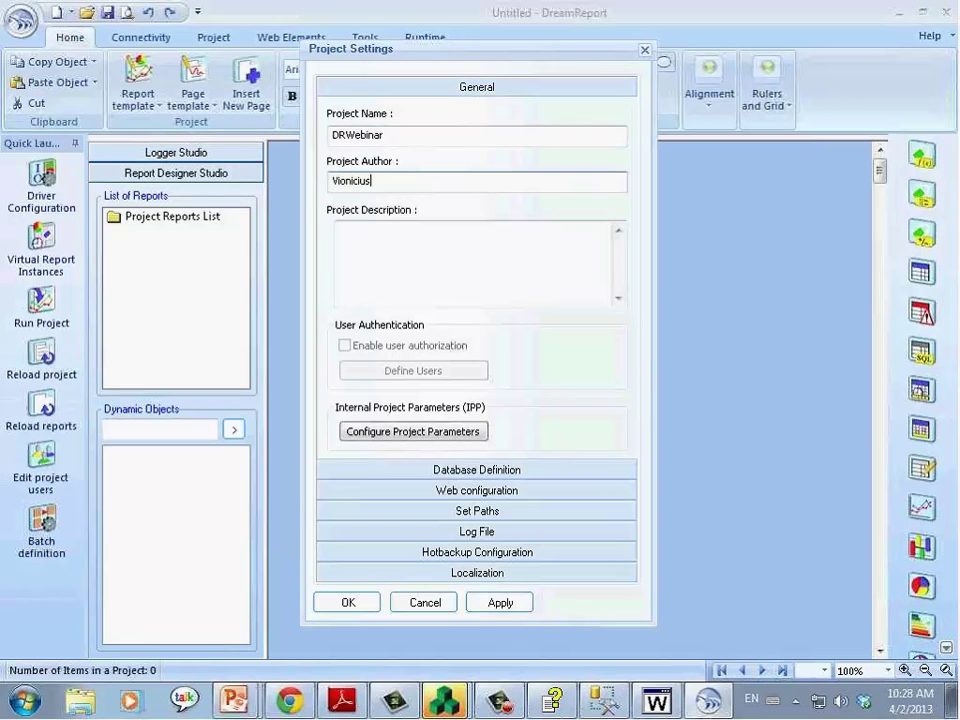
key(BackSpace)
key(BackSpace)
key(BackSpace)
key(BackSpace)
key(BackSpace)
key(BackSpace)
key(BackSpace)
text(nicius Chicone)
Set the project's database definition to a custom database using a DSN and add a new System Data Source
click(500, 469)
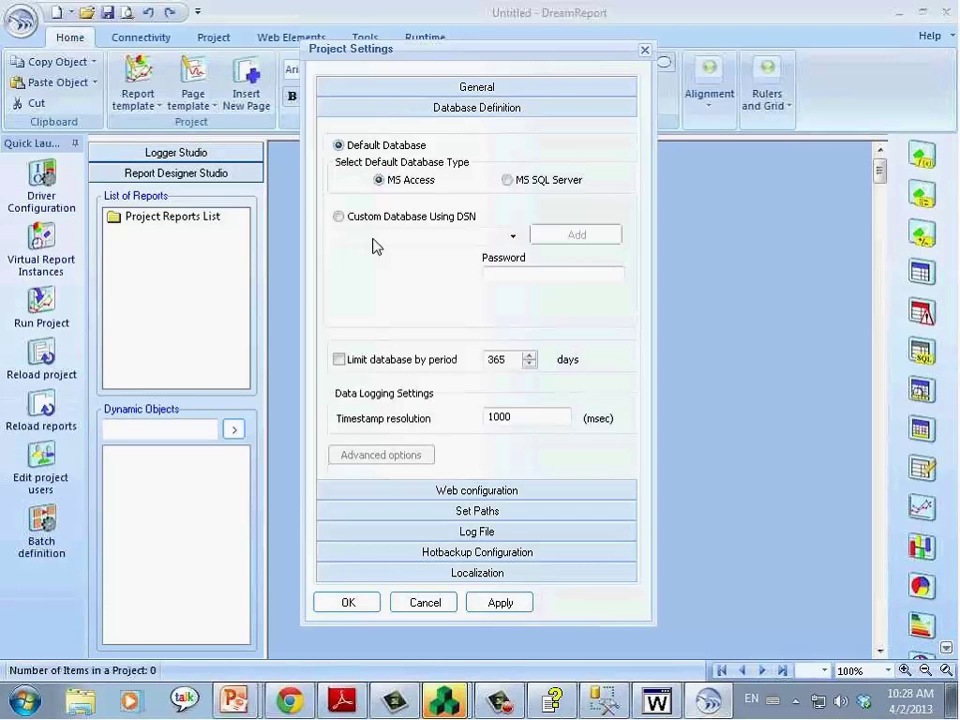
click(340, 217)
click(606, 243)
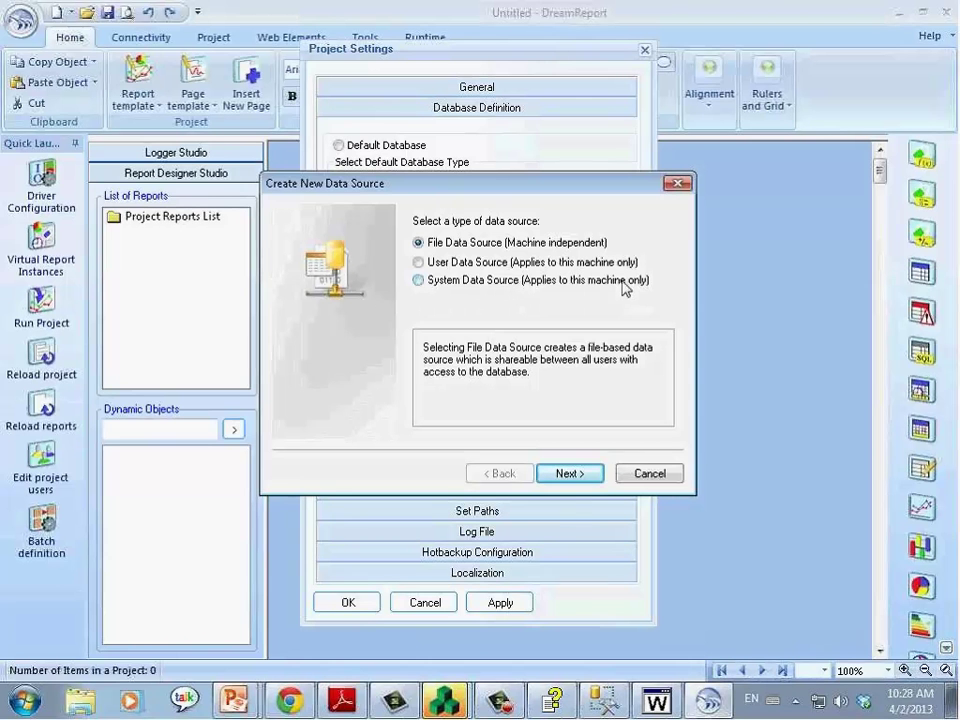
click(418, 281)
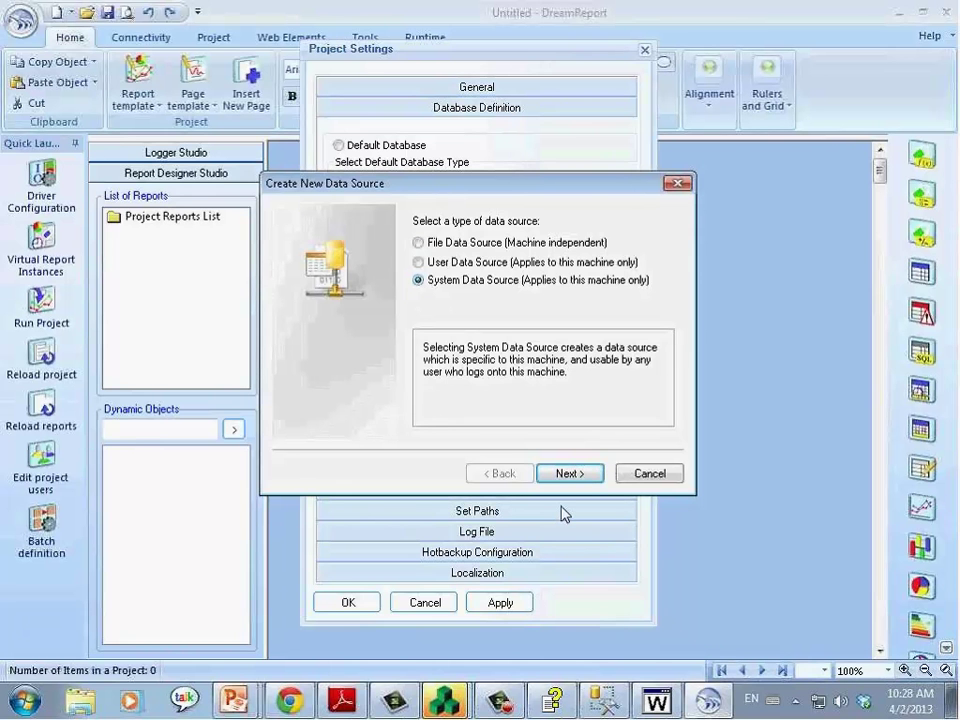
click(572, 476)
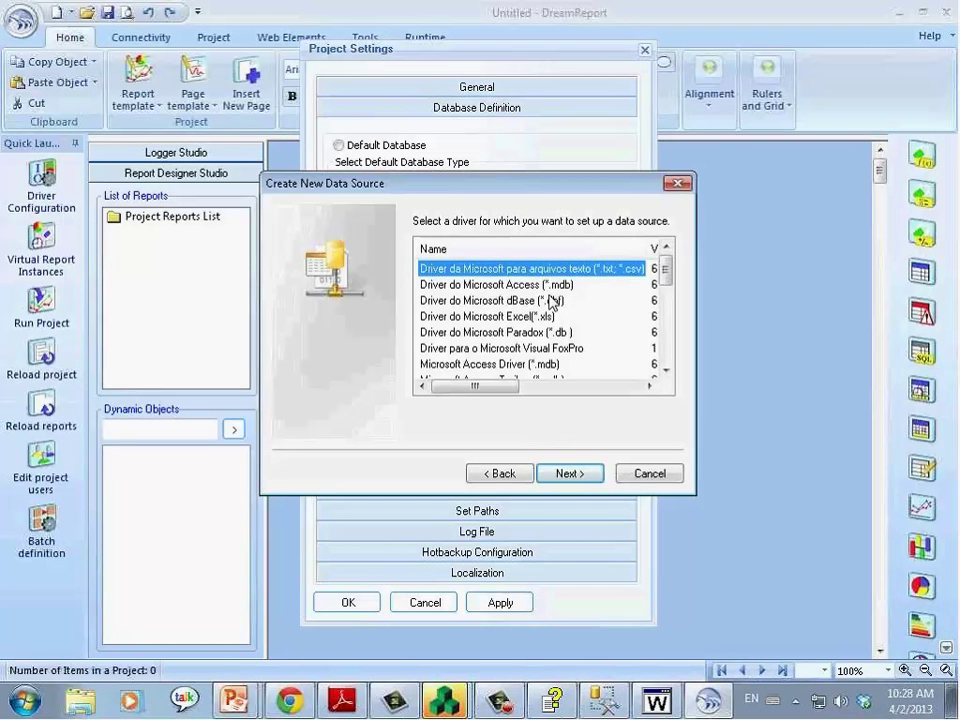
Choose SQL Server Native Client 10.0 as the data source driver and finish the data source selection
drag(665, 268, 664, 359)
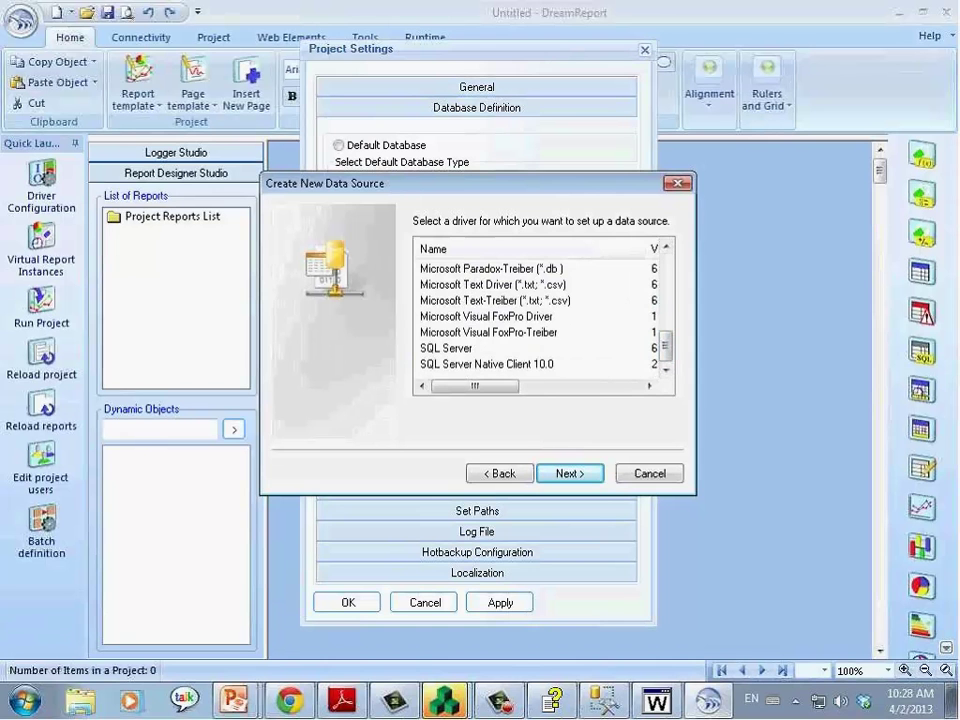
click(457, 367)
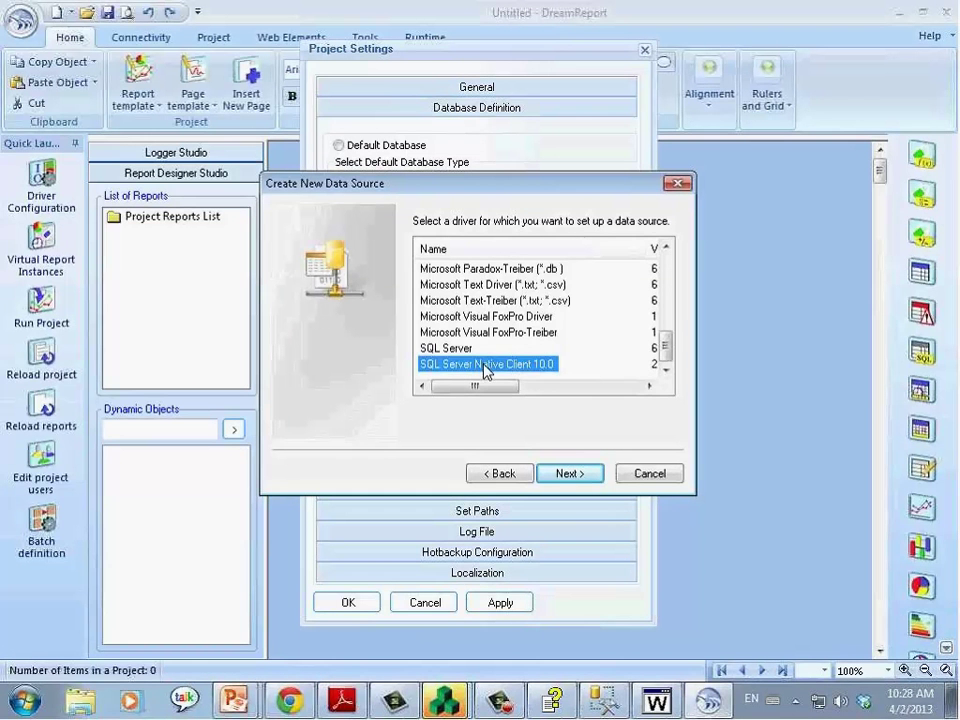
click(567, 472)
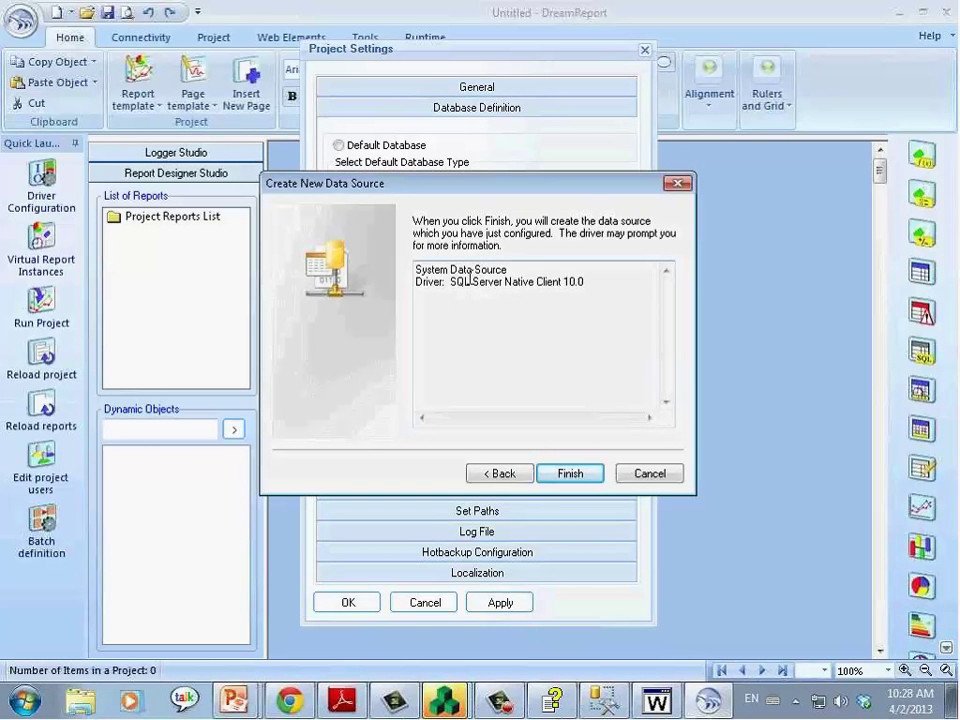
click(568, 474)
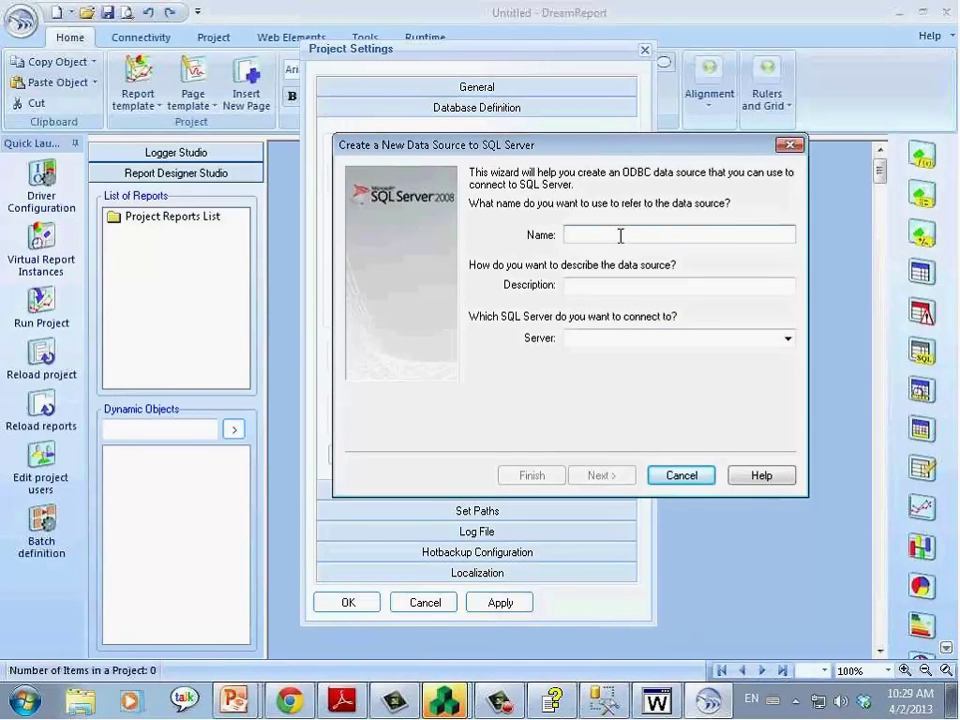
Name the data source Dream Report, look up the server name in SQL Server Management Studio and enter it as the server to connect to
text(Dream Report)
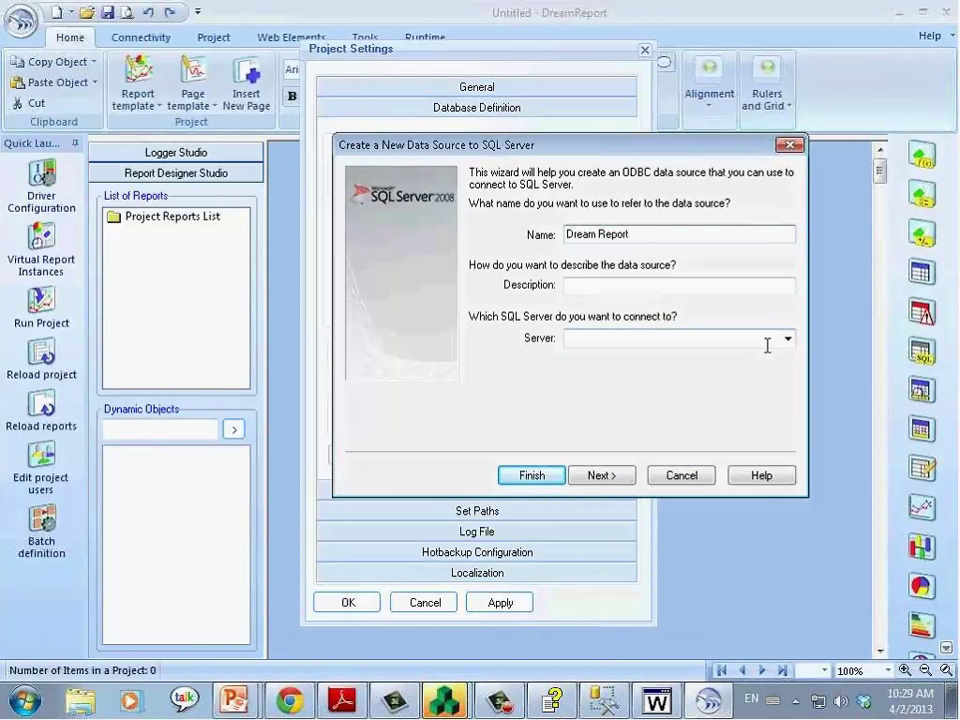
click(703, 339)
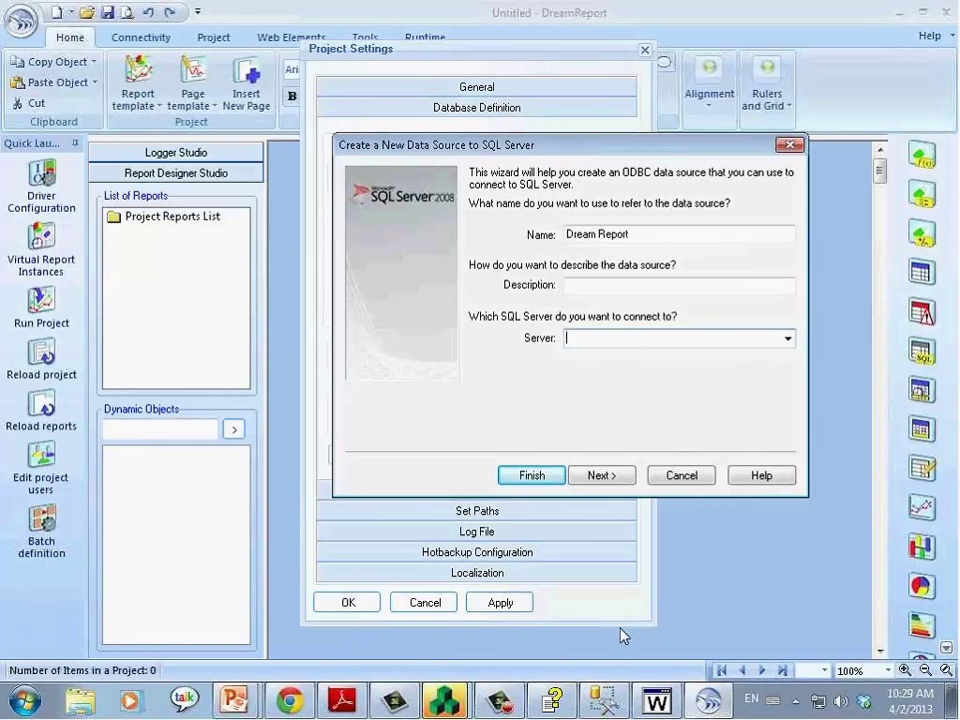
click(605, 704)
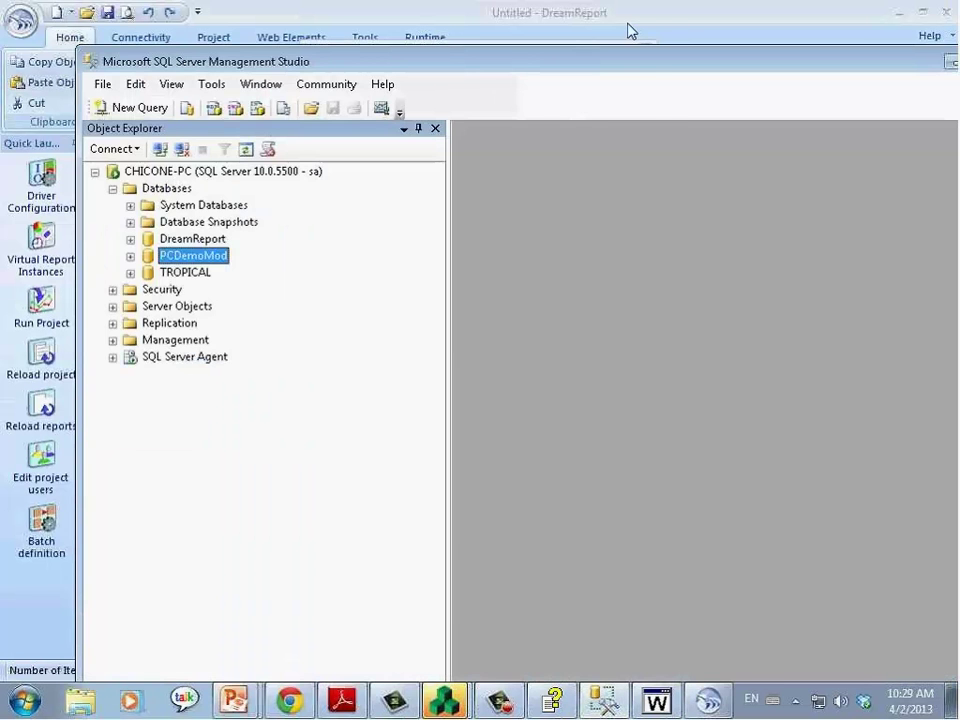
click(686, 32)
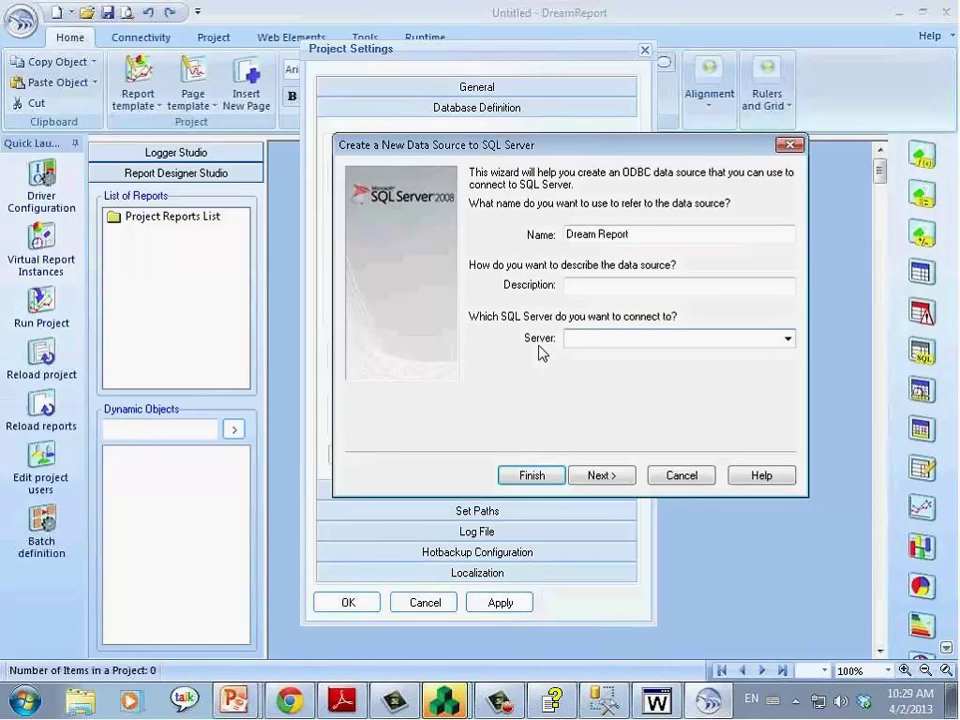
click(602, 338)
text(CHICONE-PC)
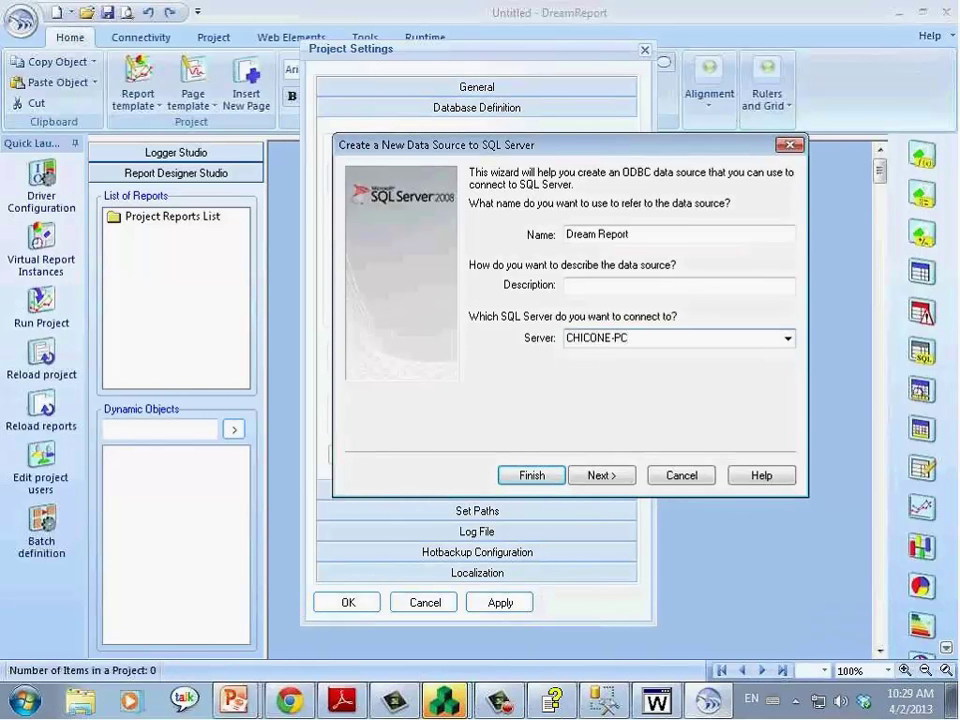
click(618, 476)
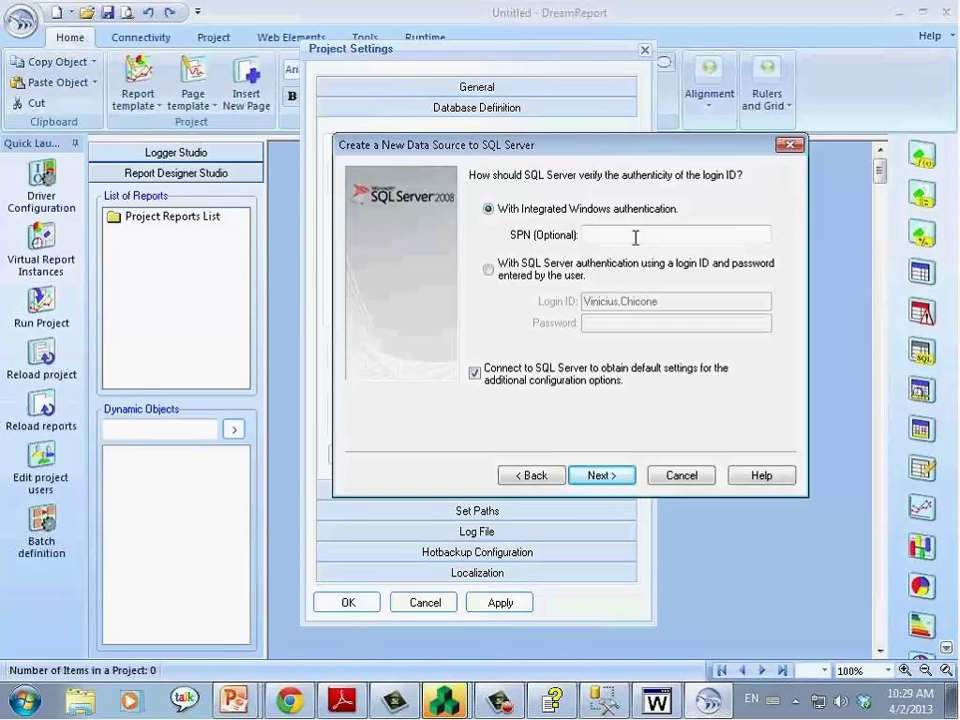
Use SQL Server authentication for the data source with login ID sa and enter the account password
click(489, 270)
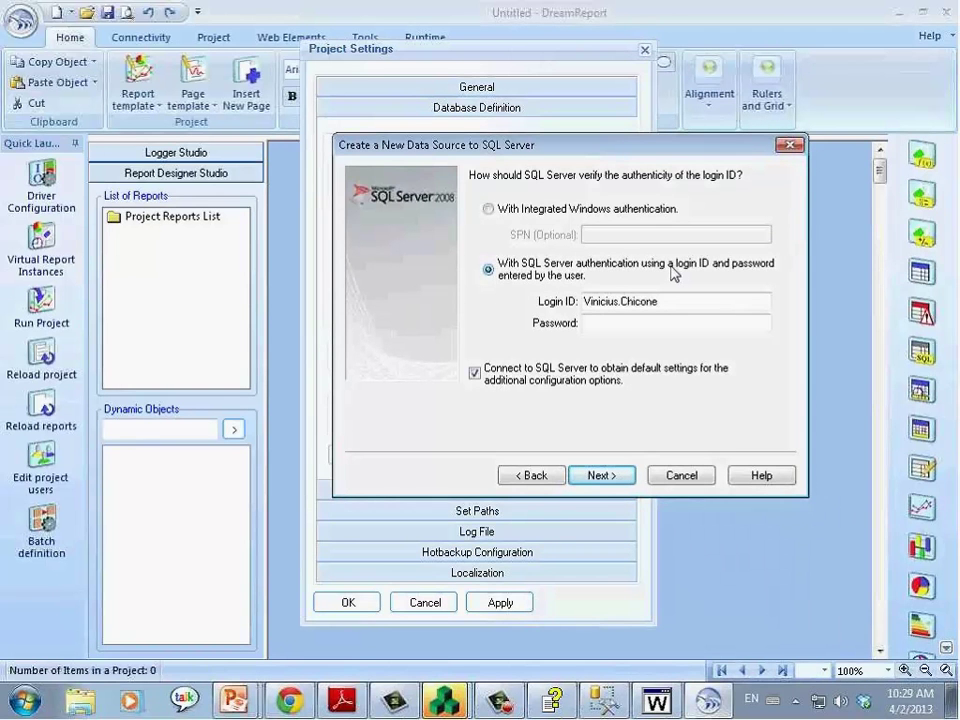
key(Tab)
text(sa)
click(603, 318)
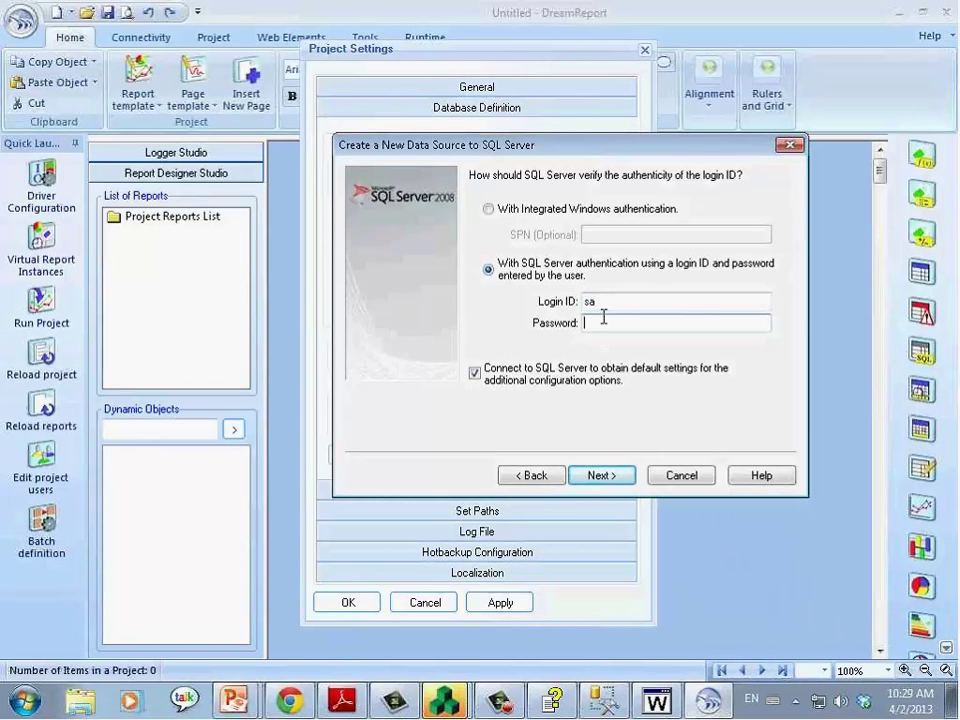
text(********)
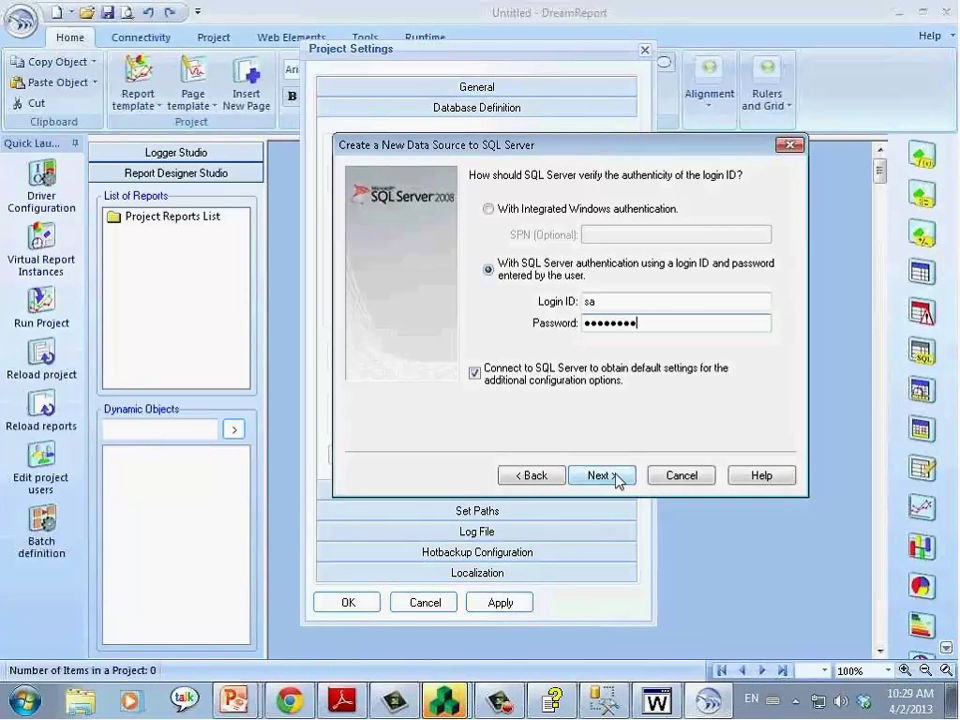
click(616, 477)
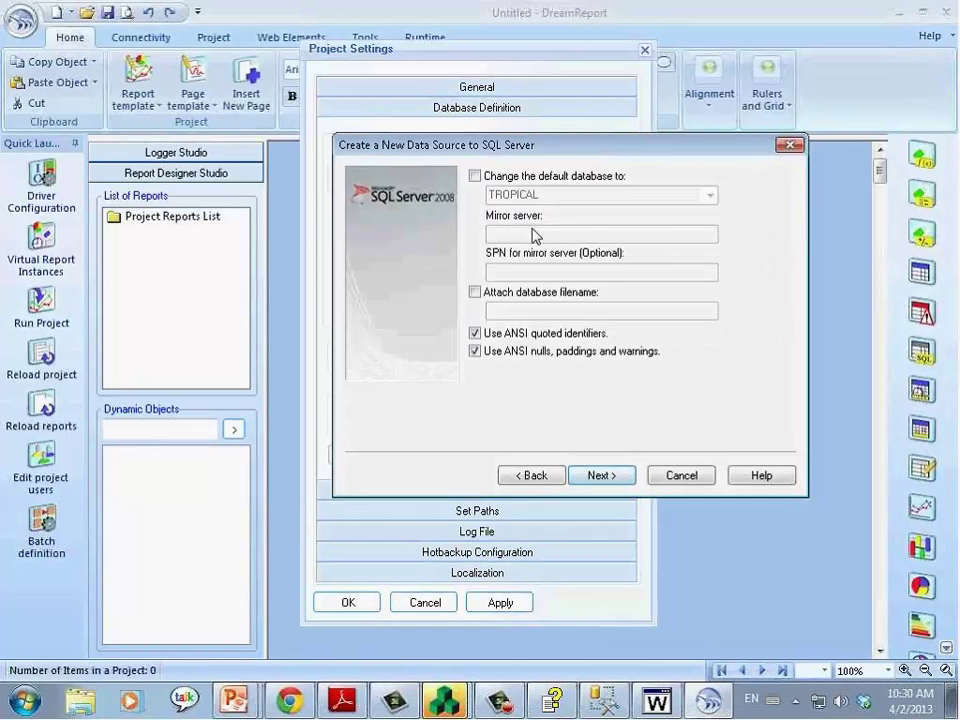
Change the data source's default database to PCDemoMod and finish the SQL Server data source configuration with the remaining options at default
click(475, 177)
click(709, 196)
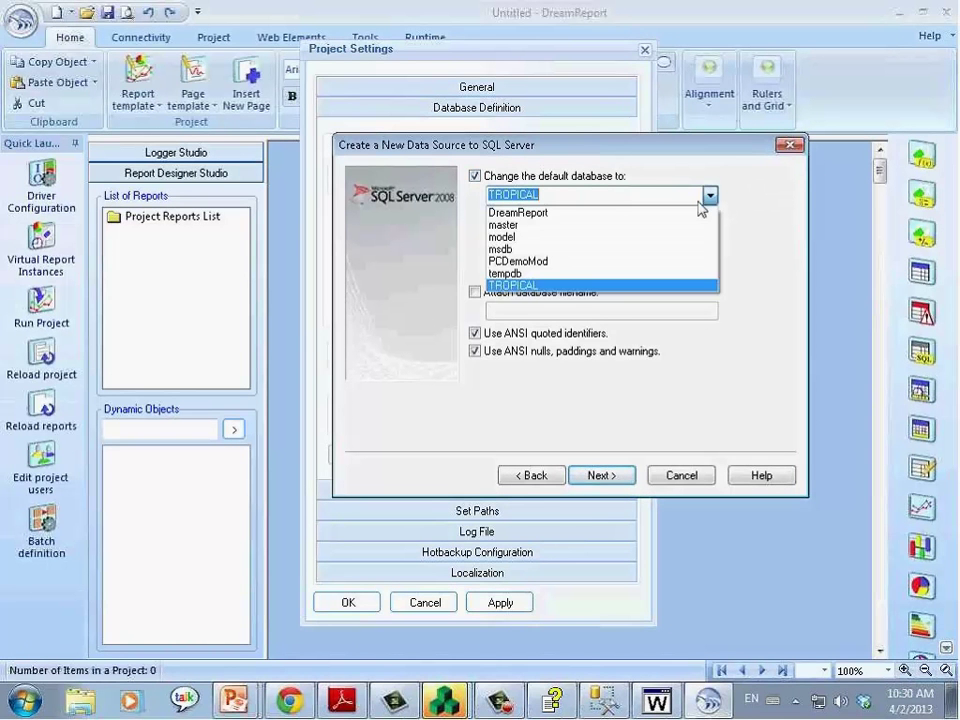
click(651, 262)
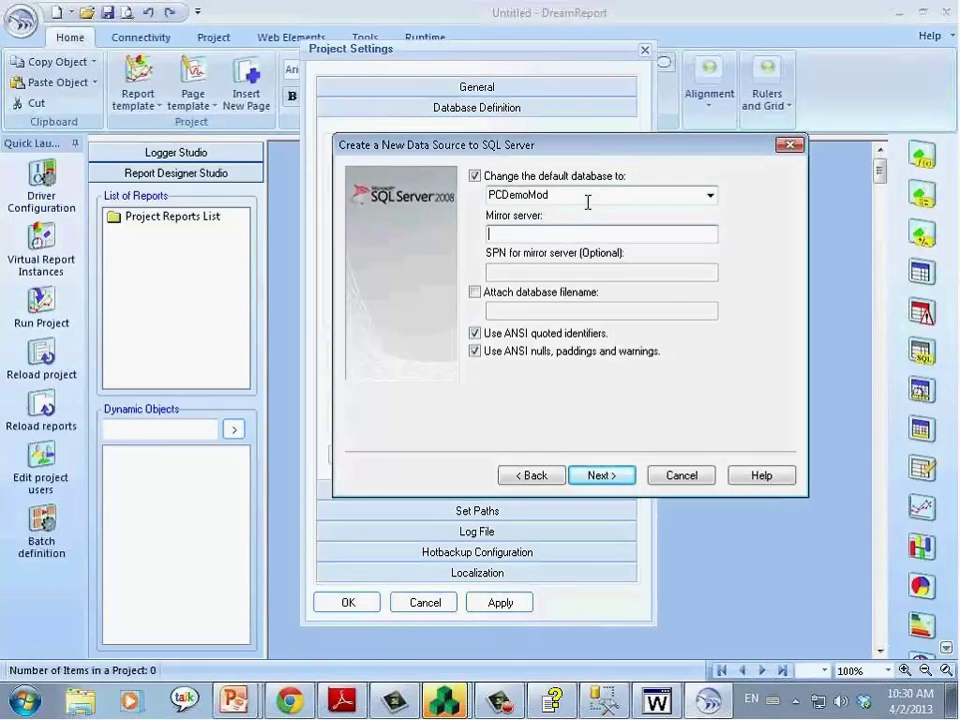
key(Return)
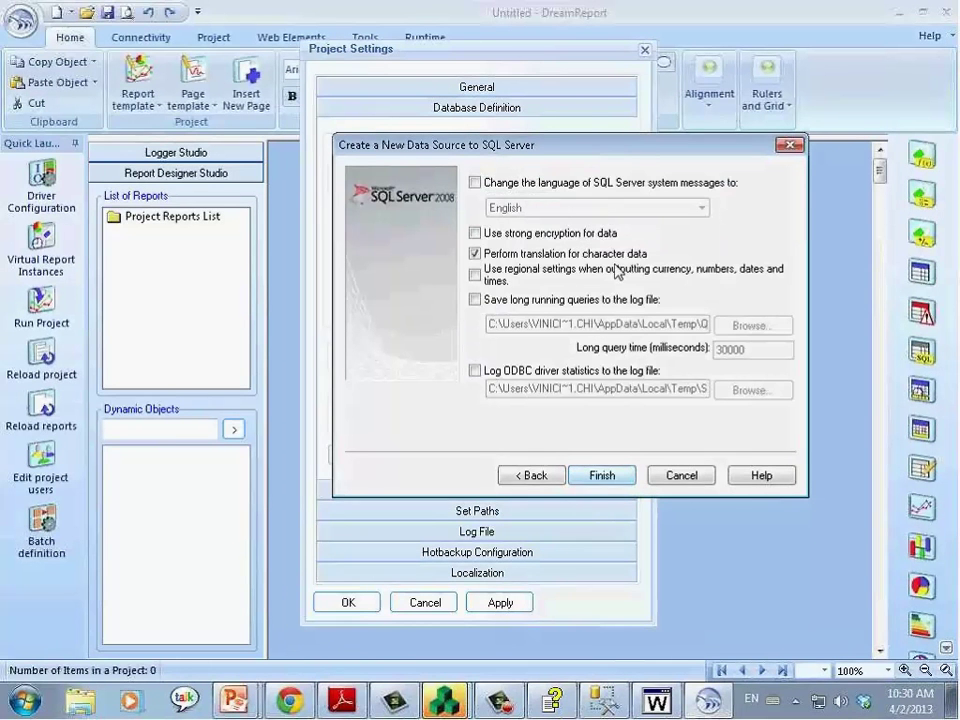
click(603, 476)
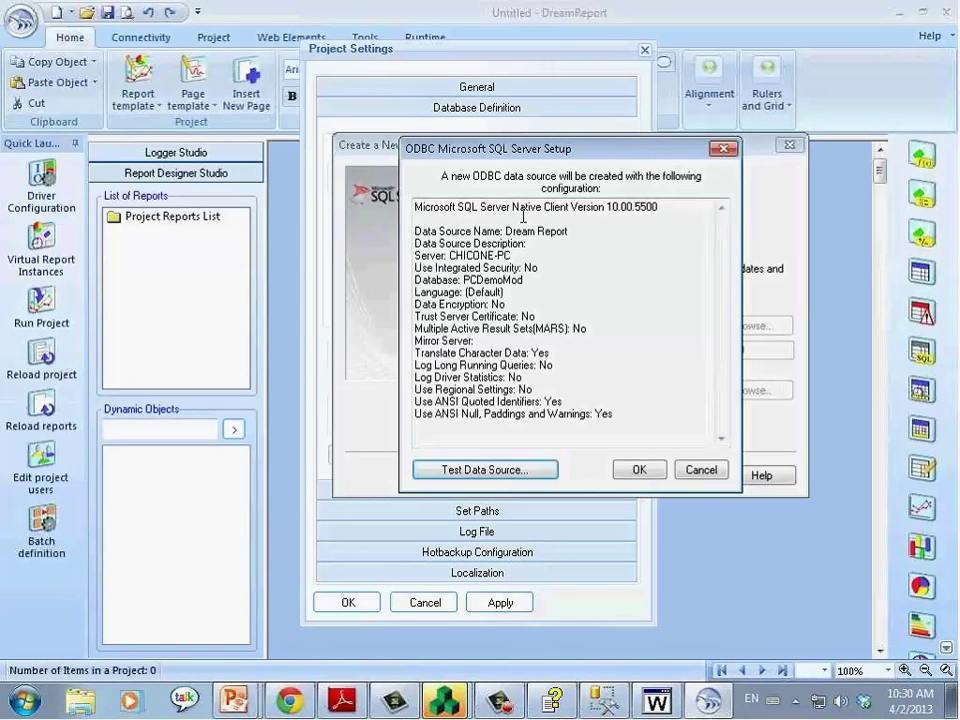
Test the Dream Report data source and accept its ODBC setup
click(487, 472)
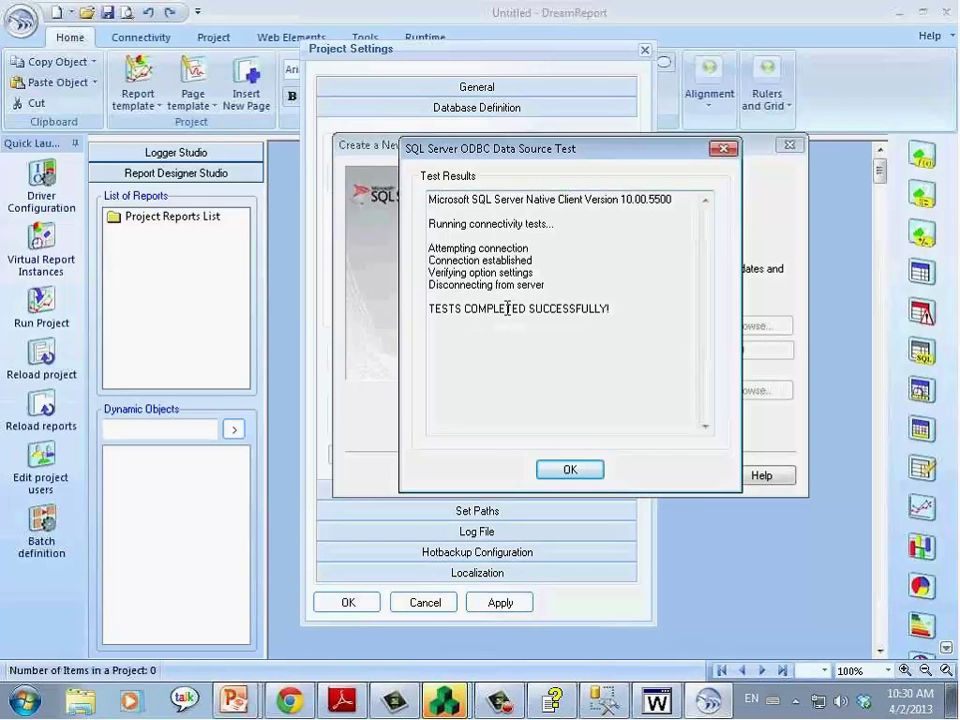
click(570, 471)
click(639, 469)
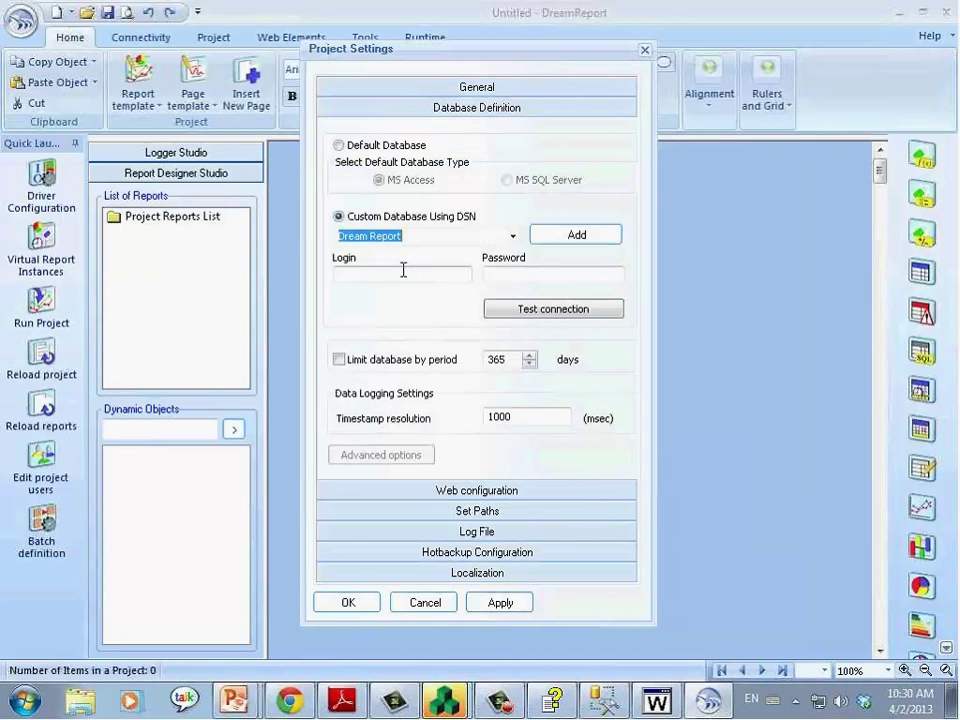
Enter the login sa and the account password for the Dream Report DSN and test the connection
click(399, 274)
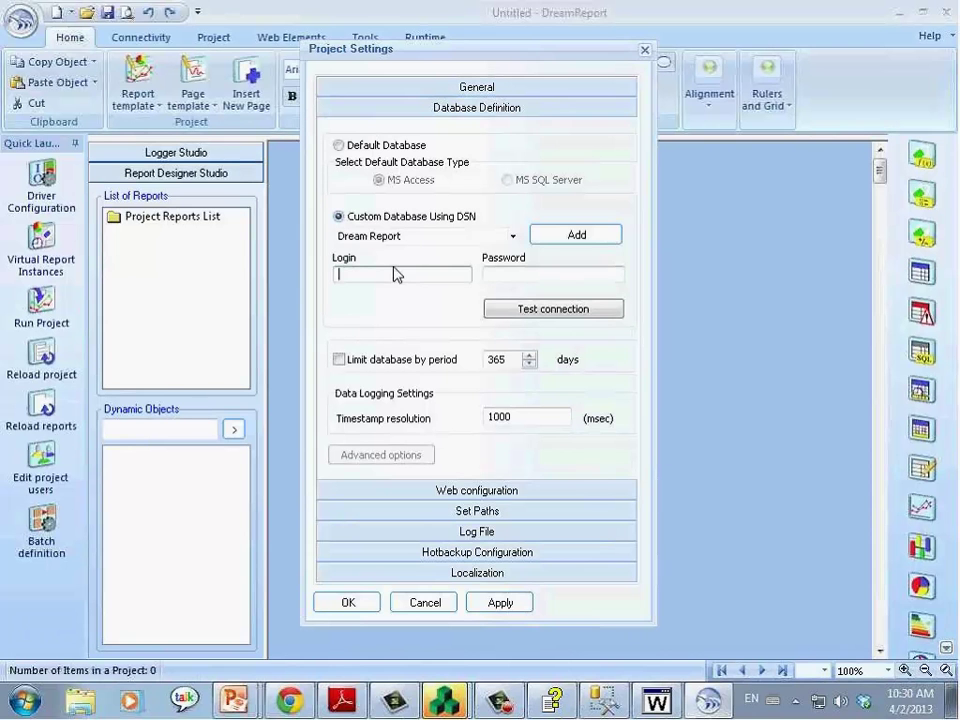
text(sa)
click(525, 274)
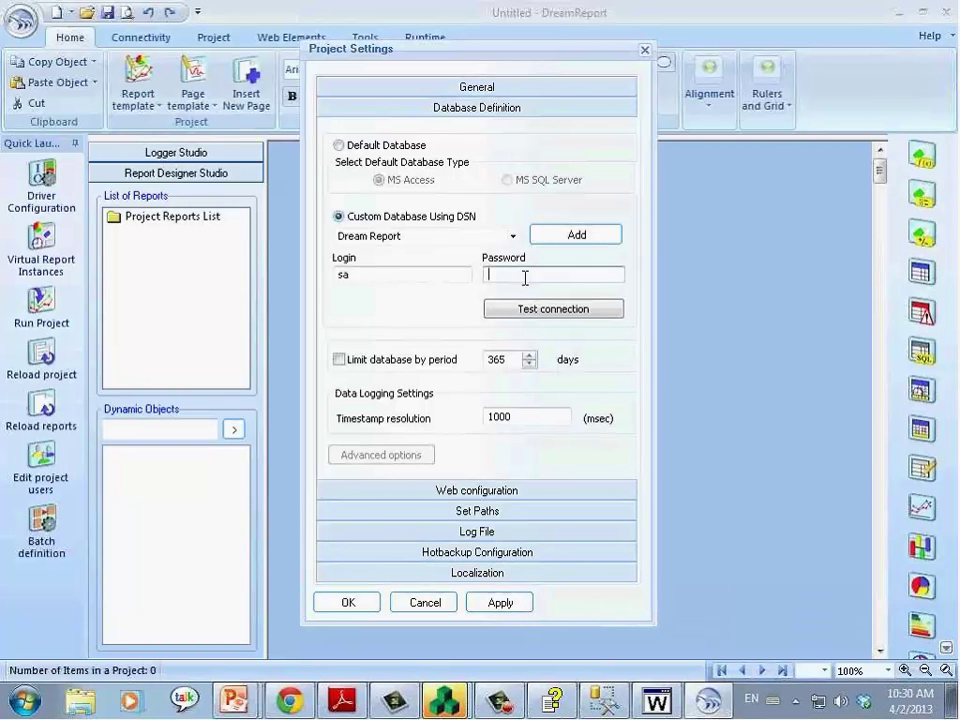
text(********)
click(536, 313)
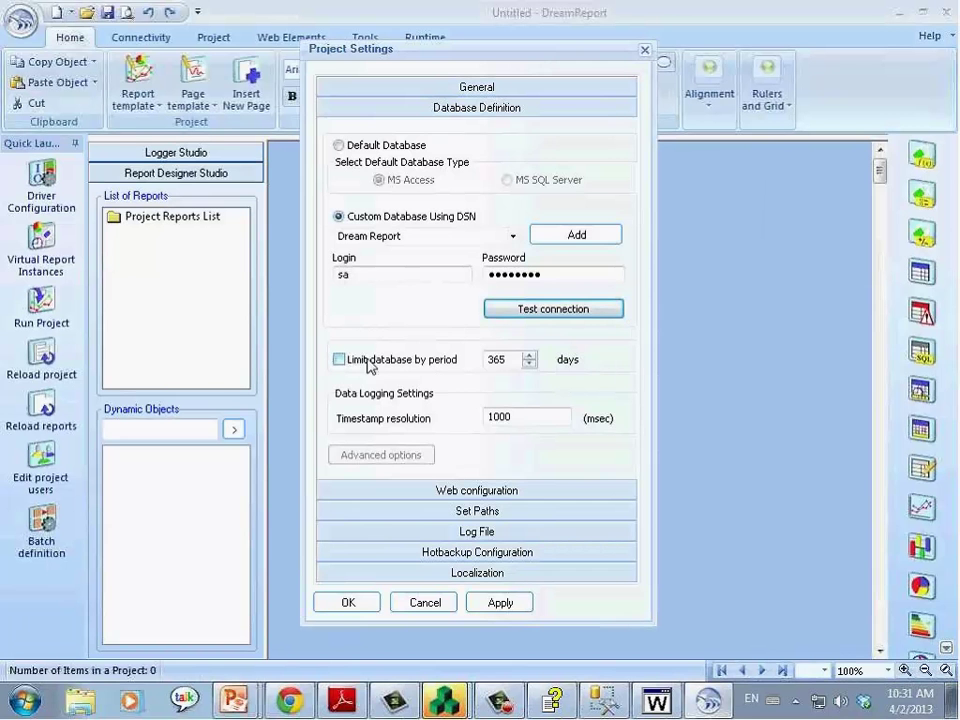
Review the project's web, path, log file, hotbackup and localization settings and return to the database definition
click(459, 489)
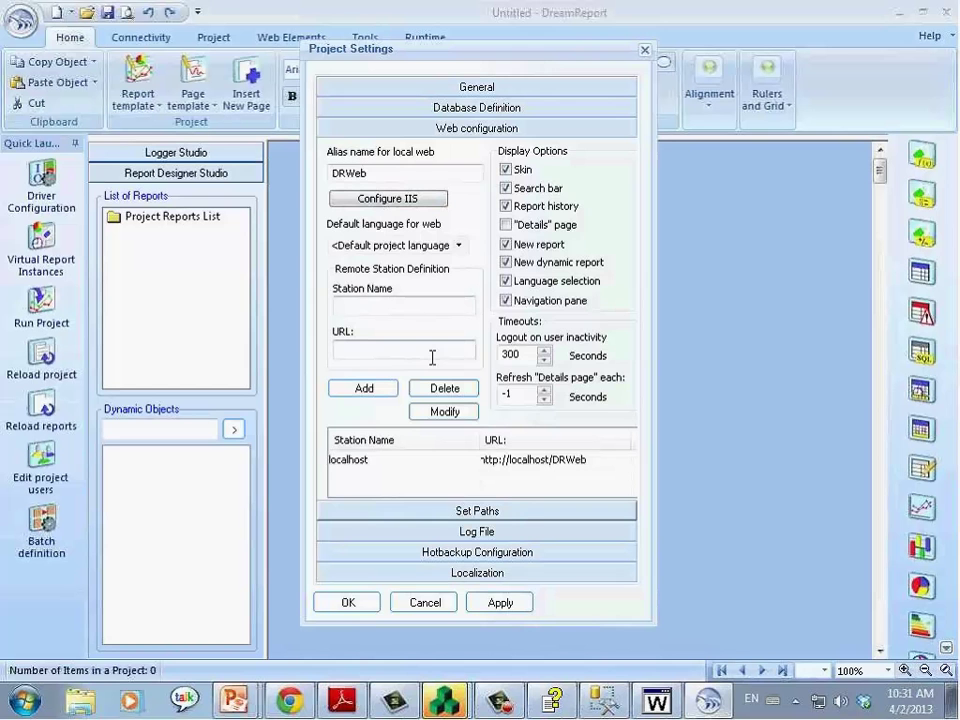
click(478, 512)
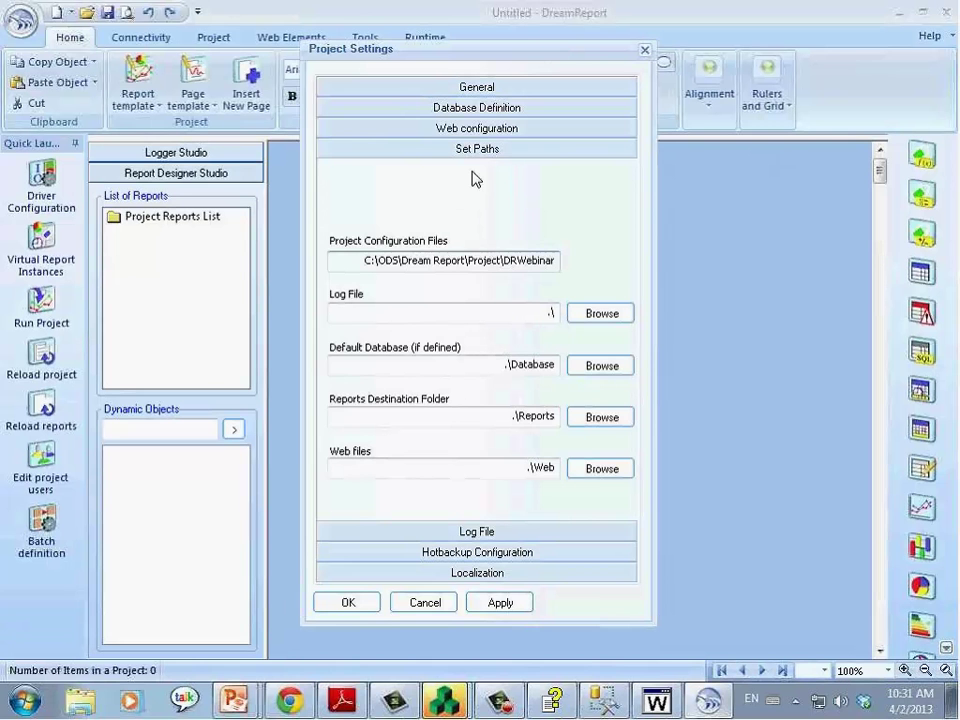
click(432, 531)
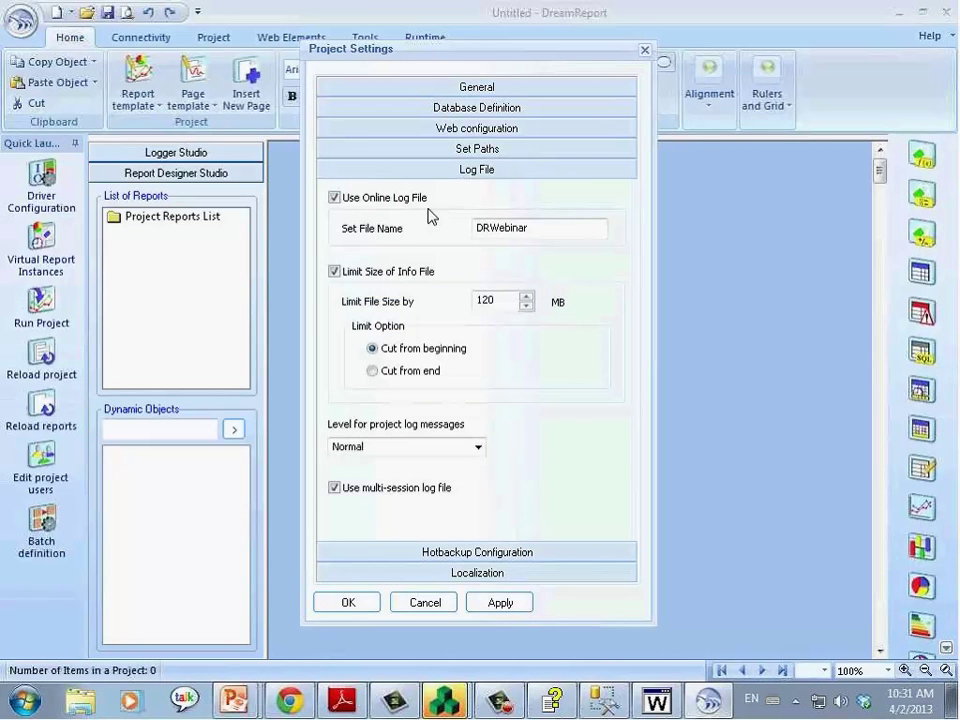
click(466, 555)
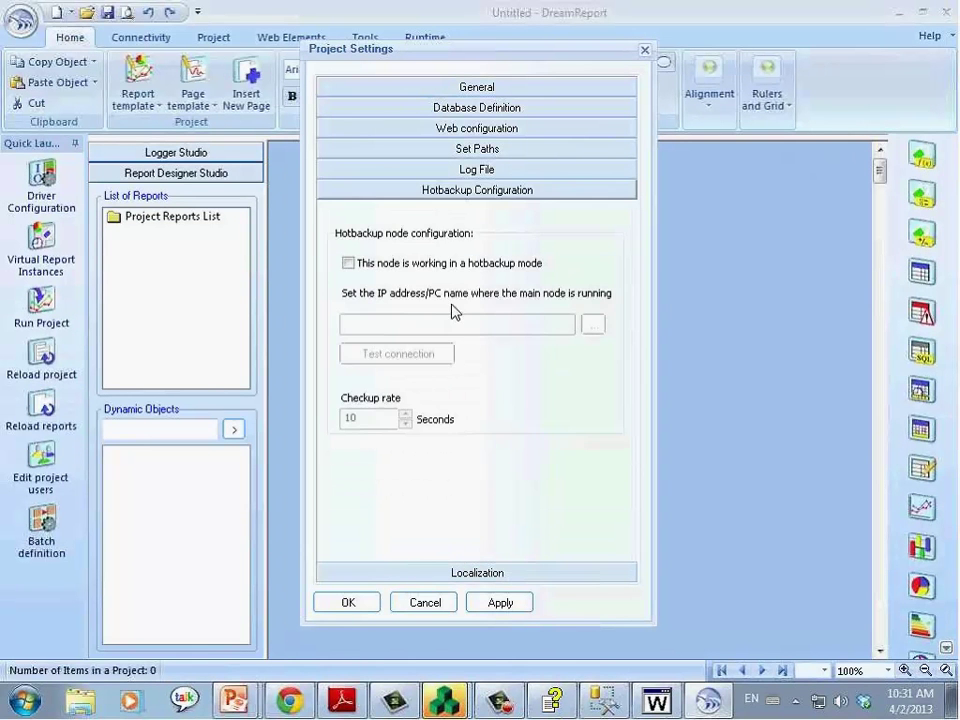
click(506, 568)
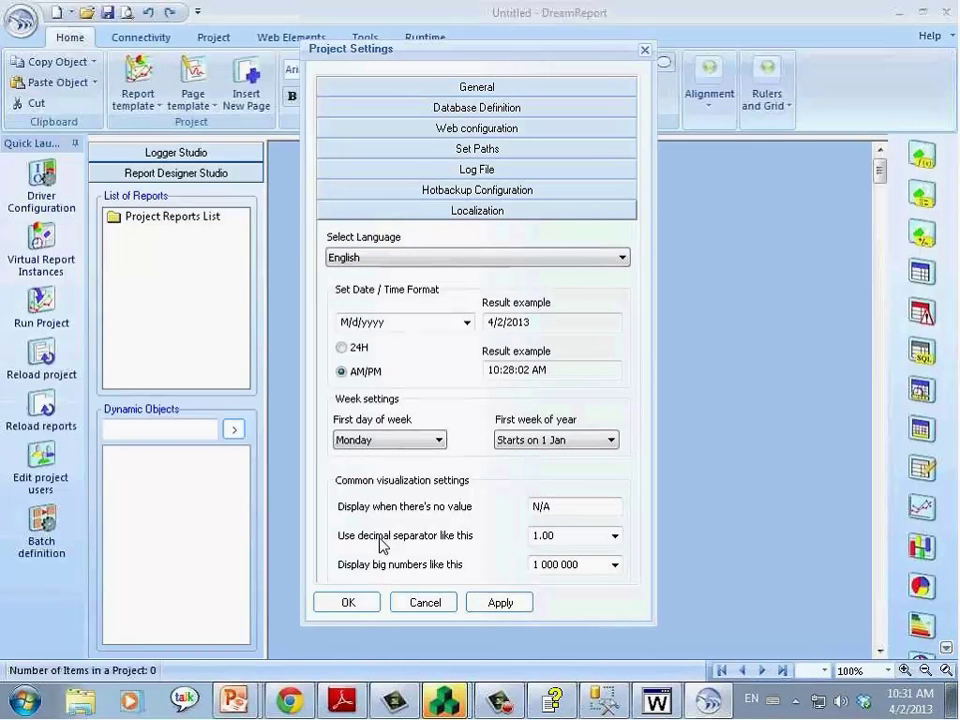
click(477, 128)
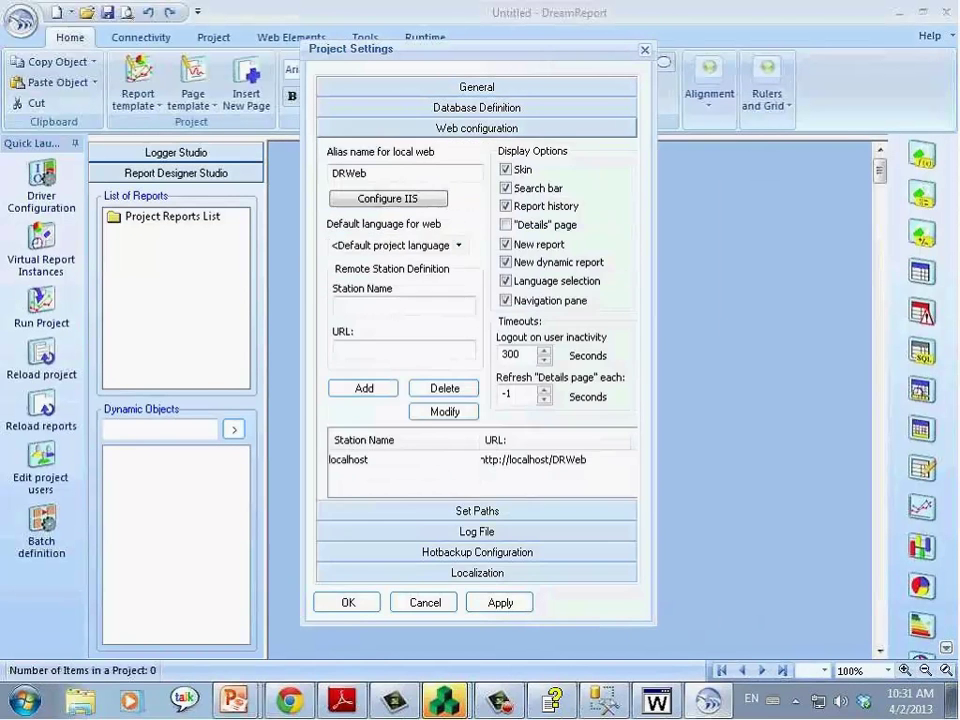
click(477, 117)
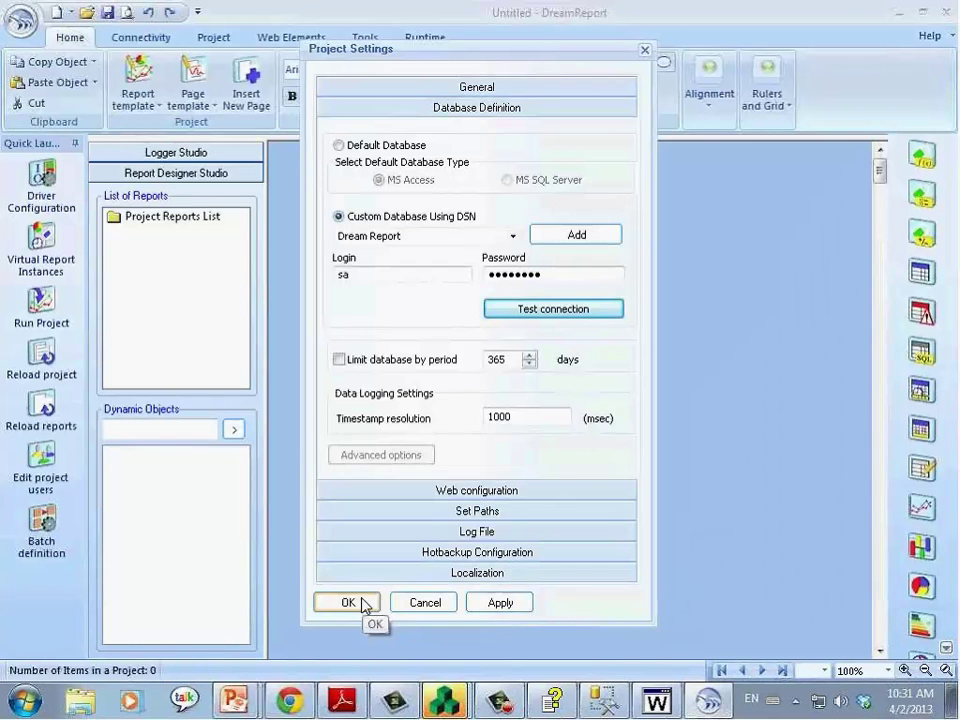
Accept the project settings and open the project's first report in the designer
click(348, 603)
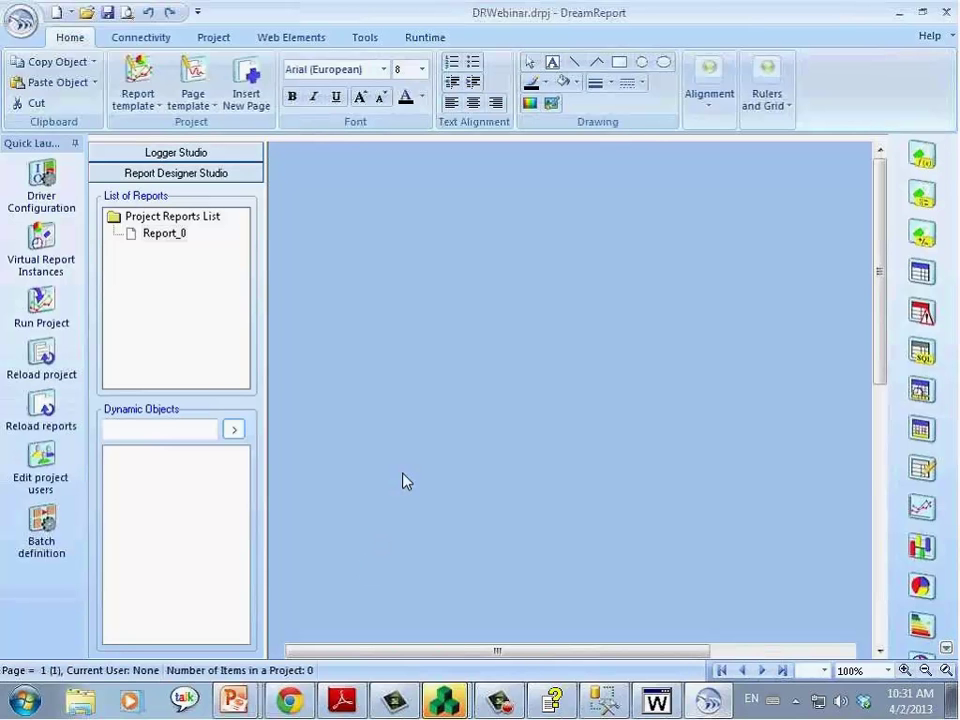
double_click(164, 233)
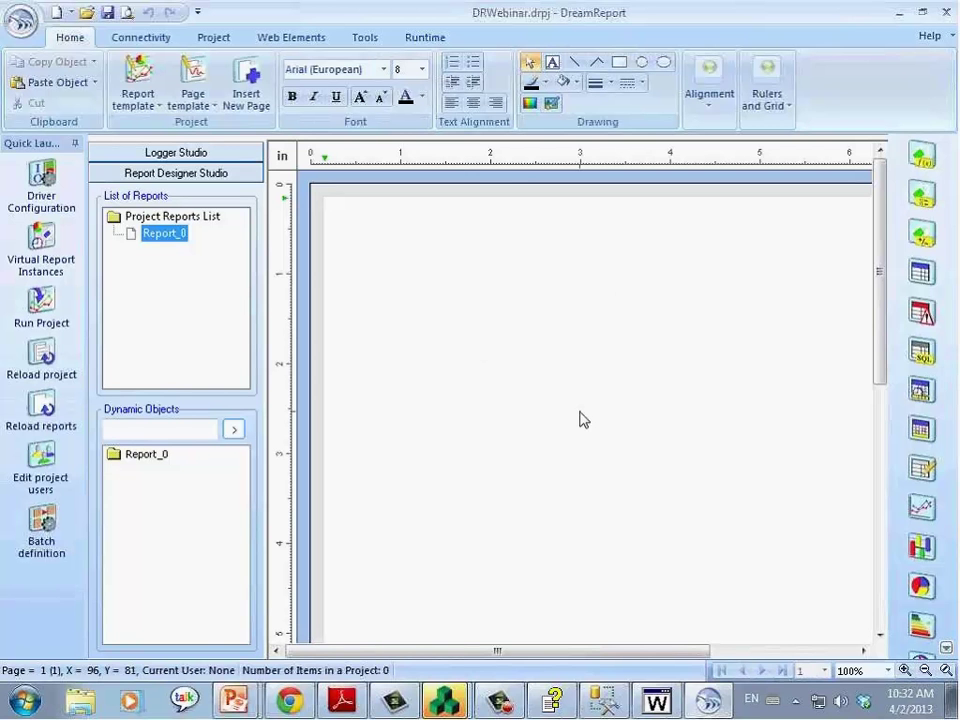
Configure a driver for InduSoft DB historical alarms/events and agree to discover all InduSoft drivers from the ISWS project configuration
click(45, 176)
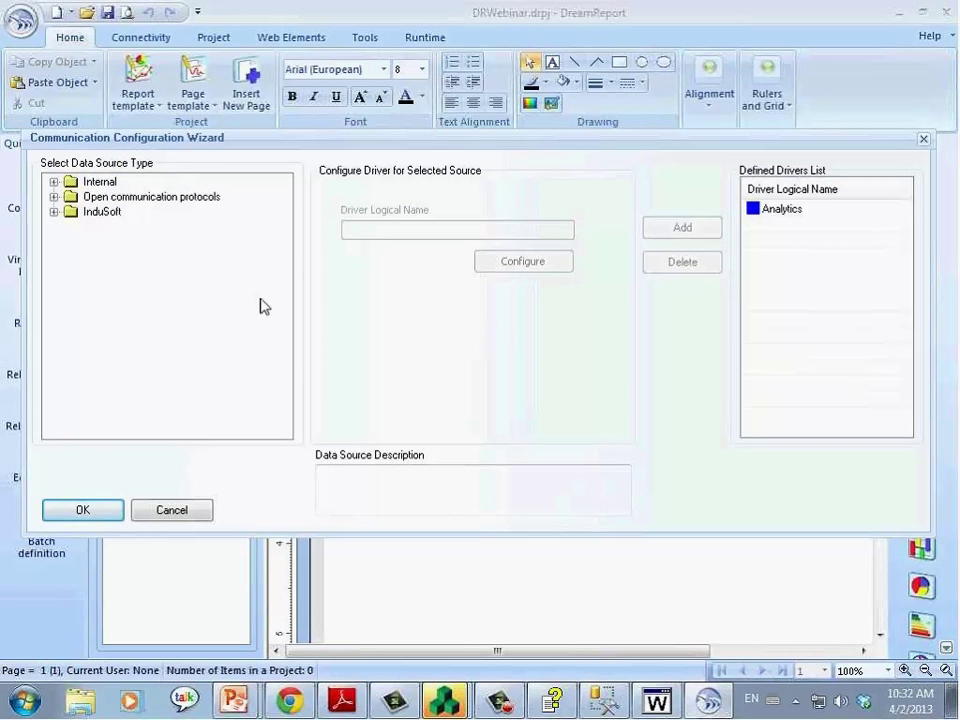
click(92, 218)
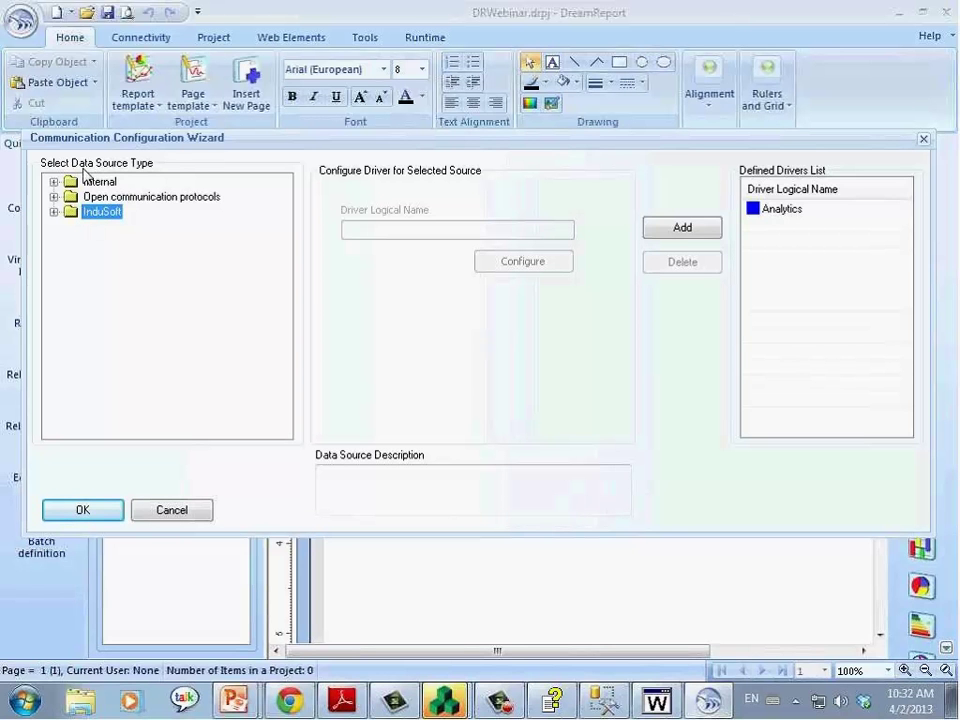
click(53, 213)
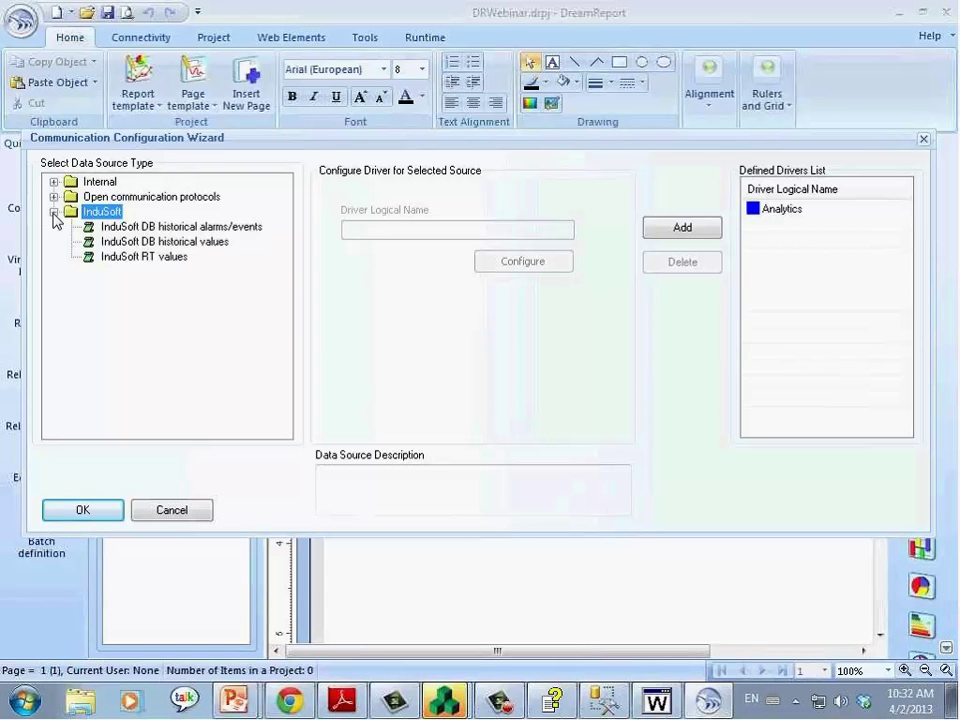
click(116, 226)
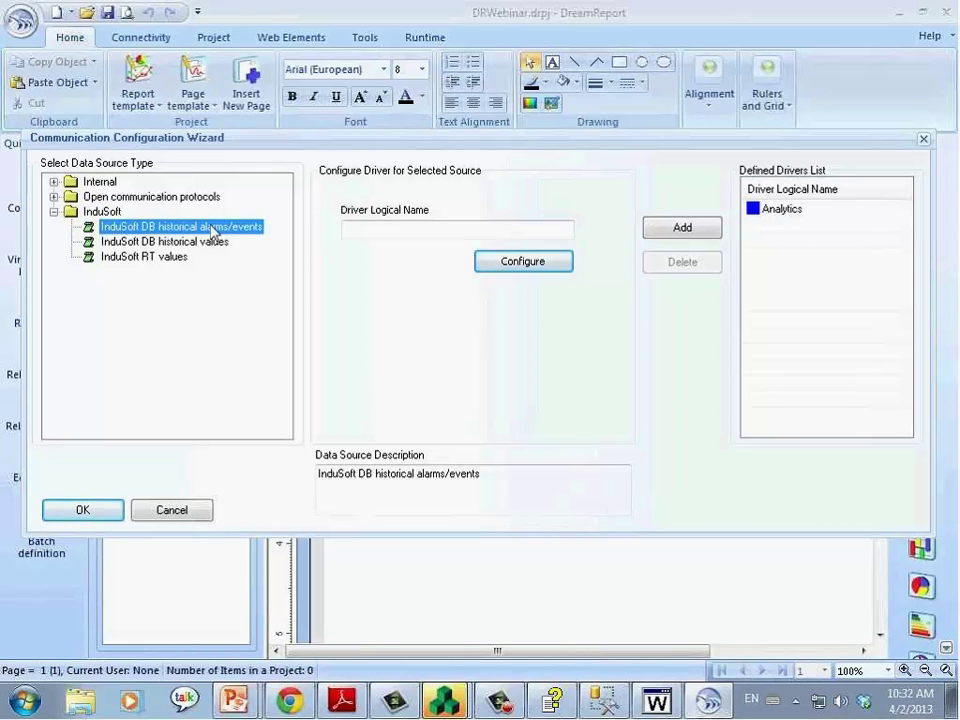
click(515, 266)
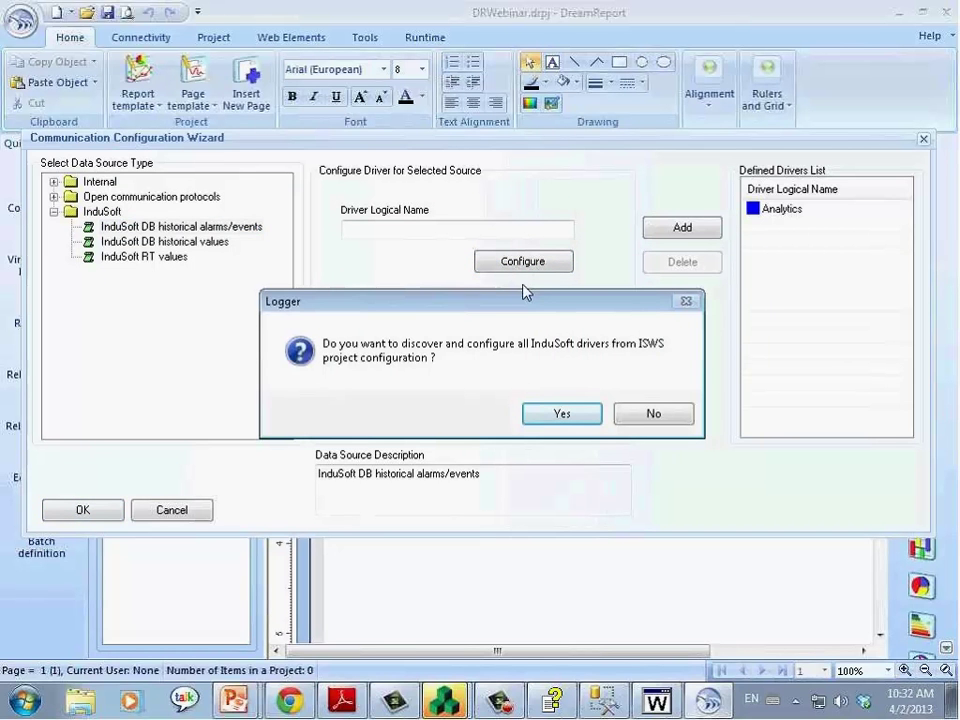
click(559, 416)
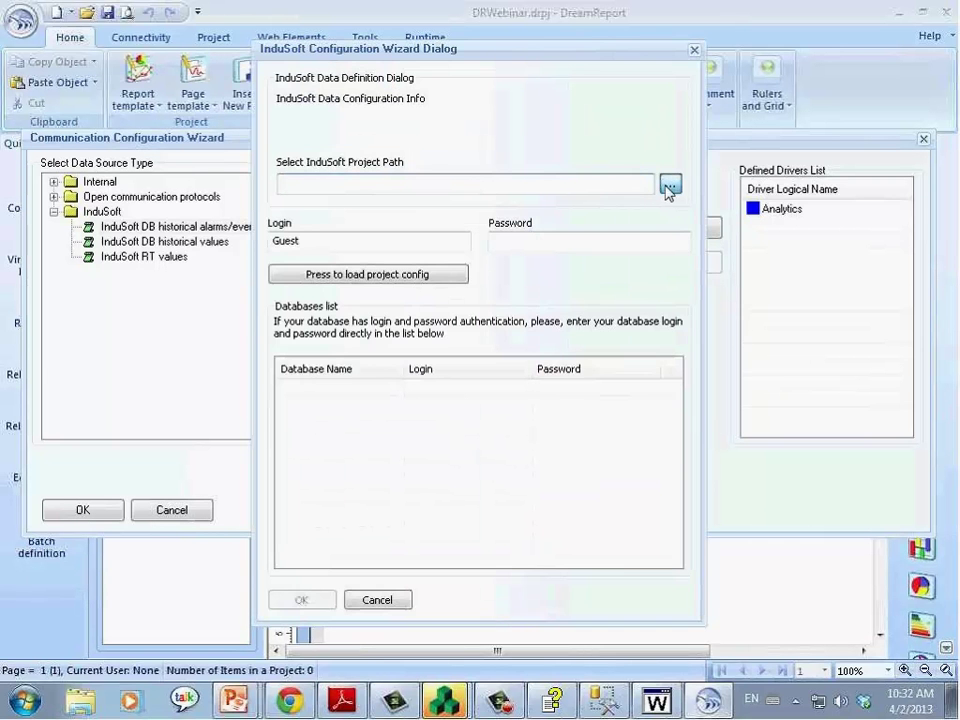
Set the InduSoft project path to the PCDemoMod folder under Public Documents, InduSoft Web Studio v7.1 Demo
click(667, 188)
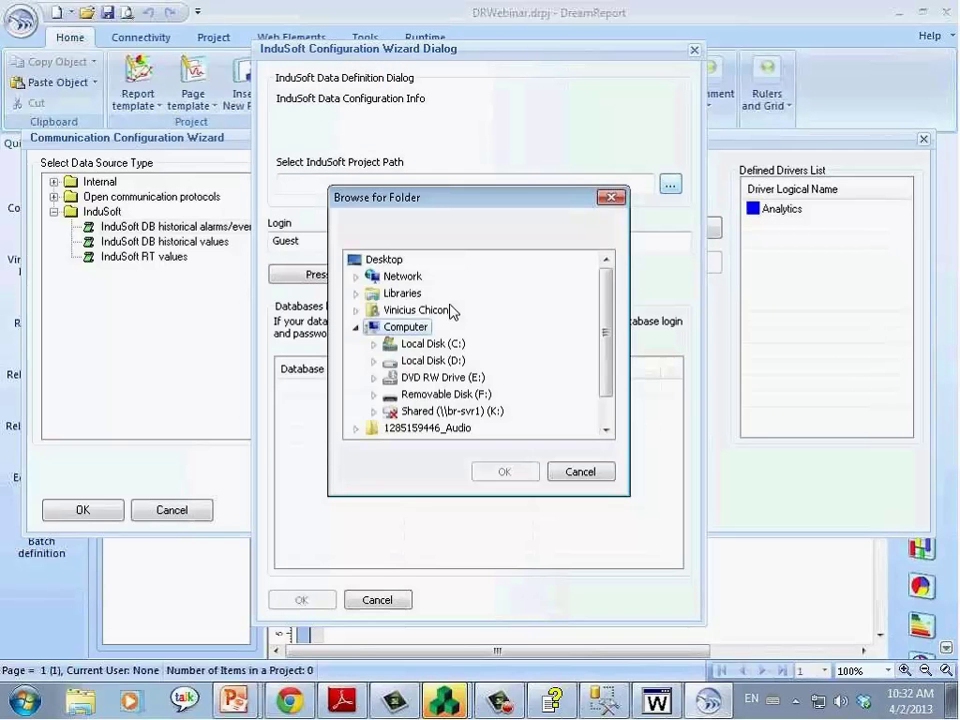
click(369, 296)
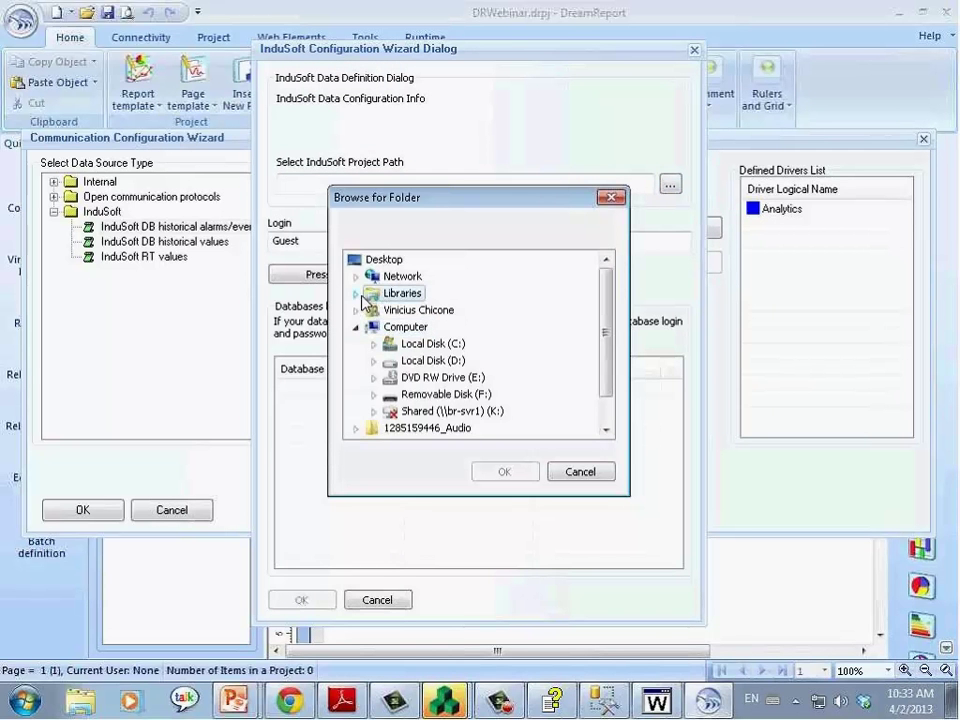
click(357, 294)
click(374, 344)
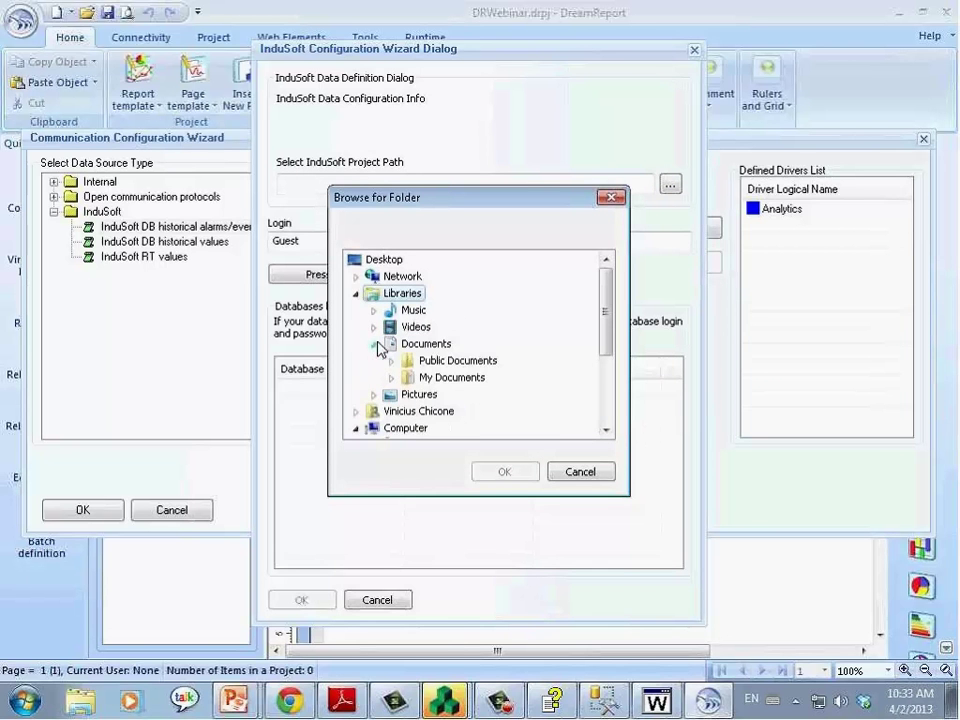
click(392, 362)
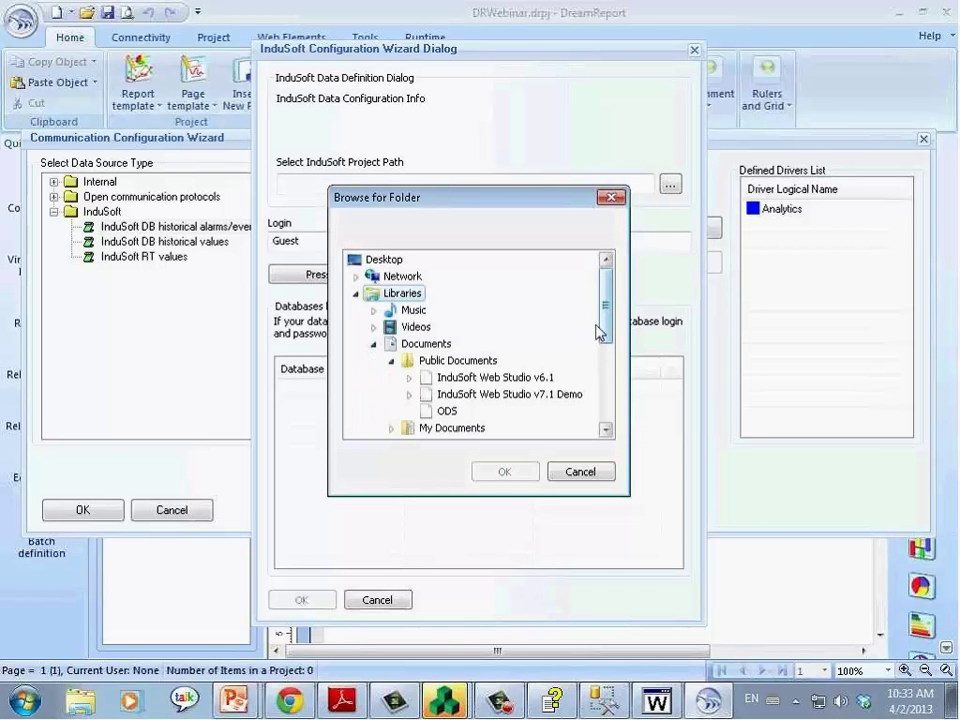
click(409, 395)
scroll(443, 360, down, 1)
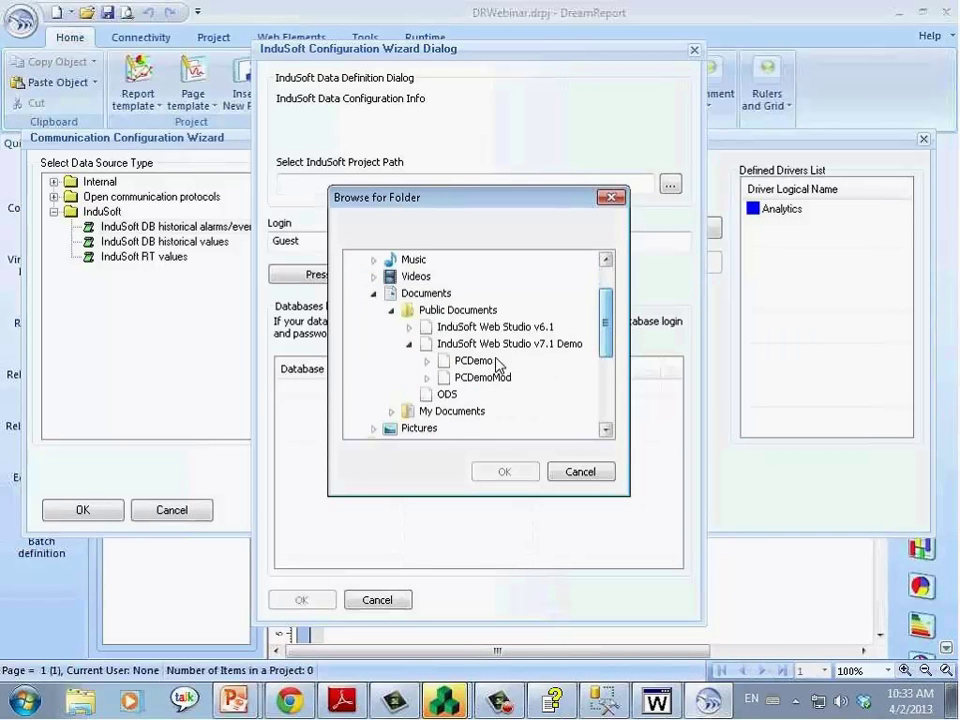
click(480, 378)
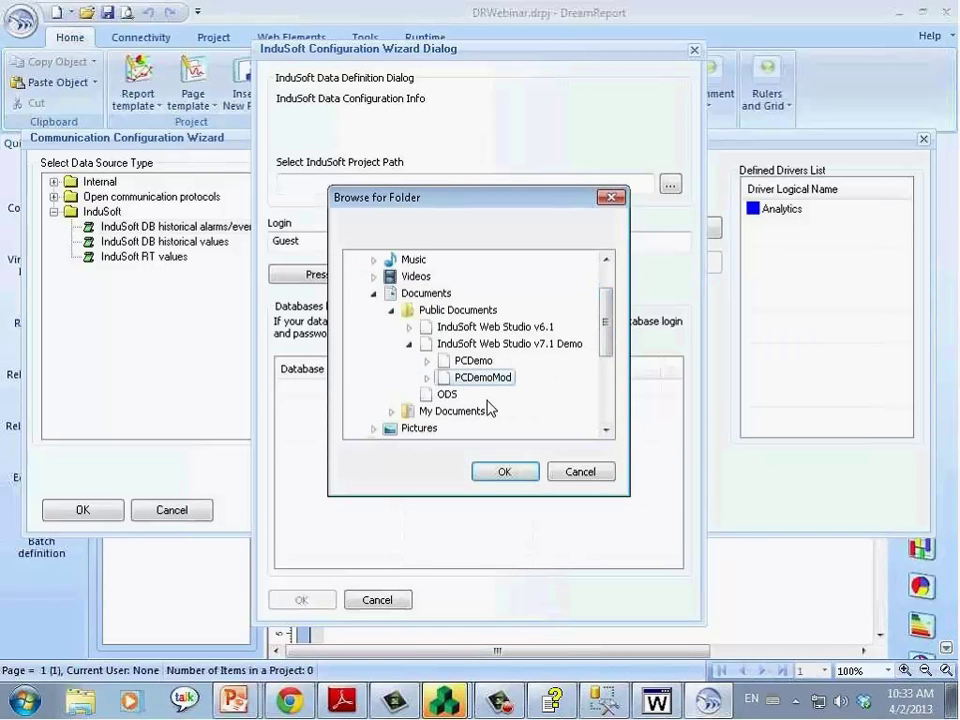
click(500, 472)
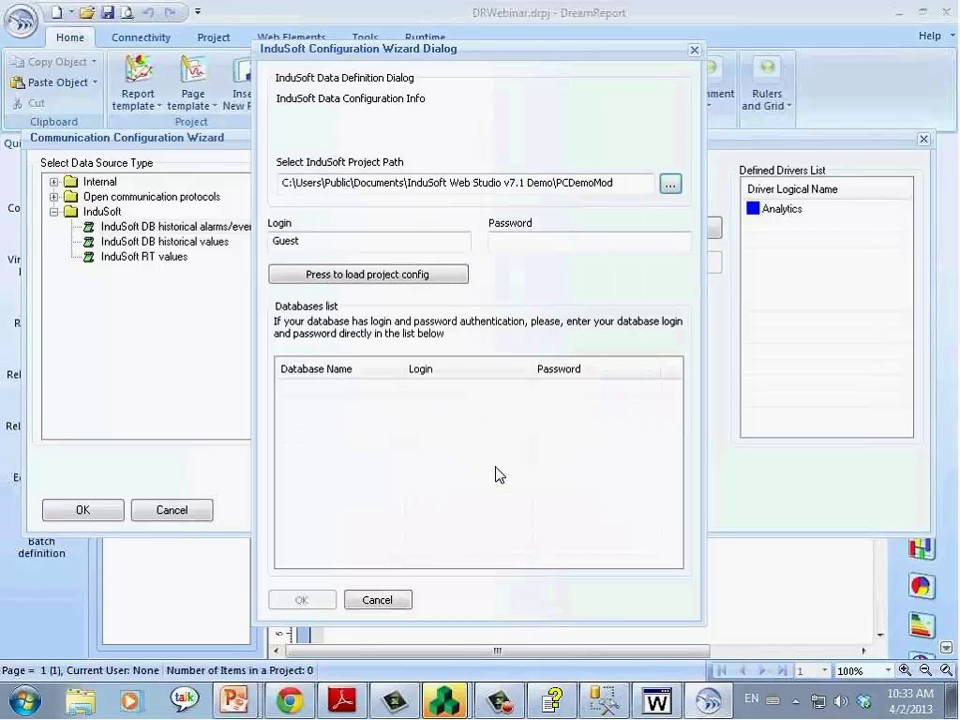
Load the InduSoft project configuration, enter the database password for DATABASEDEFAULTS and accept the driver configuration
click(388, 279)
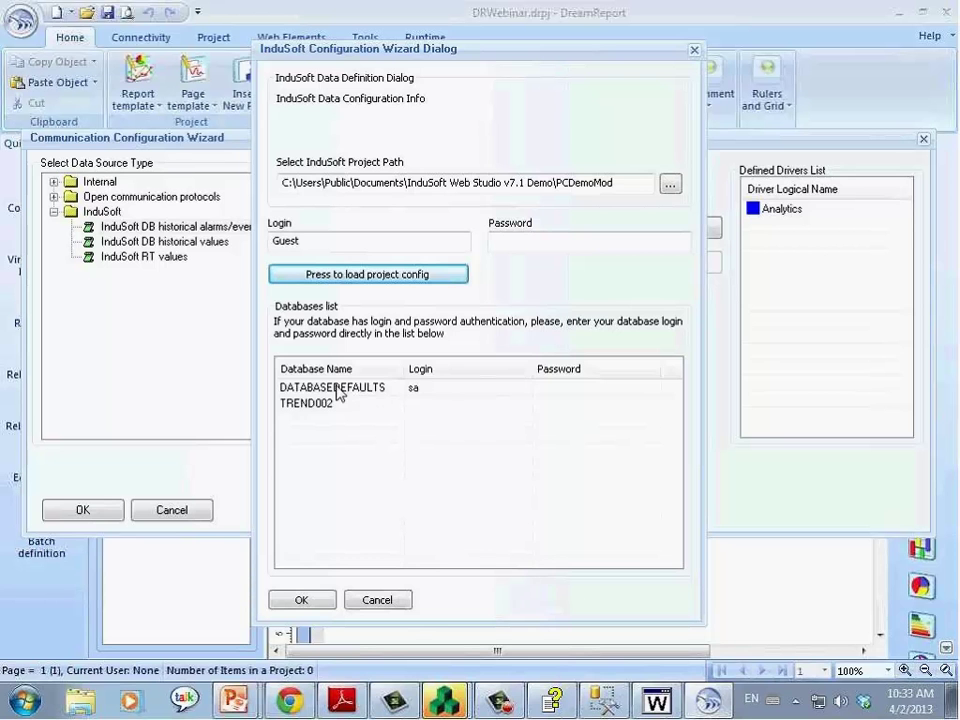
click(556, 393)
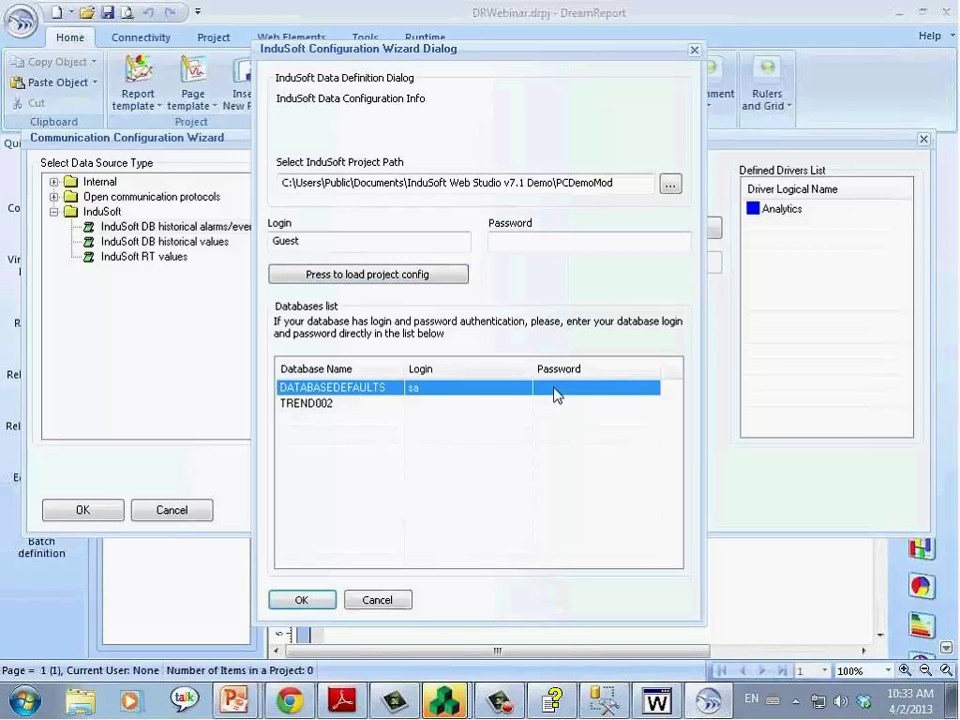
click(556, 392)
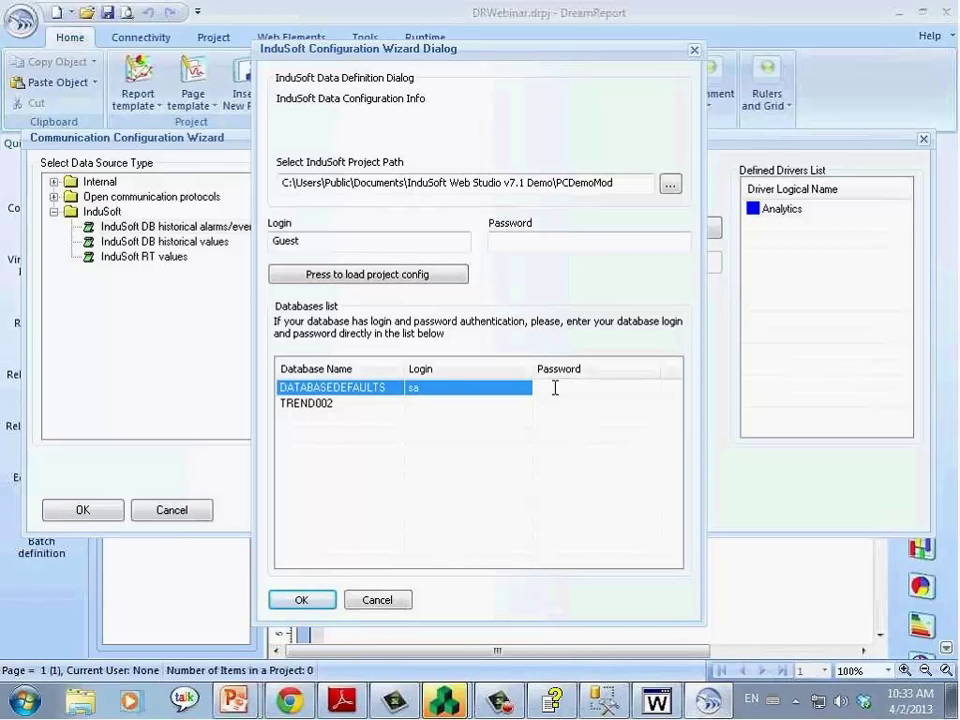
text(********)
click(309, 603)
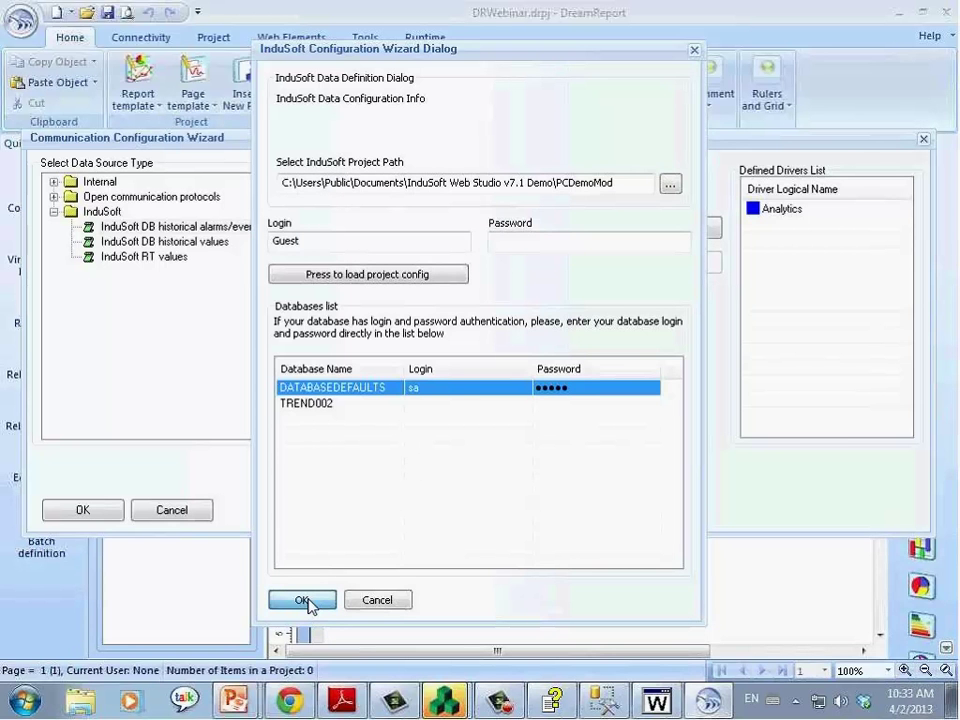
Accept the InduSoft wizard configuration, test the connection of the InduSoft RT values driver and accept its settings
click(302, 601)
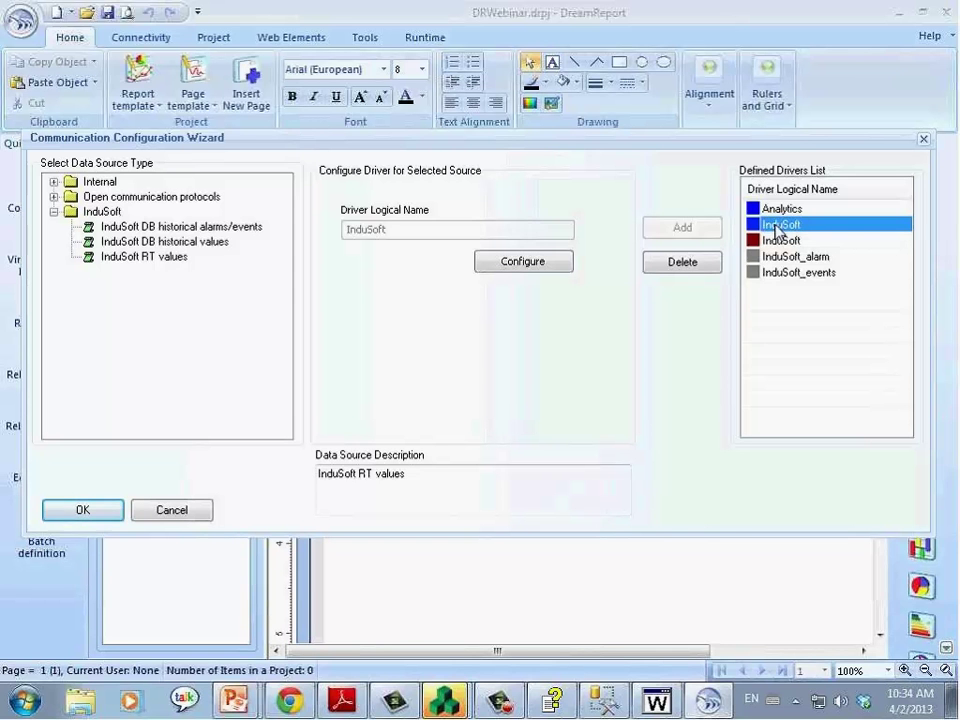
click(555, 266)
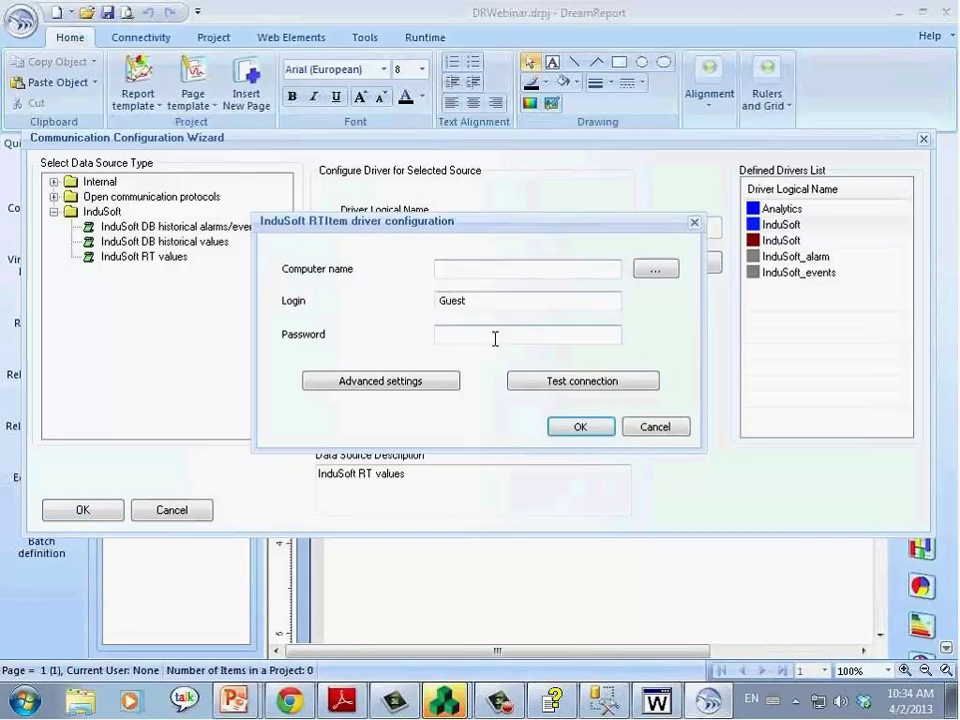
click(521, 381)
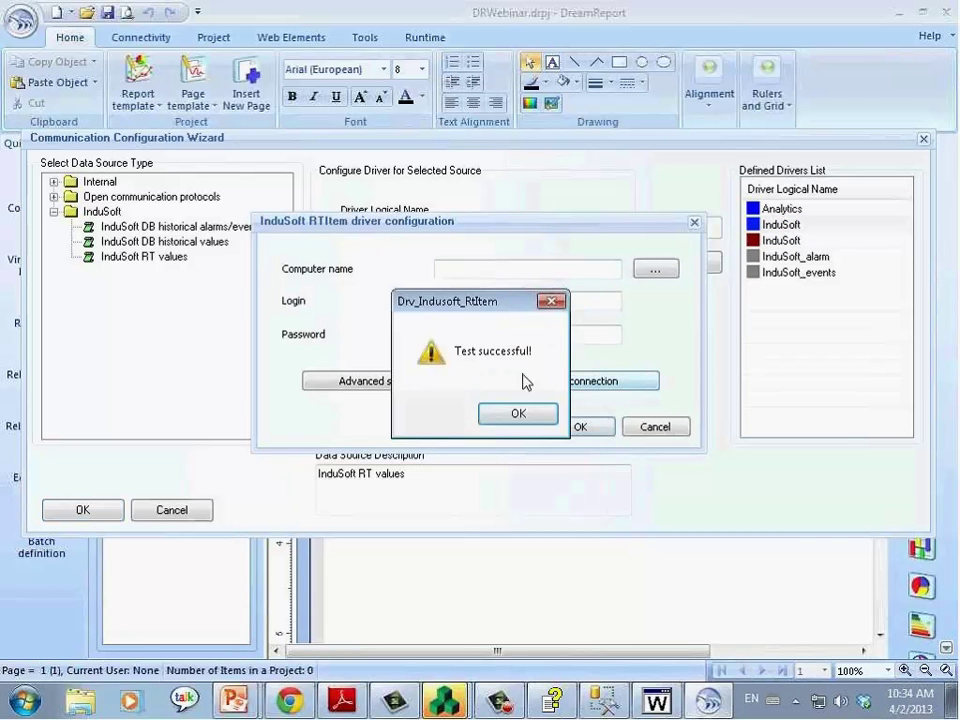
click(516, 414)
click(575, 426)
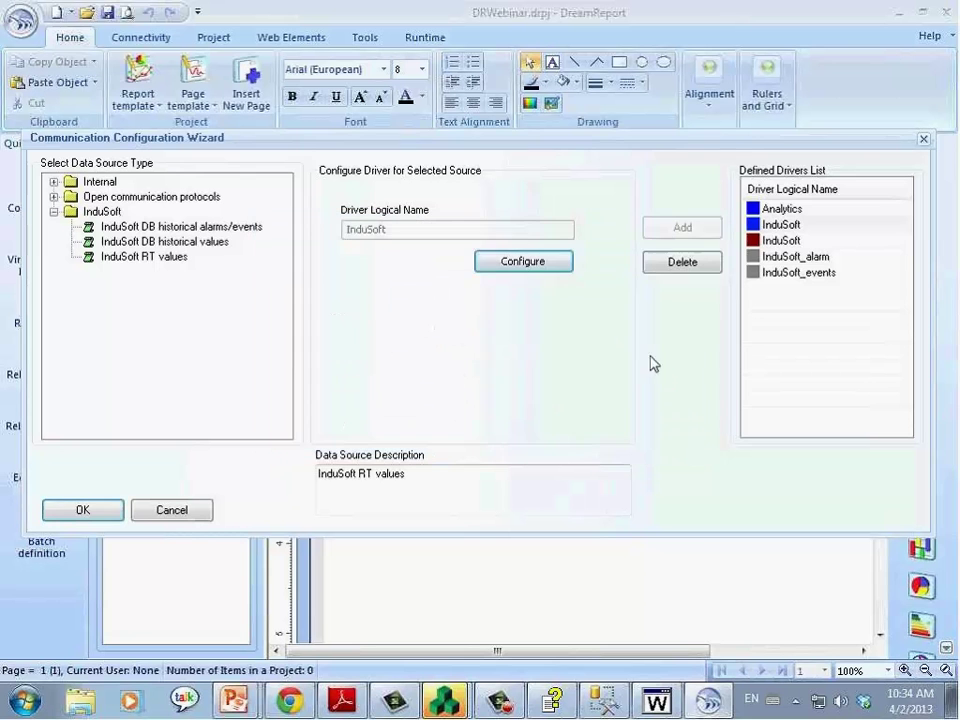
Check the project directory configured for the InduSoft DB historical values driver
click(775, 241)
click(549, 263)
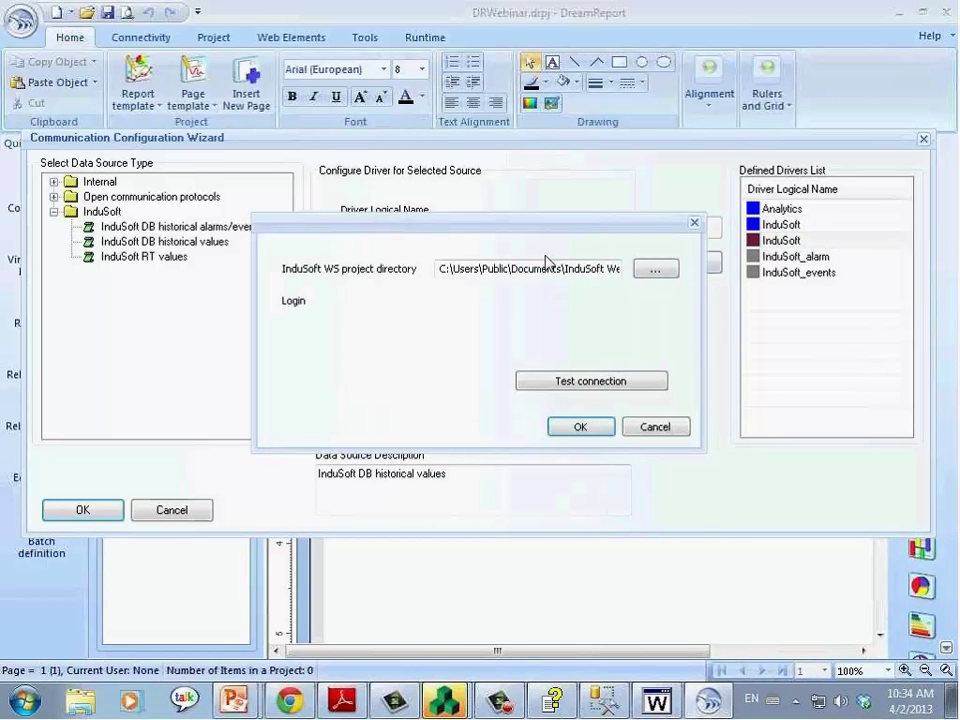
click(580, 426)
Test the database connection of the InduSoft_alarm driver, which uses the ALARMHISTORY table
click(795, 256)
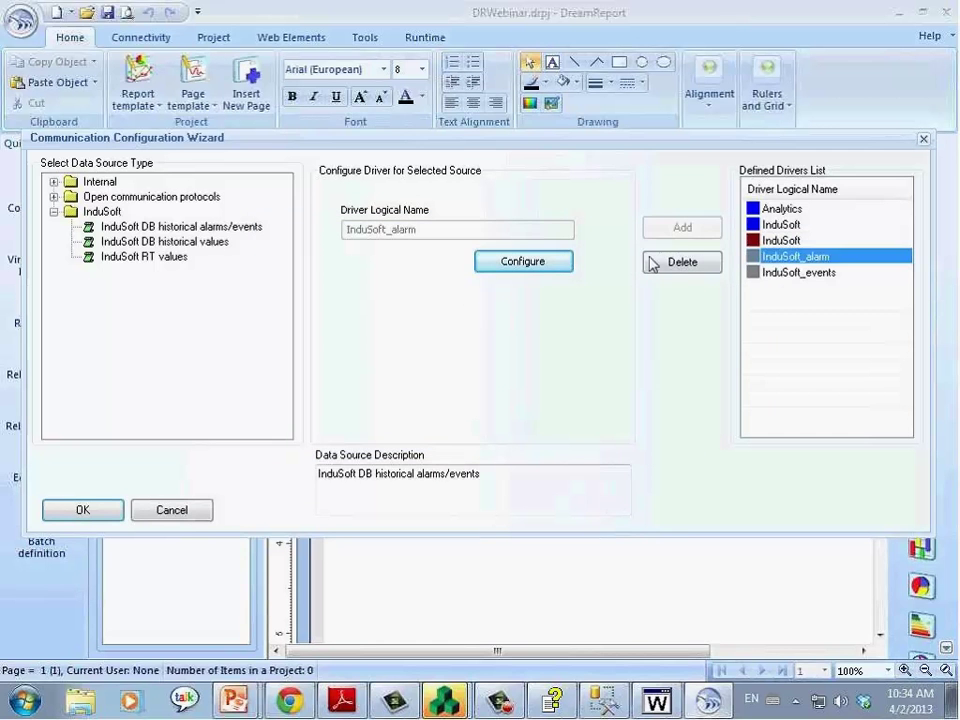
click(555, 263)
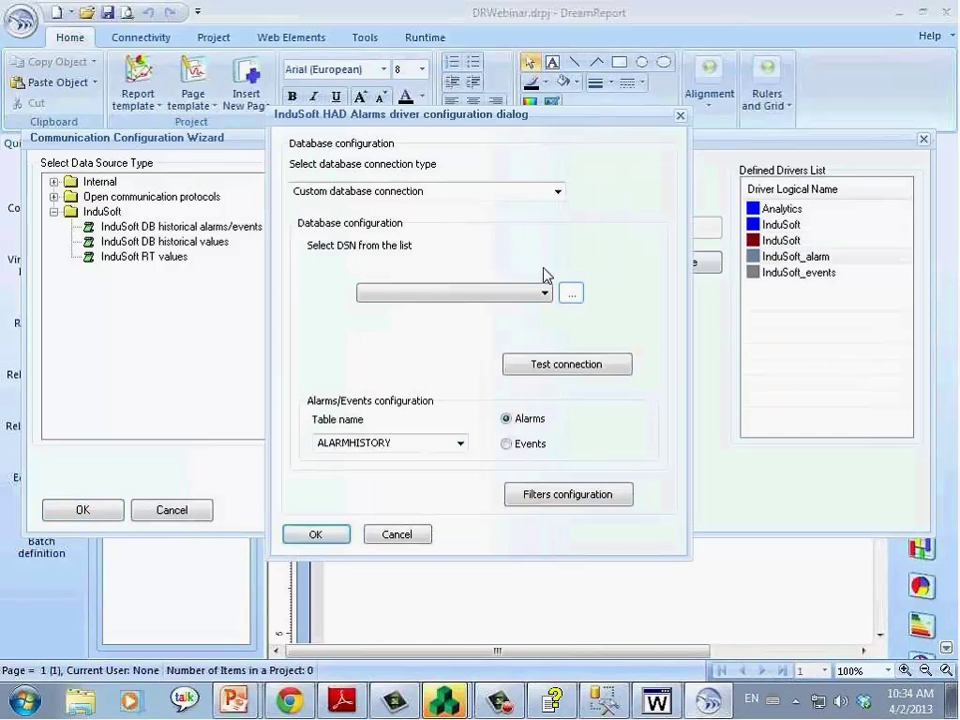
click(567, 369)
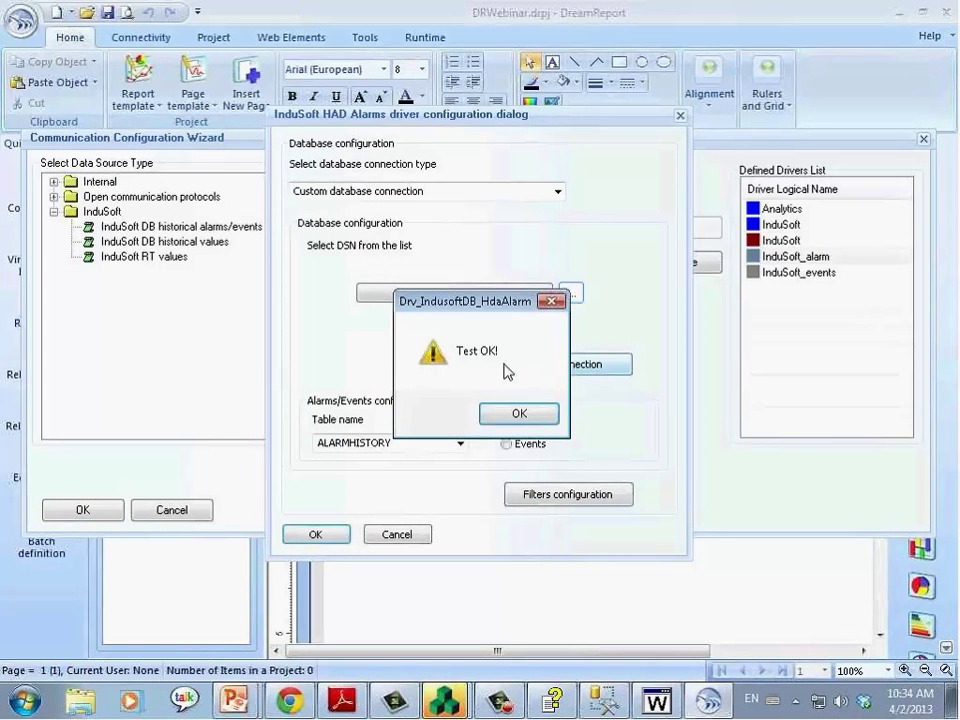
click(519, 413)
Review the InduSoft_events driver configuration and accept the project's list of defined drivers
click(506, 443)
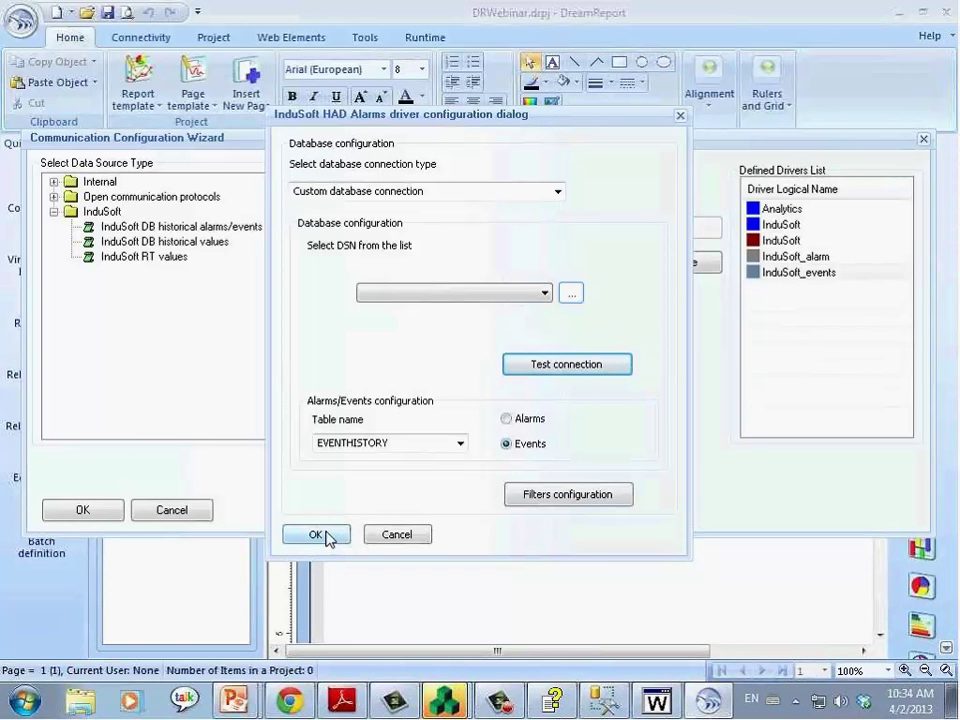
click(316, 535)
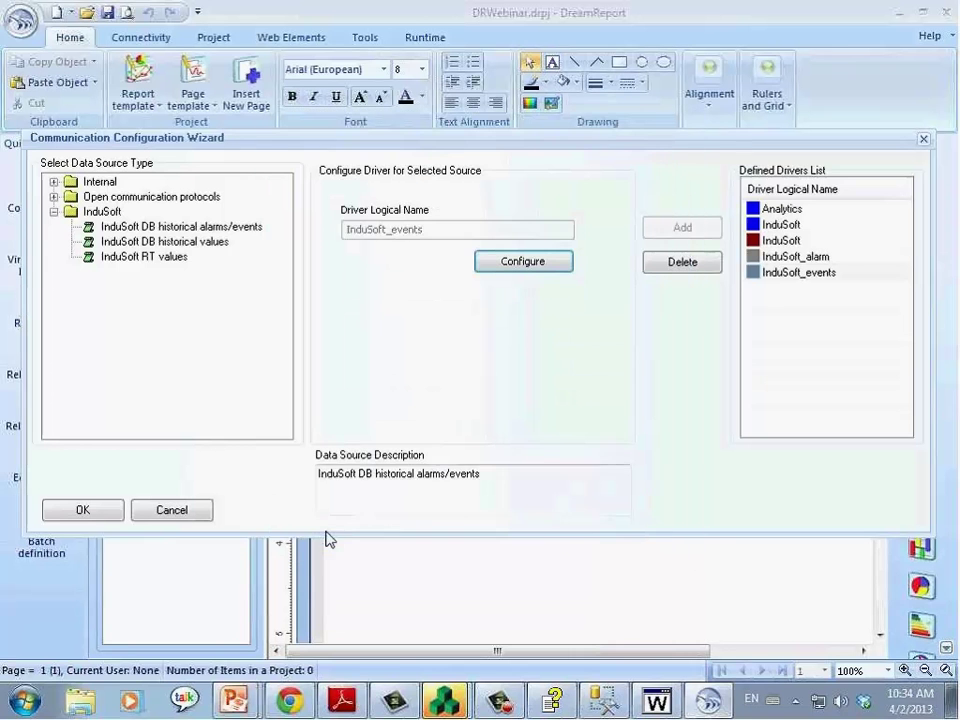
click(98, 511)
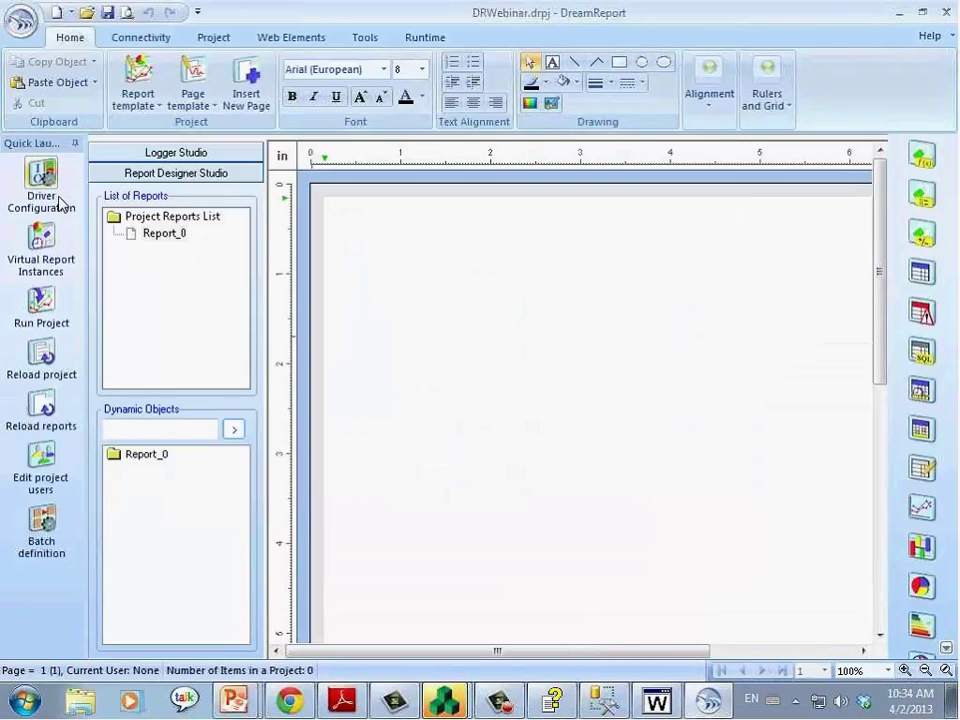
Rename Report_0 as Relatorio_Producao in its report settings
click(160, 238)
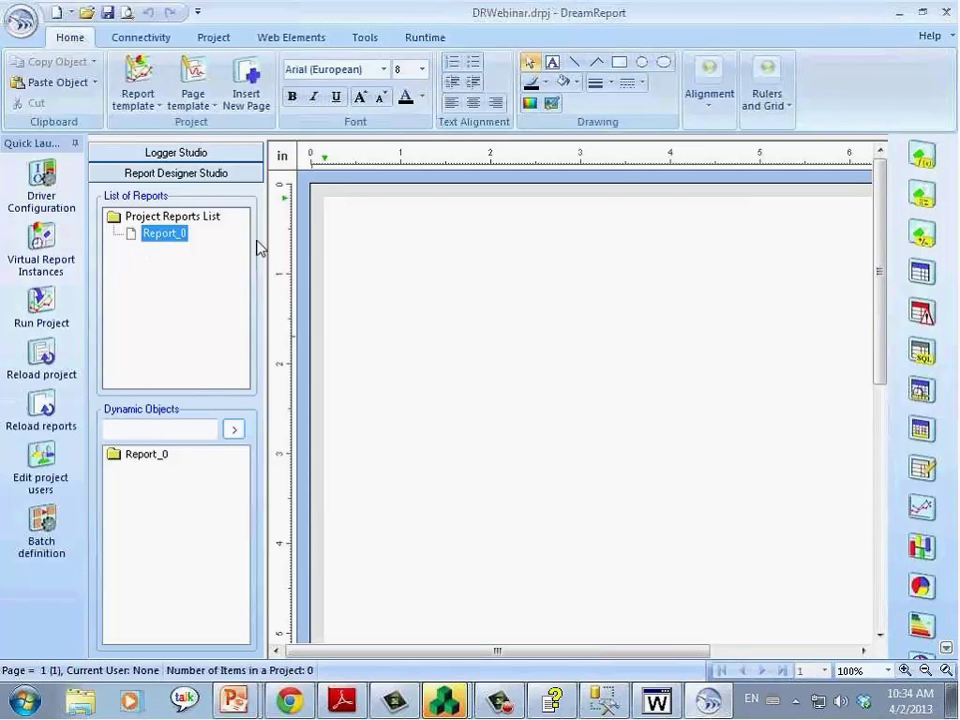
right_click(163, 238)
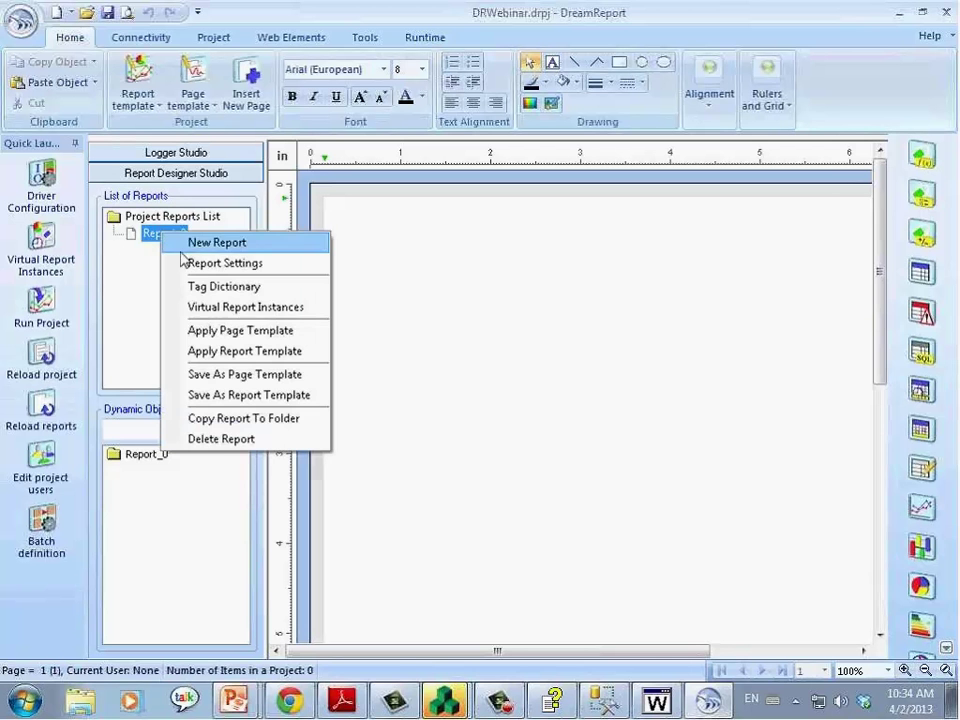
click(190, 265)
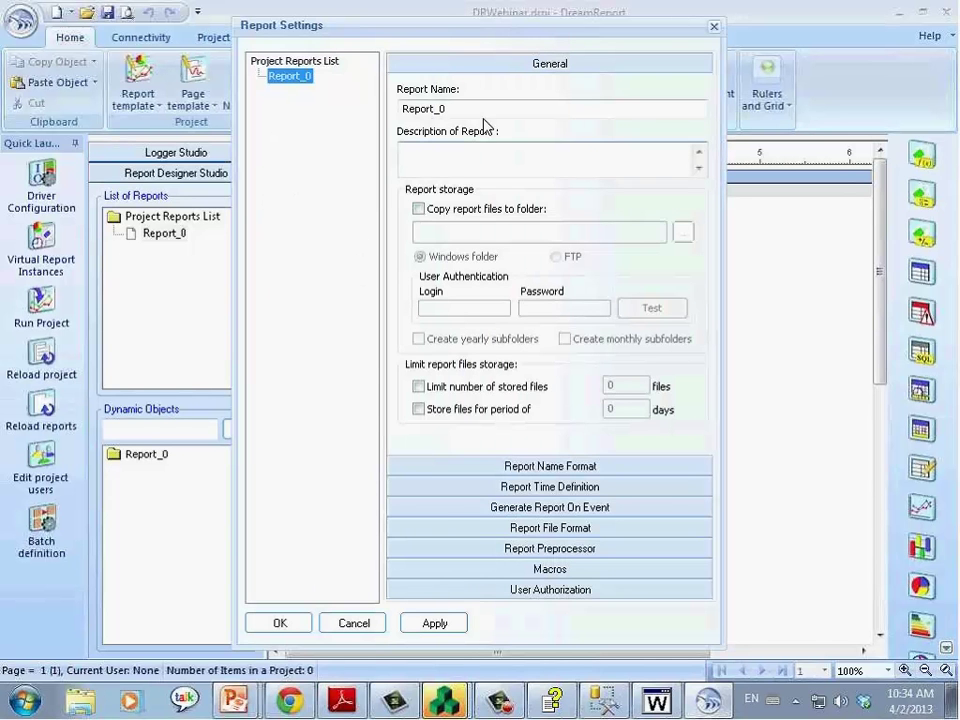
drag(465, 107, 401, 108)
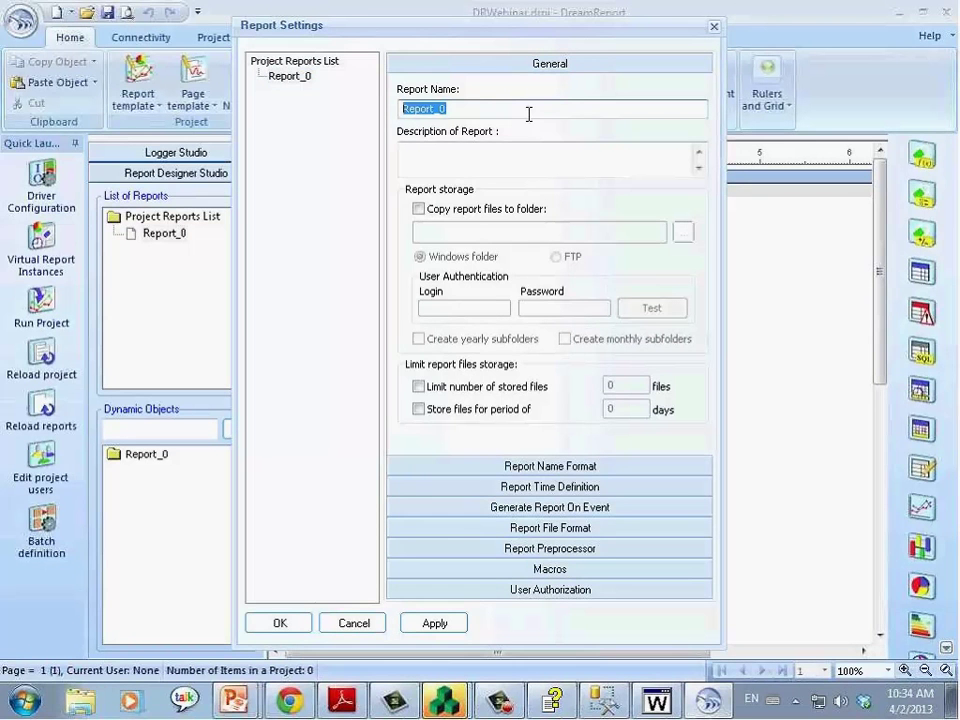
text(Relatorio_)
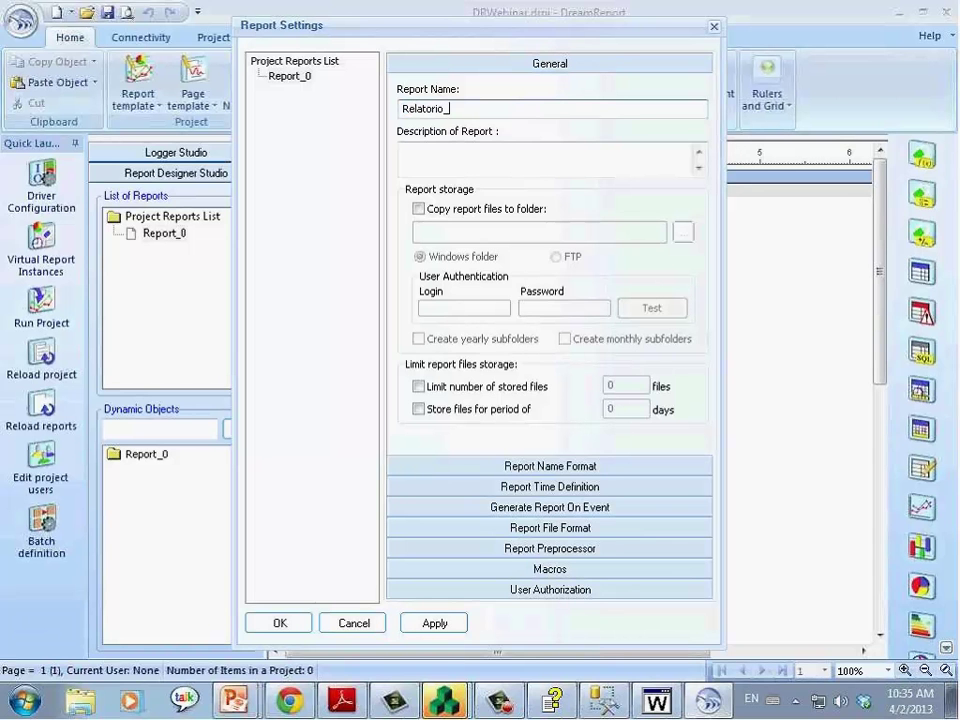
text(Producao)
click(532, 152)
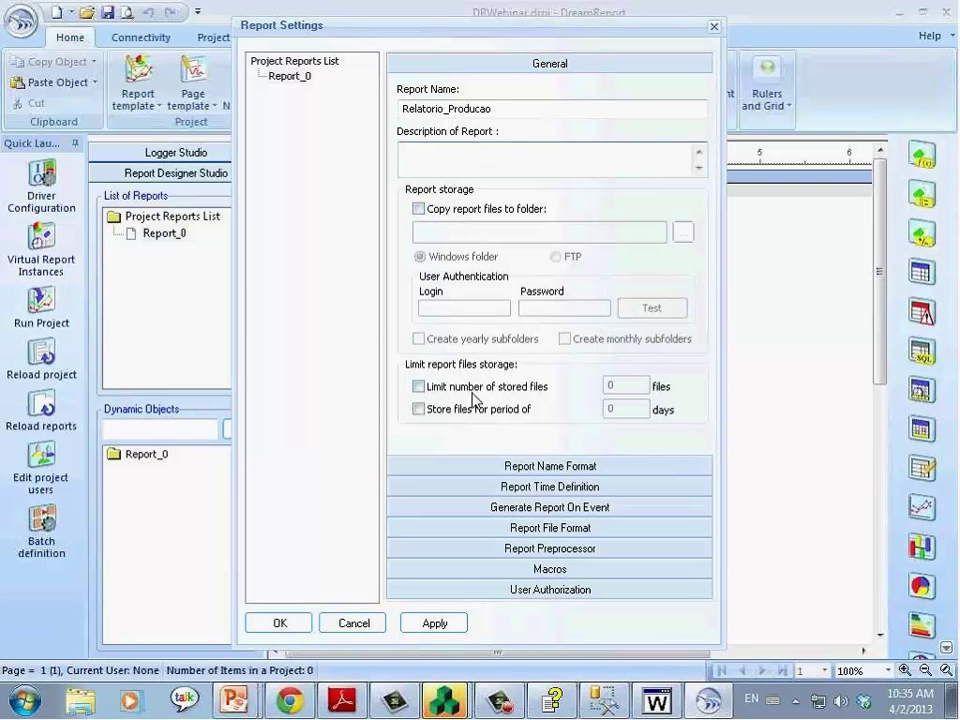
Examine the report's filename mask and its time schedule settings
click(540, 467)
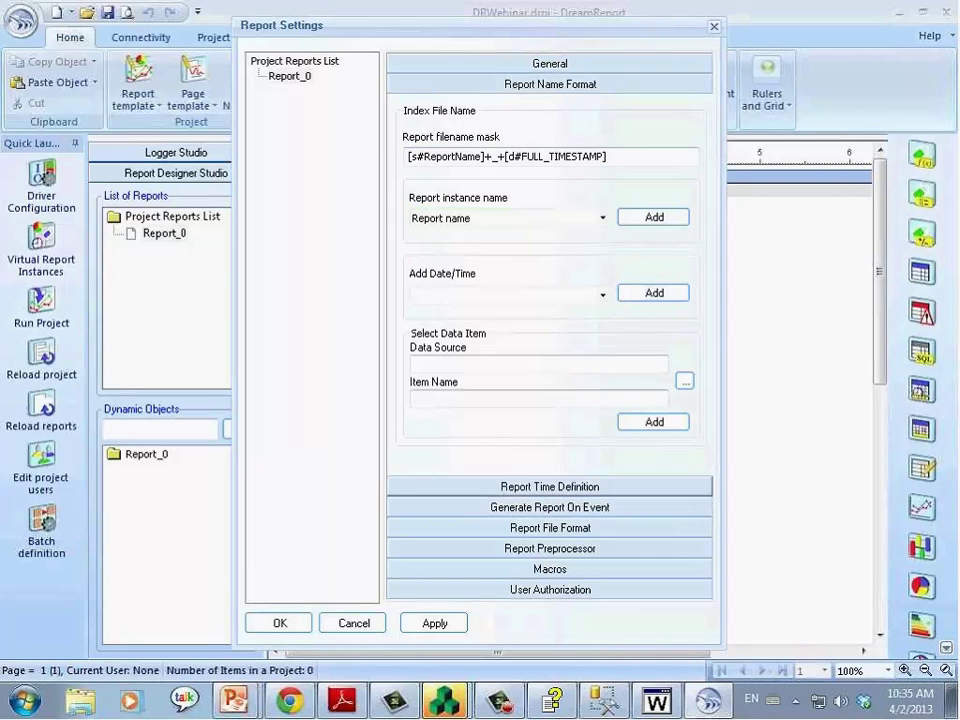
click(508, 490)
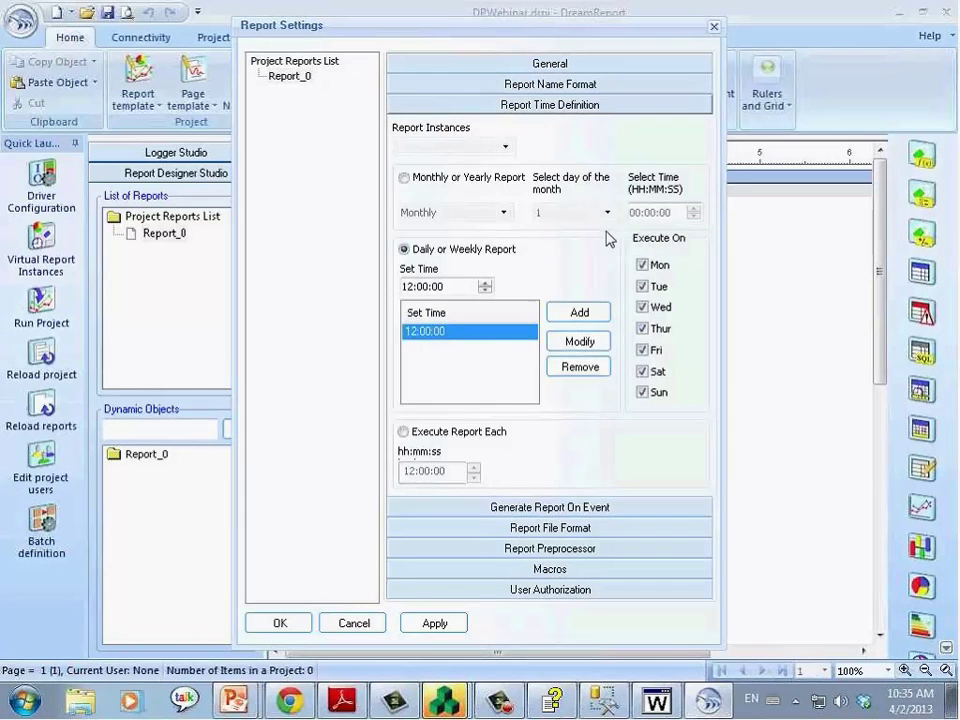
Define the event trigger as InduSoft item bDreamReport equal to 1 with instance generation, leaving generation on event switched off
click(482, 507)
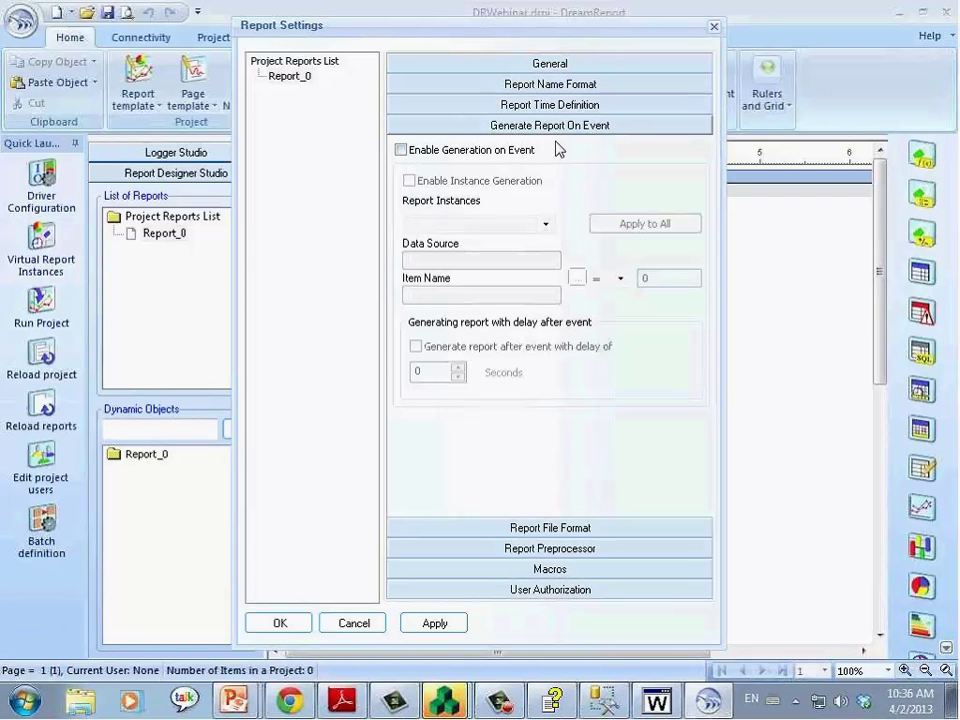
click(401, 150)
click(409, 181)
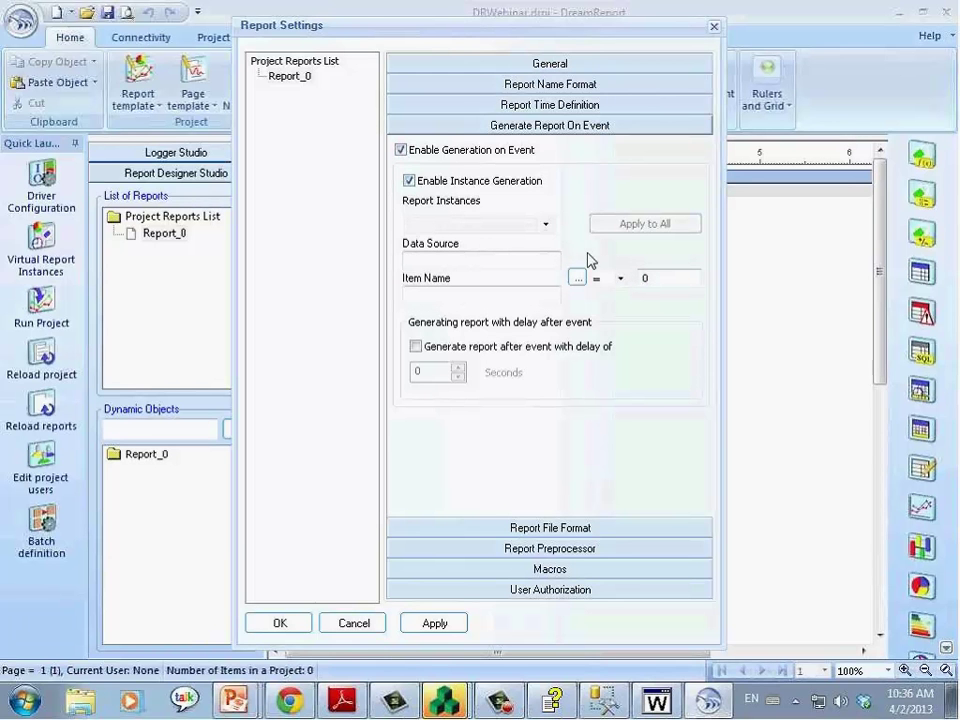
click(577, 278)
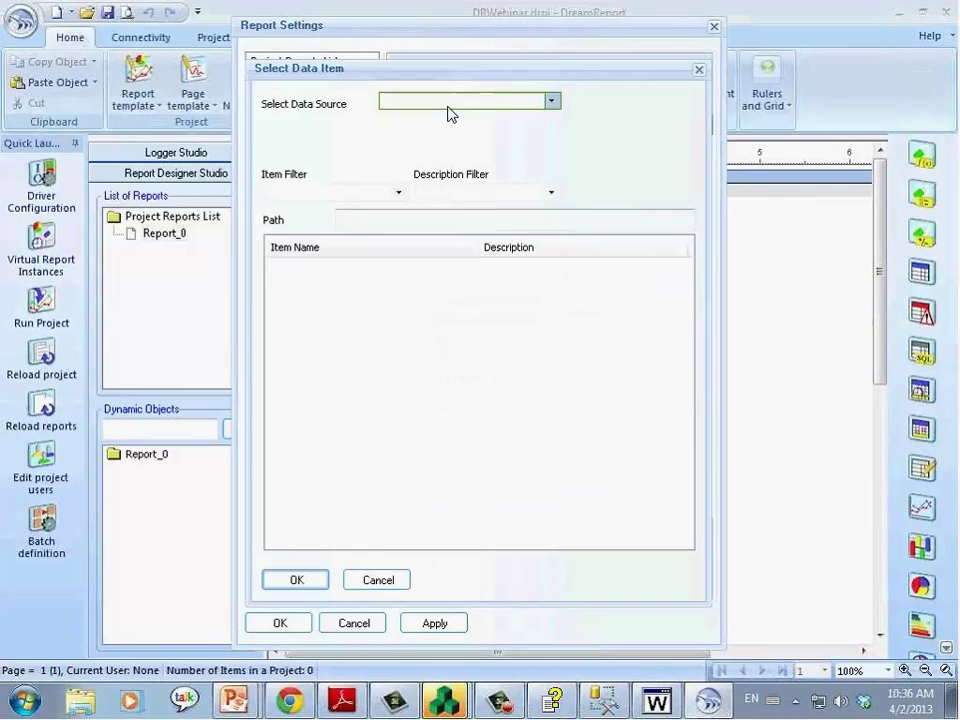
click(550, 102)
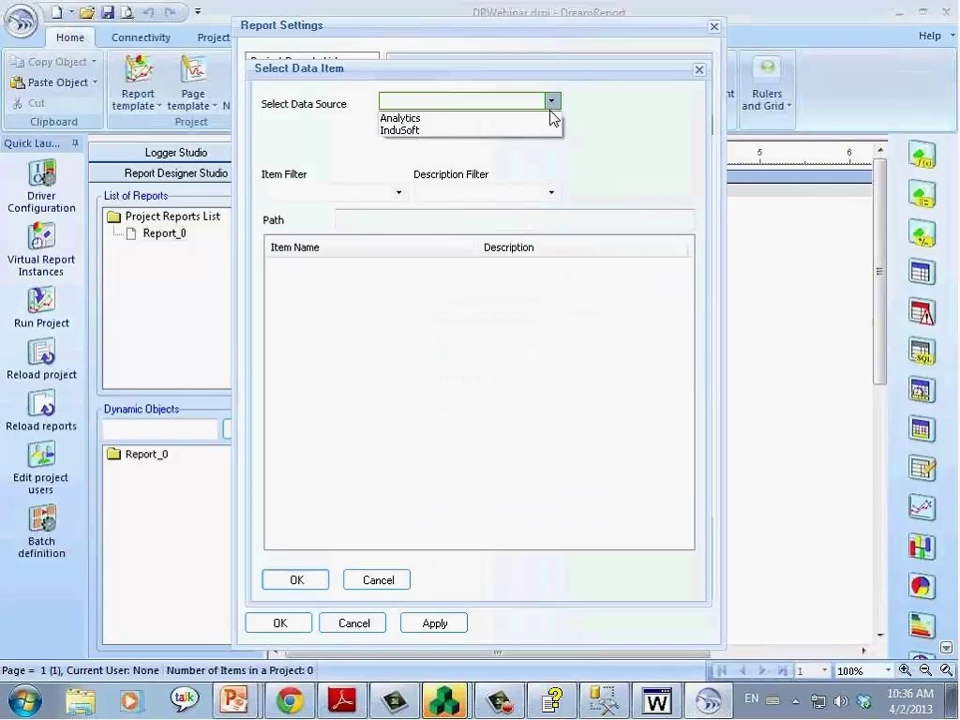
click(416, 131)
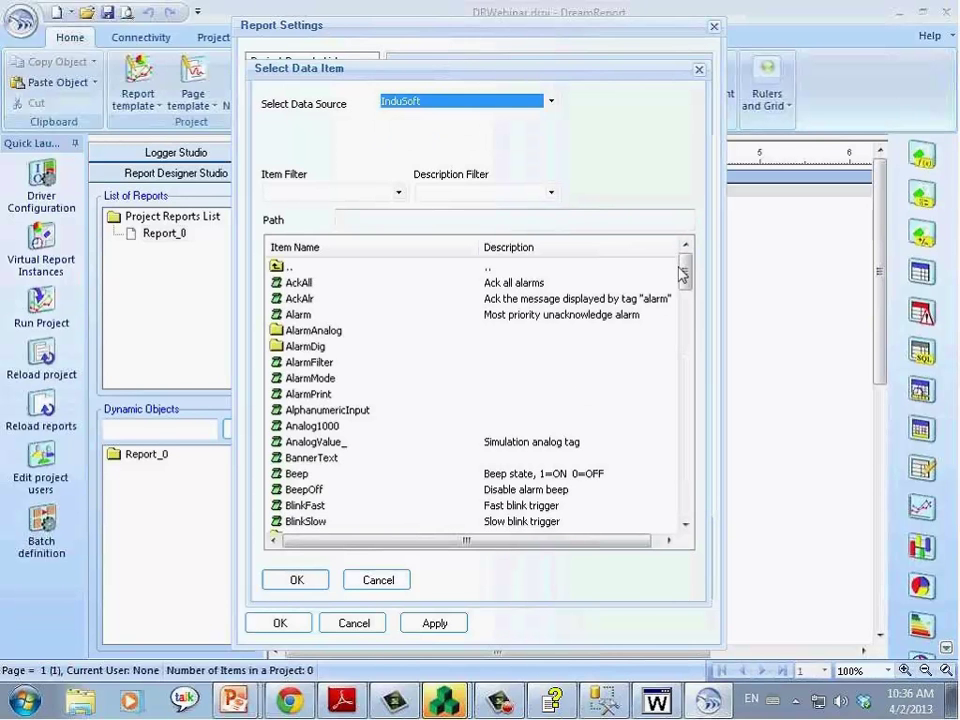
drag(681, 272, 690, 490)
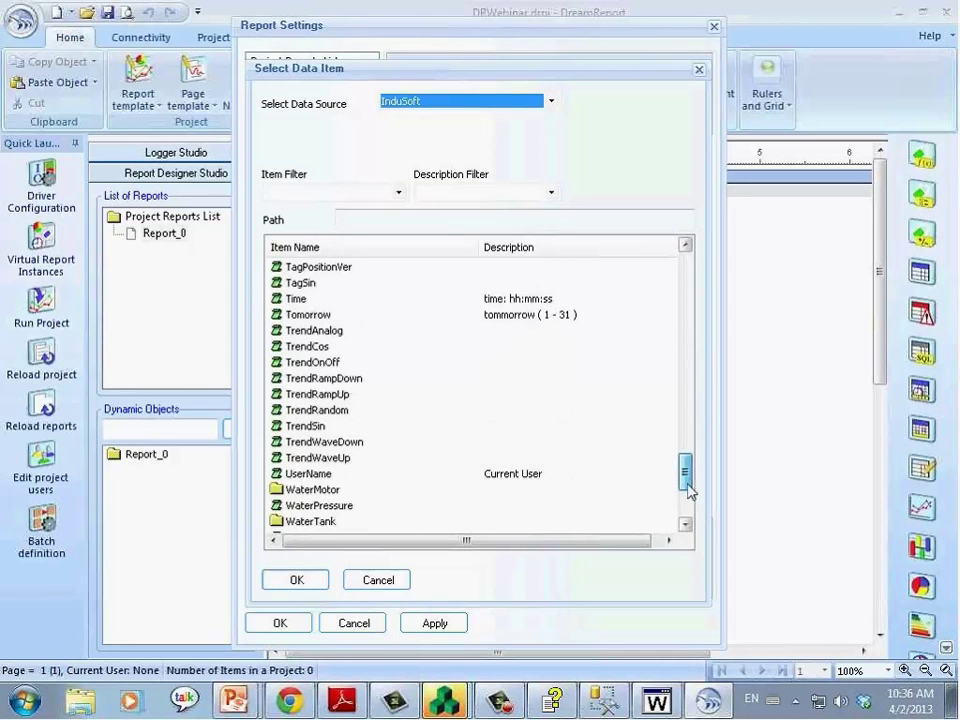
double_click(484, 375)
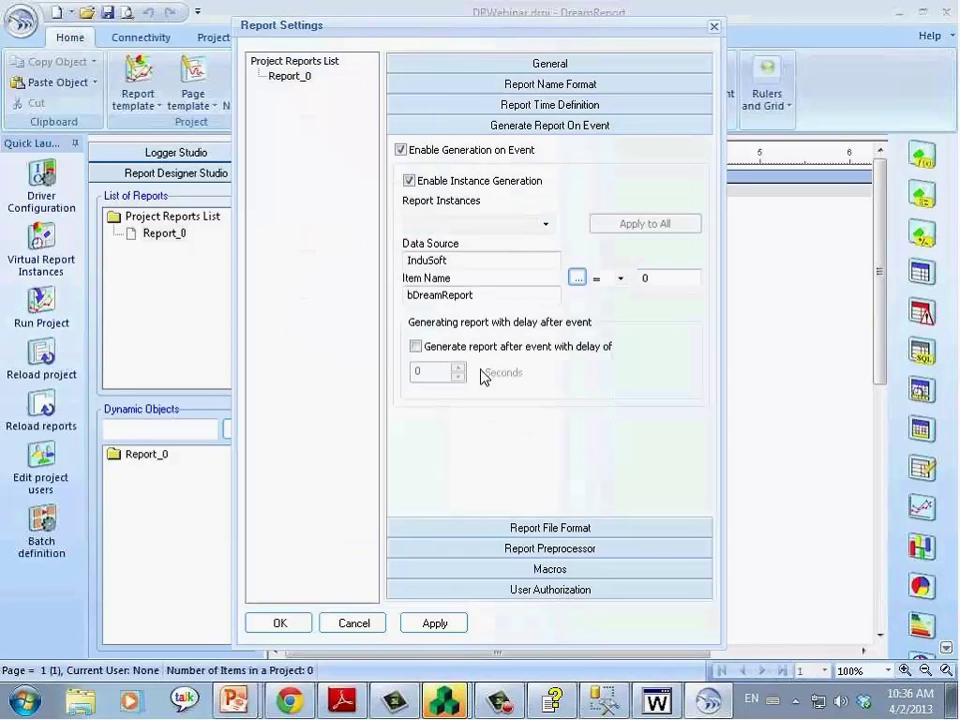
click(668, 278)
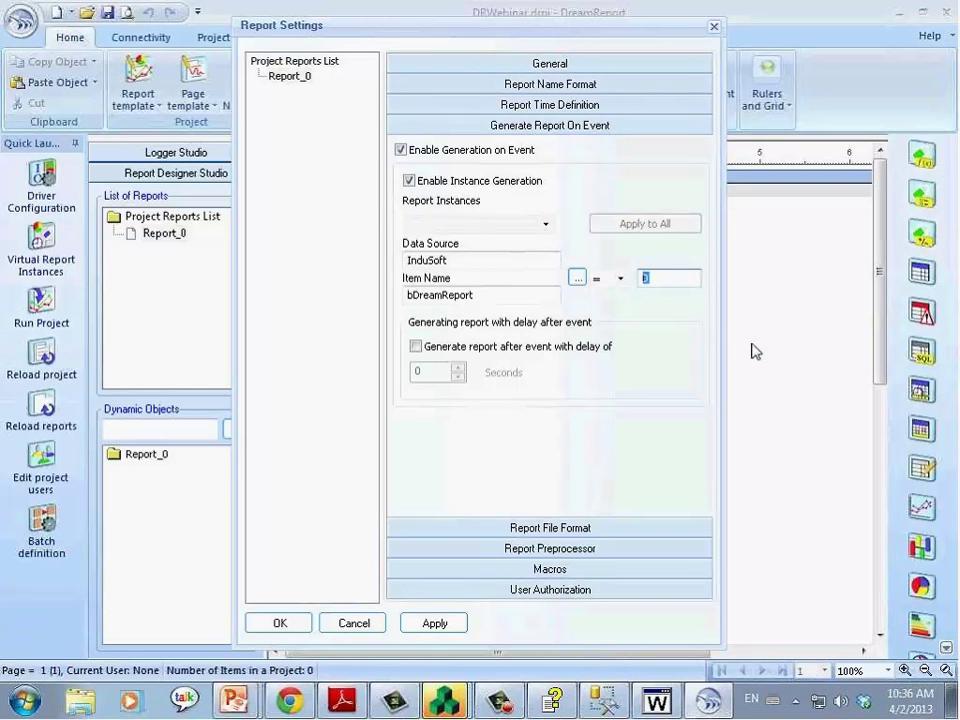
text(1)
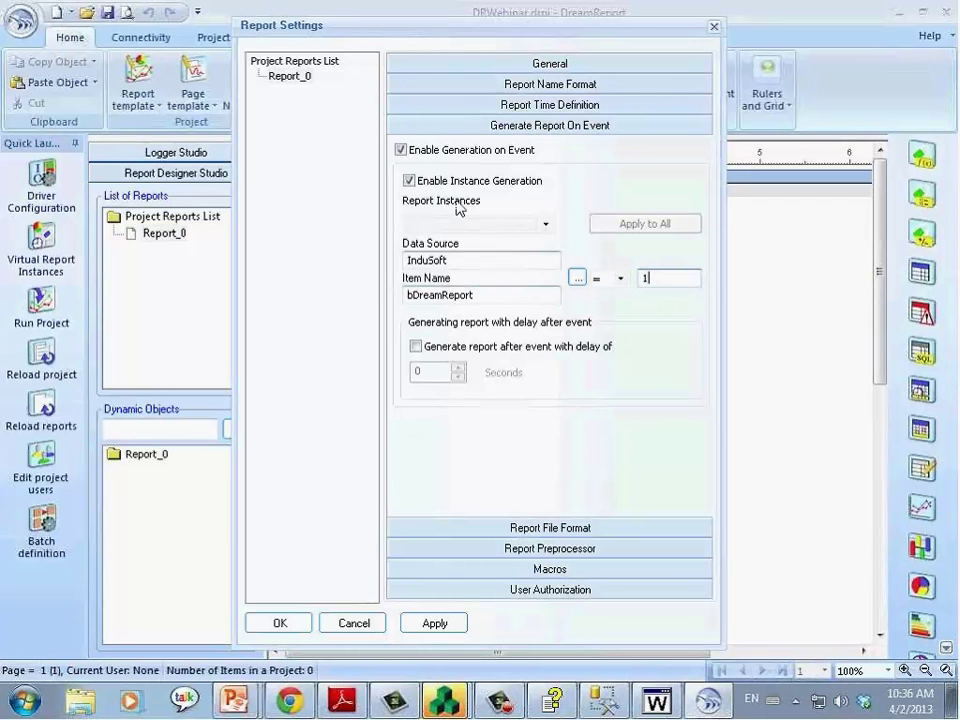
click(401, 150)
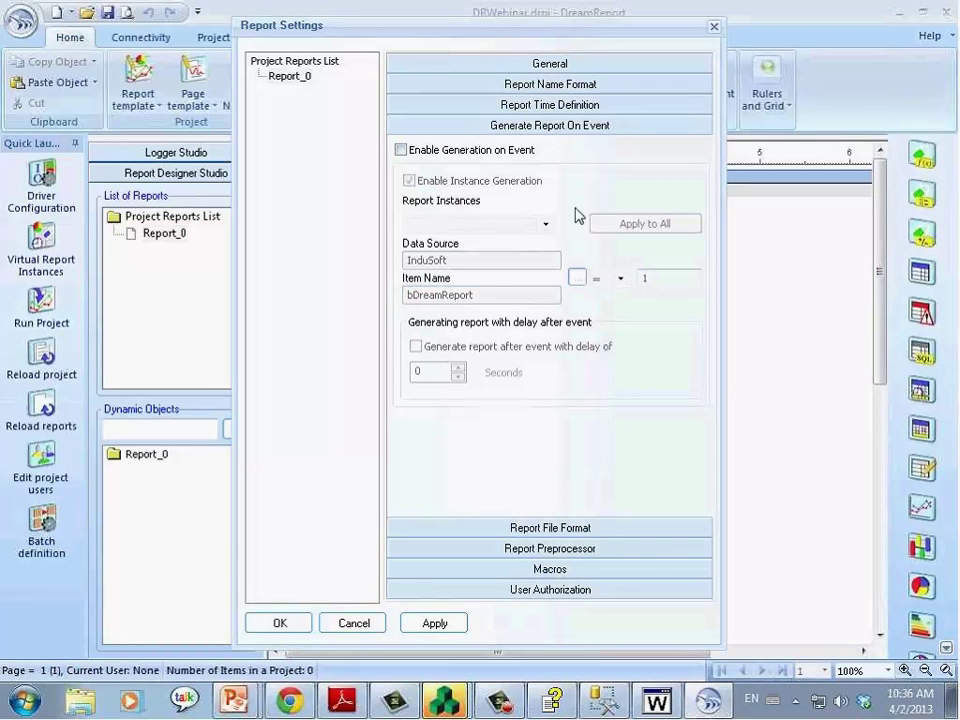
Set the PDF file to open after generation, review the preprocessor and macro settings, and accept the report settings
click(559, 530)
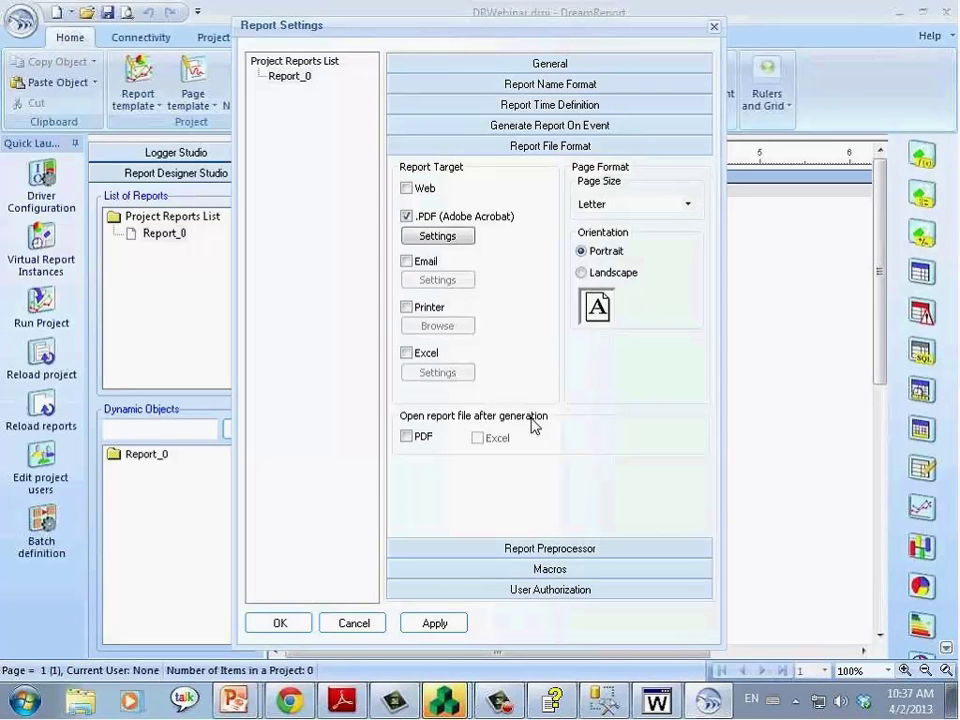
click(406, 439)
click(516, 551)
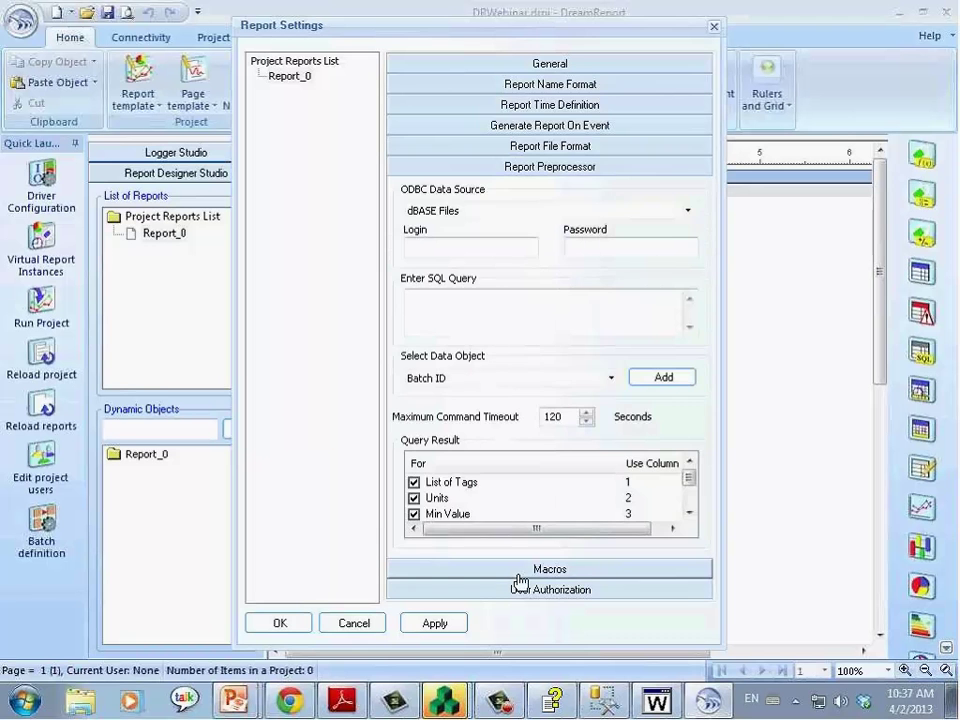
click(519, 570)
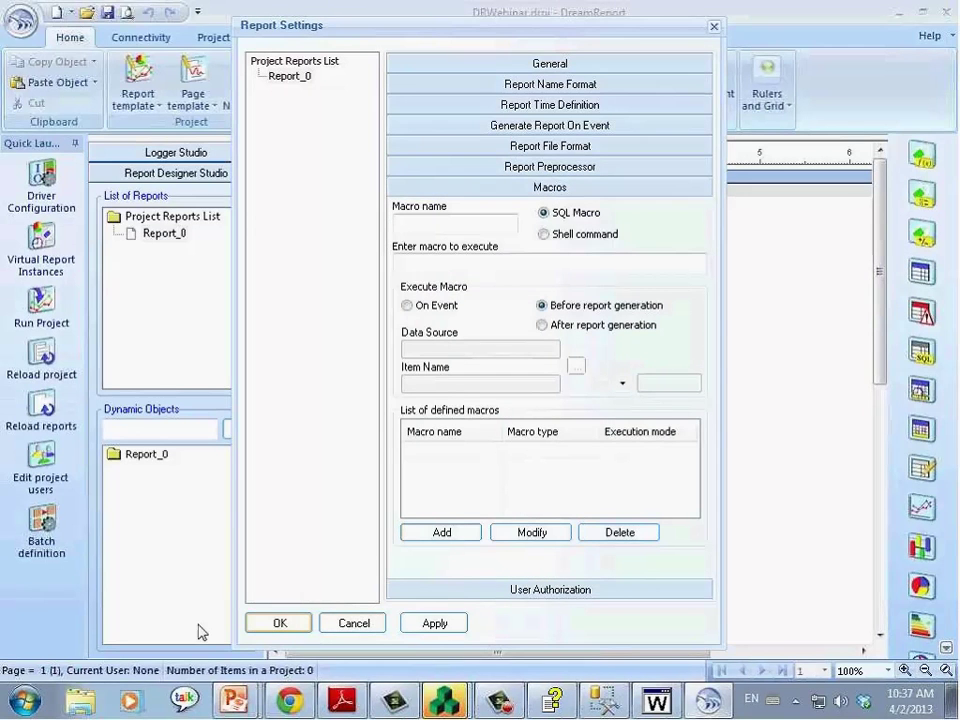
click(281, 623)
Open the background settings for the Relatorio_Producao report and switch to using a background picture
click(180, 235)
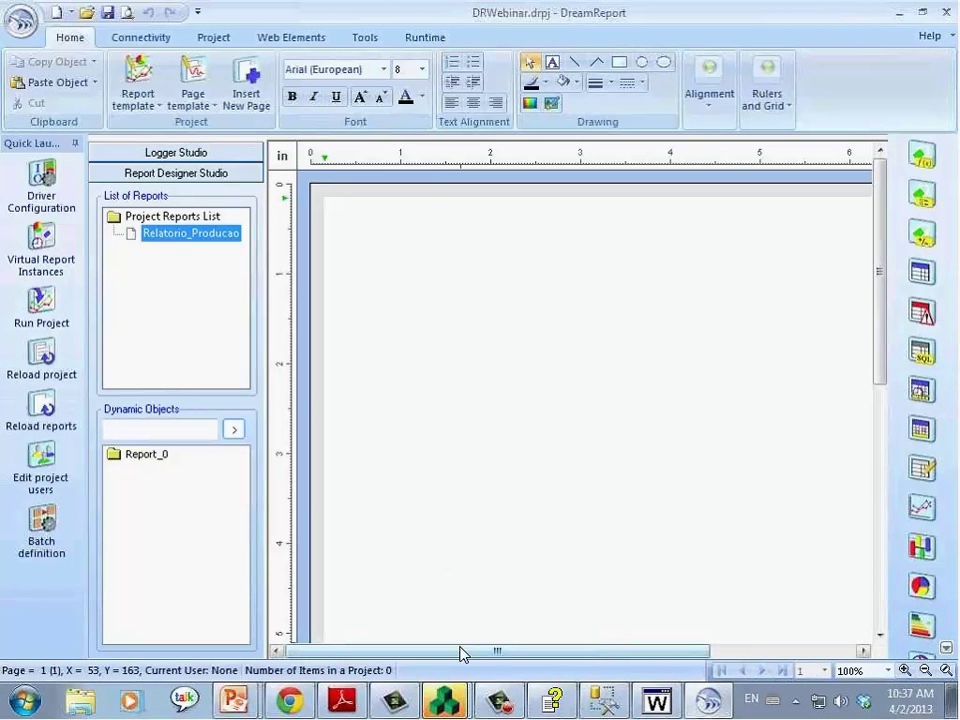
drag(460, 652, 424, 306)
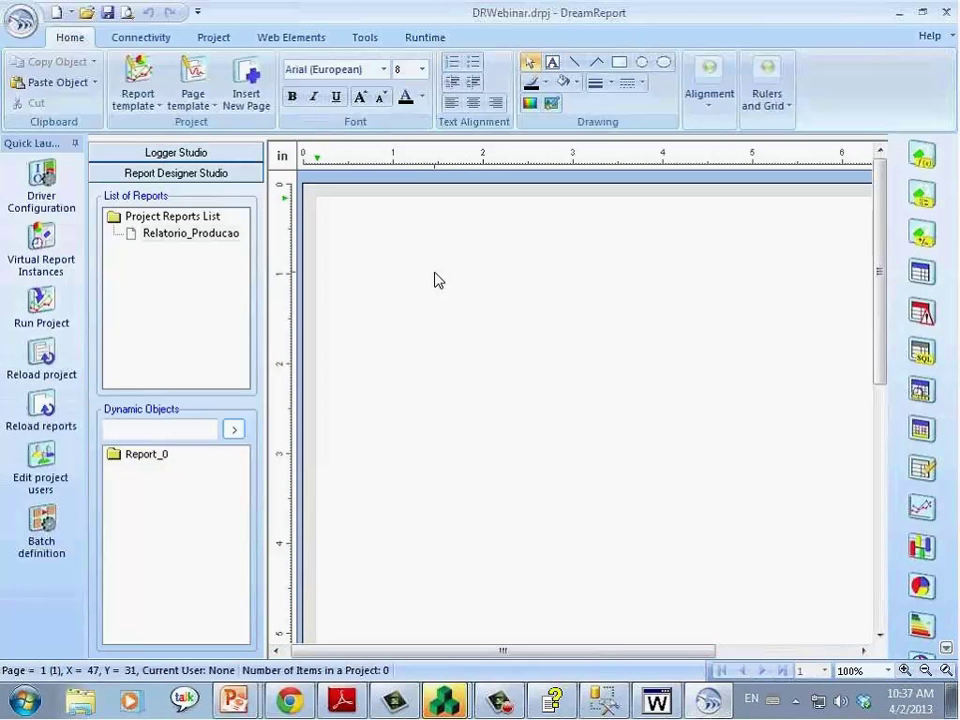
right_click(436, 279)
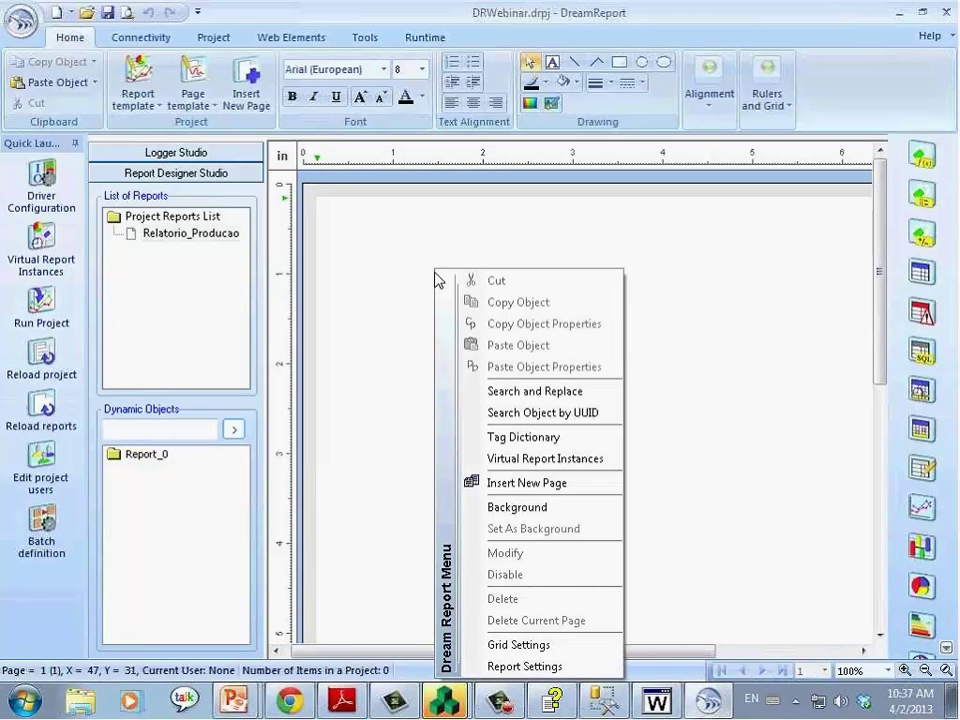
click(570, 518)
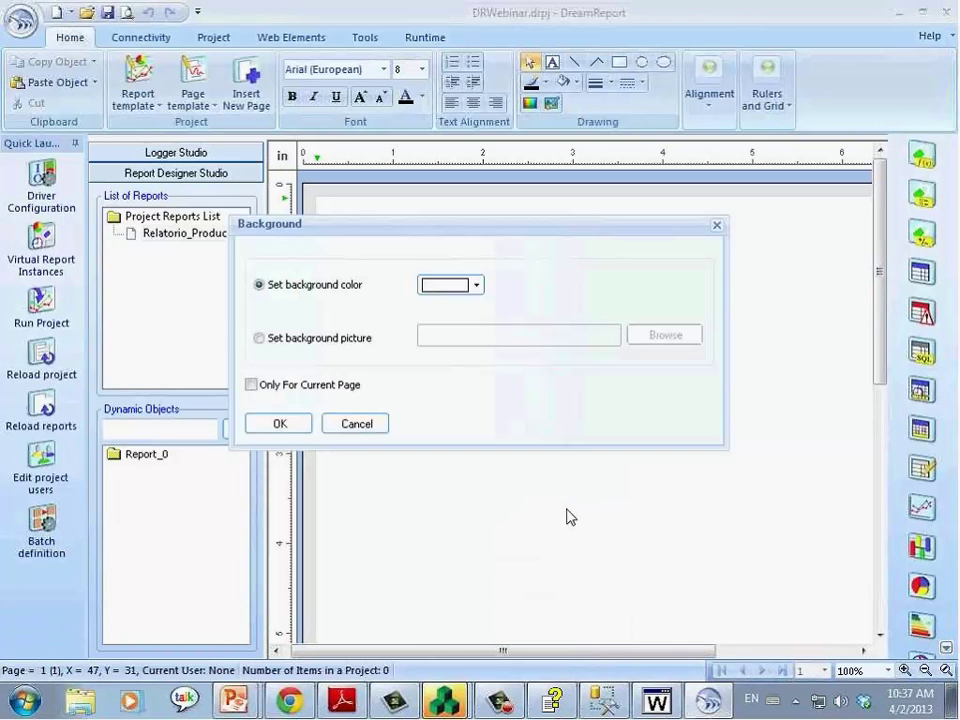
click(476, 285)
click(476, 285)
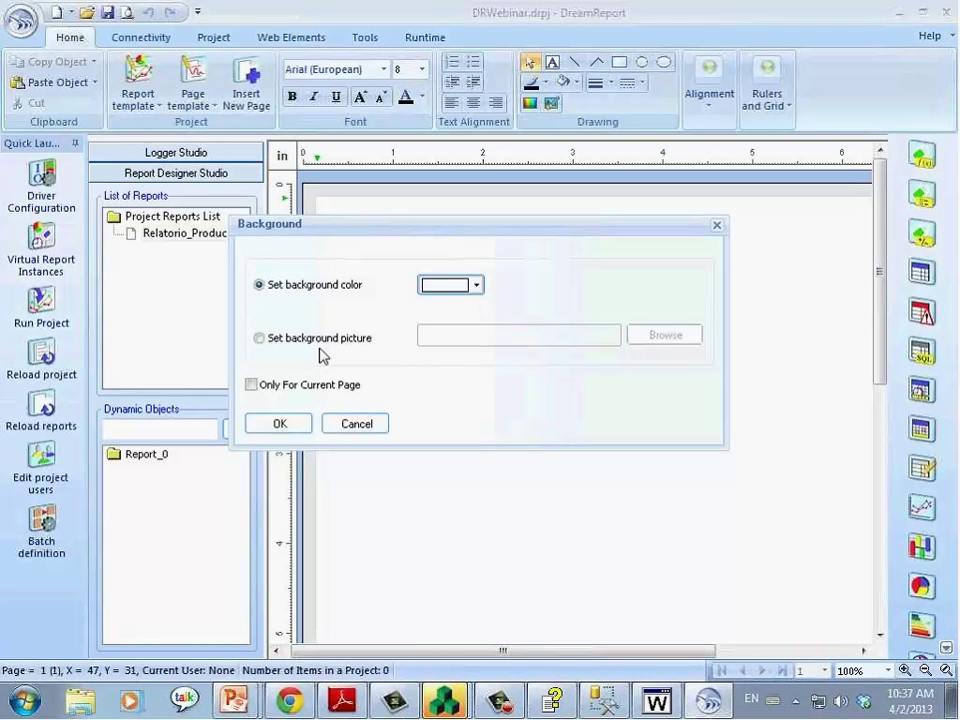
click(260, 339)
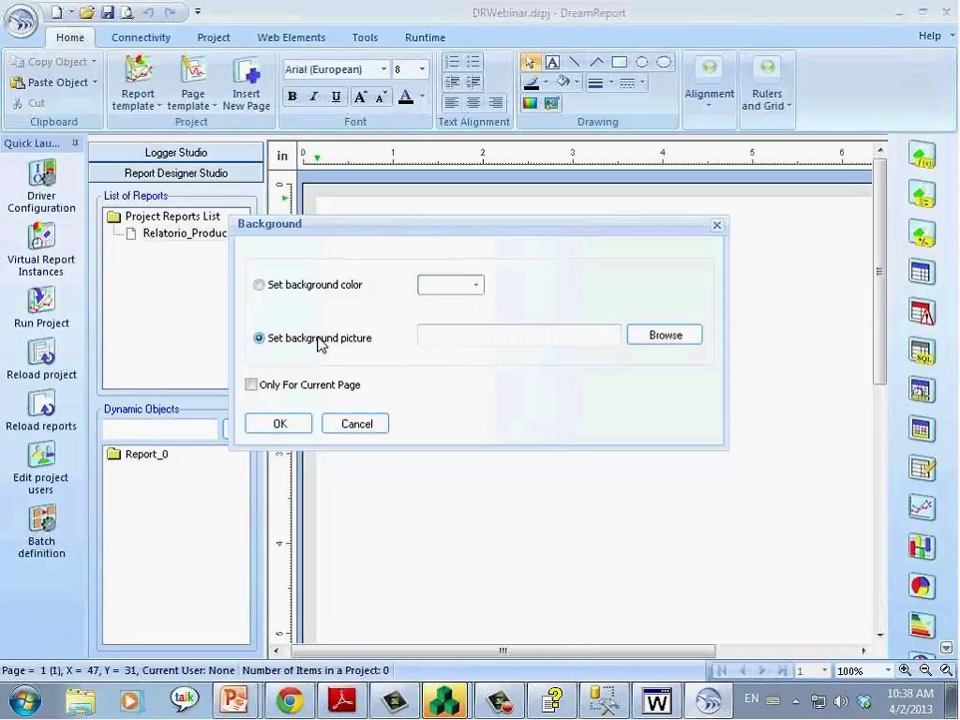
click(667, 340)
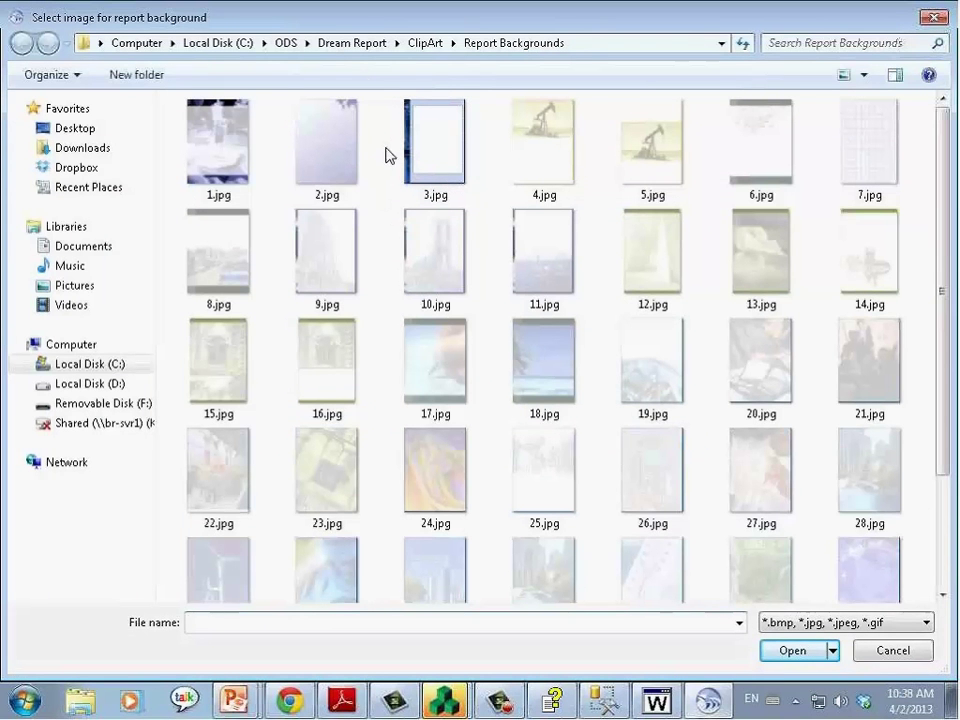
Set 16.jpg from the Report Backgrounds clip art folder as the background picture, without limiting it to the current page
click(377, 50)
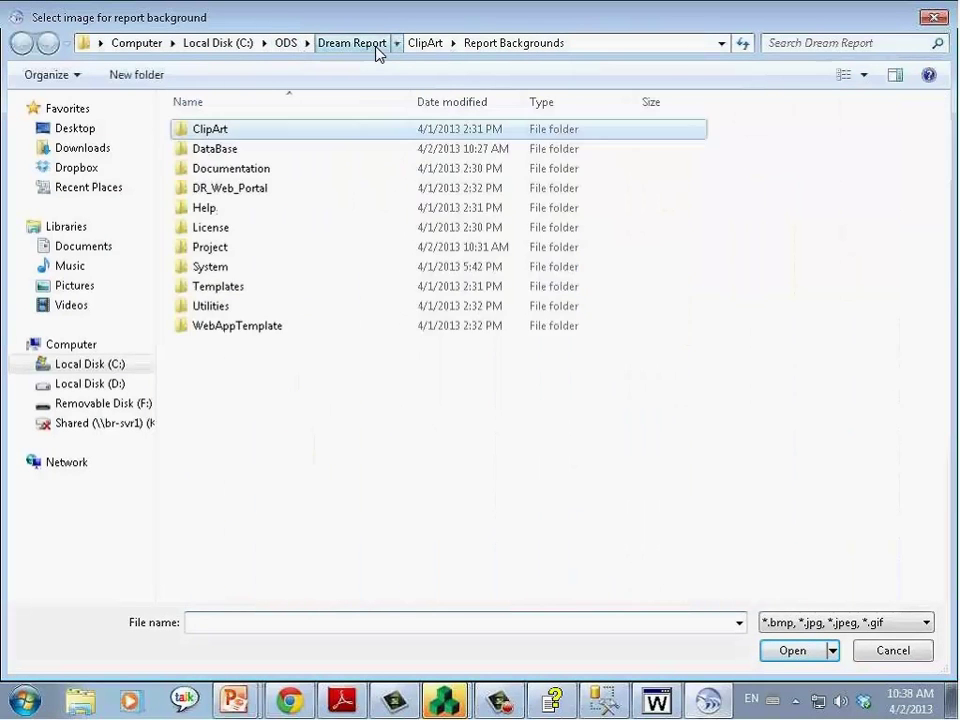
double_click(298, 131)
click(281, 150)
double_click(282, 151)
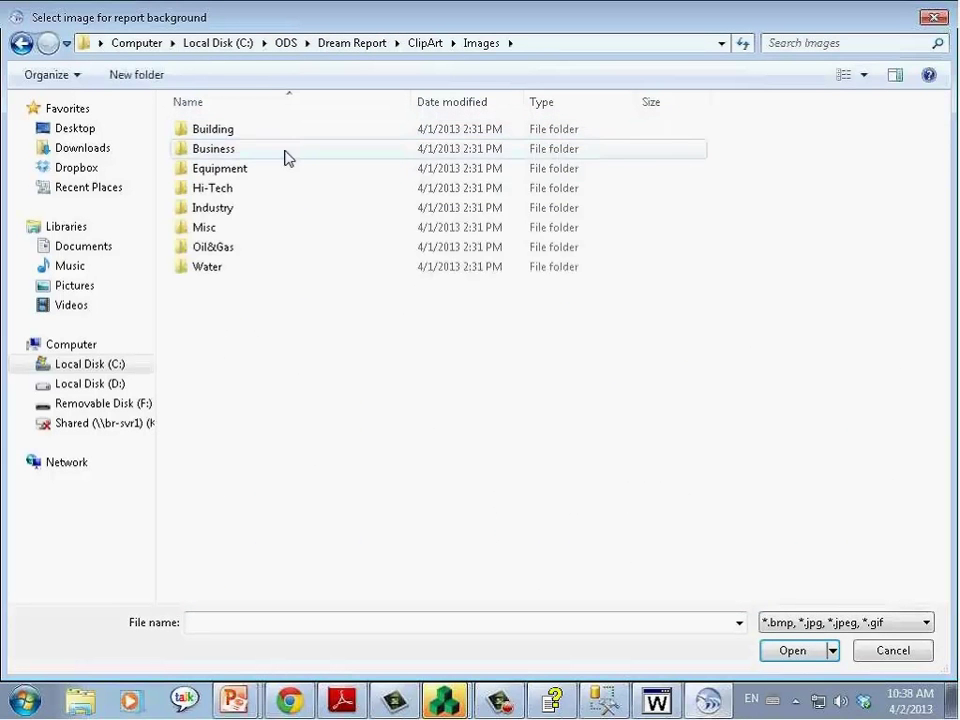
click(22, 43)
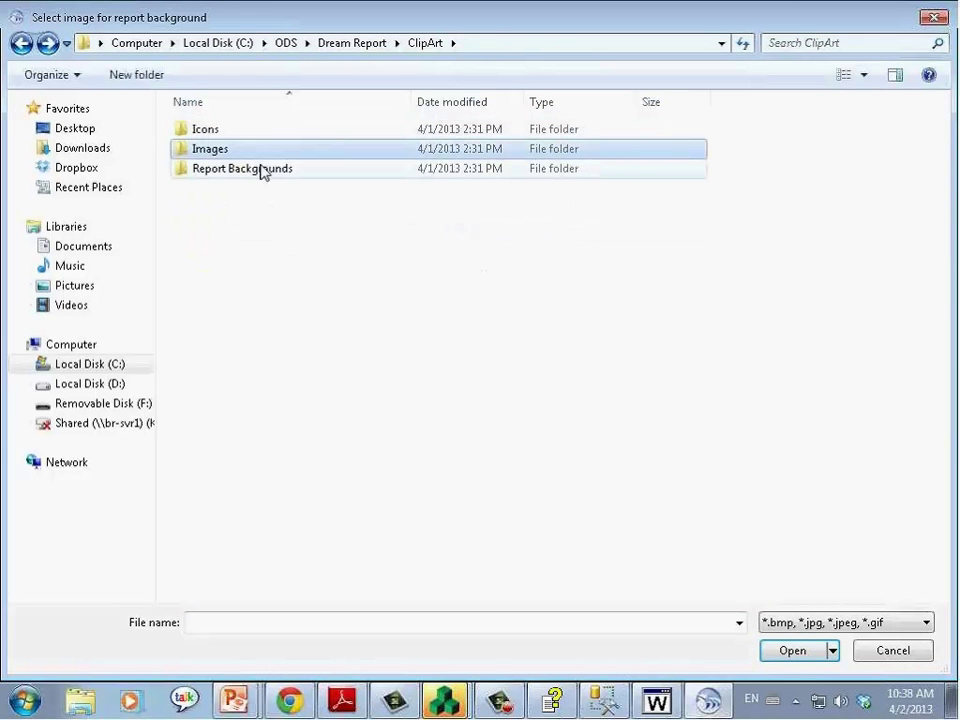
double_click(261, 169)
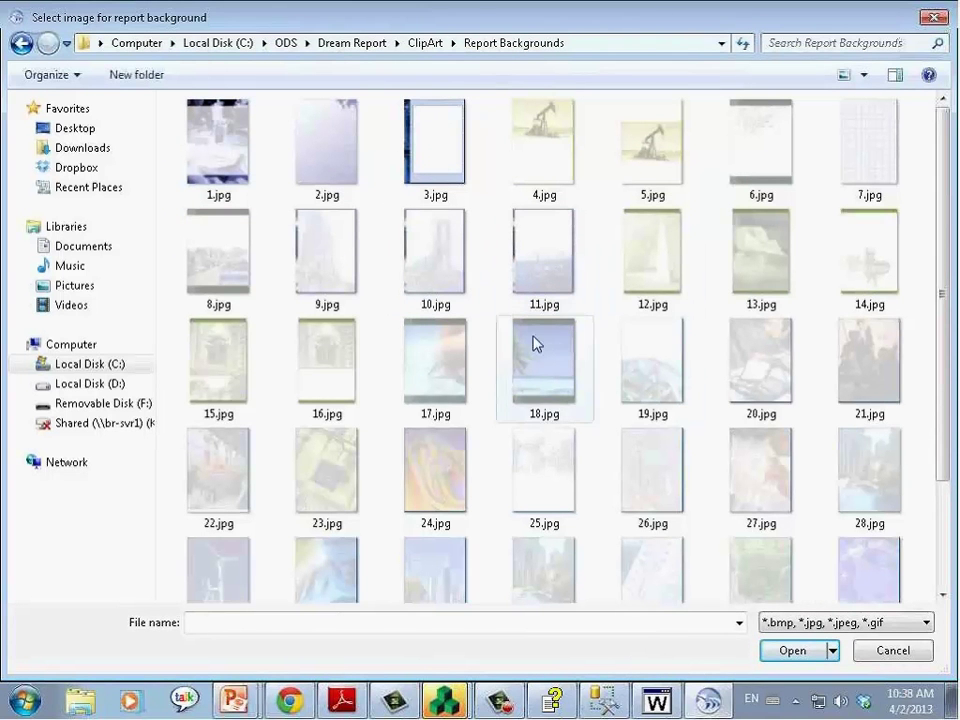
mouse_move(533, 344)
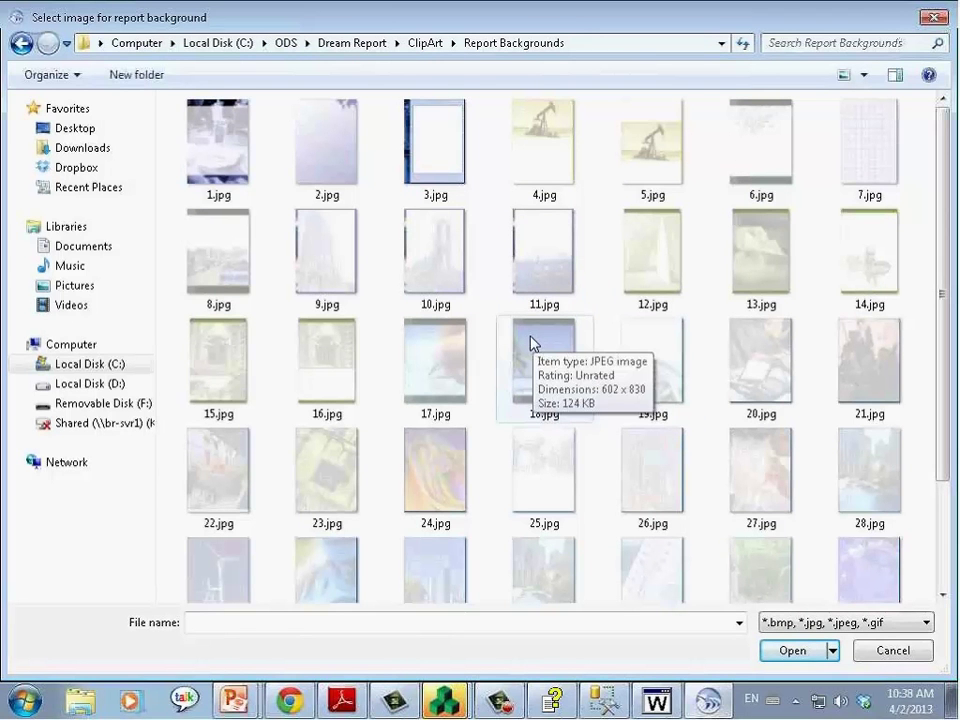
double_click(338, 371)
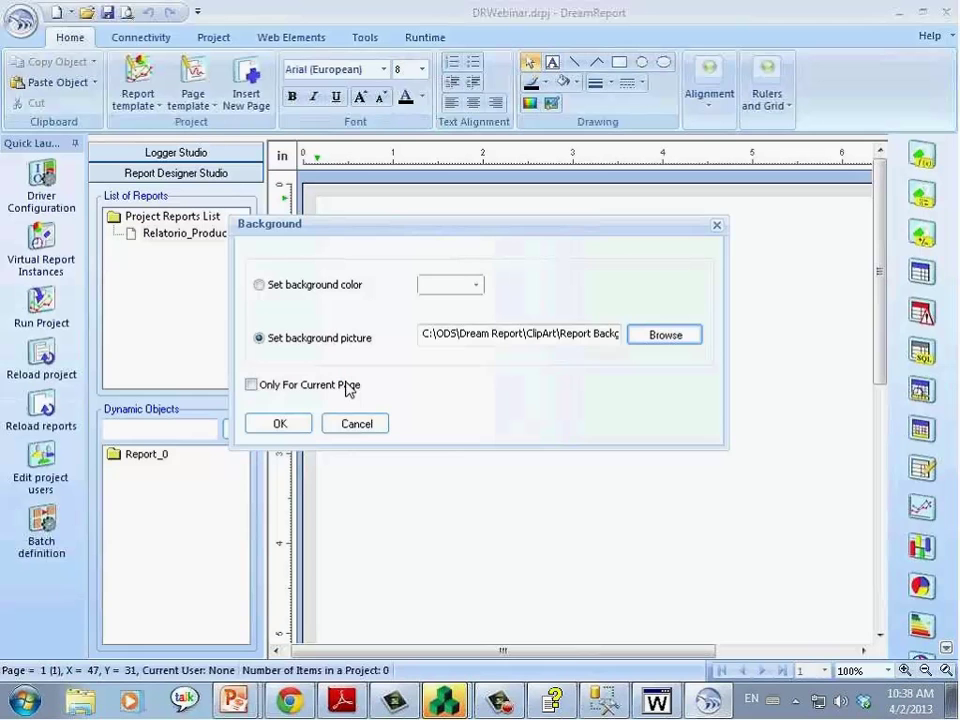
click(276, 426)
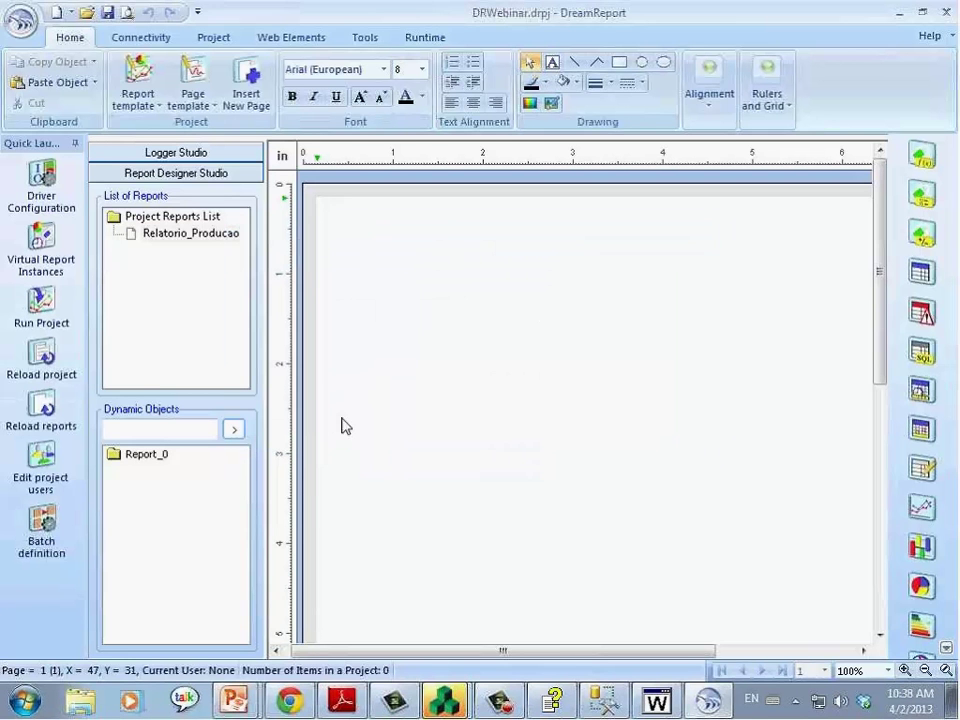
Examine how the background picture covers the report page from header to footer
scroll(590, 635, down, 3)
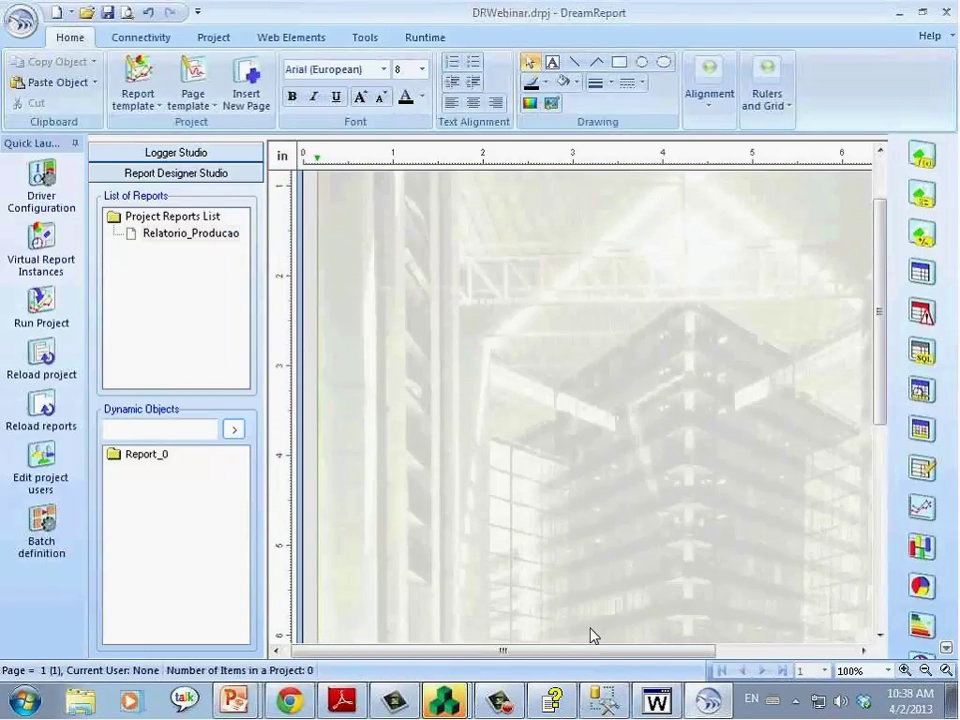
scroll(590, 635, down, 2)
scroll(699, 656, right, 3)
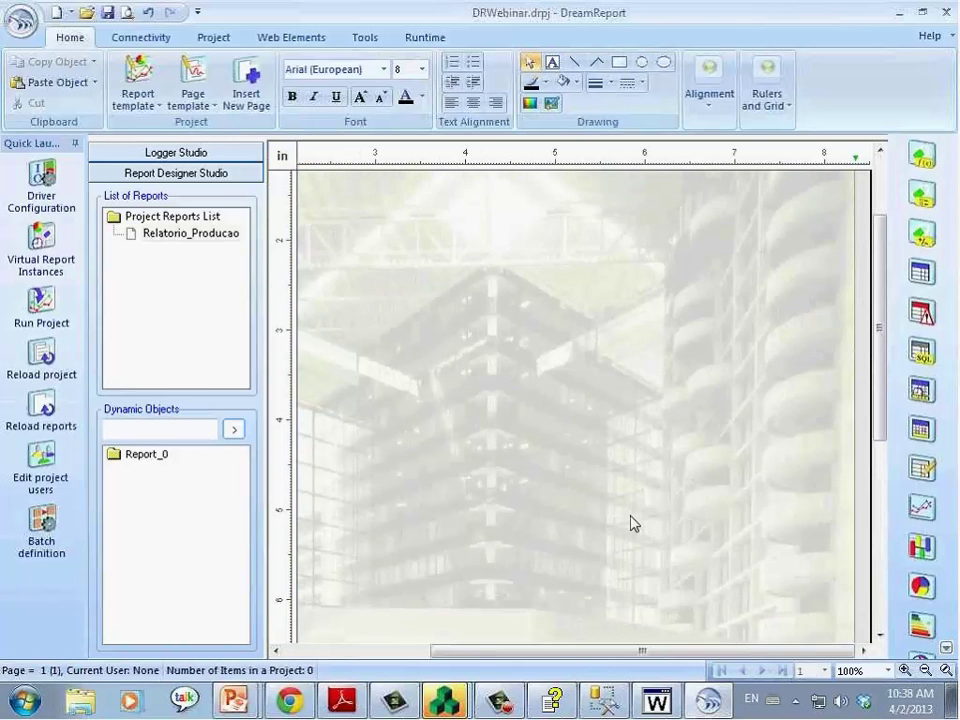
scroll(632, 521, down, 2)
scroll(632, 521, down, 5)
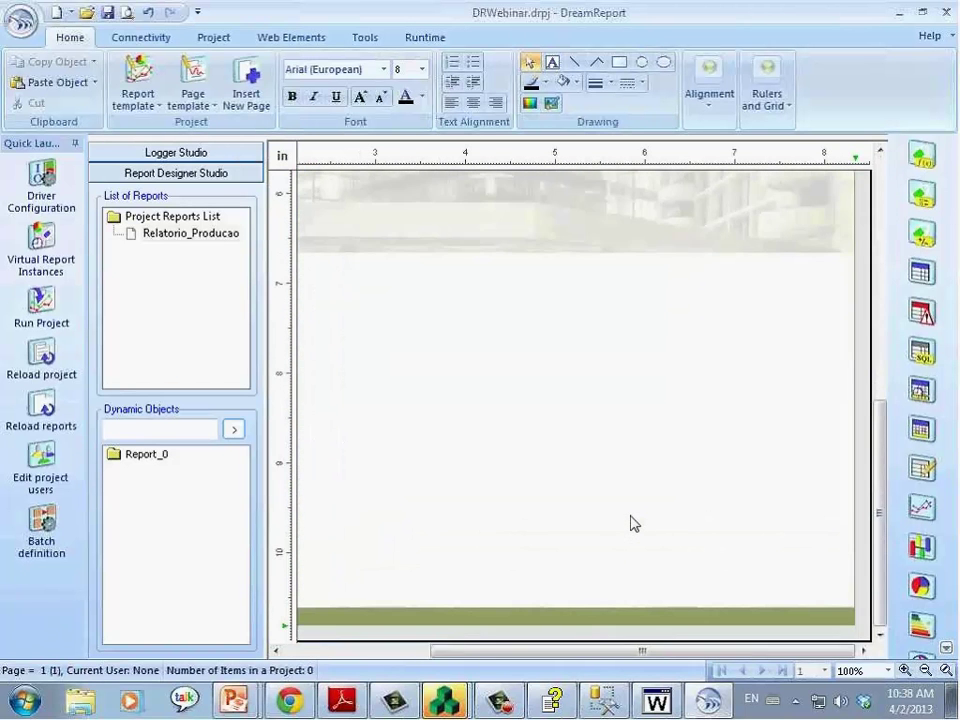
scroll(632, 521, up, 4)
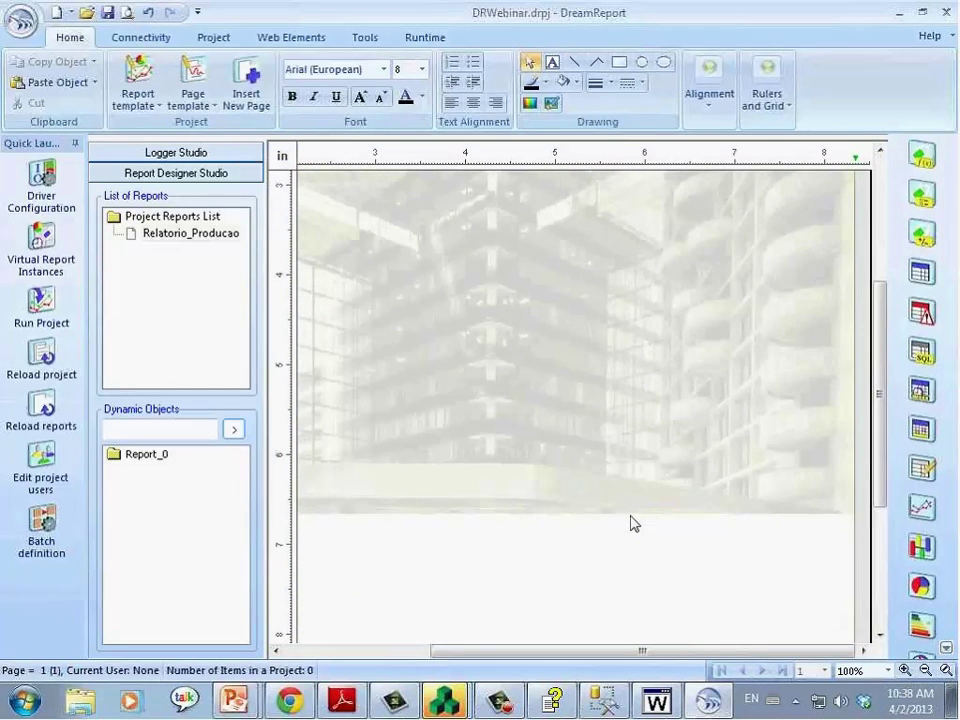
scroll(632, 521, up, 5)
drag(626, 651, 442, 660)
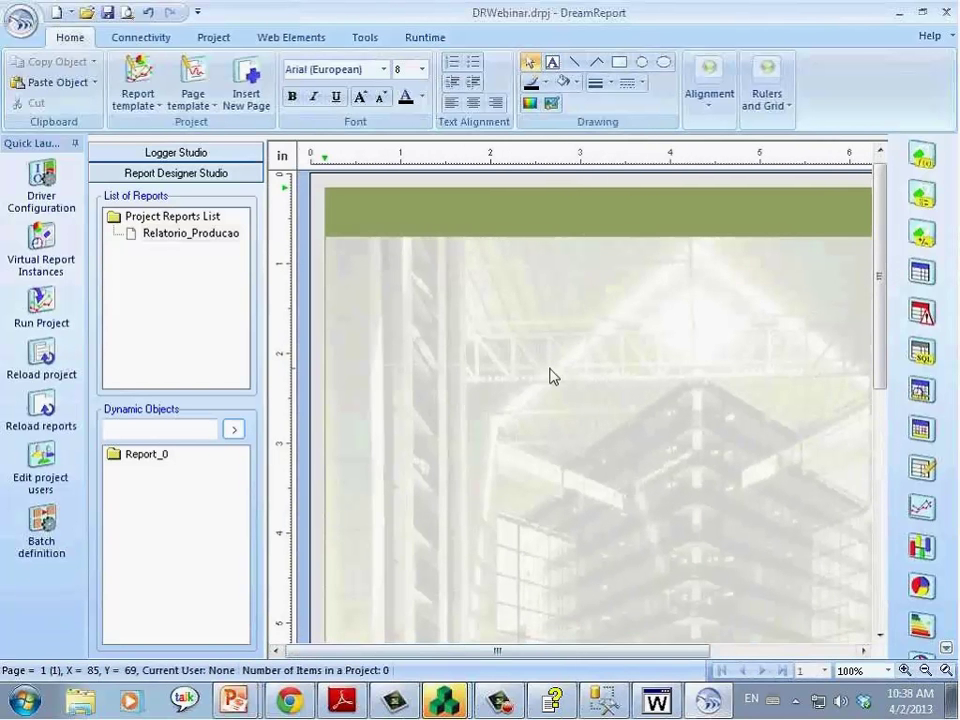
Start inserting a picture just below the page's header band and open the Industry folder of the clip art images
click(553, 104)
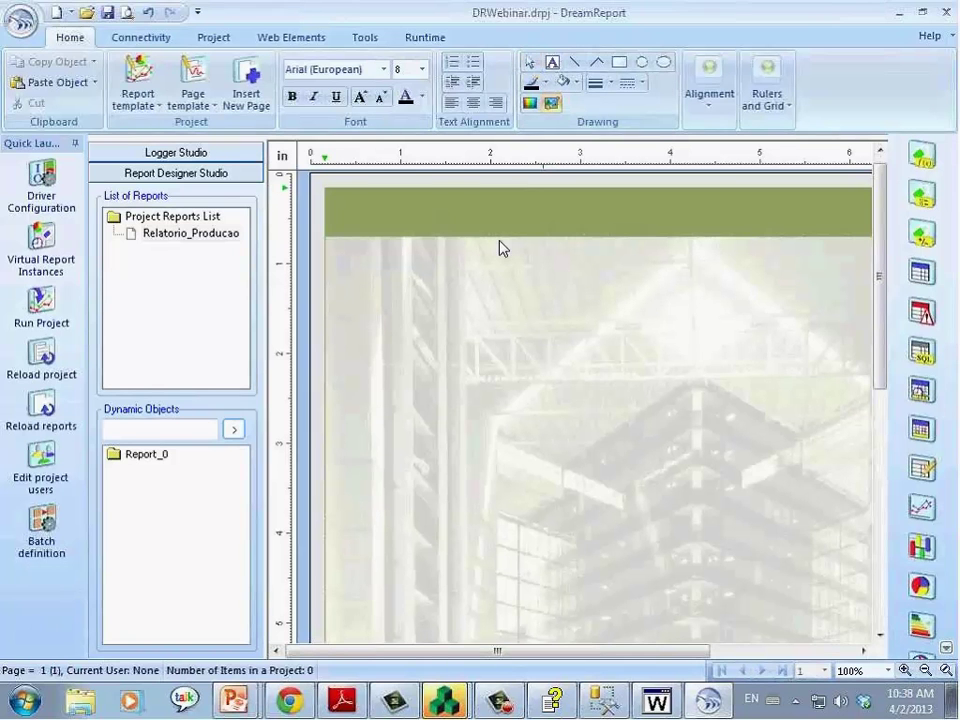
click(367, 257)
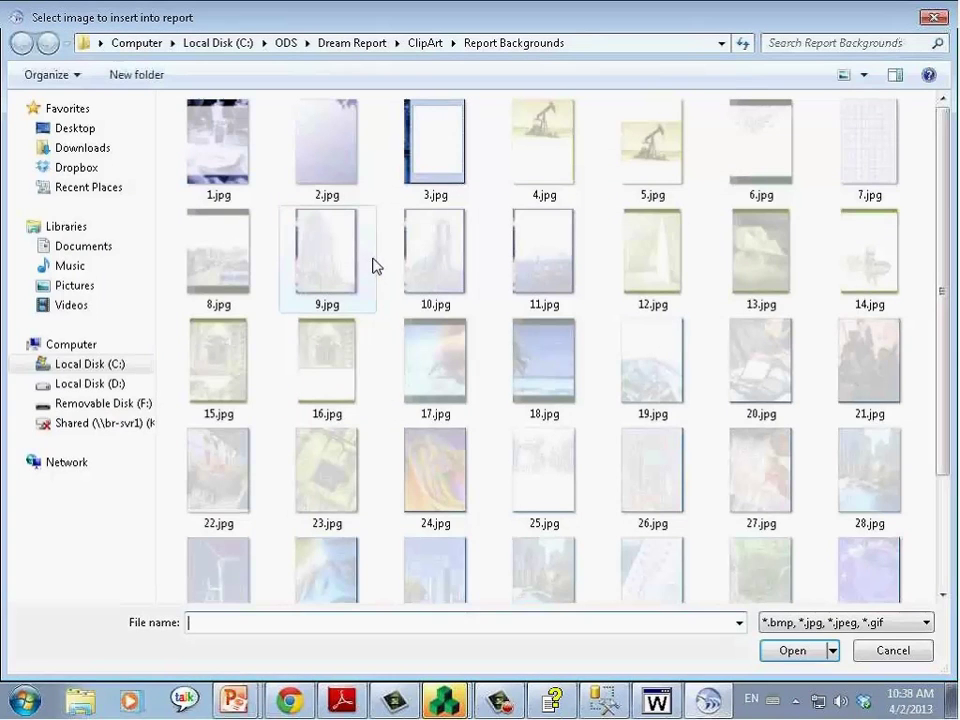
click(412, 45)
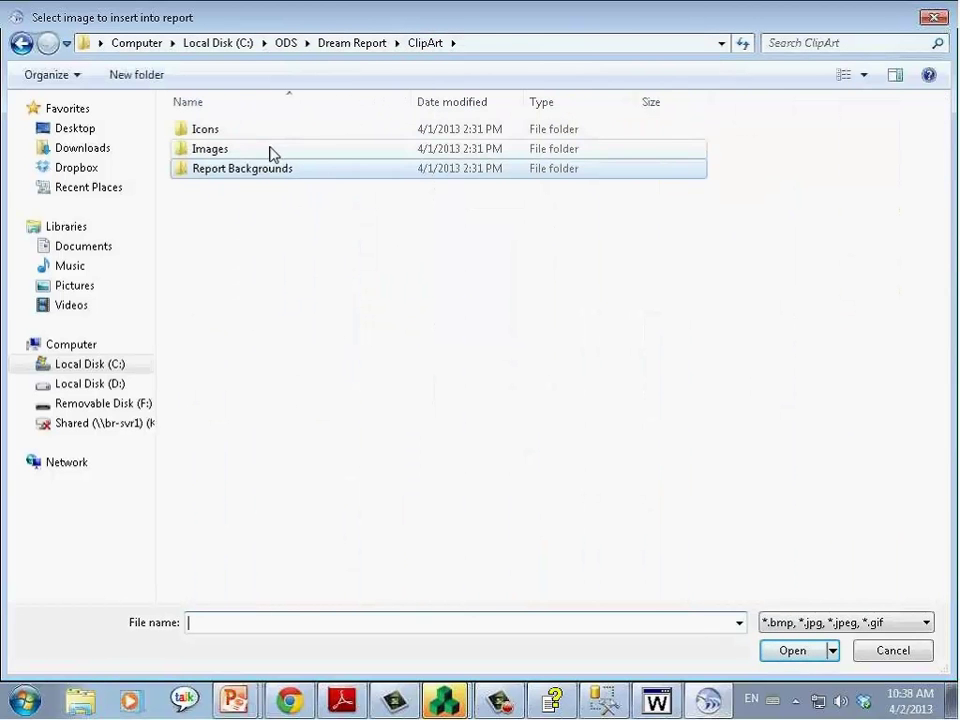
double_click(272, 152)
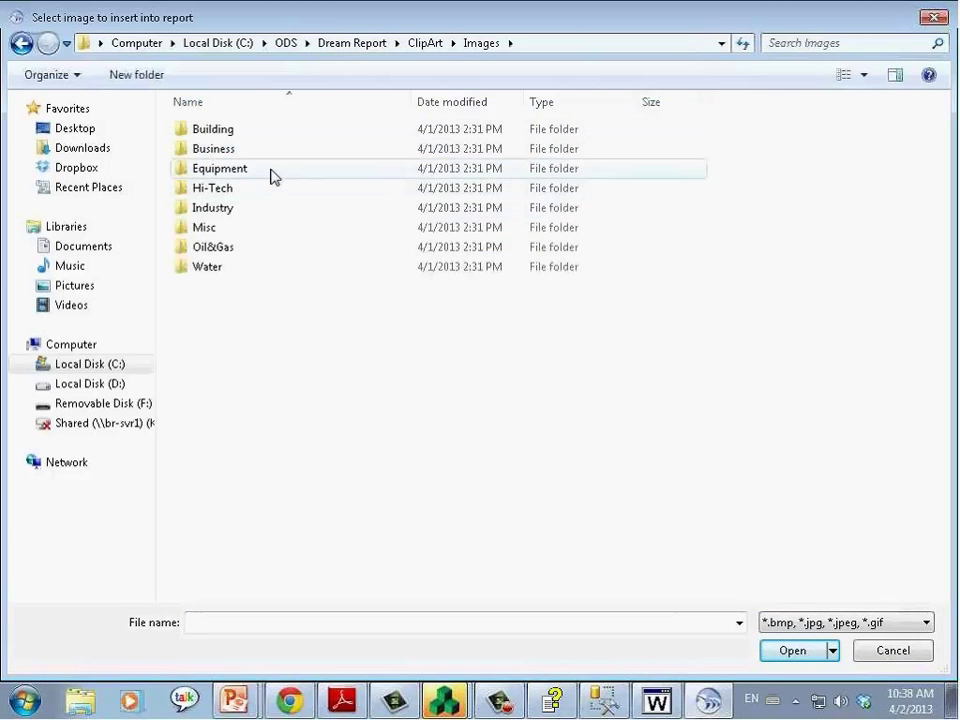
double_click(266, 209)
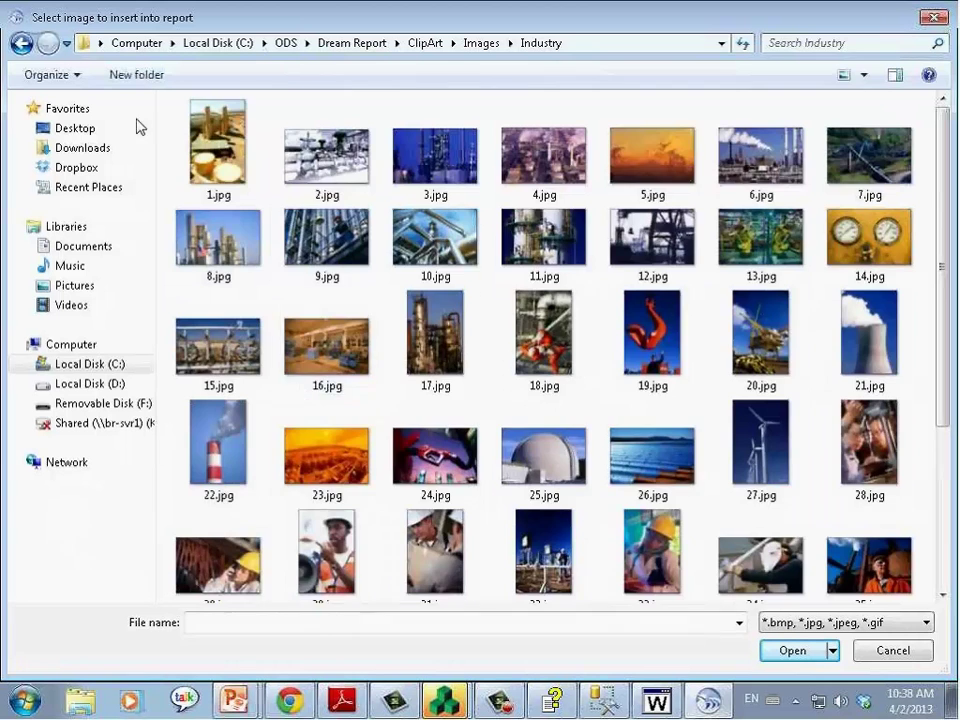
Look through the Report Backgrounds clip art for a picture and return to the Images folder
key(BackSpace)
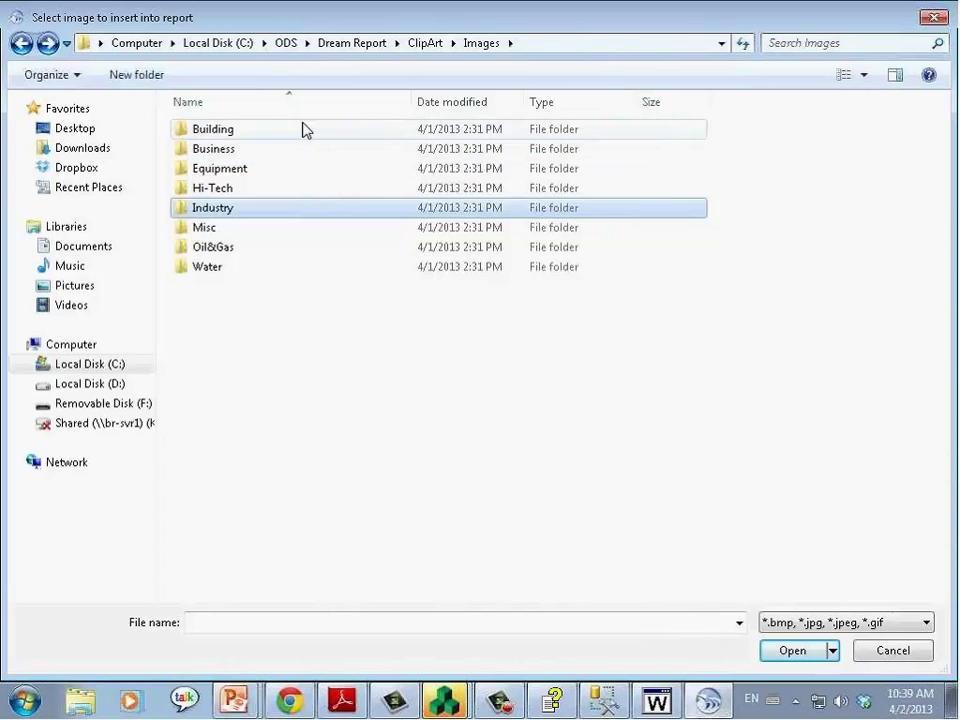
key(BackSpace)
double_click(263, 150)
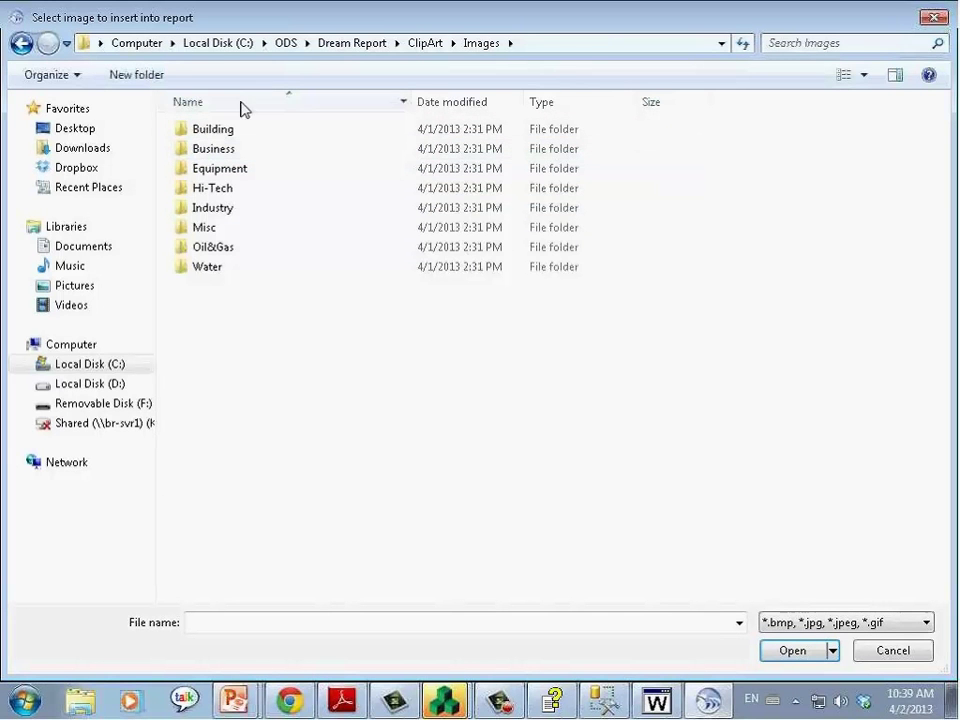
click(21, 43)
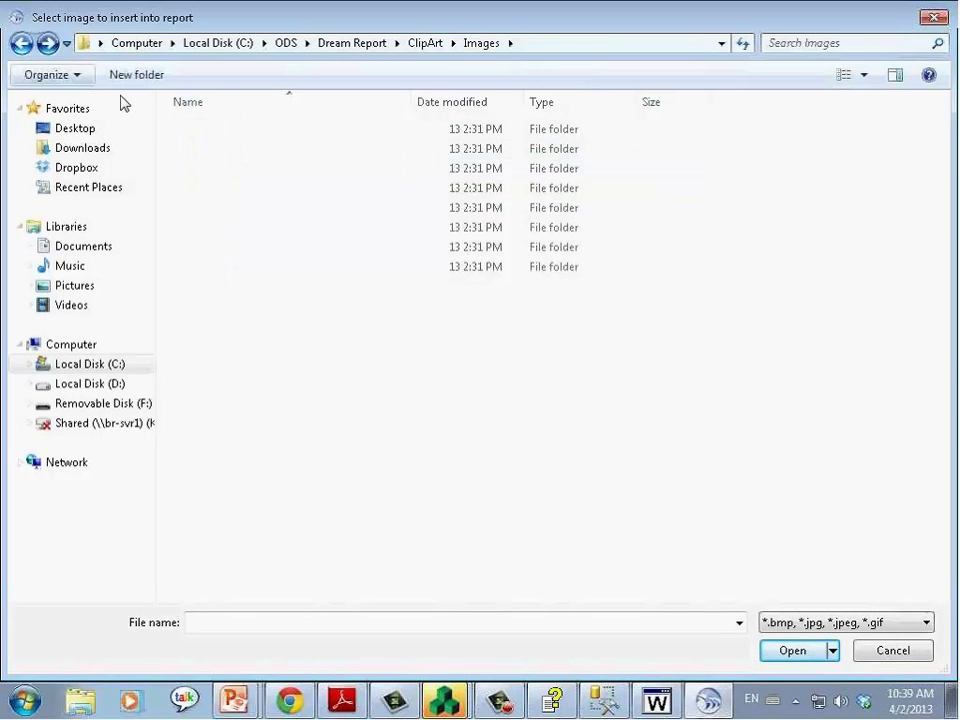
double_click(242, 168)
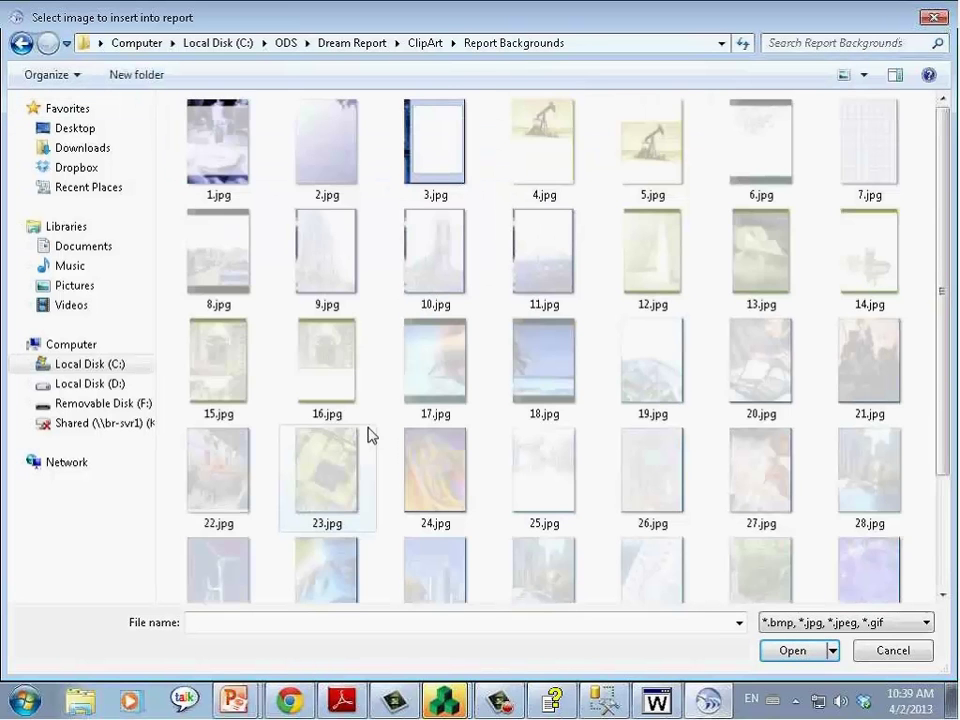
scroll(370, 435, down, 5)
scroll(370, 435, up, 5)
click(21, 43)
click(243, 162)
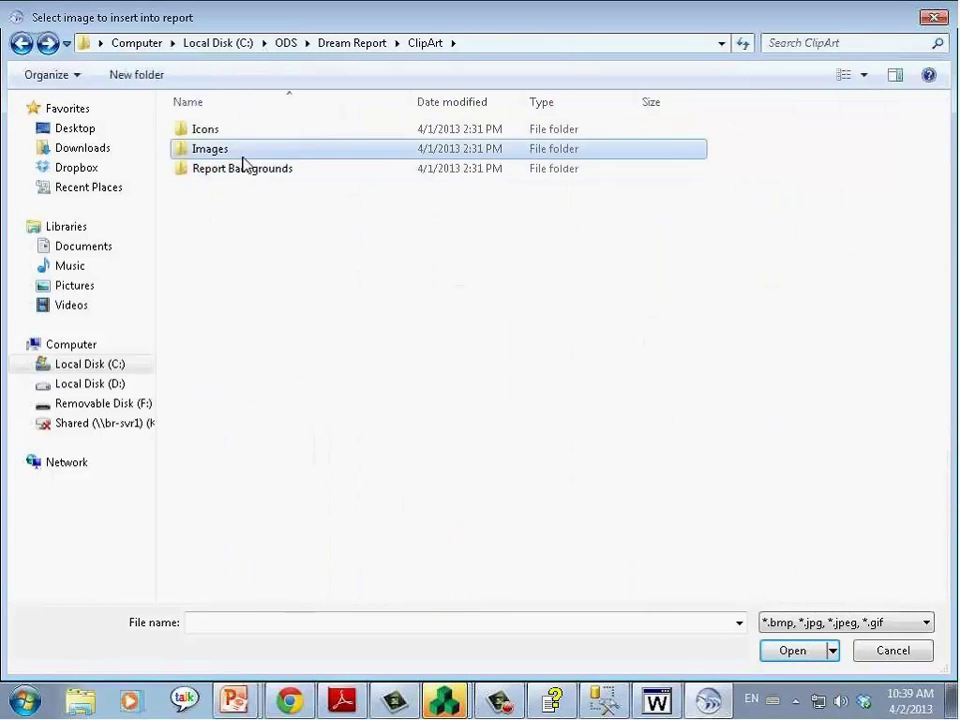
double_click(243, 156)
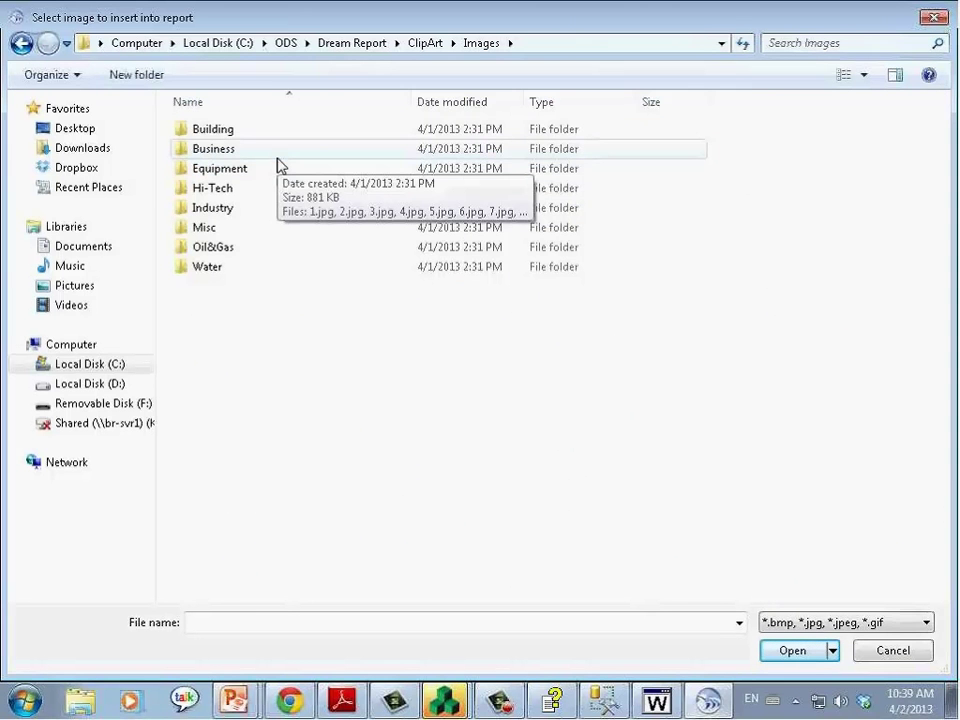
Look through the Business, Hi-Tech and Industry clip art folders for a picture and return to the Images folder
double_click(279, 160)
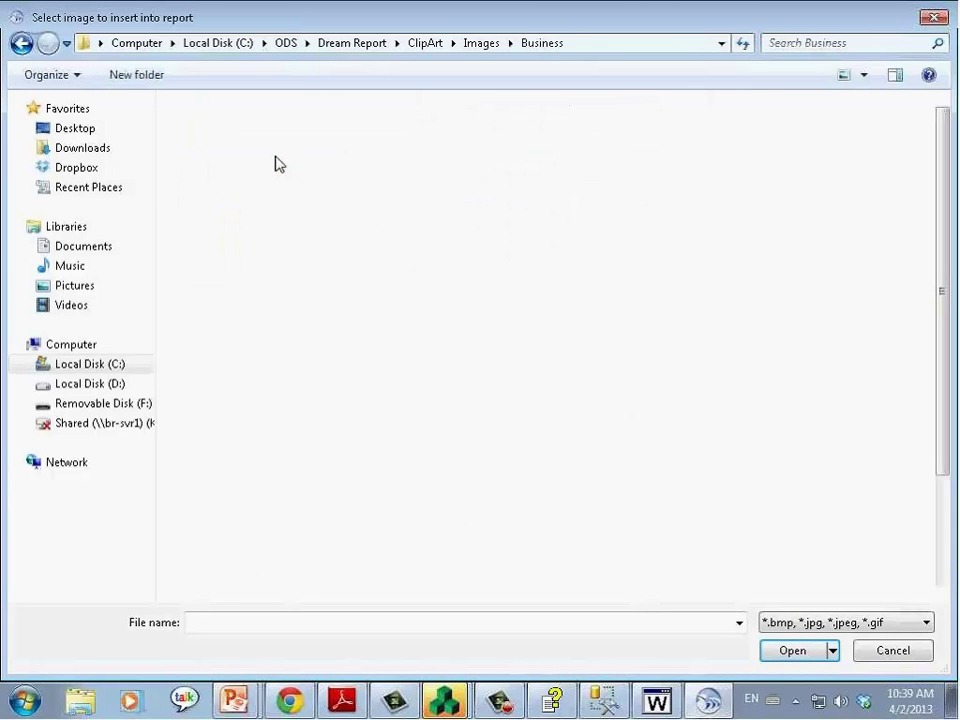
key(BackSpace)
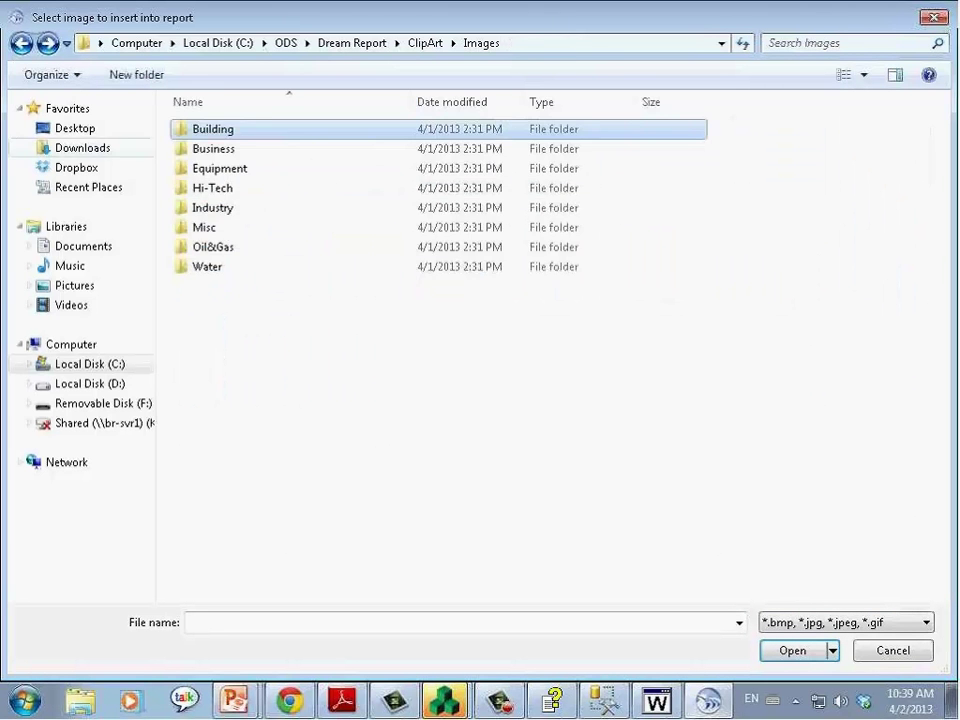
double_click(212, 189)
key(BackSpace)
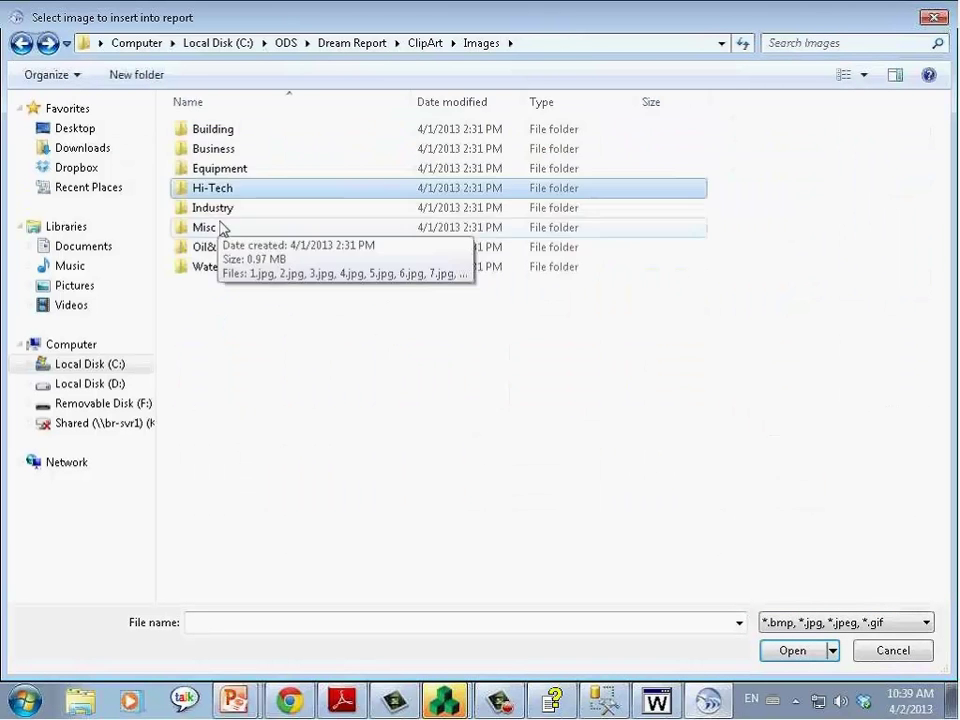
double_click(222, 210)
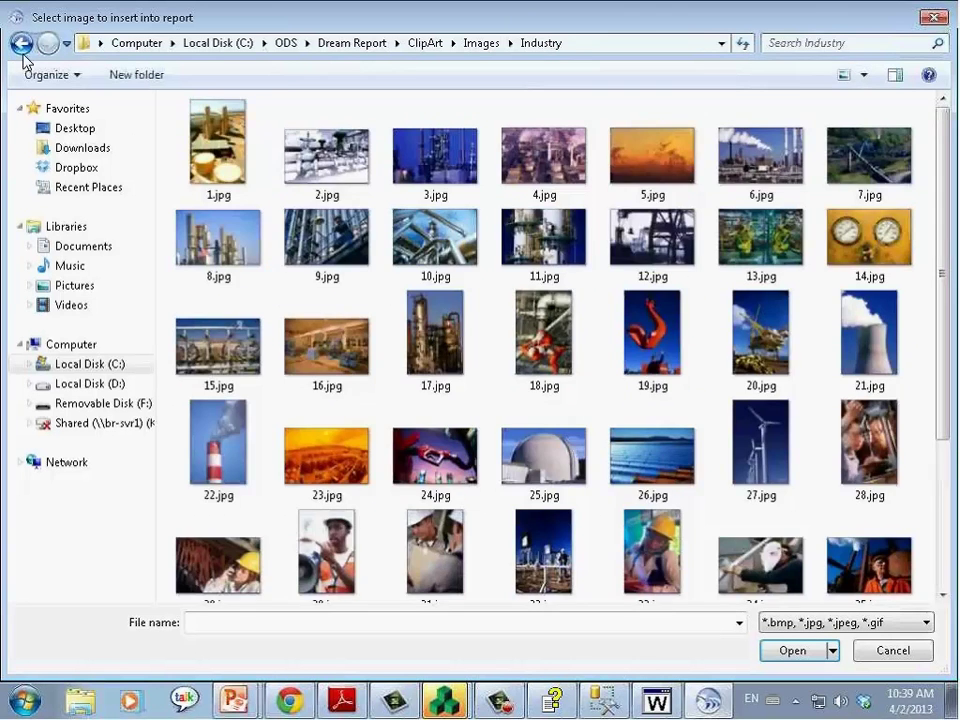
click(22, 44)
Insert the world map picture 15.jpg from the Misc clip art folder and move it up to overlap the left end of the header band
double_click(222, 228)
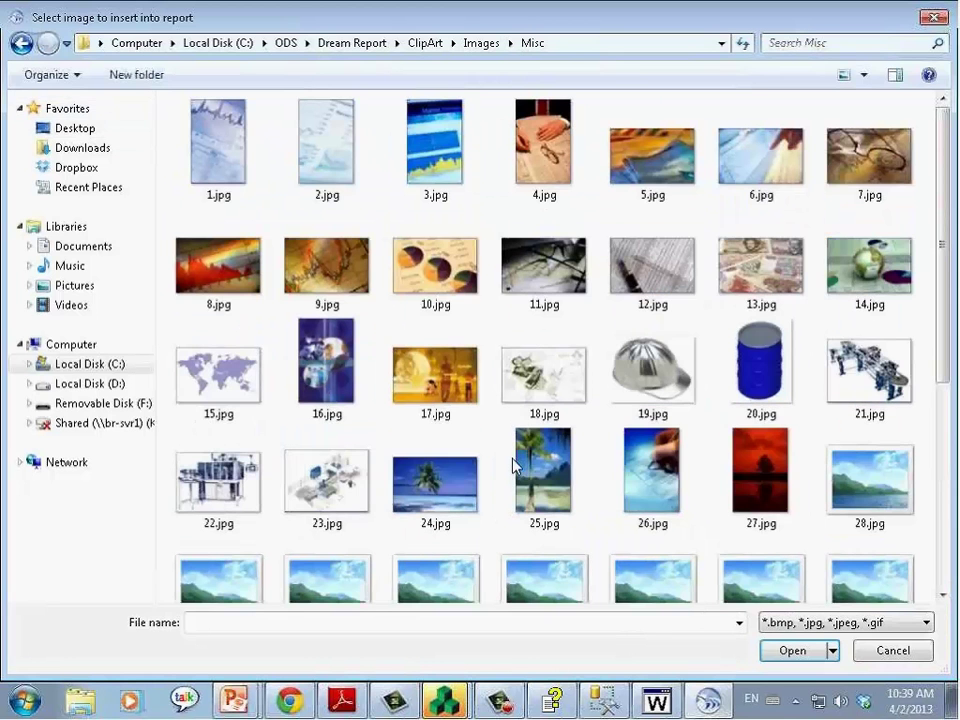
click(205, 366)
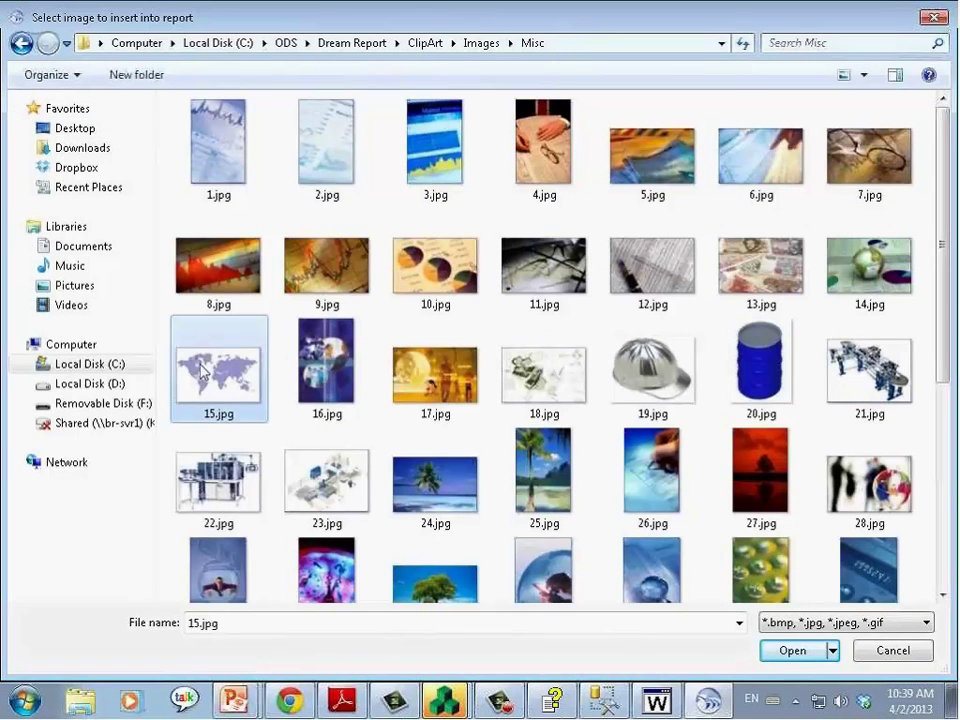
double_click(205, 366)
click(437, 287)
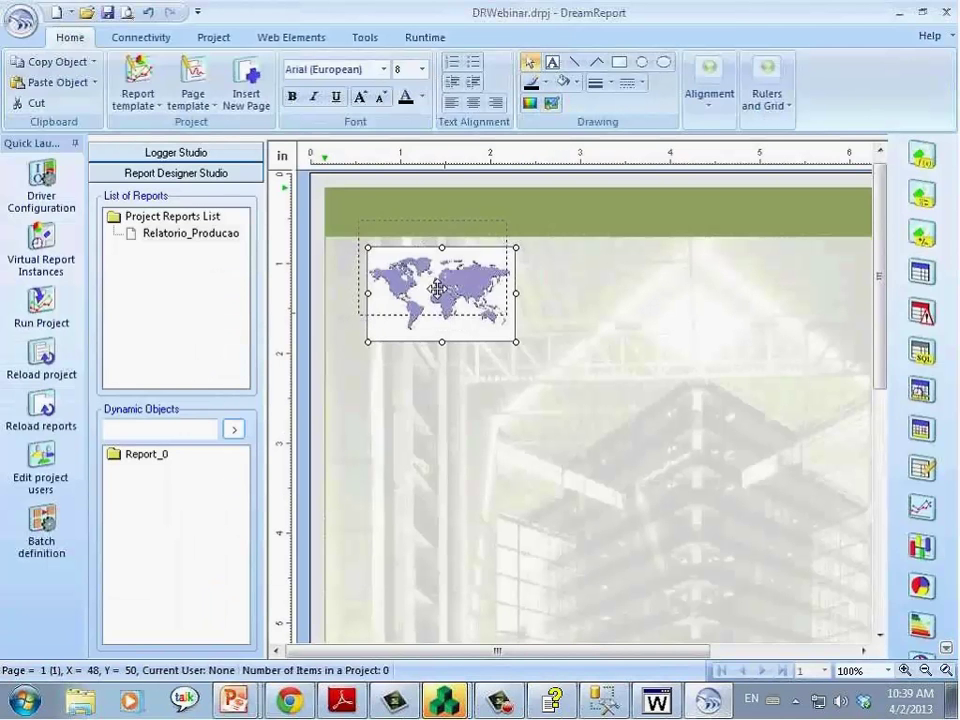
drag(437, 287, 422, 272)
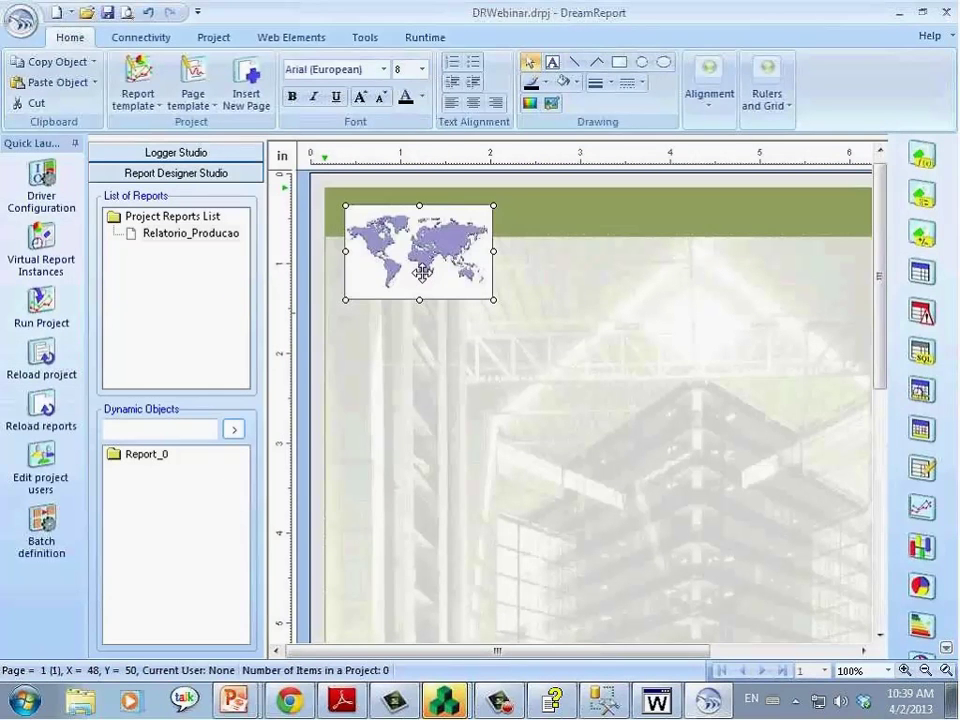
click(491, 476)
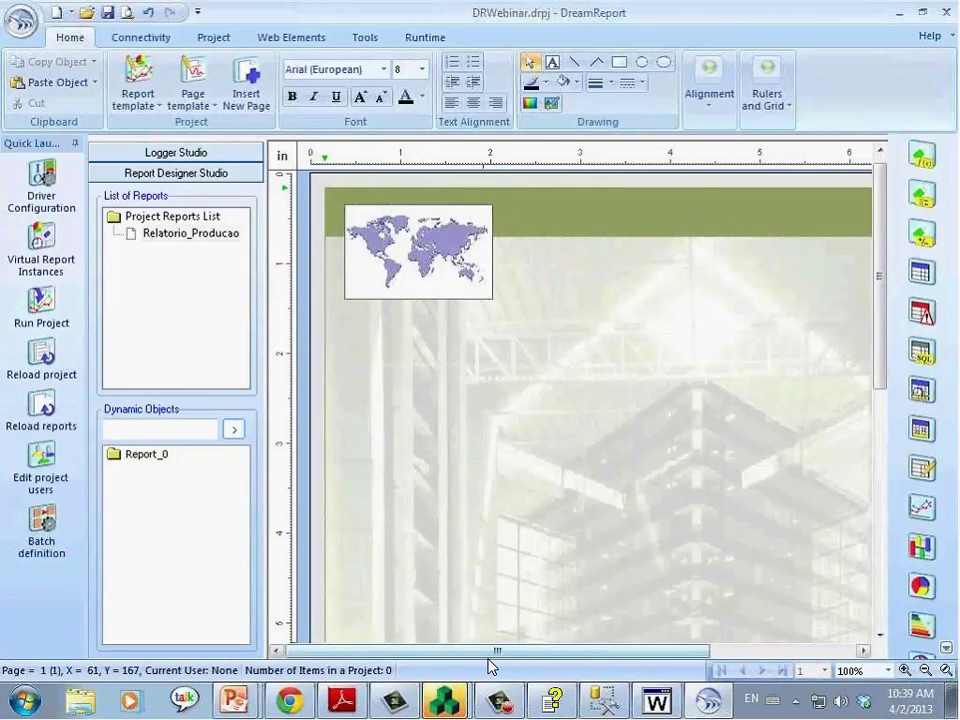
drag(504, 658, 529, 658)
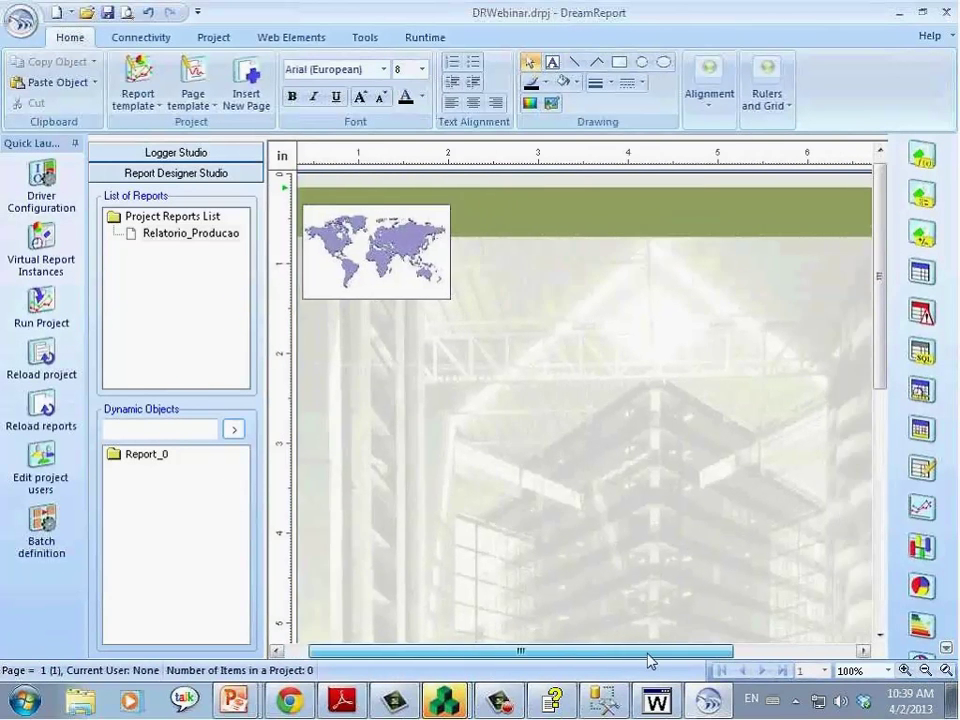
drag(649, 661, 696, 660)
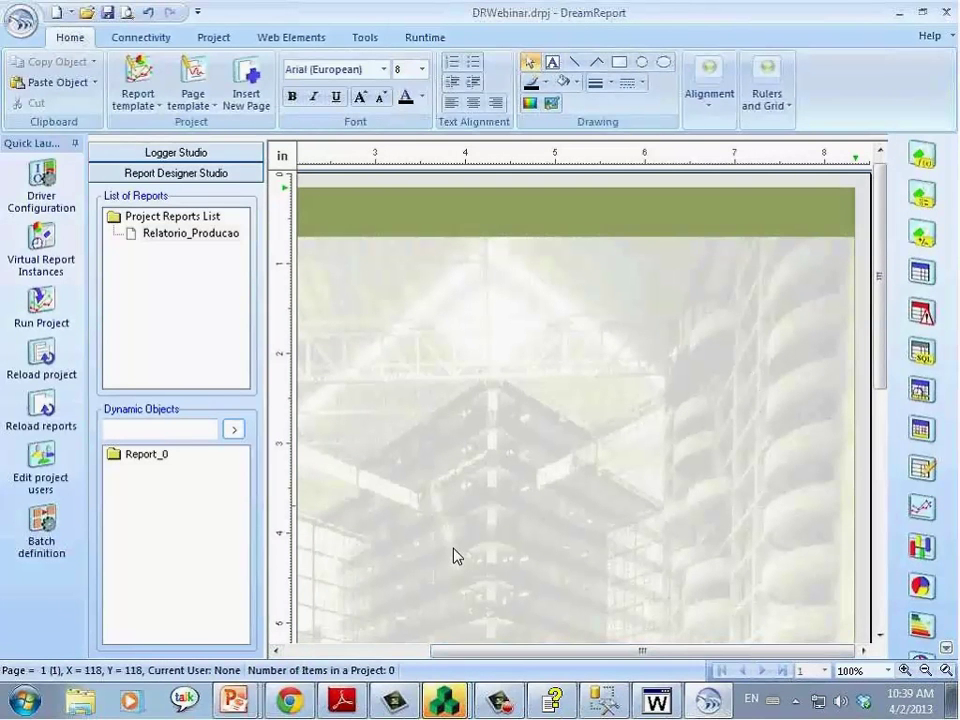
drag(525, 649, 385, 651)
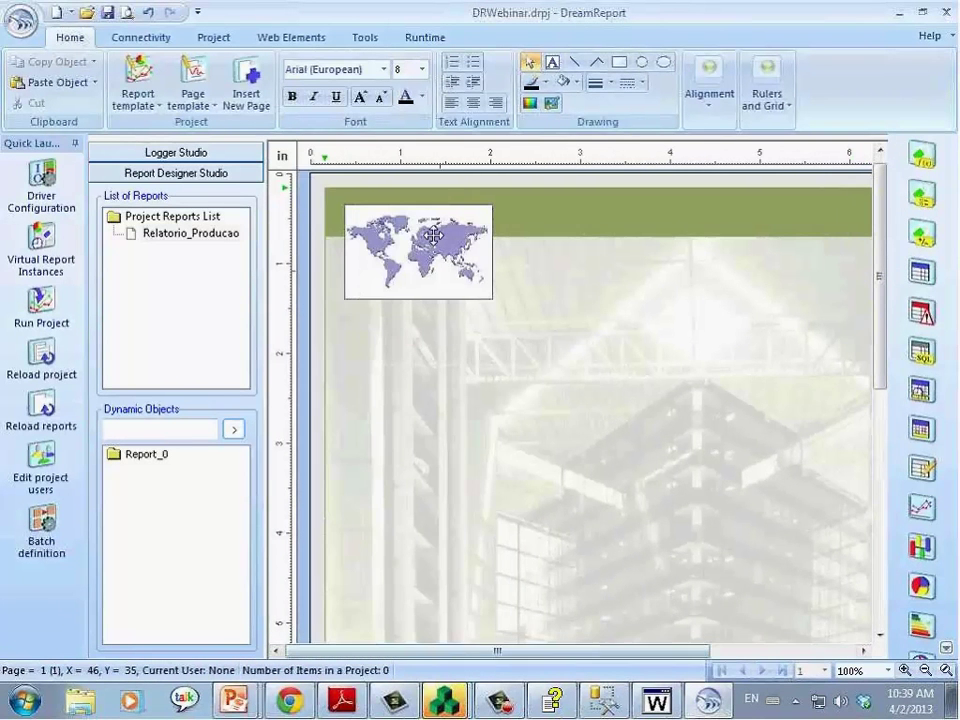
Add a dynamic text object showing the Report Name in the header band, just right of the world map picture
drag(497, 654, 626, 664)
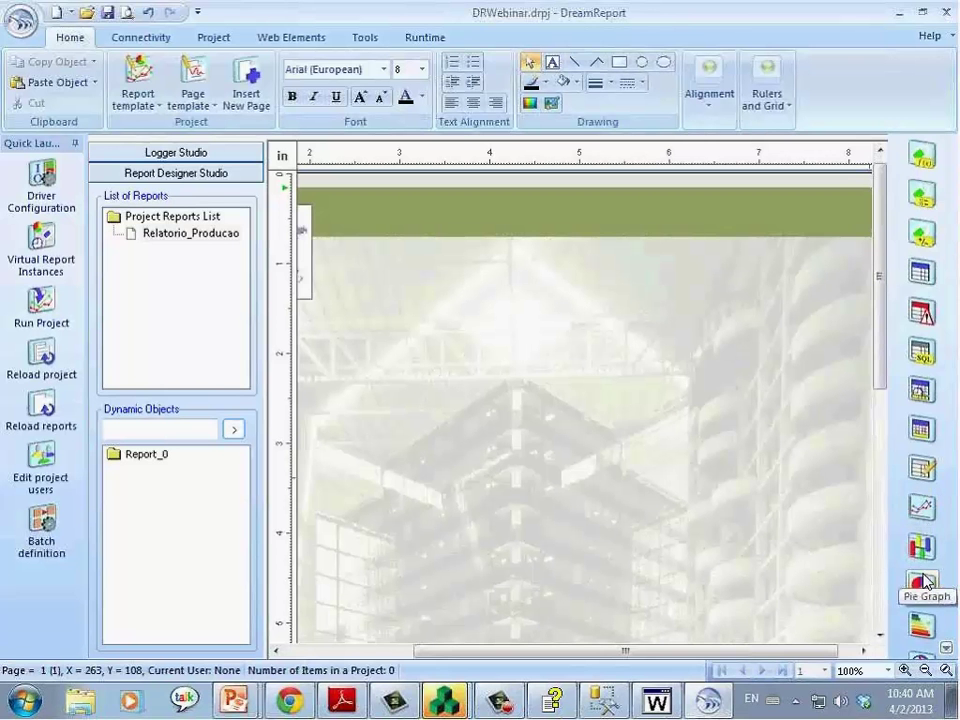
click(946, 648)
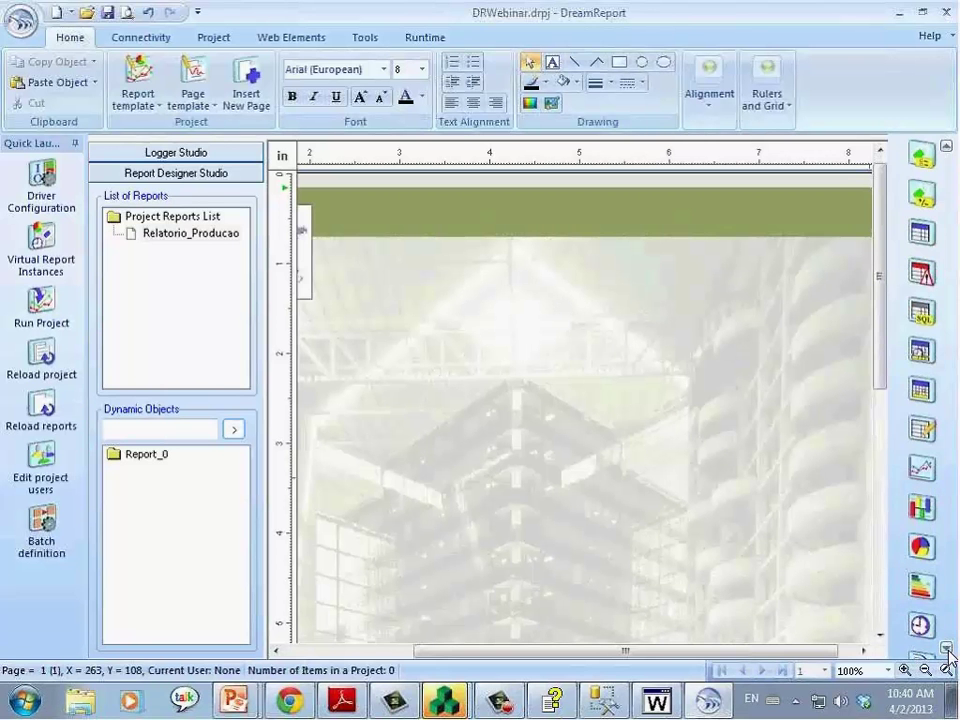
click(947, 656)
click(947, 656)
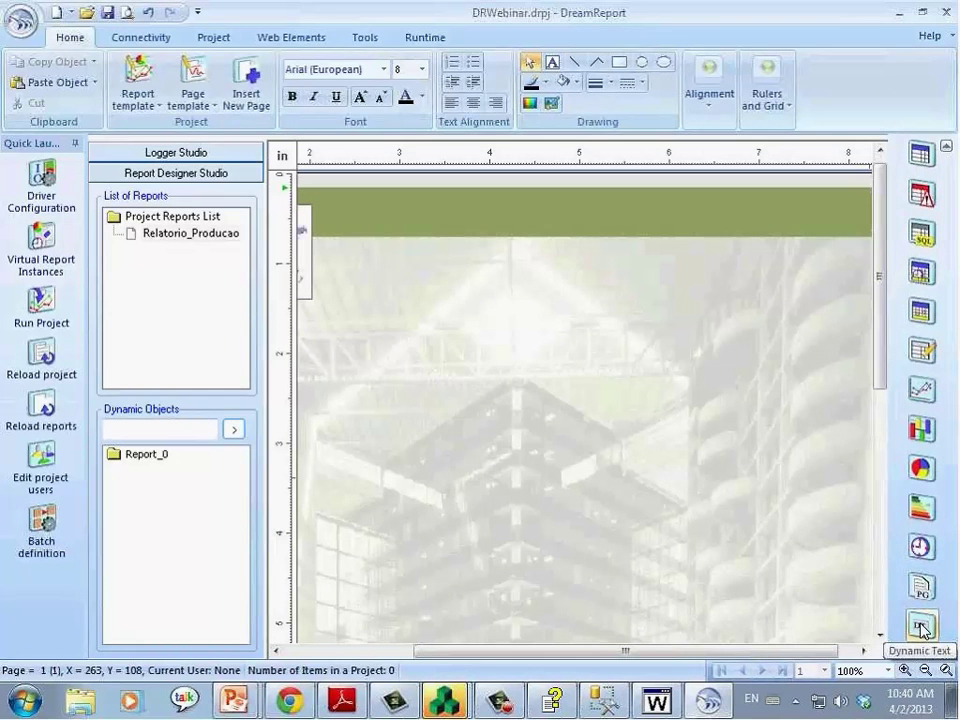
click(921, 626)
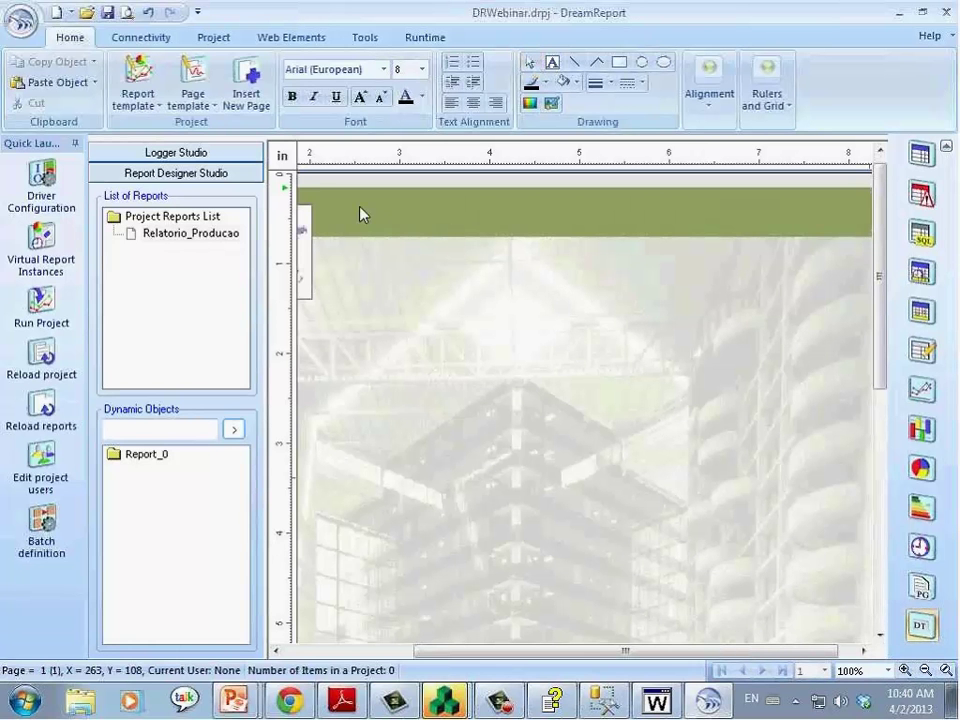
drag(359, 208, 694, 259)
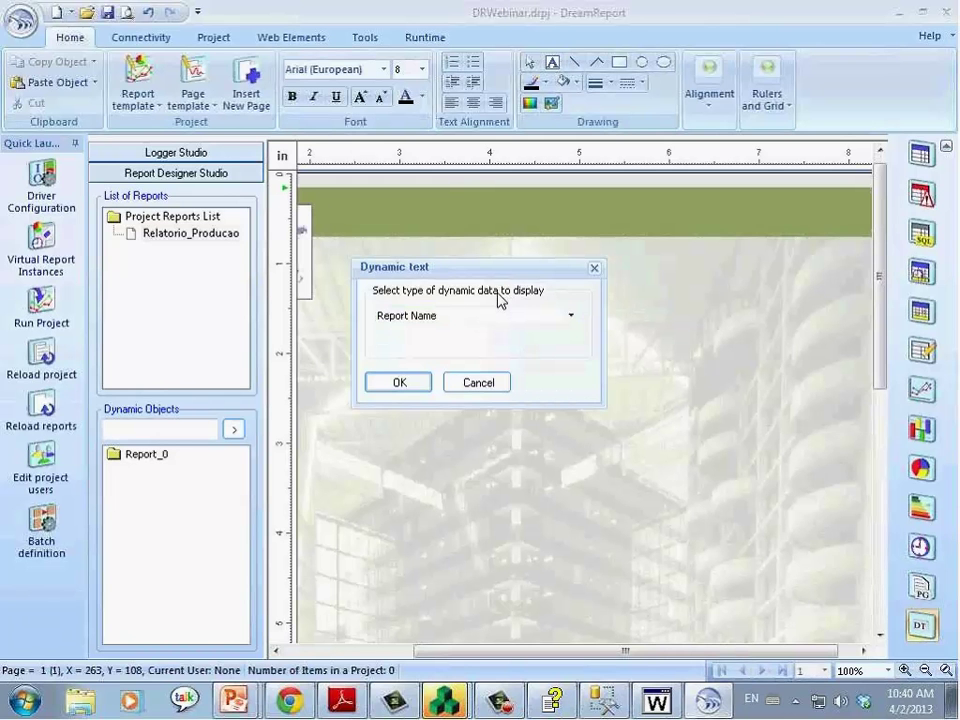
click(569, 318)
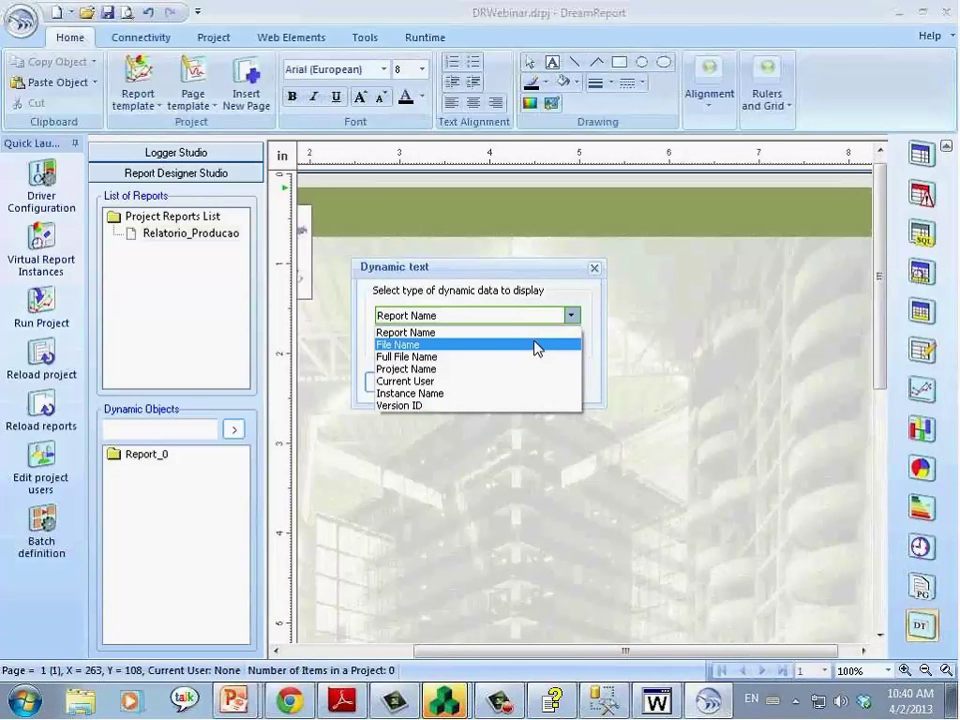
click(479, 333)
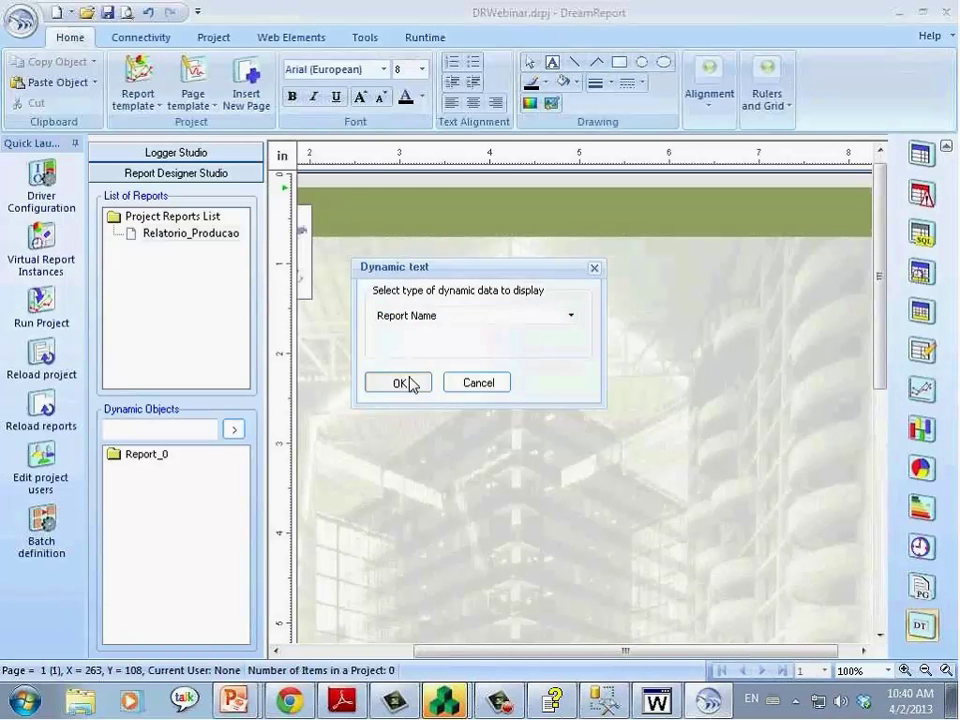
click(398, 384)
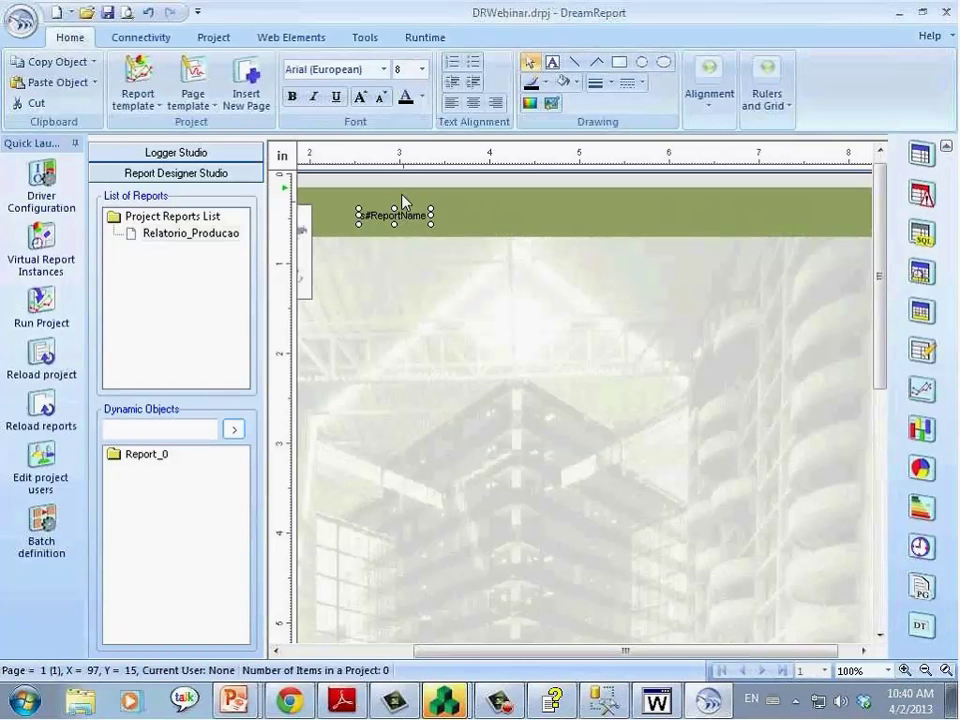
Set the report name text's font size to 28 and move it fully inside the header band beside the world map
click(422, 69)
scroll(427, 330, down, 1)
scroll(425, 330, down, 2)
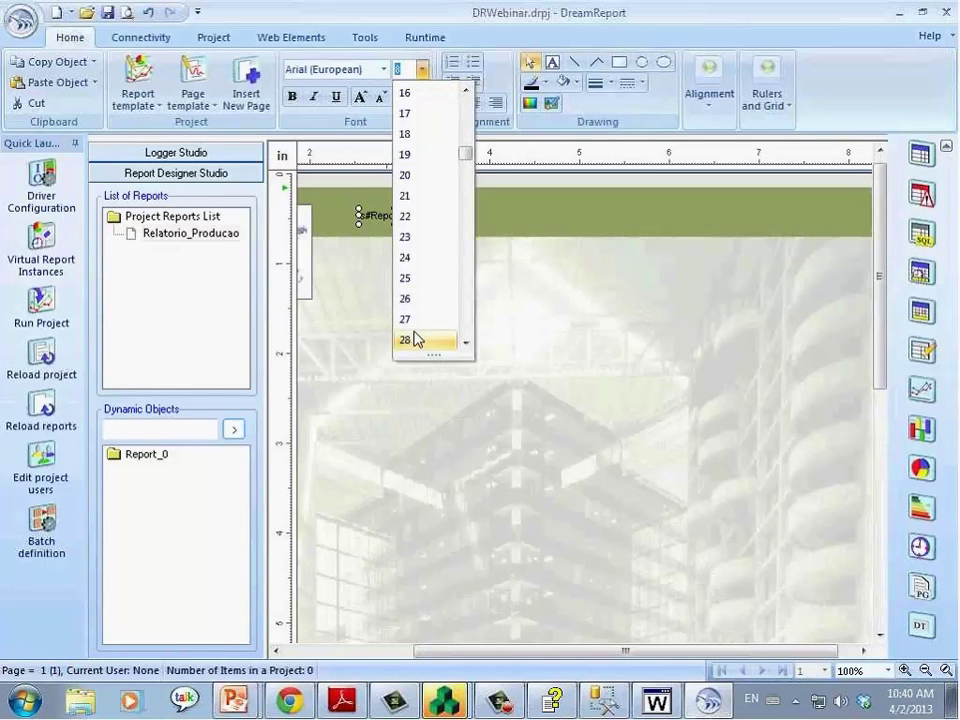
click(416, 340)
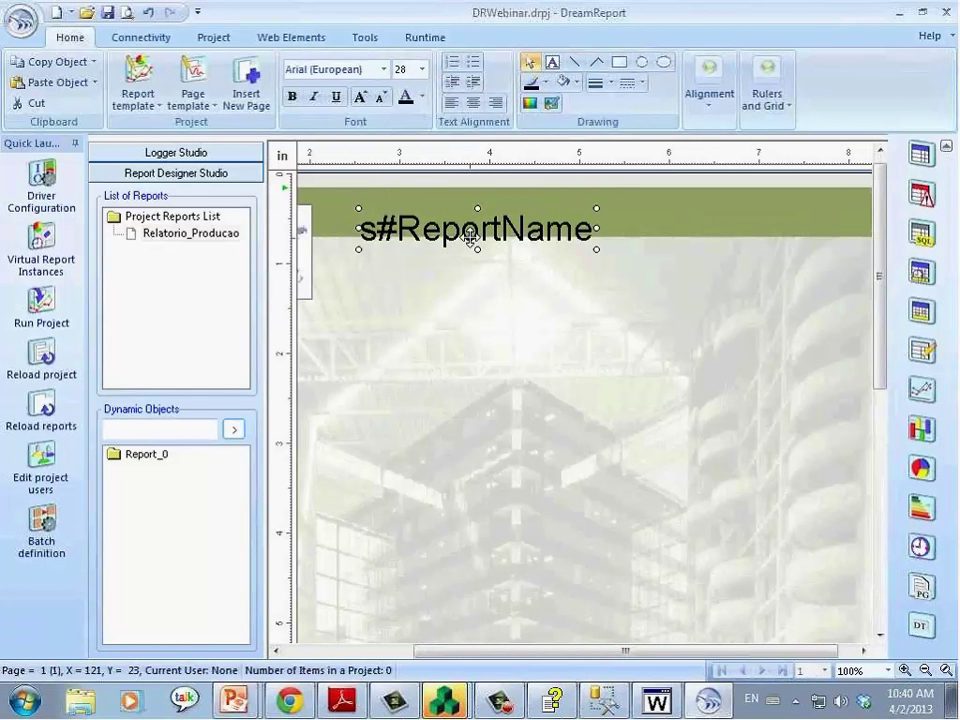
drag(470, 234, 450, 230)
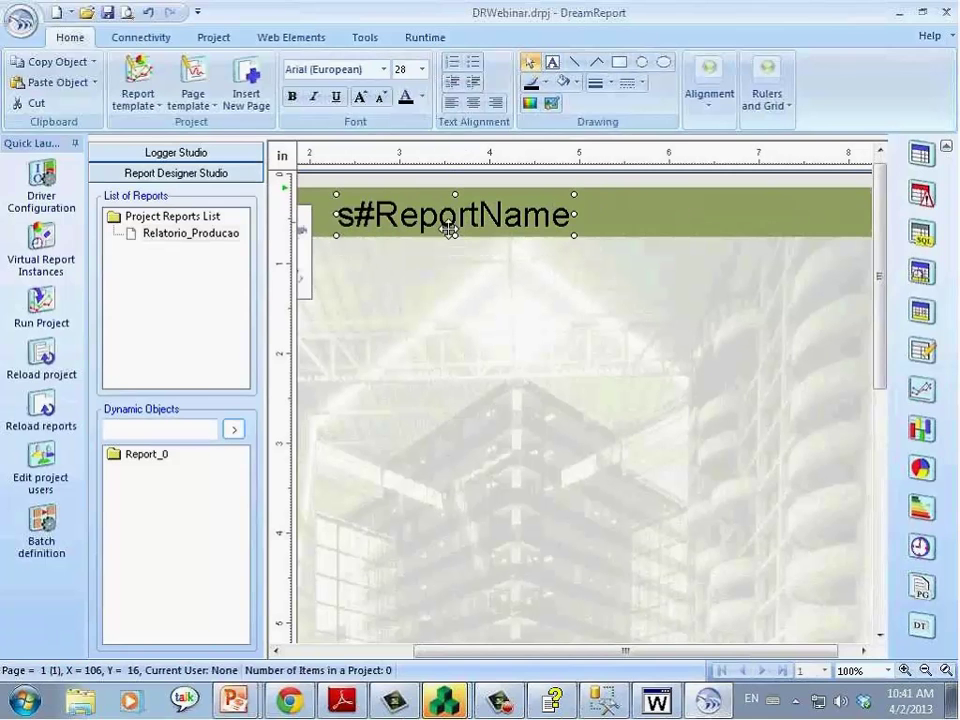
click(664, 217)
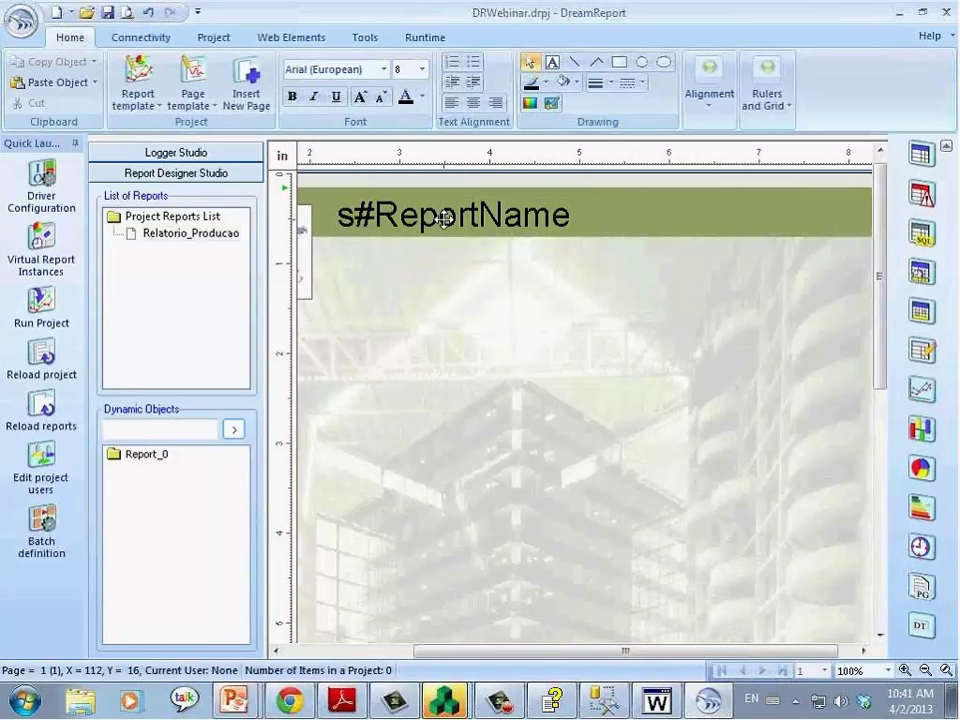
Add a date/time object named DataHora at the right end of the header band, with Date and Time appearance and dd/MM/yyyy date format
click(918, 544)
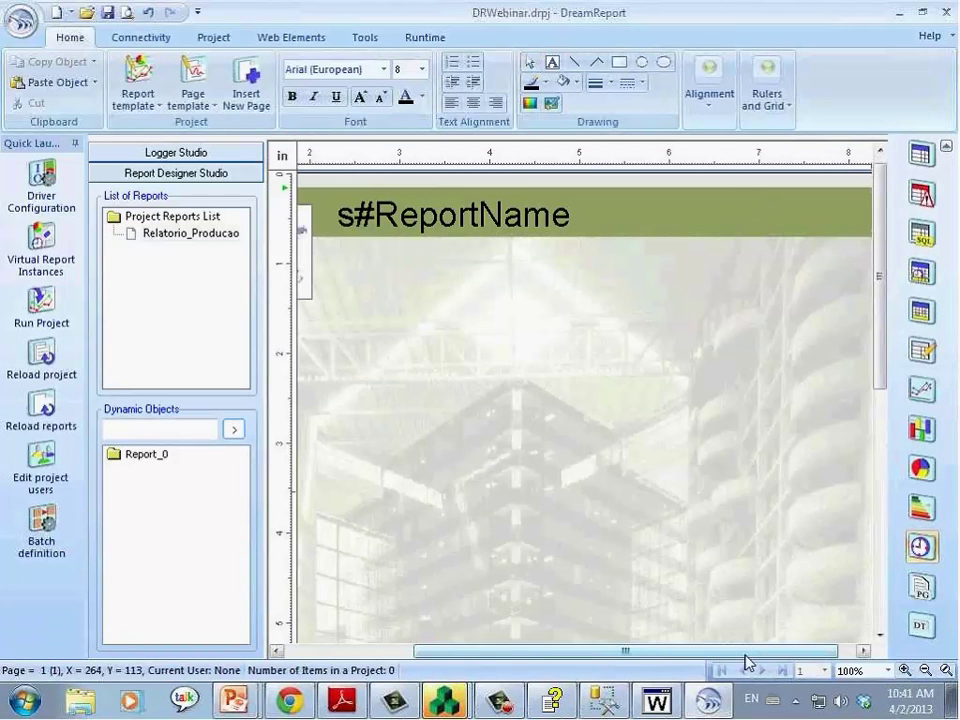
drag(754, 651, 772, 651)
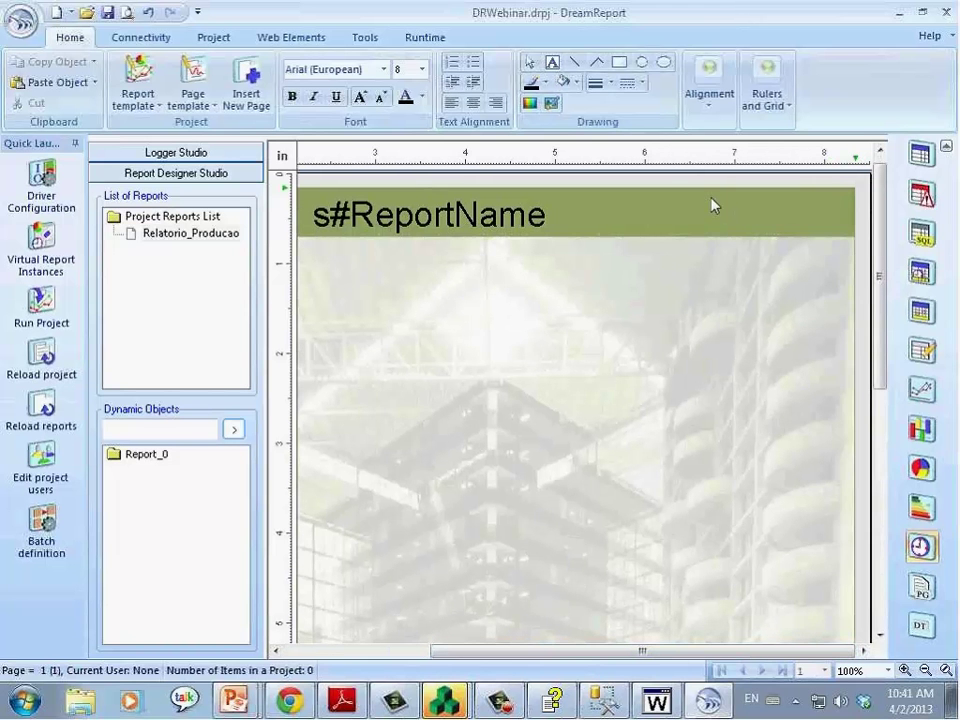
drag(845, 230, 799, 219)
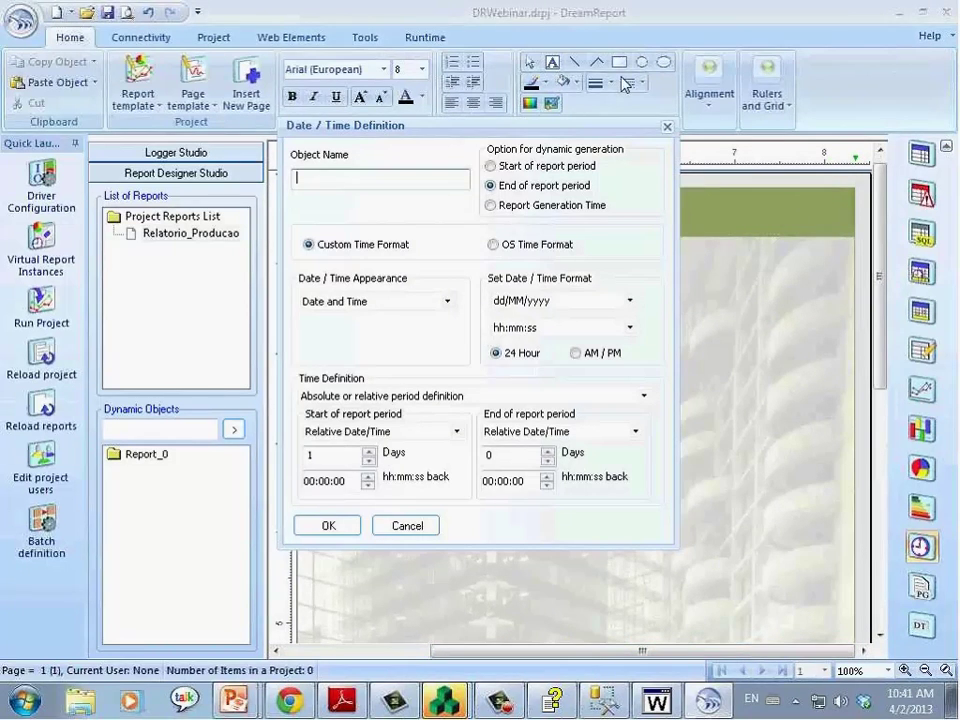
click(328, 183)
text(DataHora)
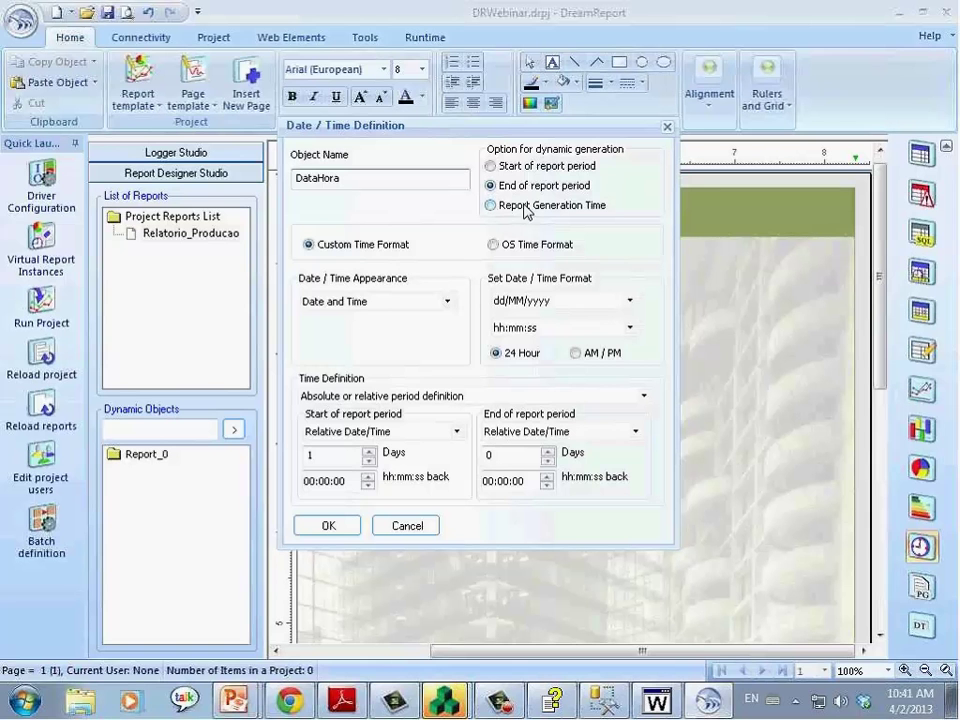
click(449, 303)
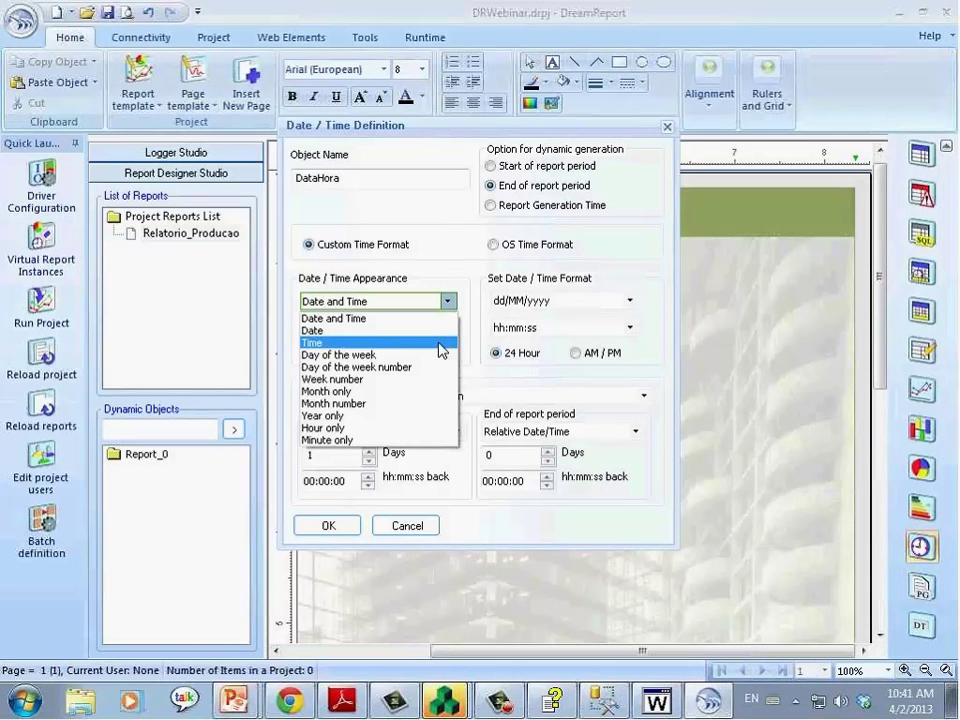
click(334, 318)
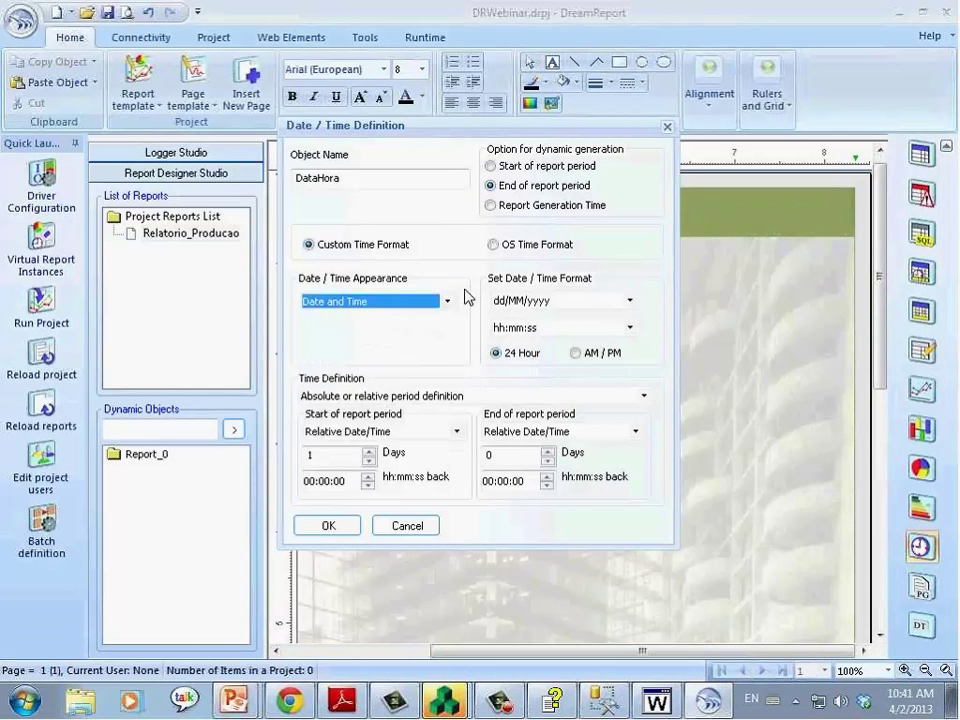
click(575, 300)
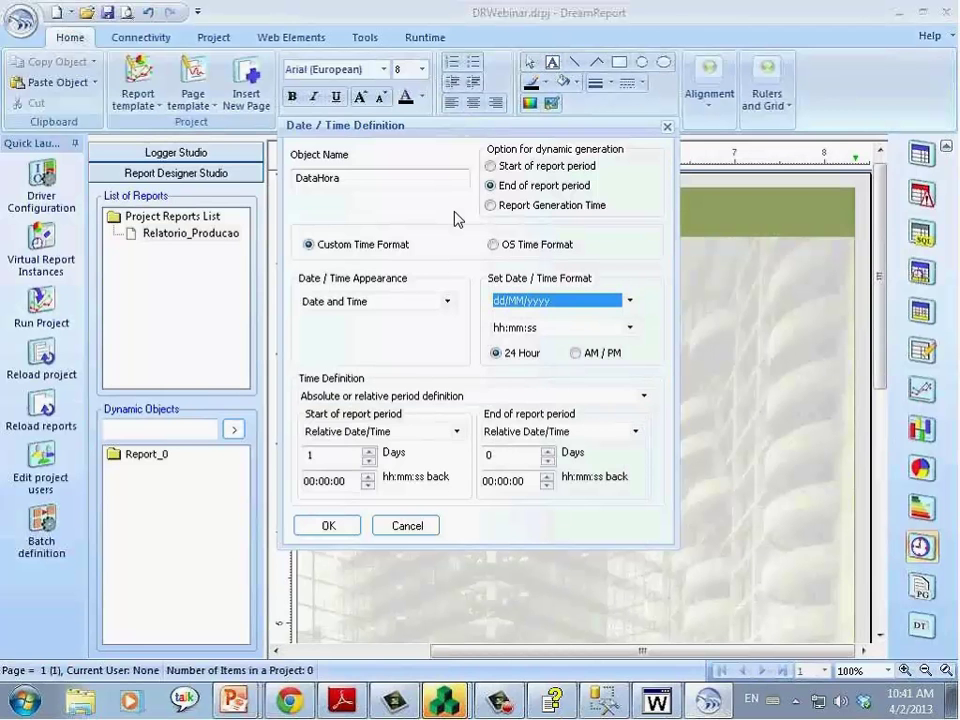
click(328, 528)
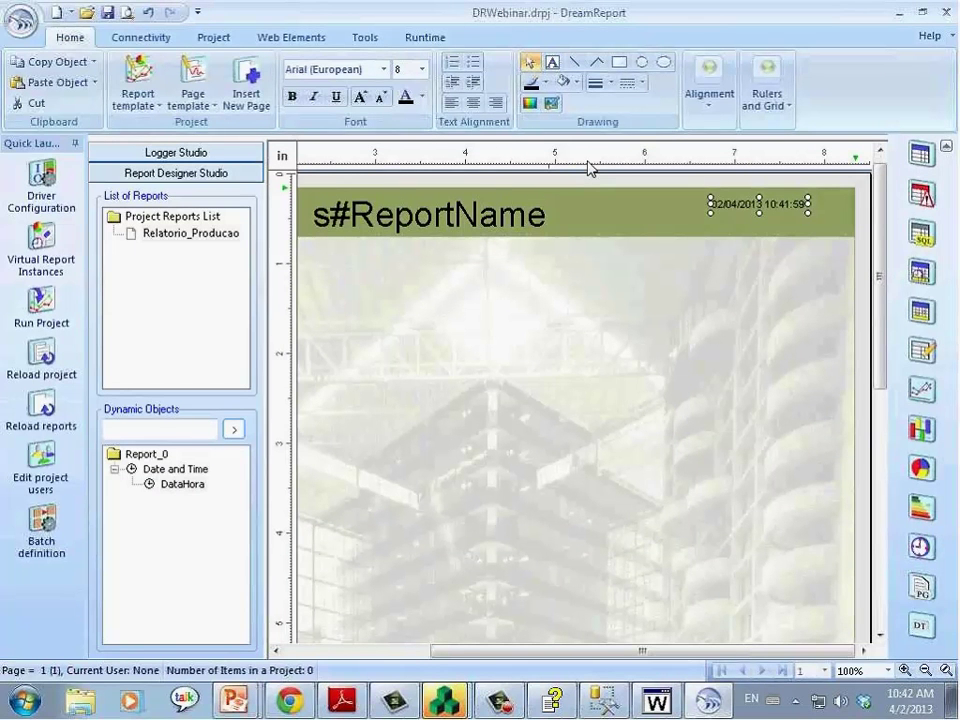
Set the date/time text's font size to 10 and move it closer to the right edge of the header band
drag(767, 205, 788, 207)
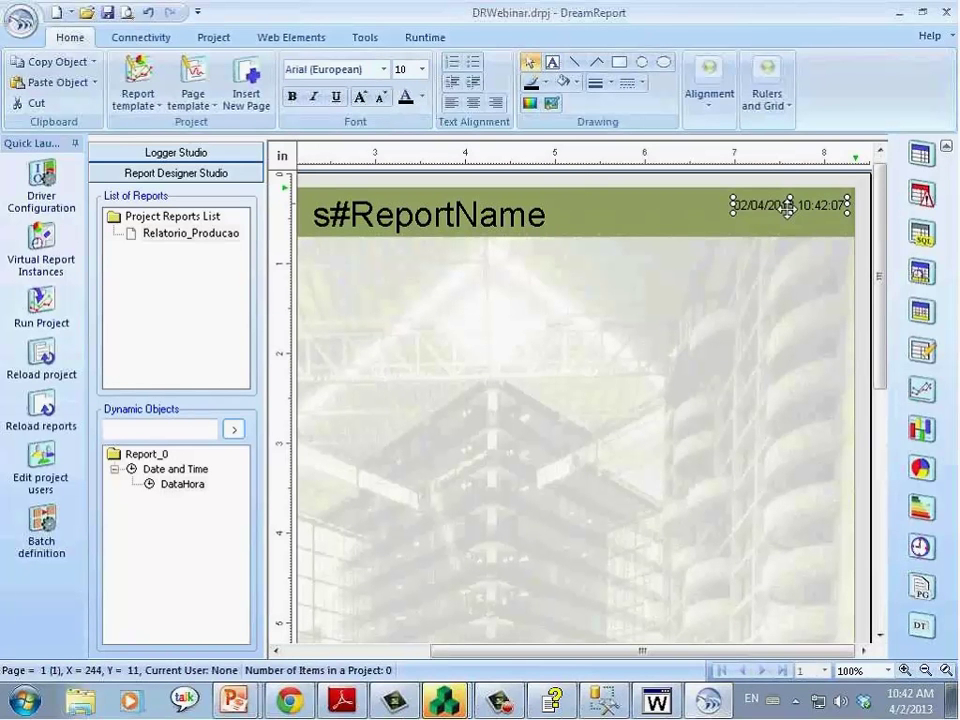
key(ctrl+z)
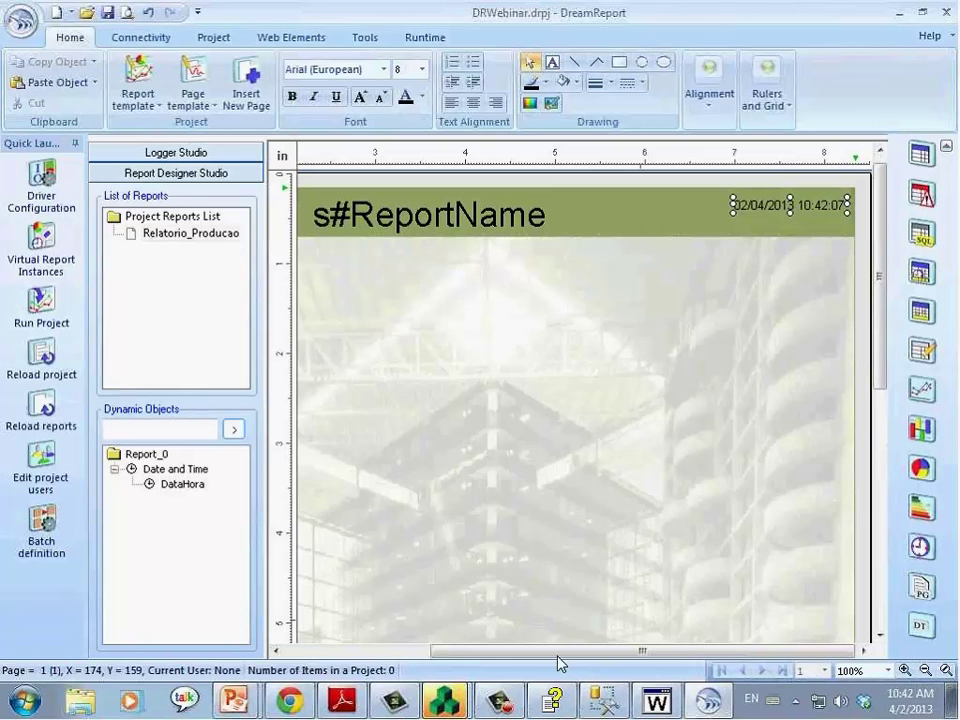
scroll(558, 663, left, 5)
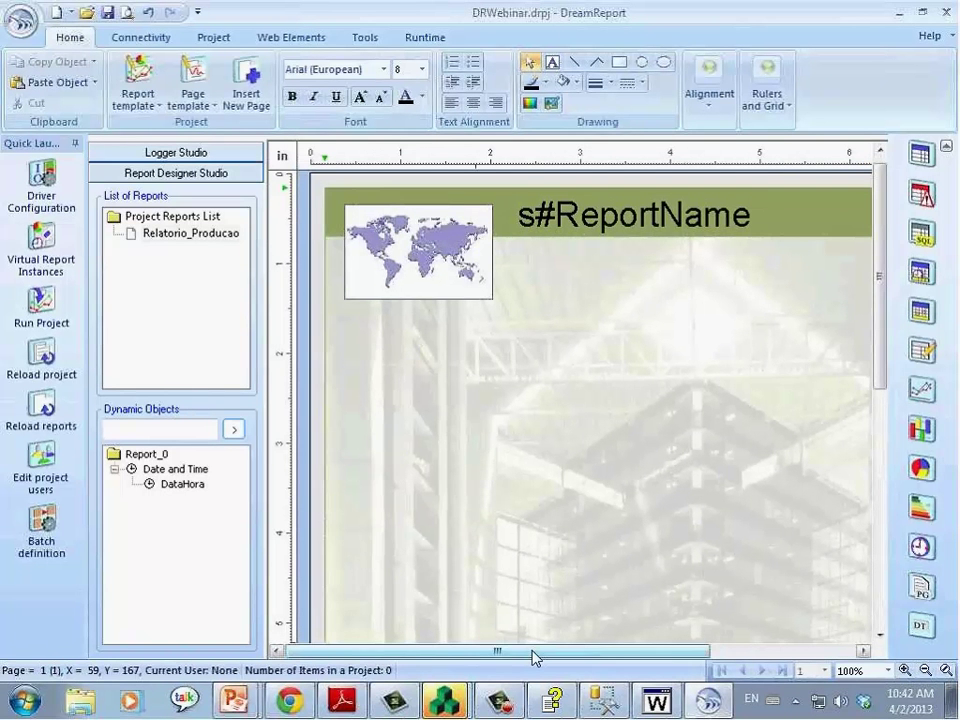
Draw a line chart object about 5.8 in wide and 2 in tall below the world map picture
scroll(535, 657, right, 2)
scroll(510, 658, left, 2)
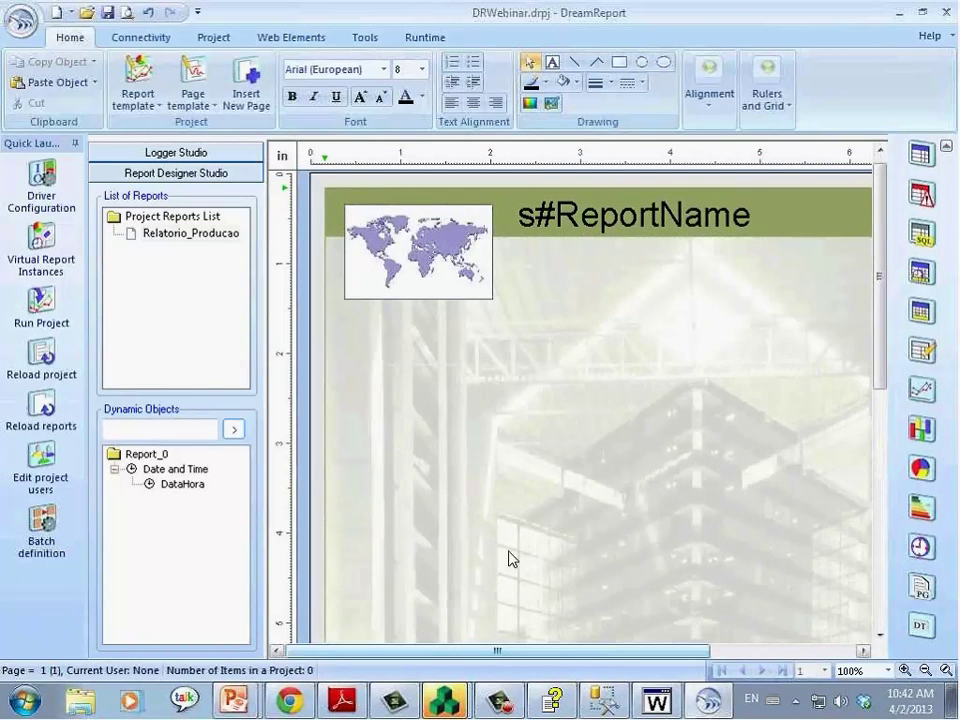
scroll(510, 561, down, 1)
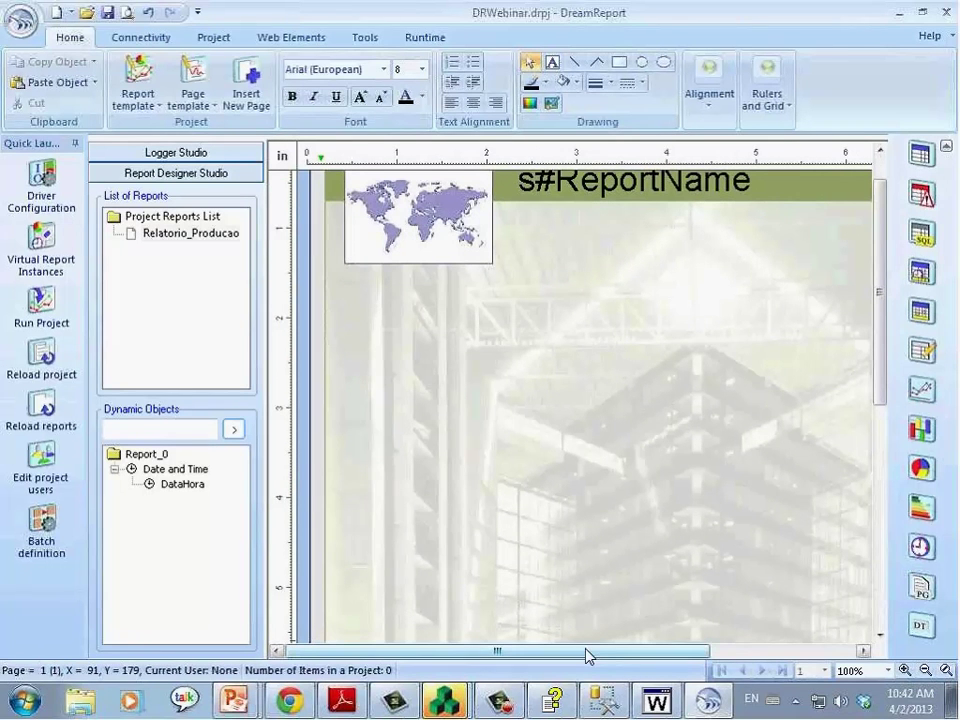
drag(588, 656, 612, 656)
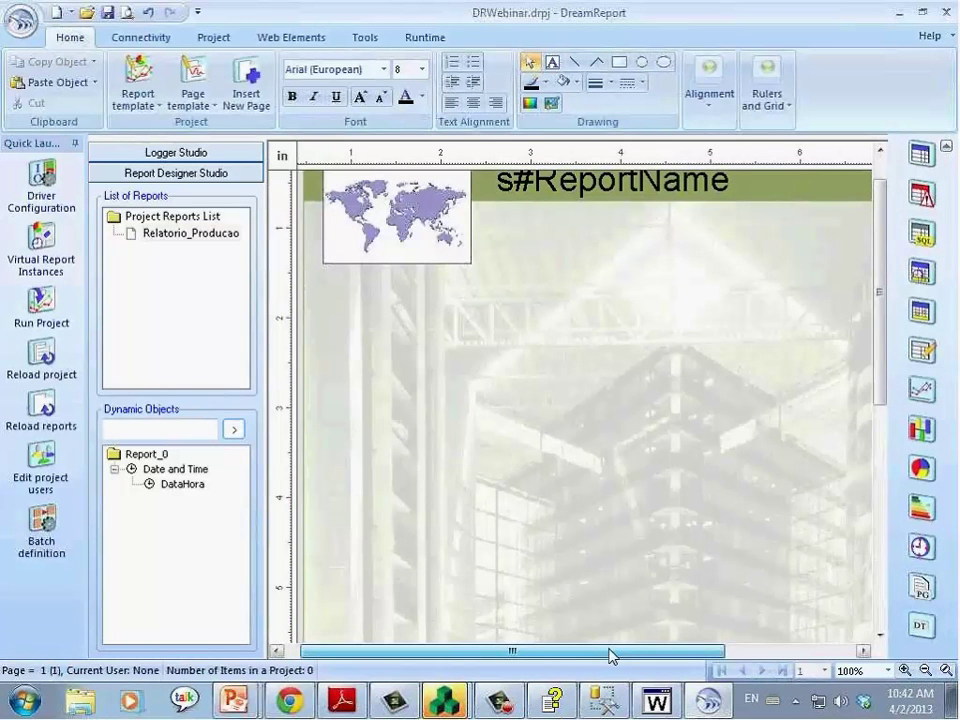
mouse_move(612, 656)
mouse_down()
mouse_move(630, 656)
mouse_move(596, 656)
mouse_up()
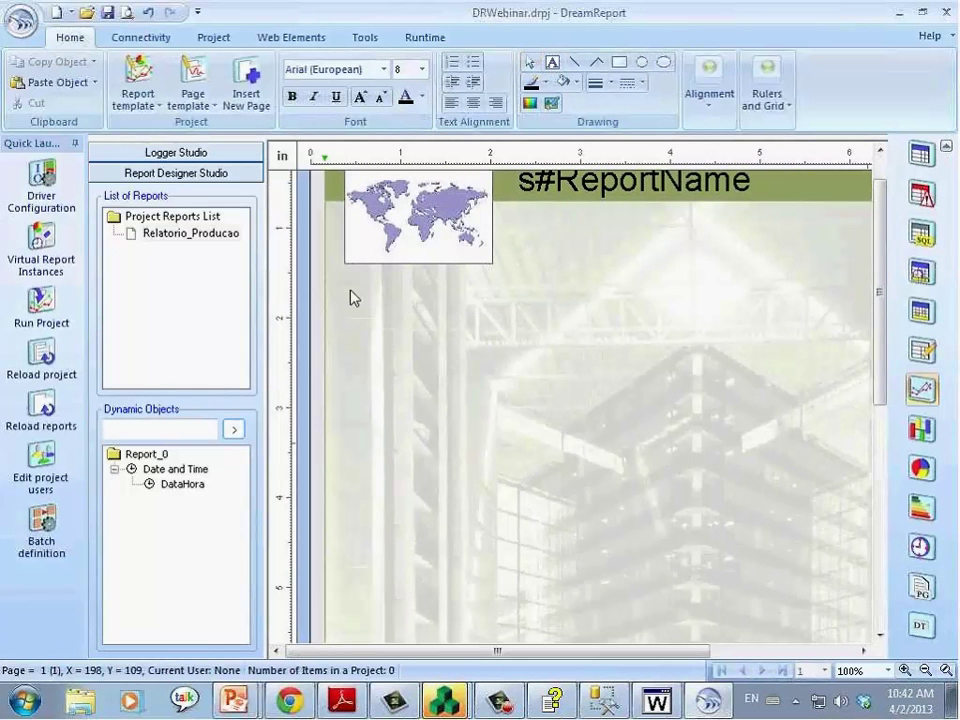
drag(365, 343, 872, 473)
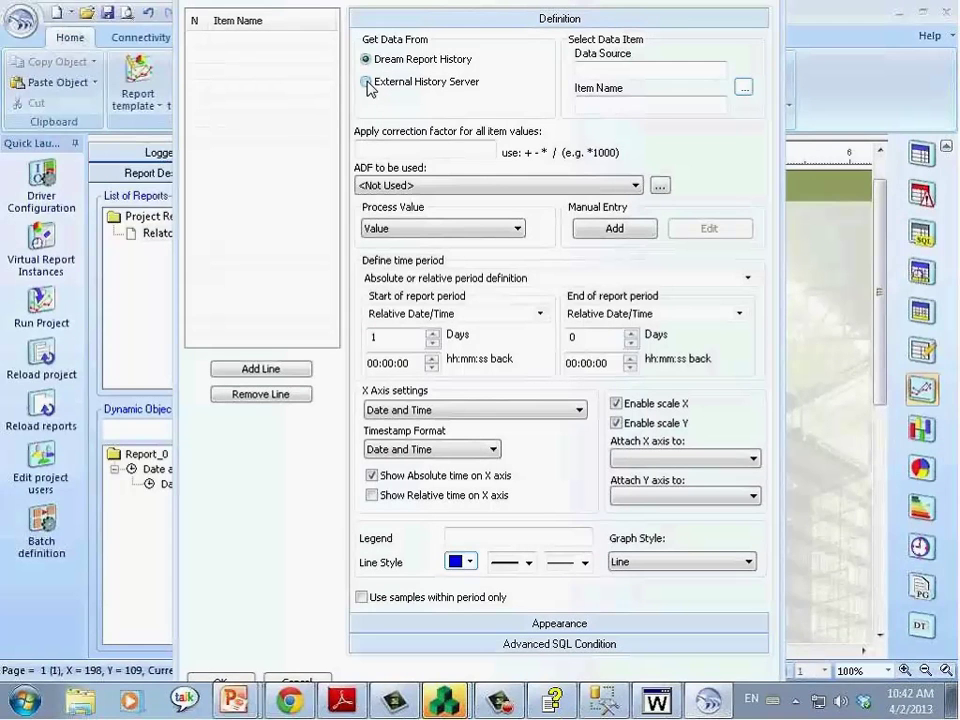
Set the chart to get data from External History Server, using data source InduSoft and item FoodTank/1/Level
click(368, 88)
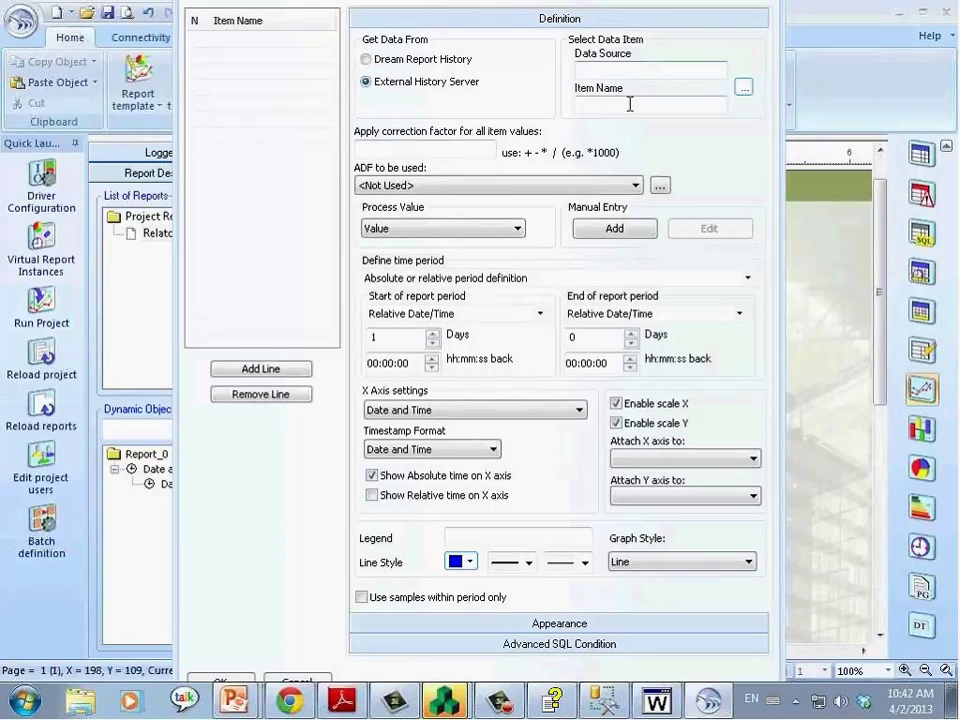
click(744, 88)
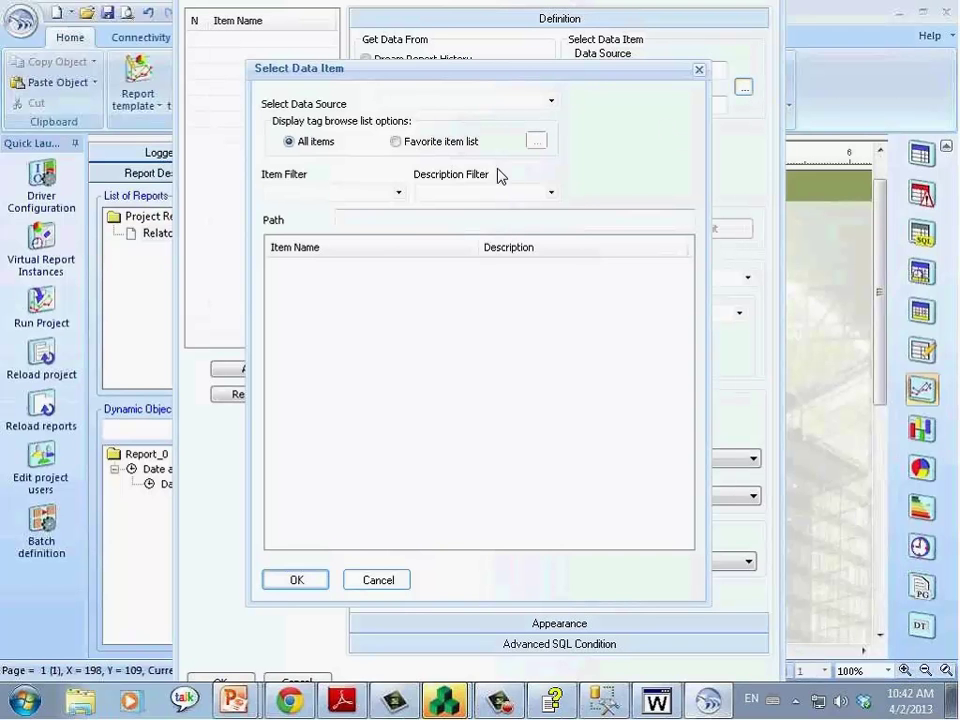
click(550, 101)
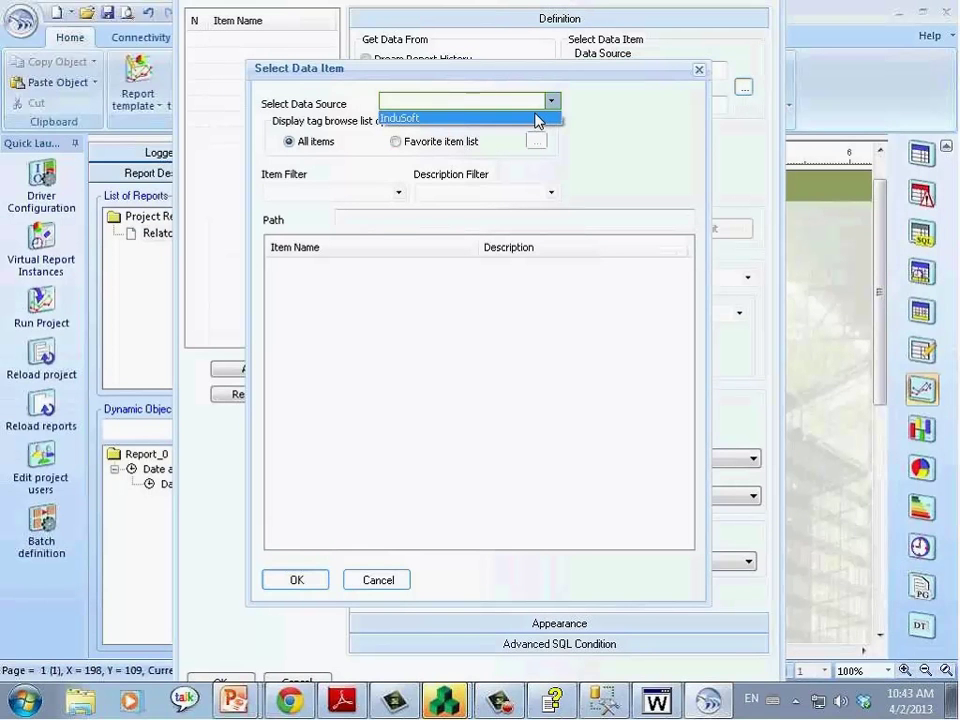
click(537, 119)
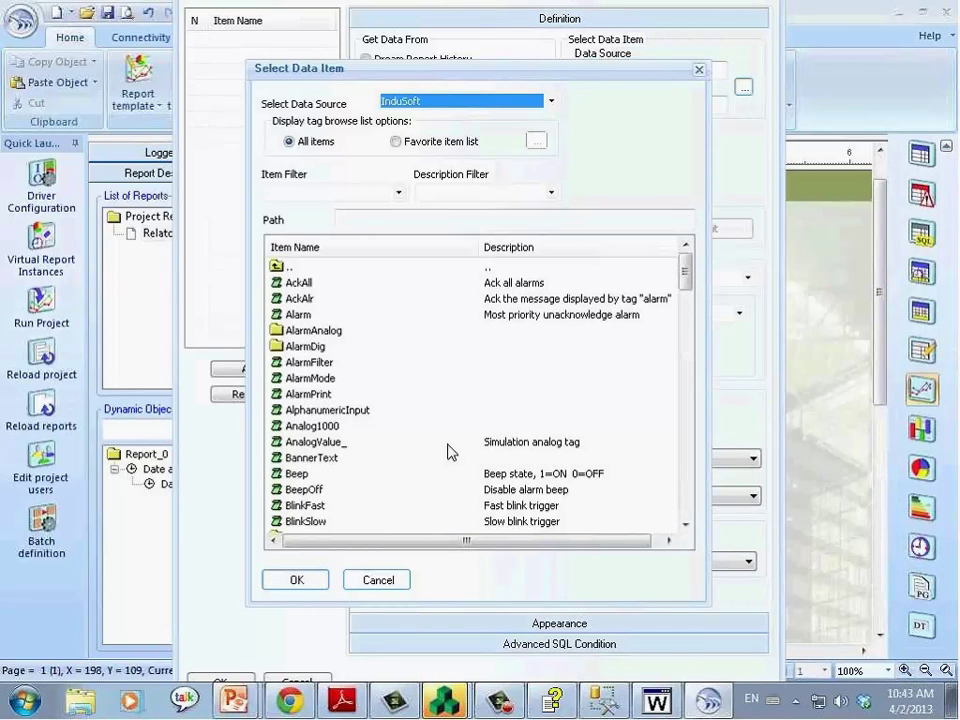
drag(685, 272, 686, 332)
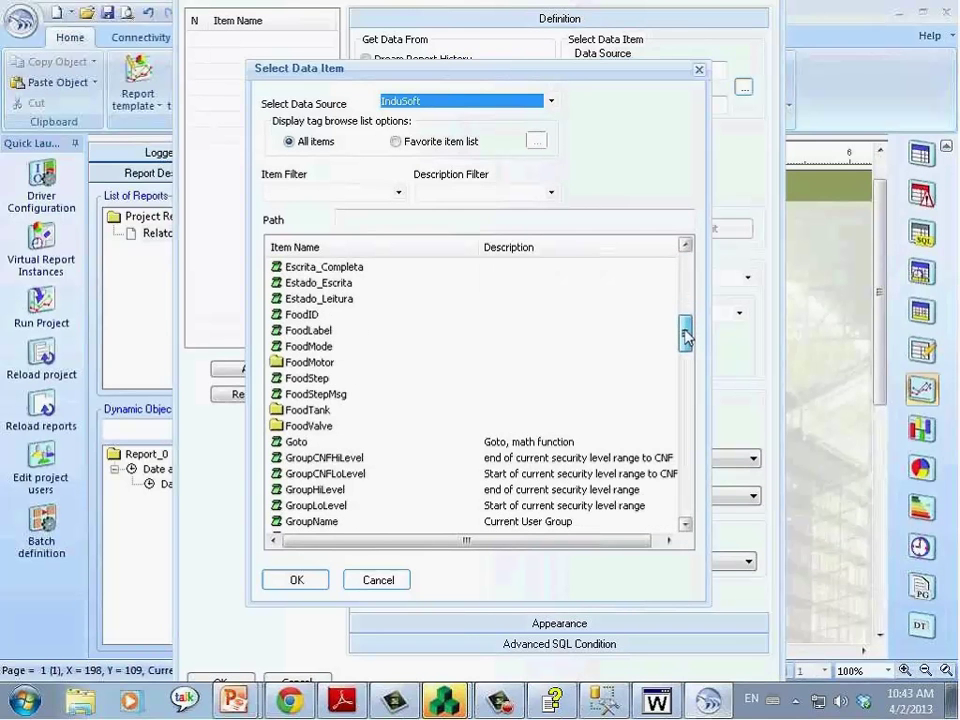
double_click(312, 410)
double_click(289, 302)
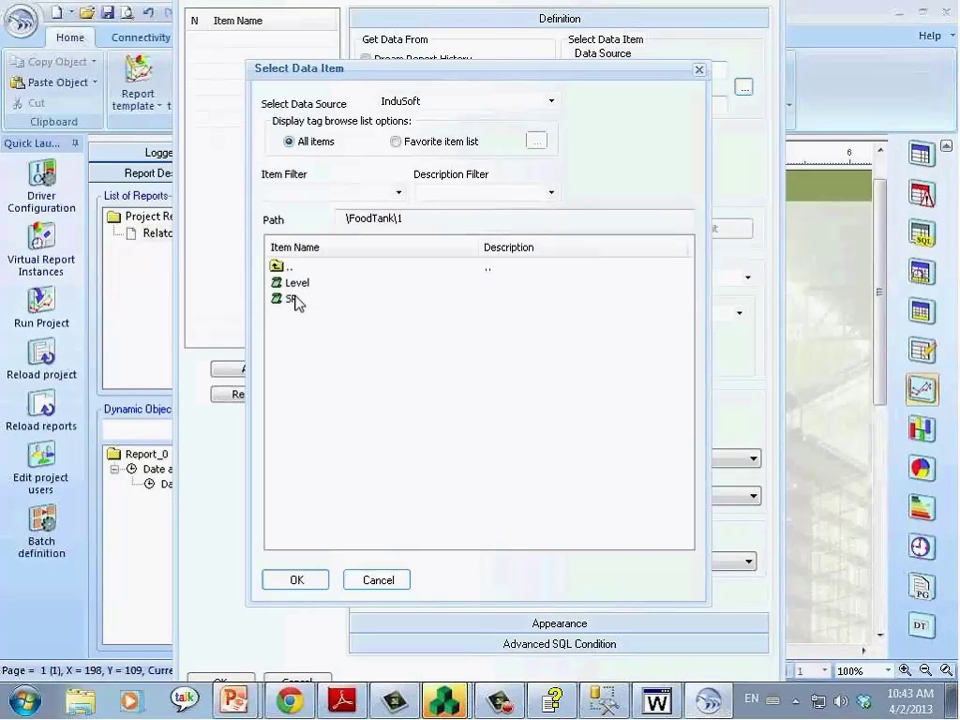
click(297, 285)
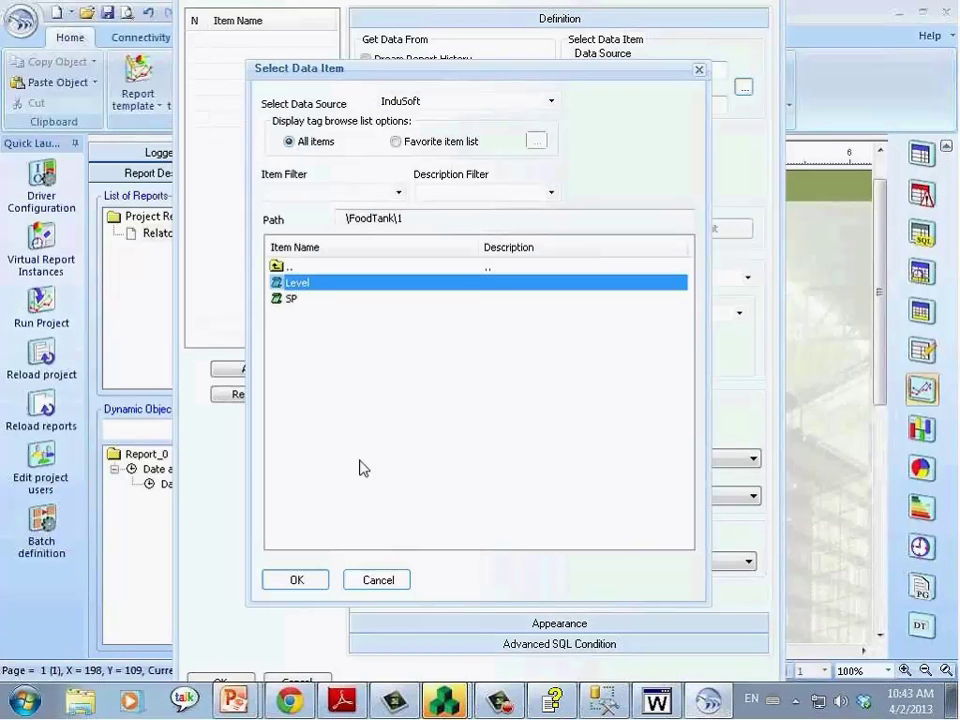
click(283, 582)
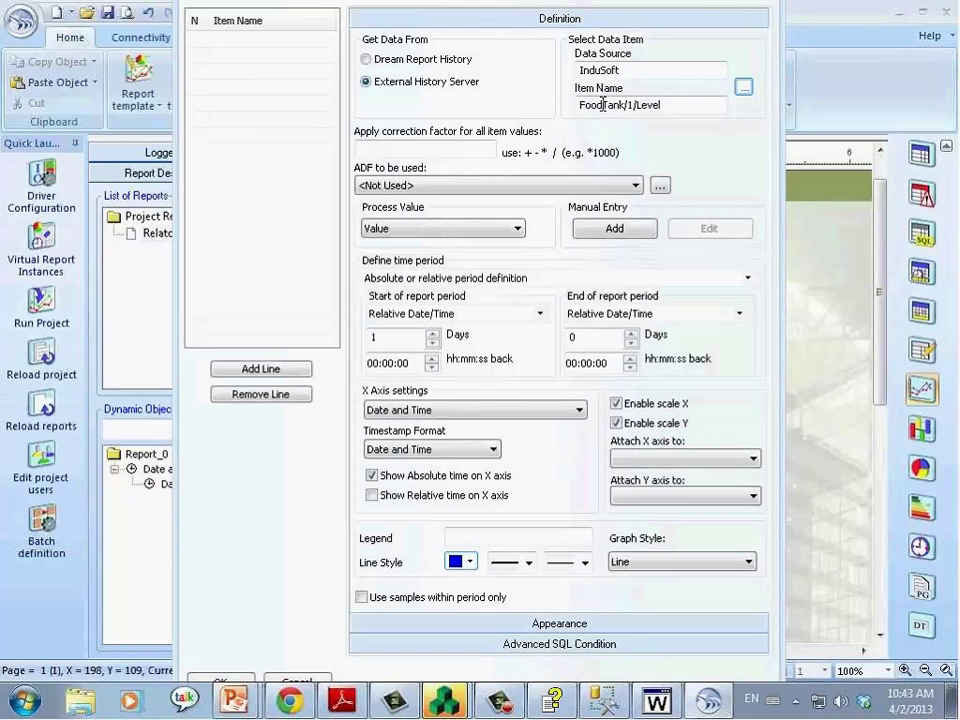
Set the start of the chart's report period to 0 days and 00:10:00 back
double_click(388, 338)
text(0)
click(388, 364)
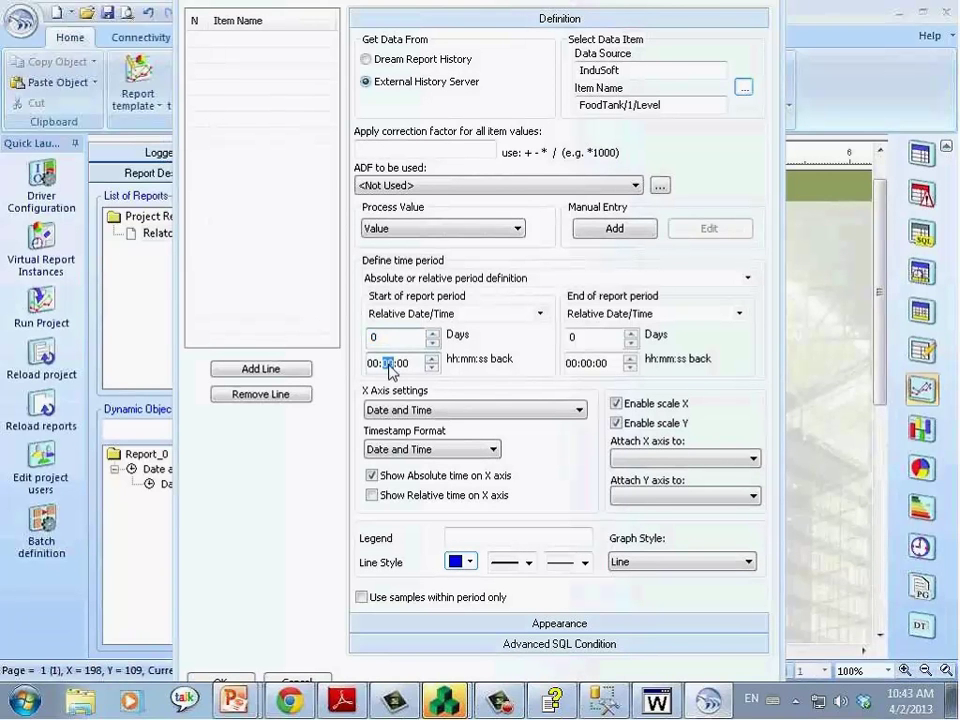
text(10)
Set the line colour to cyan, add the FoodTank/1/Level line to the chart and accept the chart settings
click(470, 563)
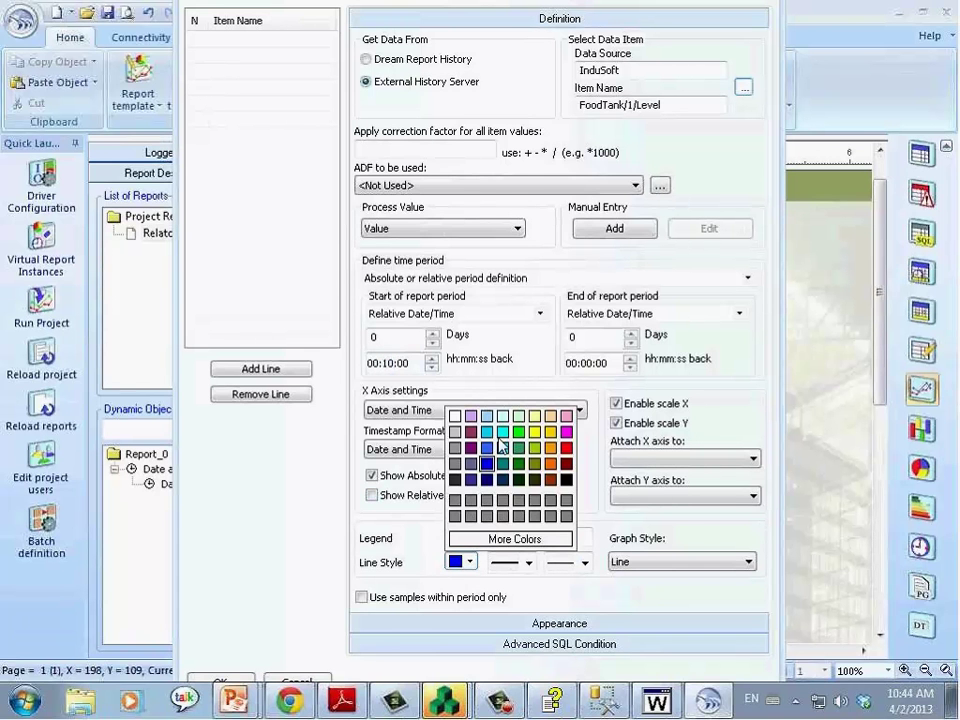
click(501, 434)
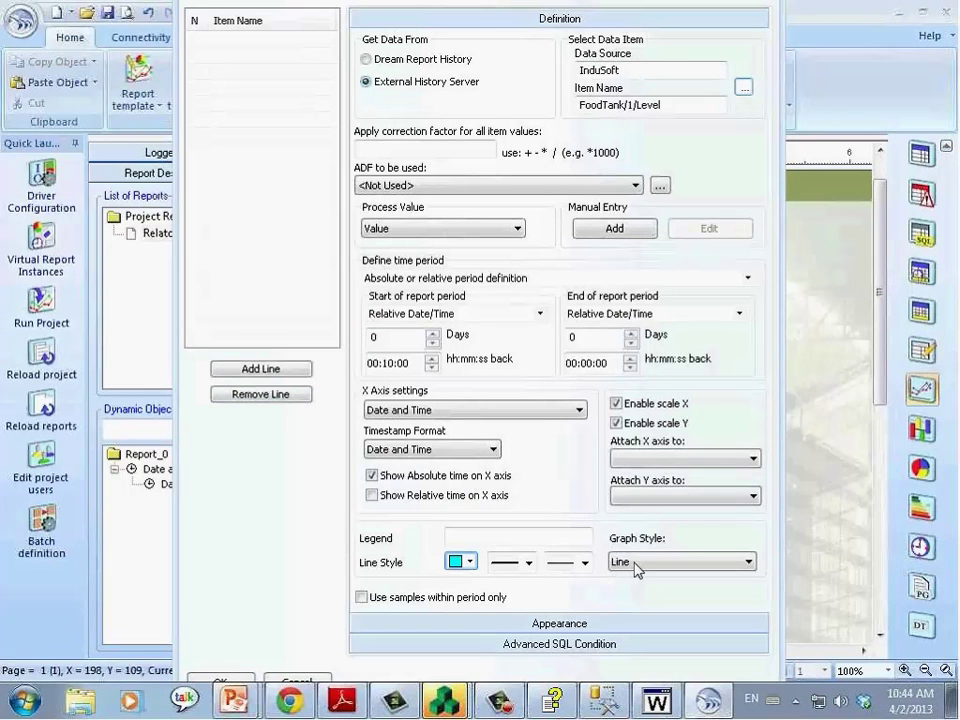
click(261, 370)
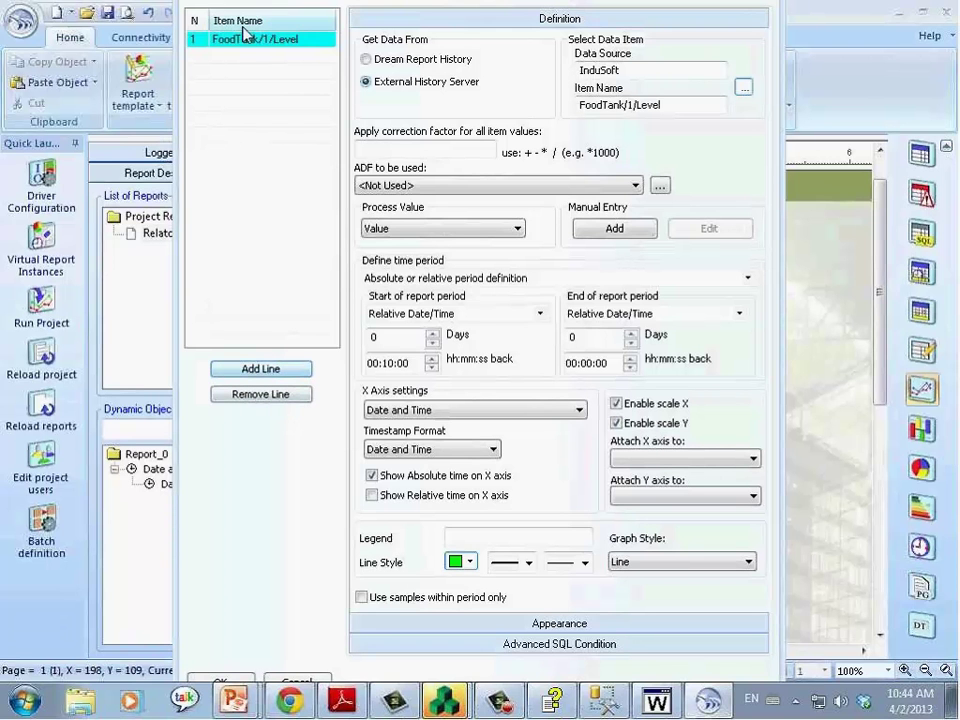
click(240, 683)
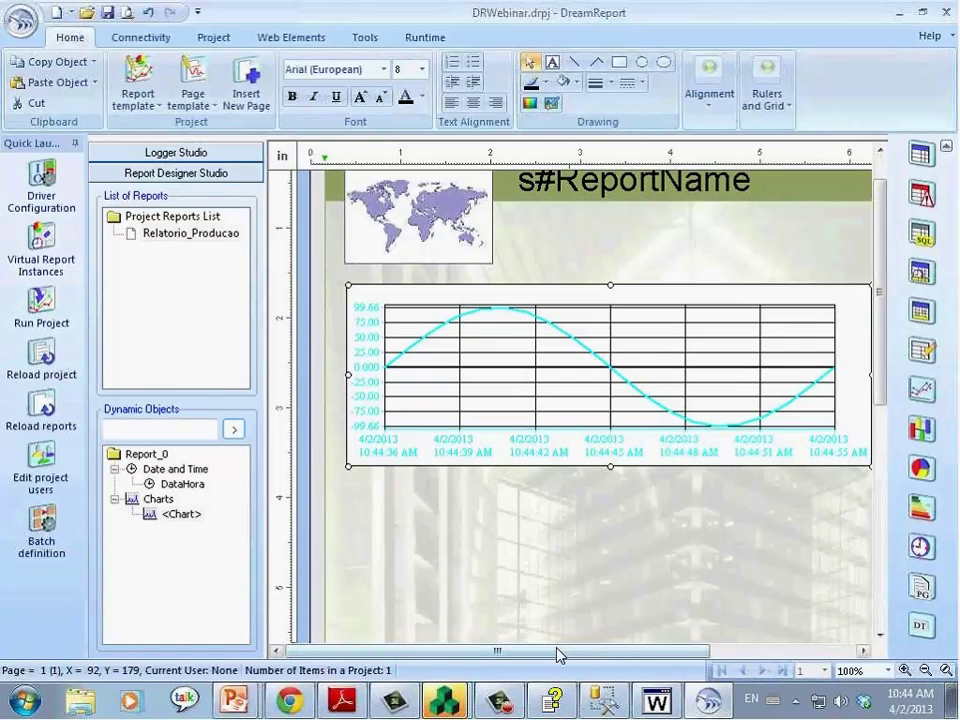
Enlarge the chart to about 7.7 in wide, spanning the page, and about 2.6 in tall
drag(557, 657, 583, 657)
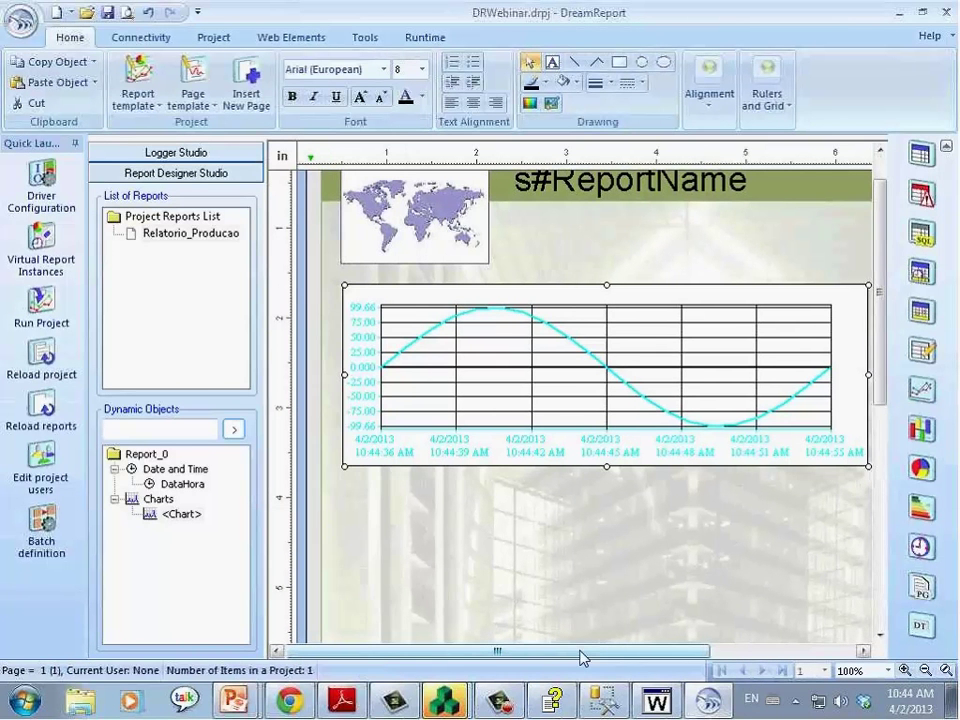
scroll(583, 657, right, 5)
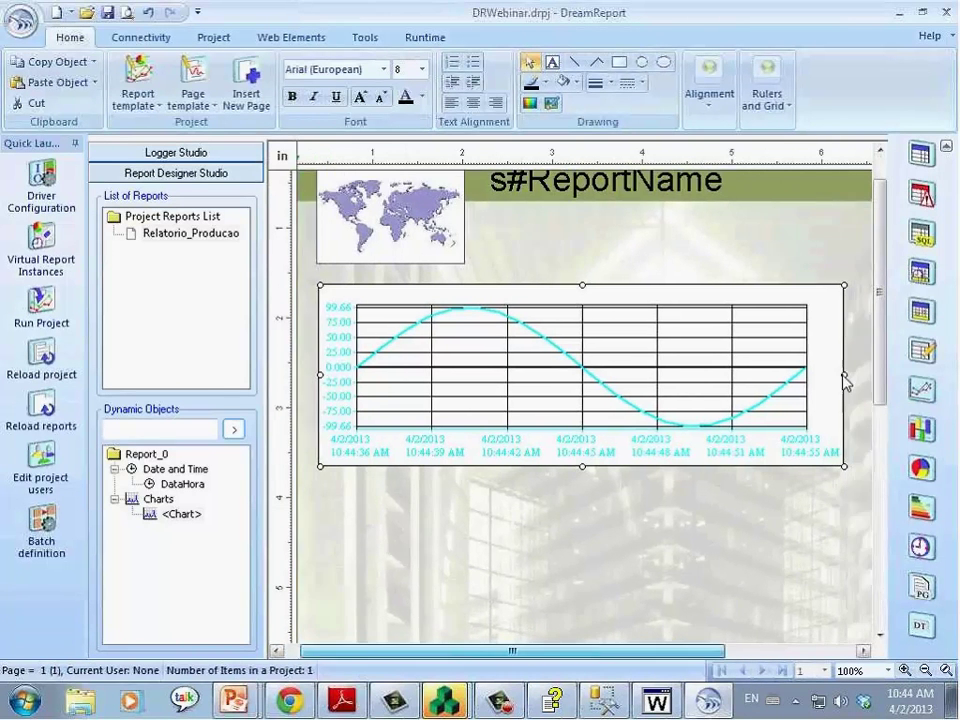
scroll(533, 662, left, 3)
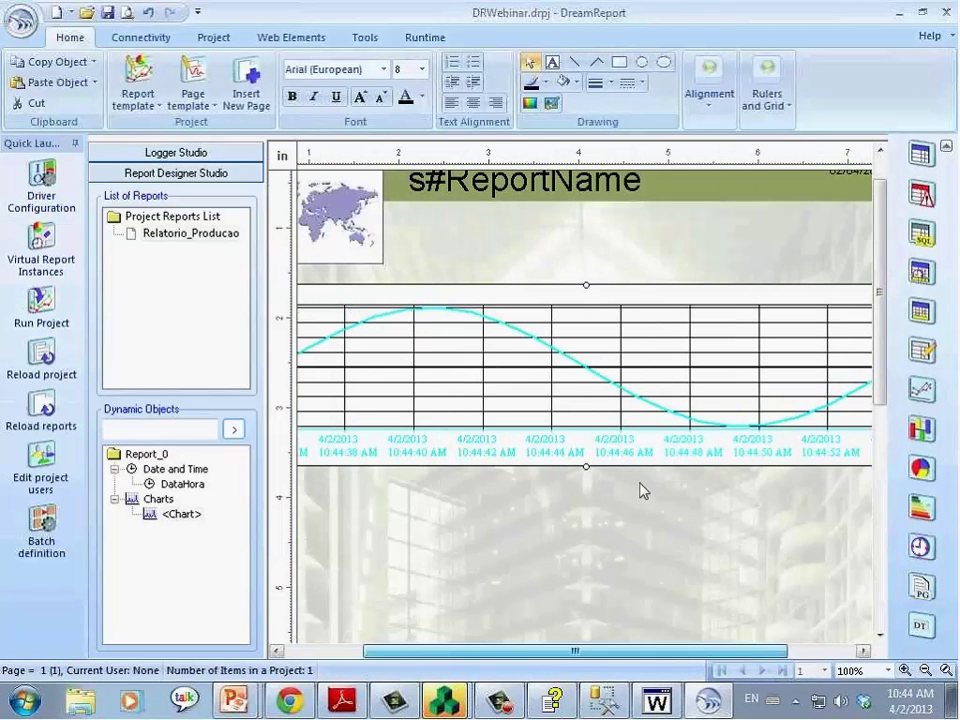
scroll(643, 490, left, 1)
drag(630, 467, 630, 520)
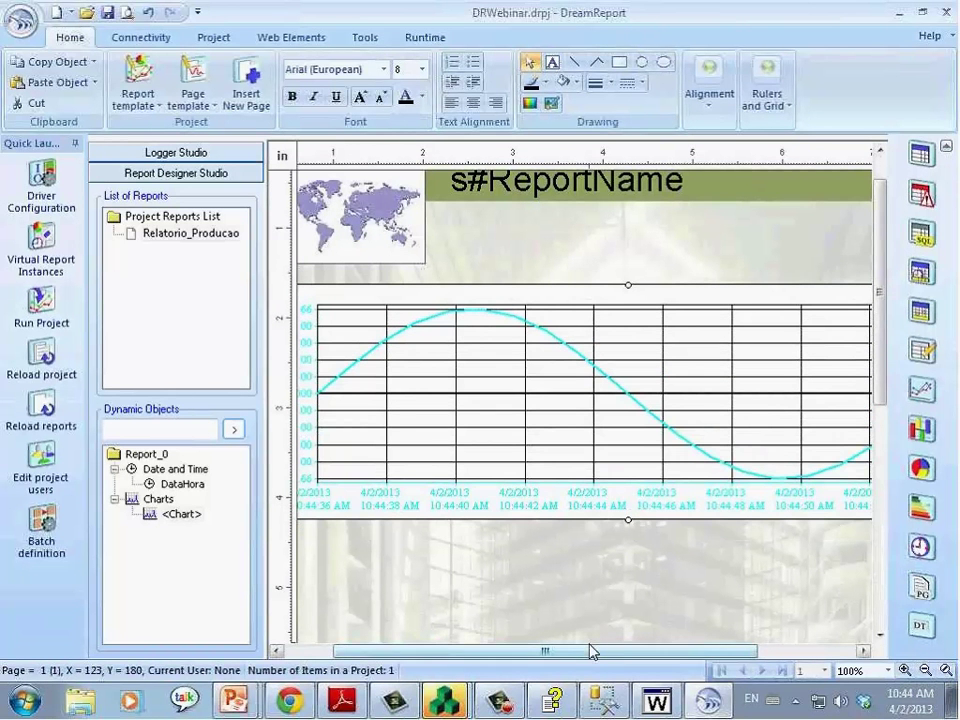
drag(590, 651, 544, 653)
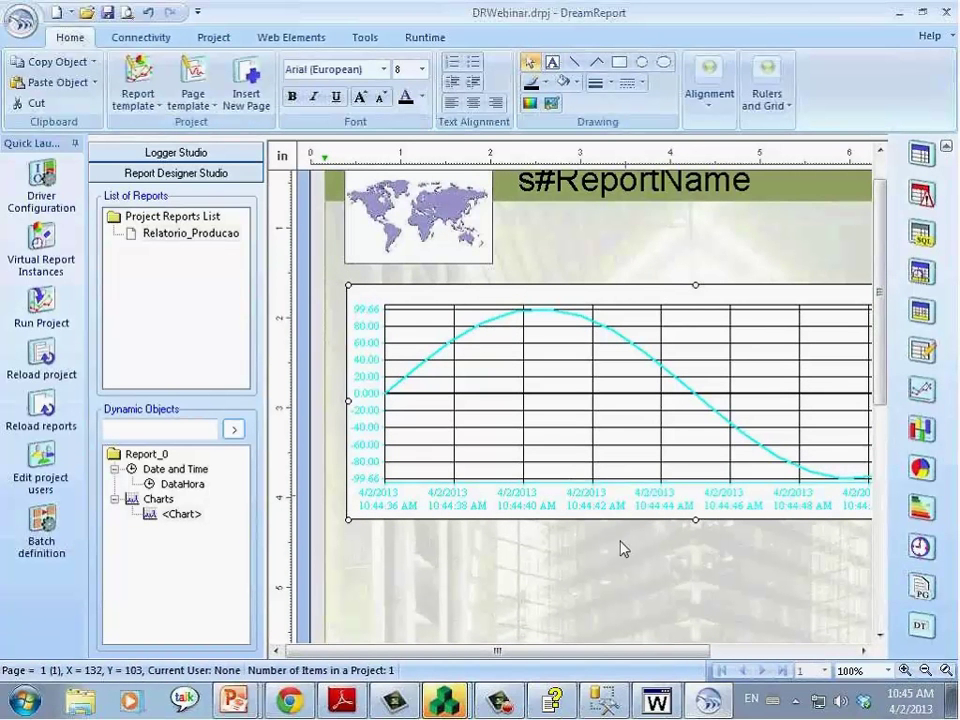
Switch to the InduSoft Web Studio demo application and view Tank TK101's level trend in the Food and Beverage industry screen
mouse_move(470, 694)
click(435, 657)
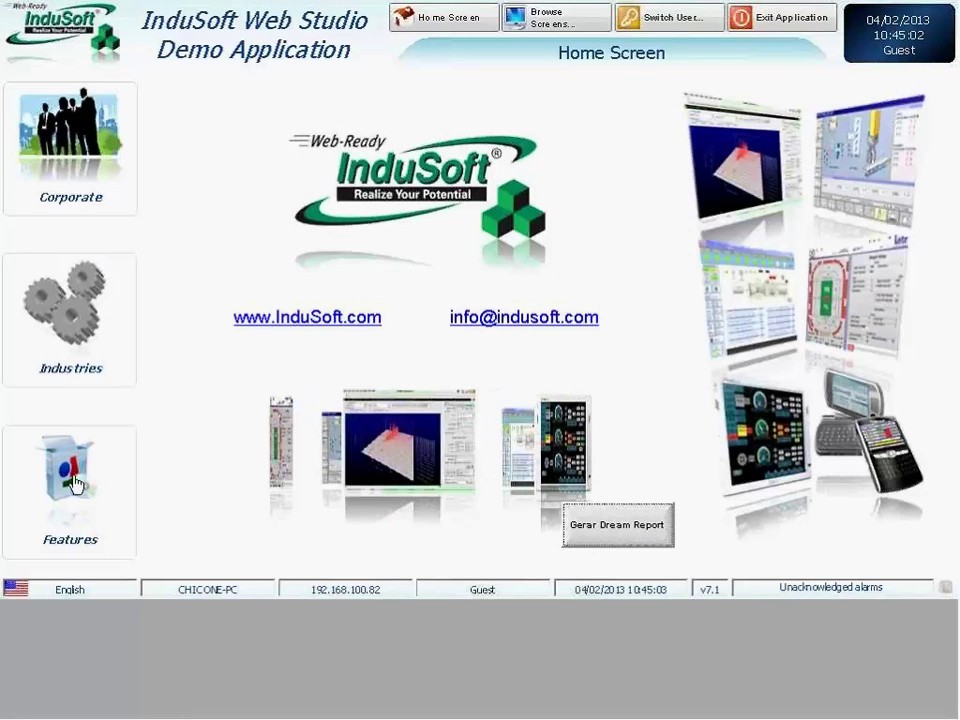
click(73, 335)
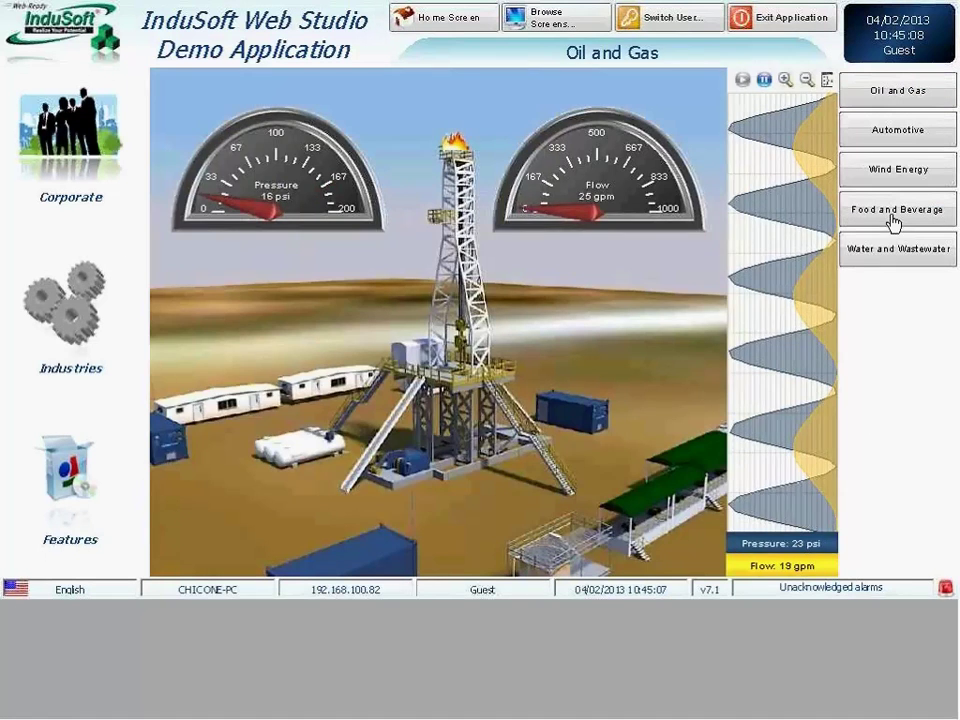
click(893, 214)
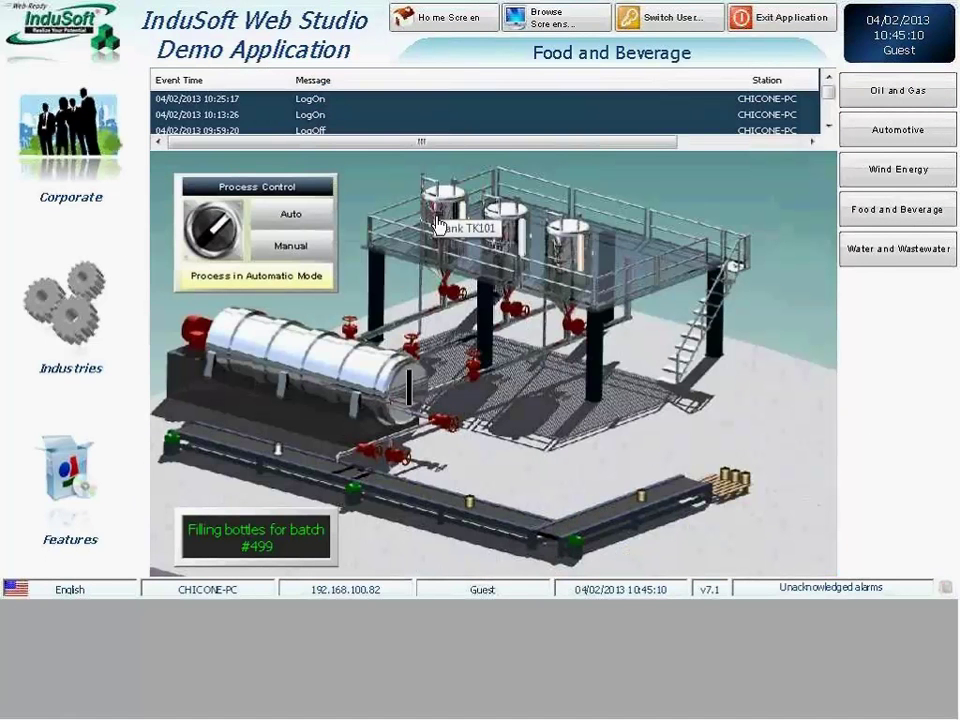
click(483, 303)
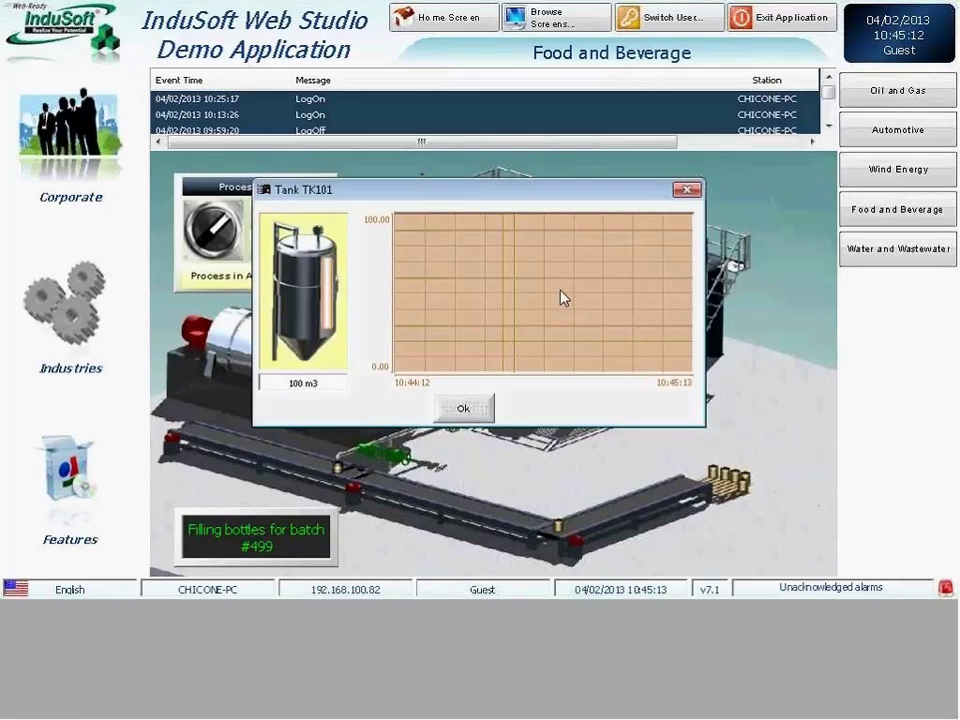
click(463, 408)
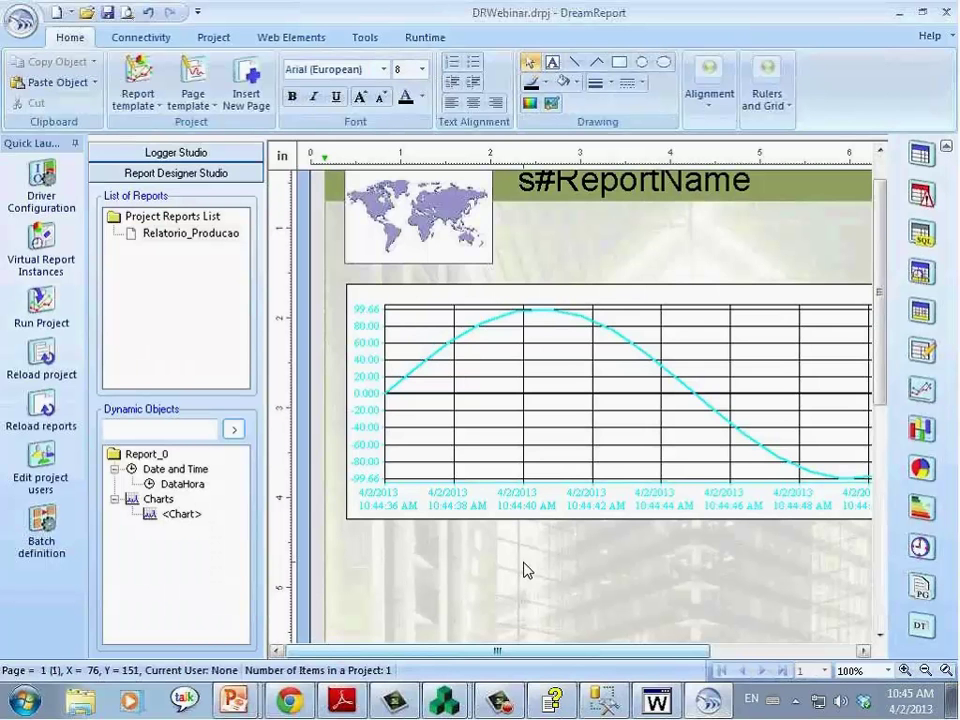
Save the DRWebinar project in Dream Report and start it in the Runtime Management Console
click(108, 14)
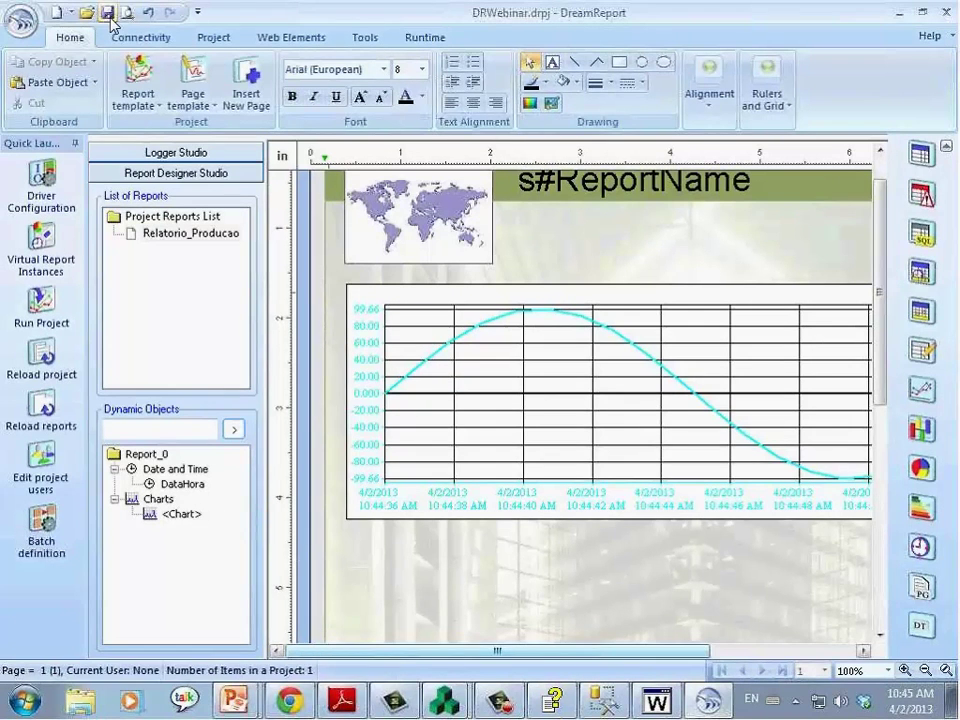
click(108, 14)
click(45, 357)
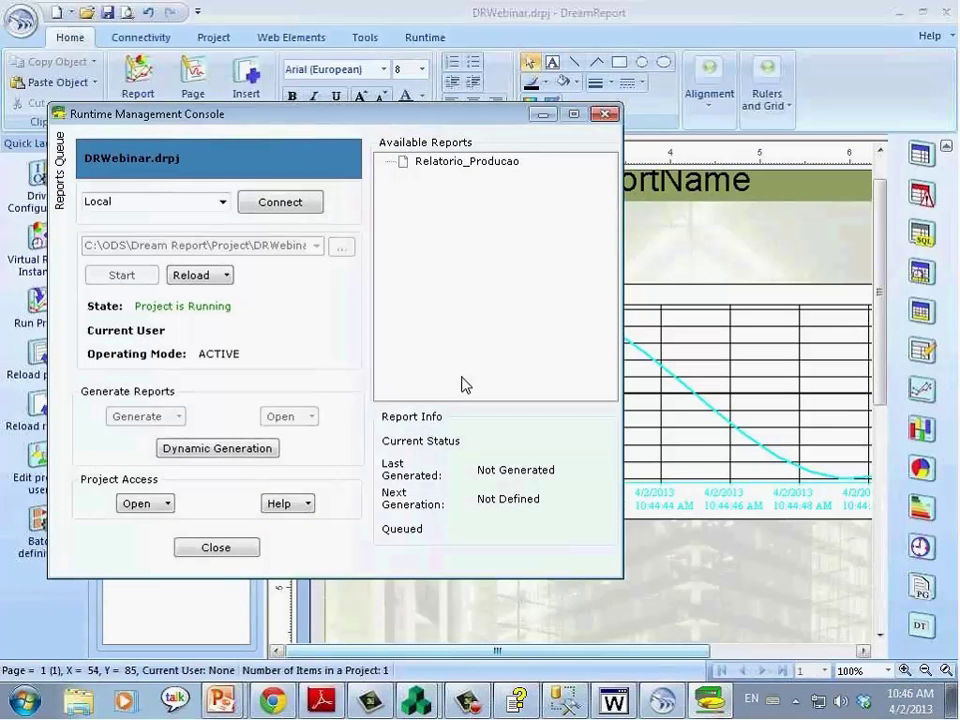
Generate the Relatorio_Producao report and open the resulting PDF in Adobe Reader
click(441, 167)
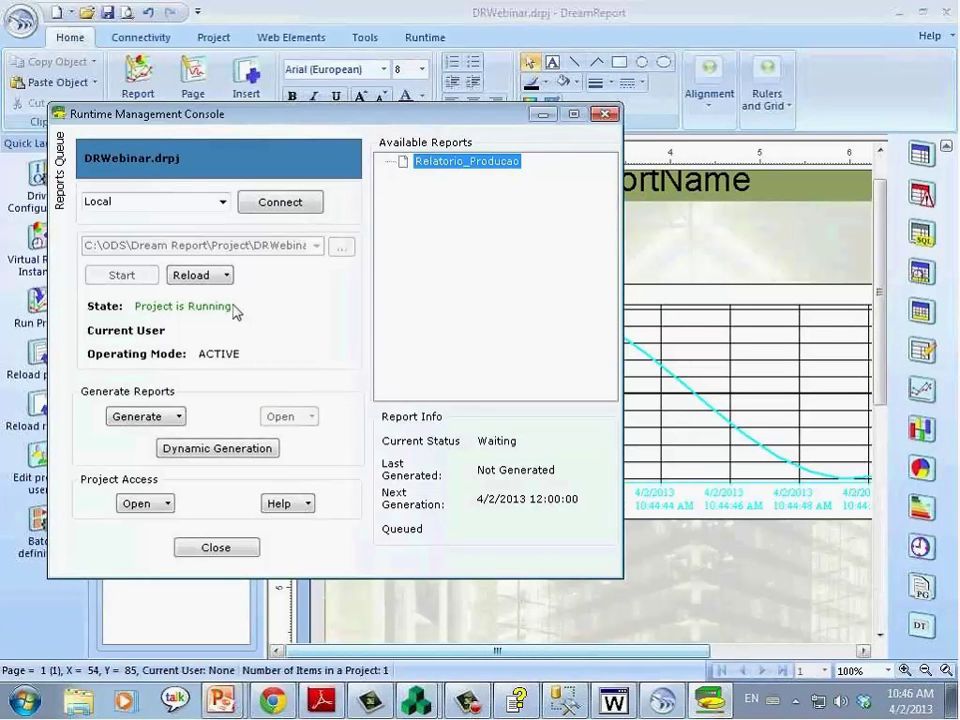
click(137, 420)
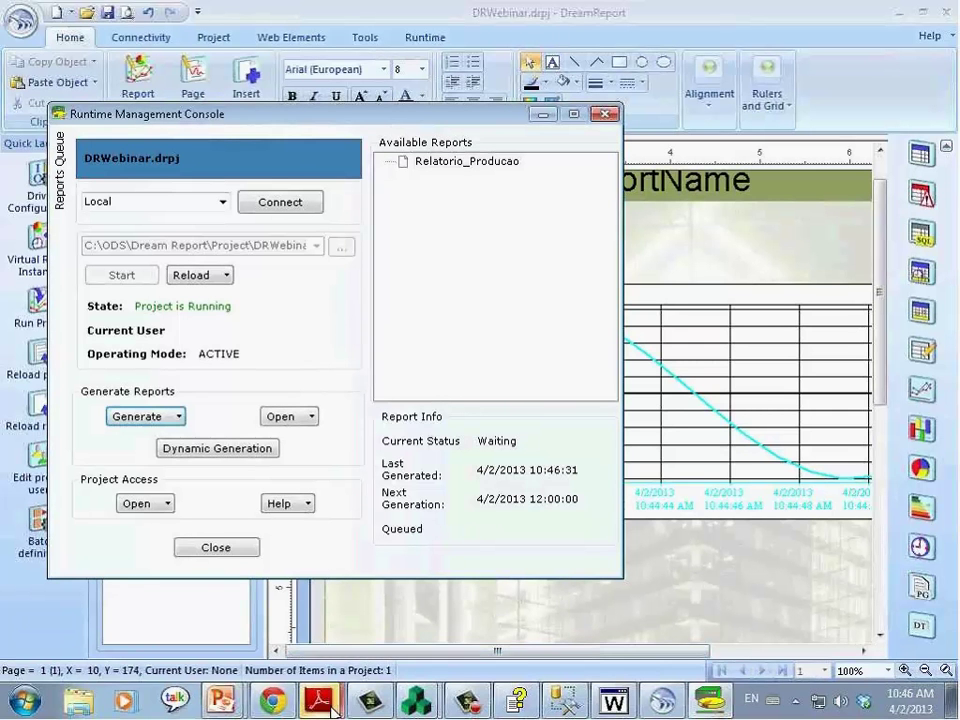
mouse_move(318, 700)
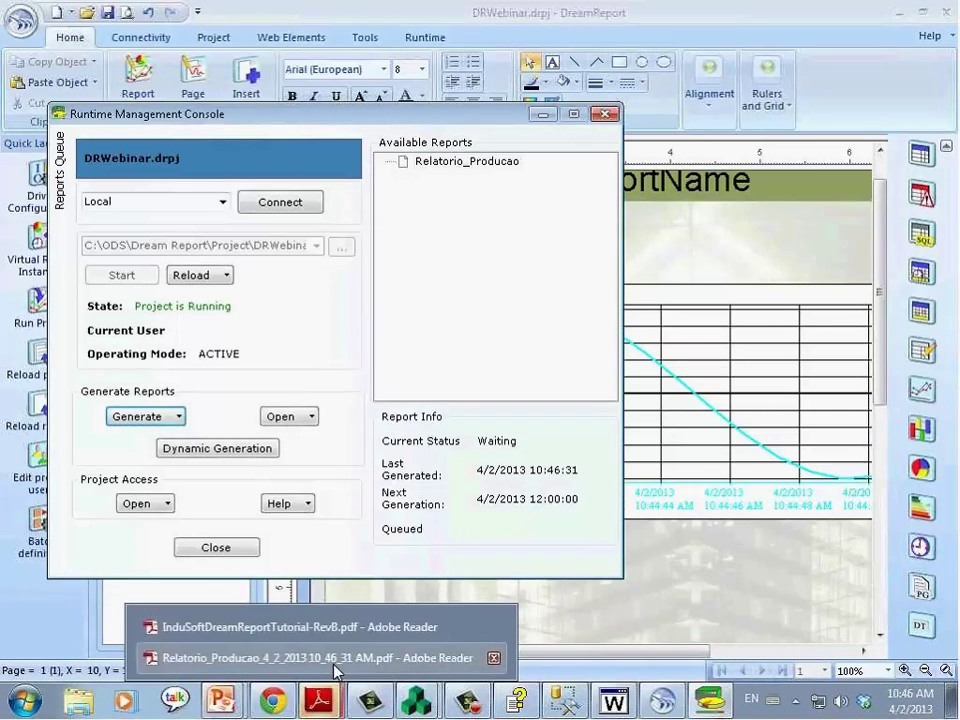
click(333, 670)
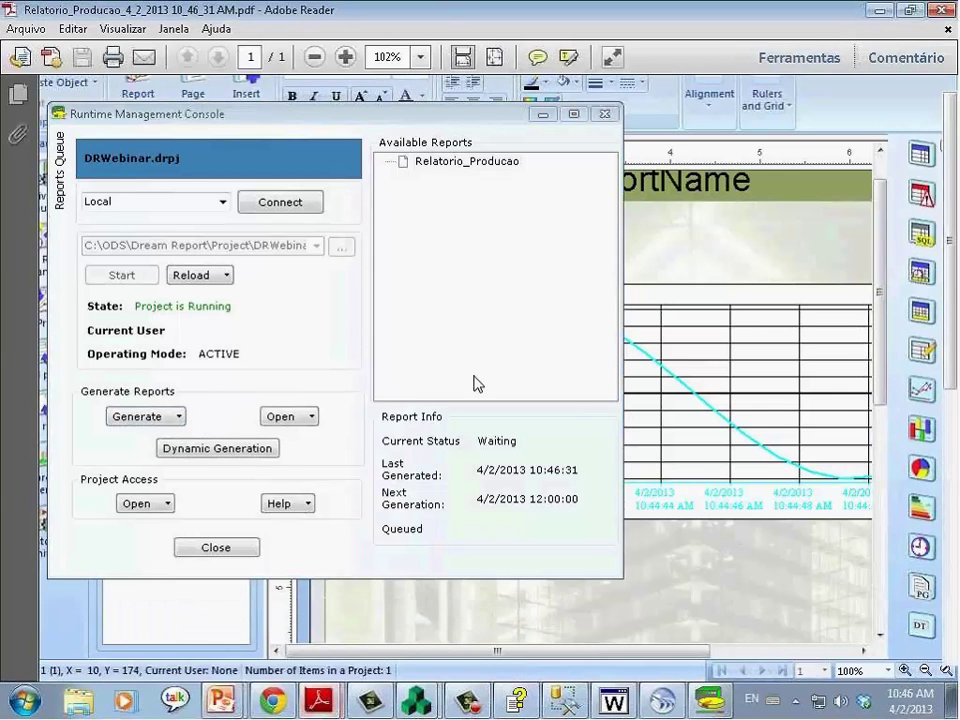
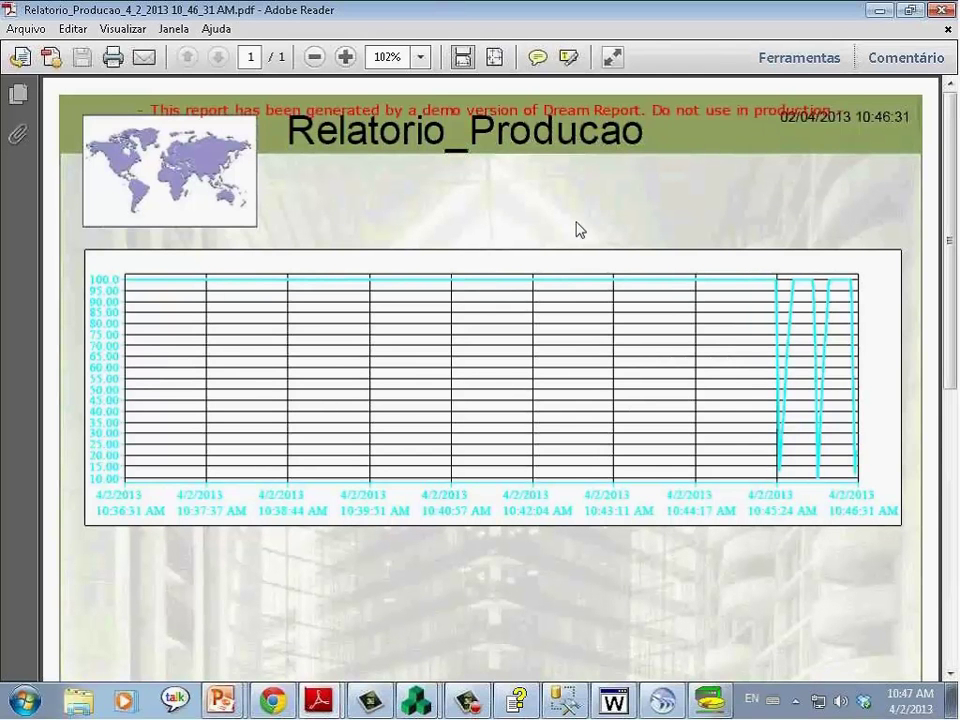
Close the generated PDF report and the Runtime Management Console, leaving the project running
click(941, 14)
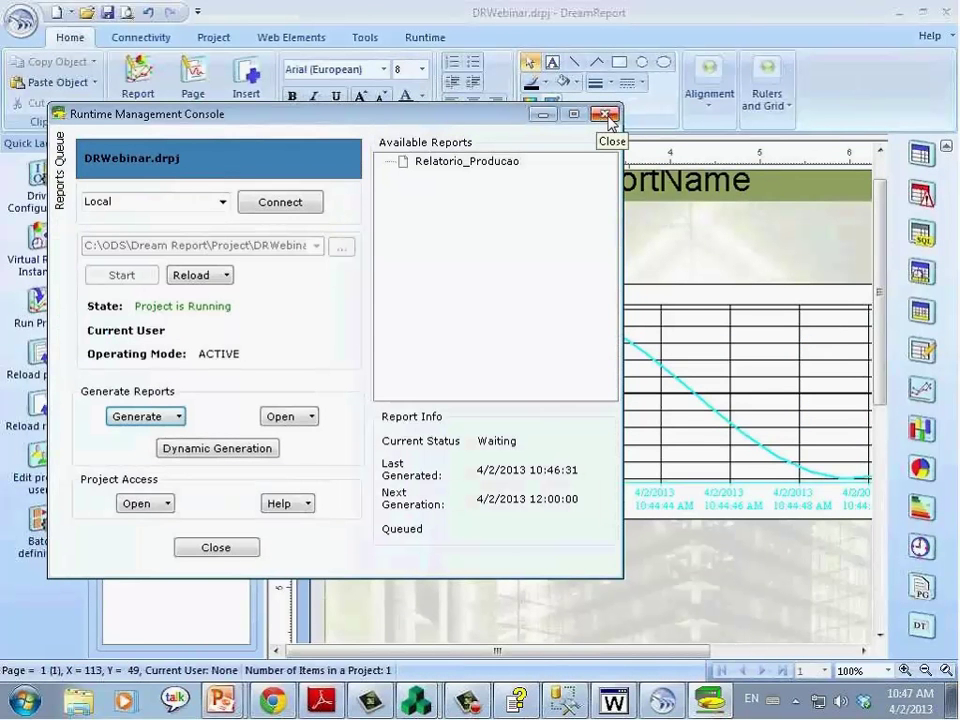
click(606, 115)
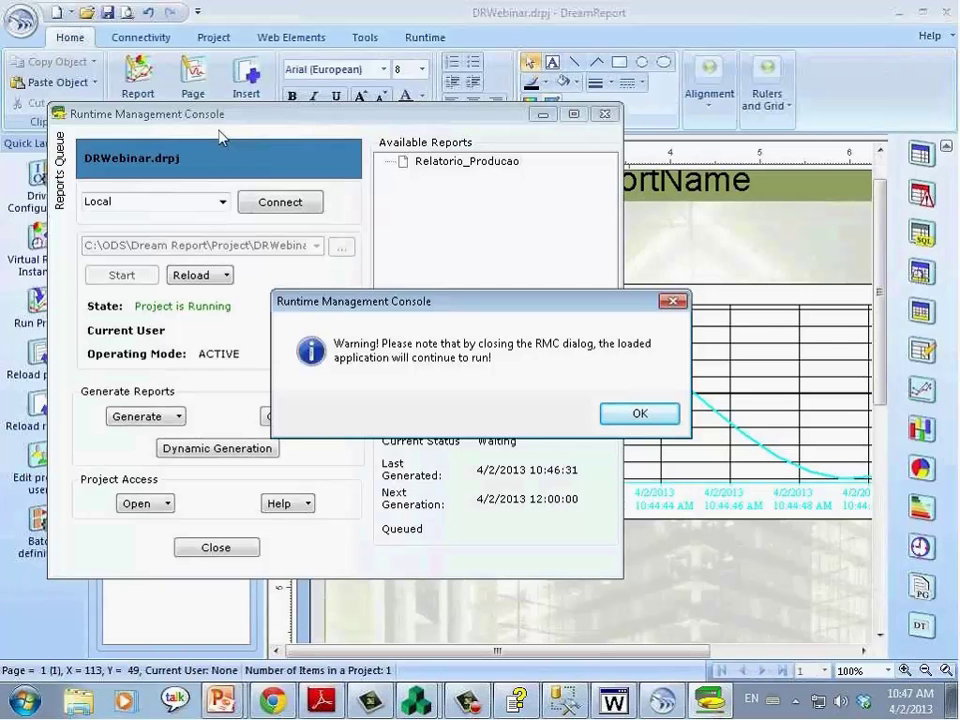
click(641, 415)
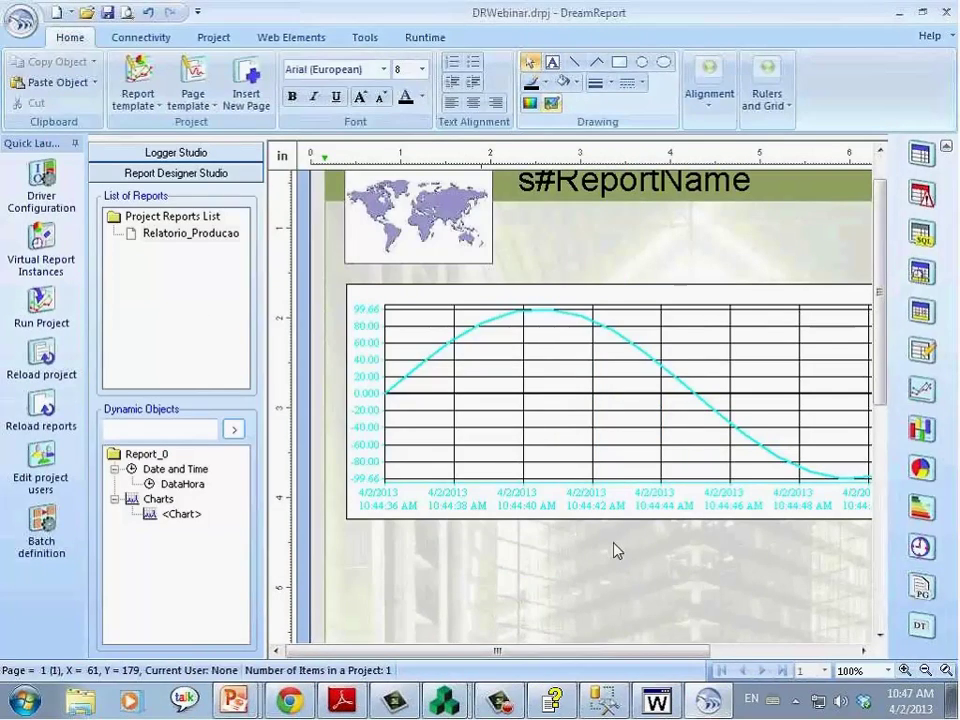
Place a pie graph about 4.3 in wide and 3.4 in tall directly below the level chart in Relatorio_Producao
scroll(612, 560, down, 5)
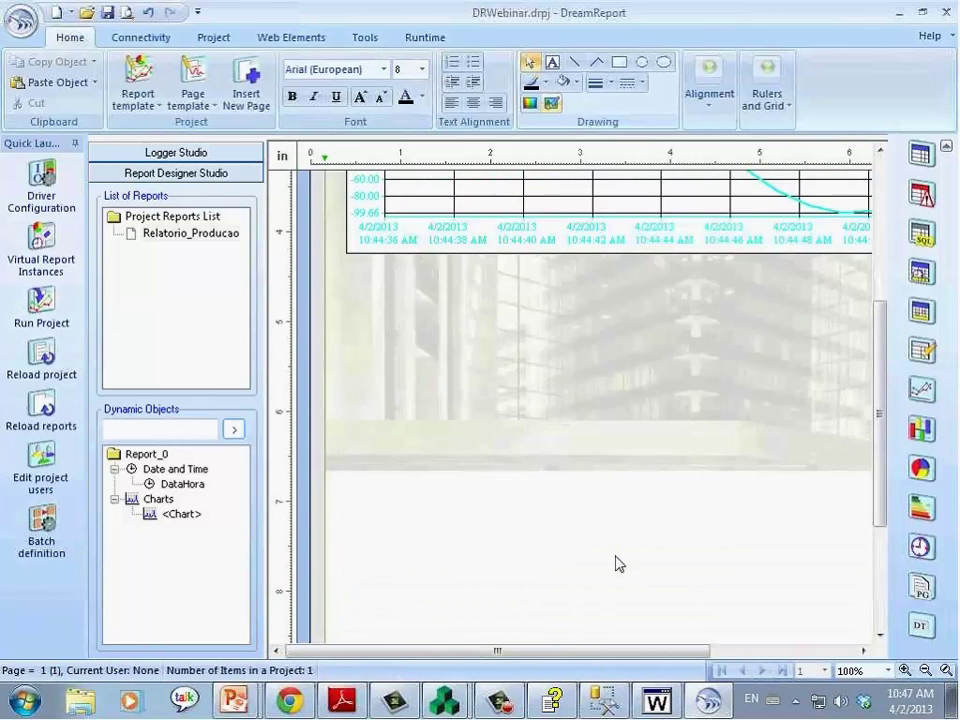
click(922, 467)
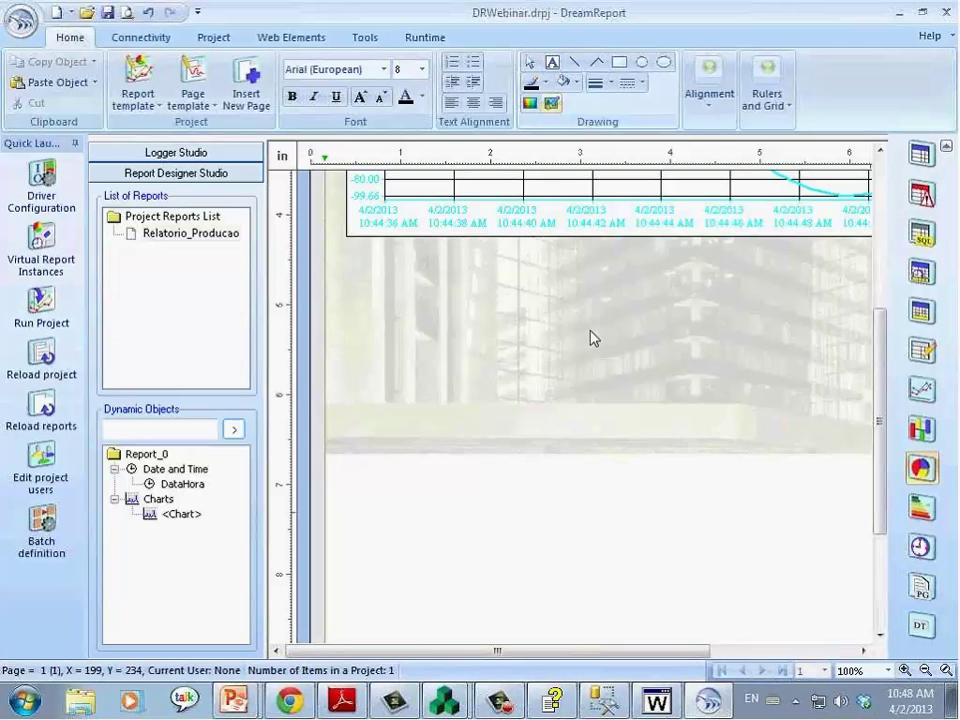
drag(347, 255, 735, 564)
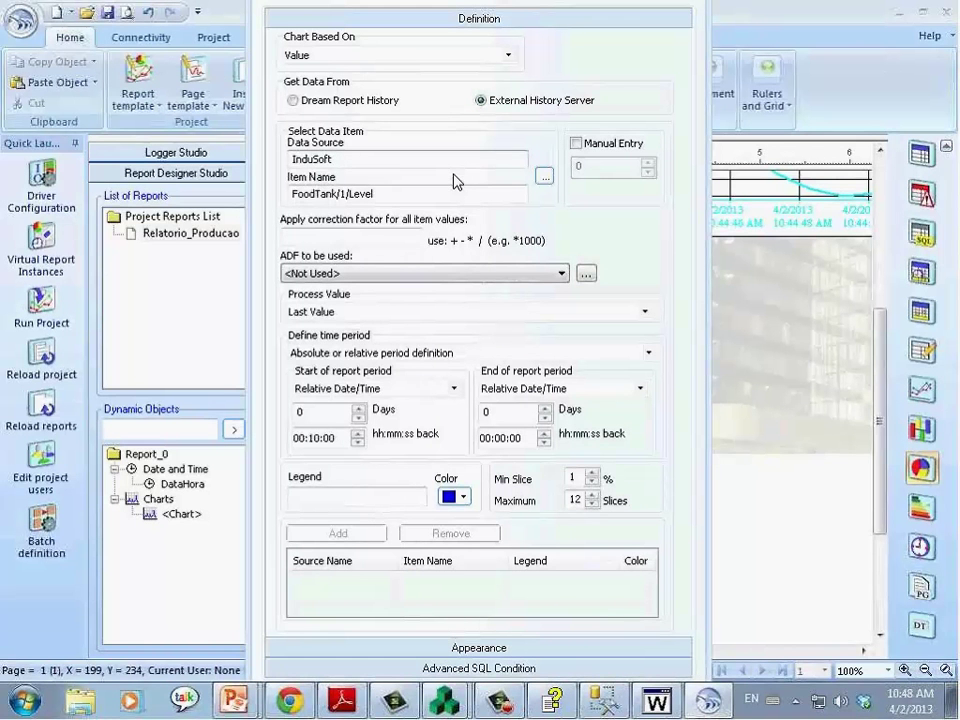
Add the InduSoft tag OilFlow to the pie graph's item list as the blue slice
click(544, 176)
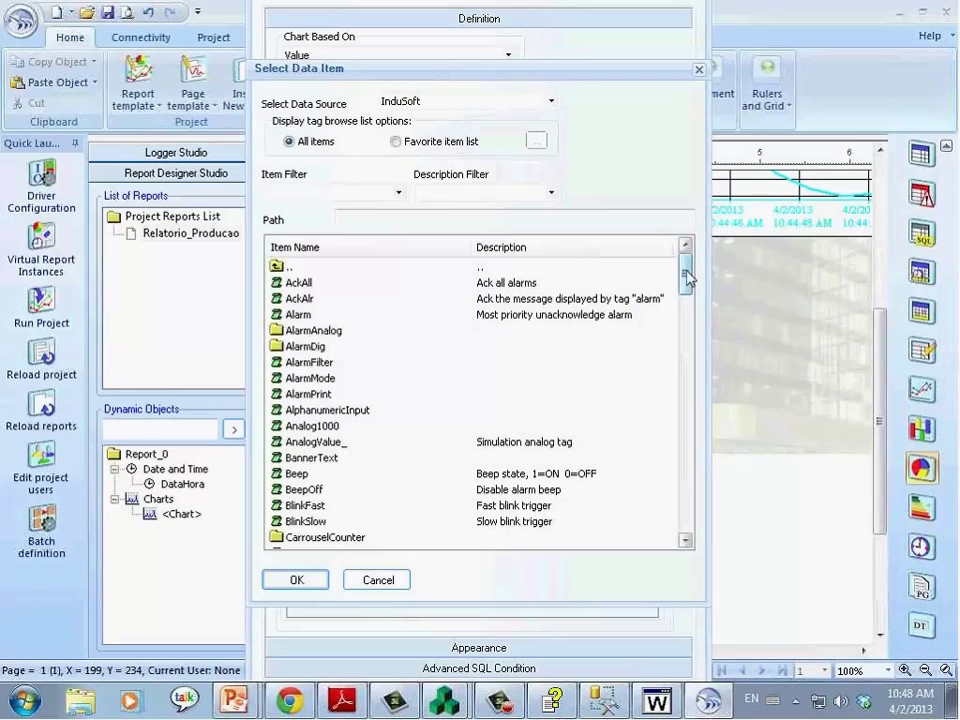
drag(686, 277, 686, 362)
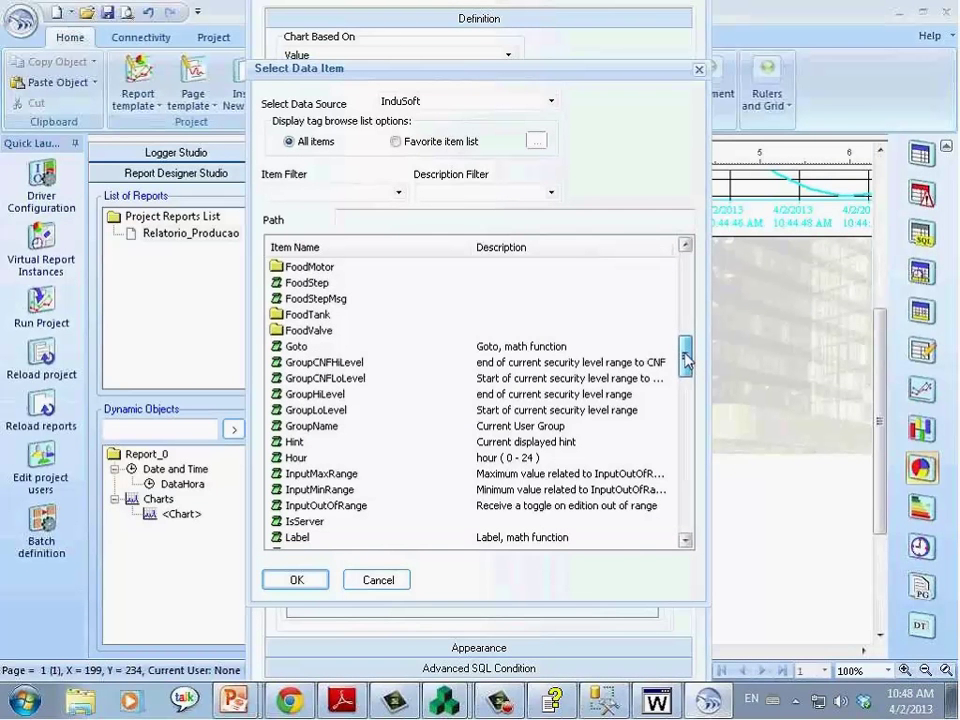
drag(686, 362, 686, 410)
click(301, 378)
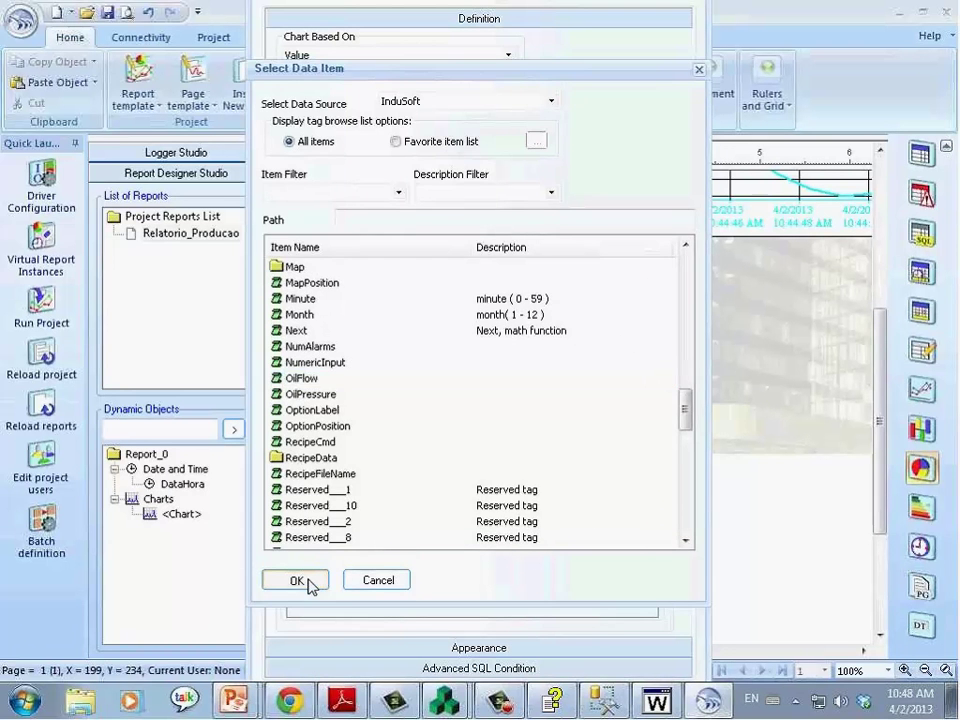
click(309, 582)
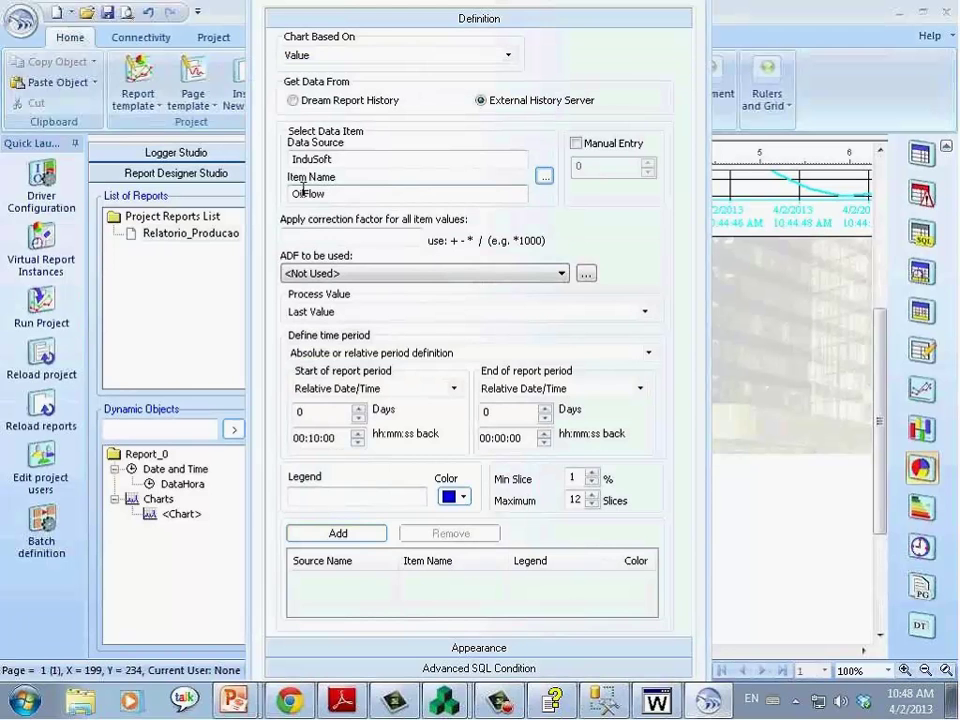
click(337, 534)
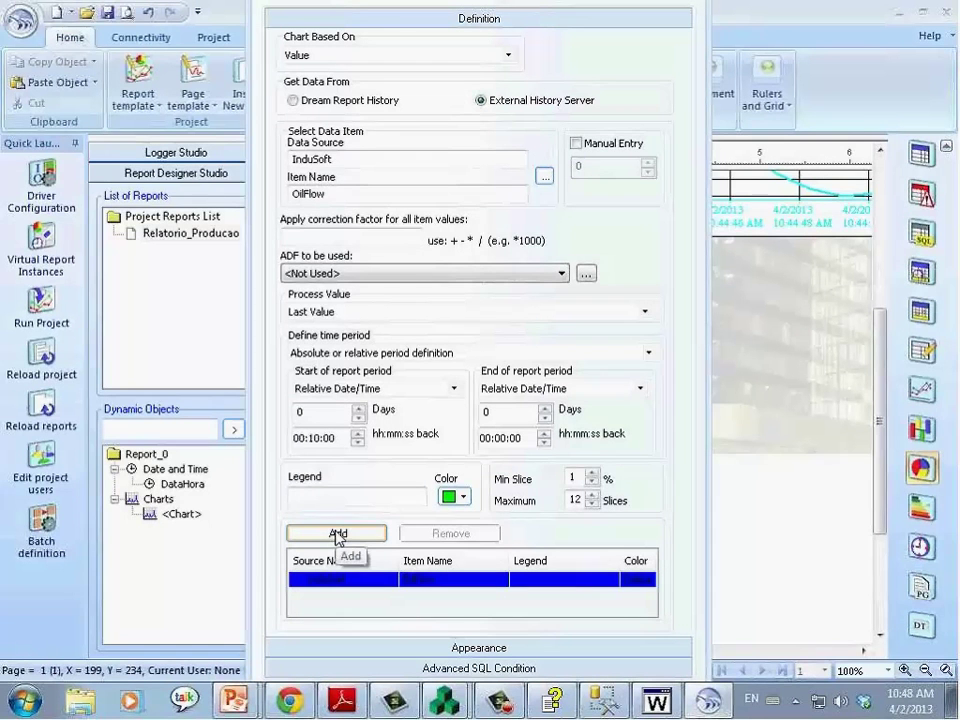
Add the InduSoft tag OilPressure to the pie graph's item list as the green slice
click(544, 178)
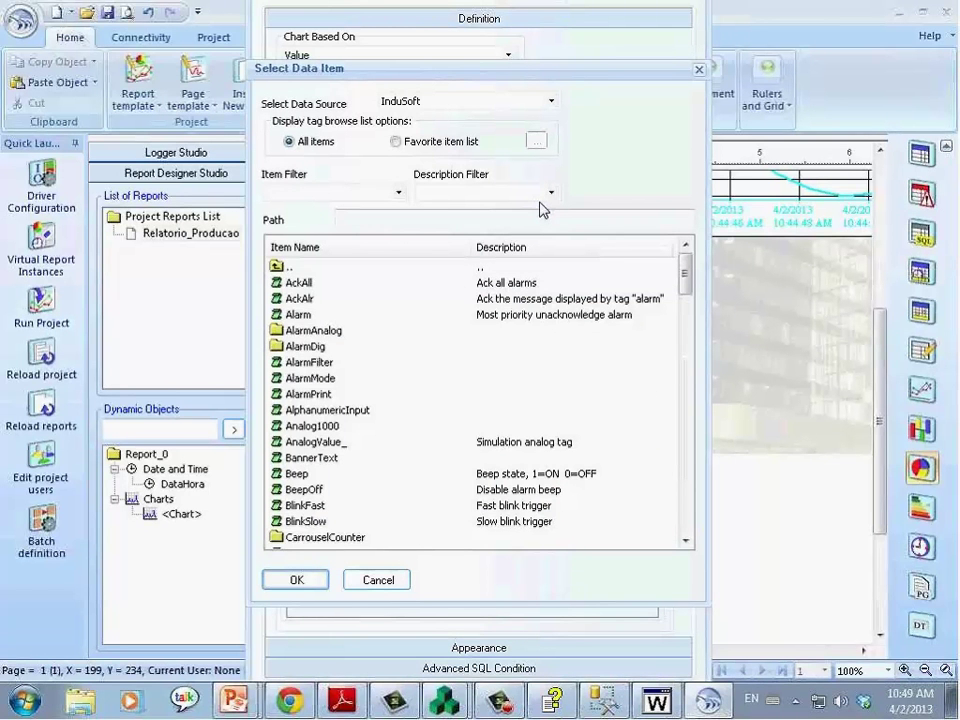
drag(684, 270, 685, 408)
click(293, 412)
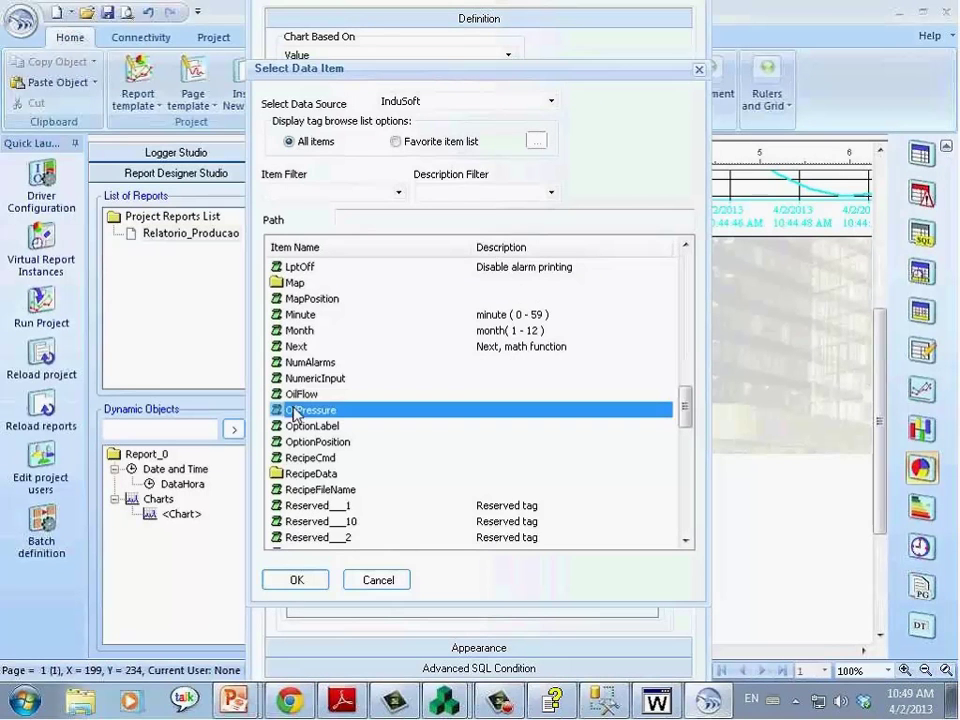
click(298, 581)
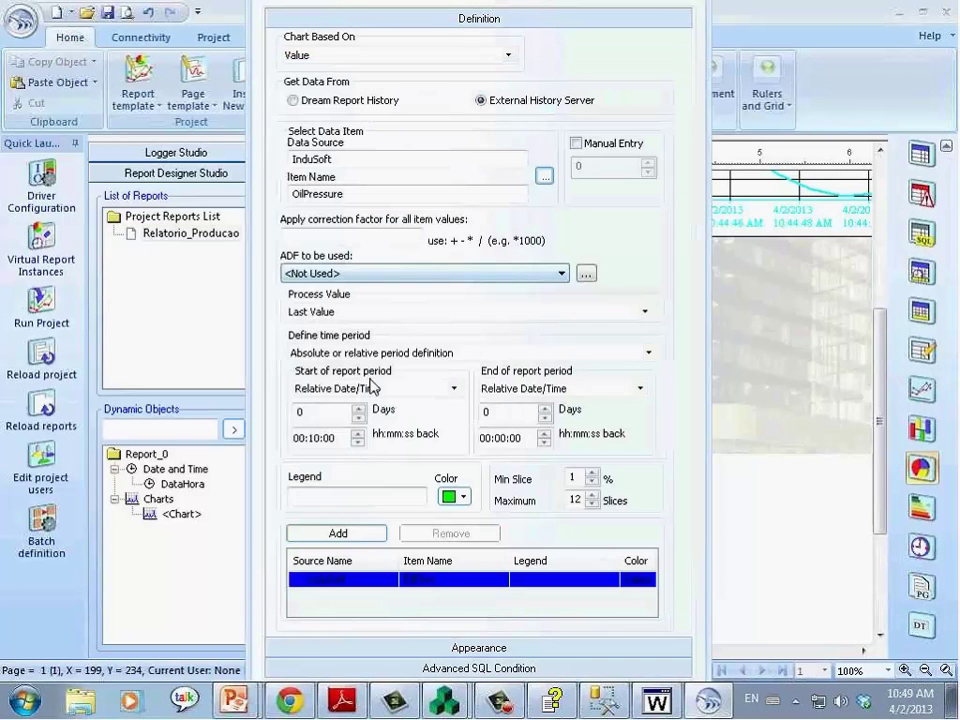
click(349, 538)
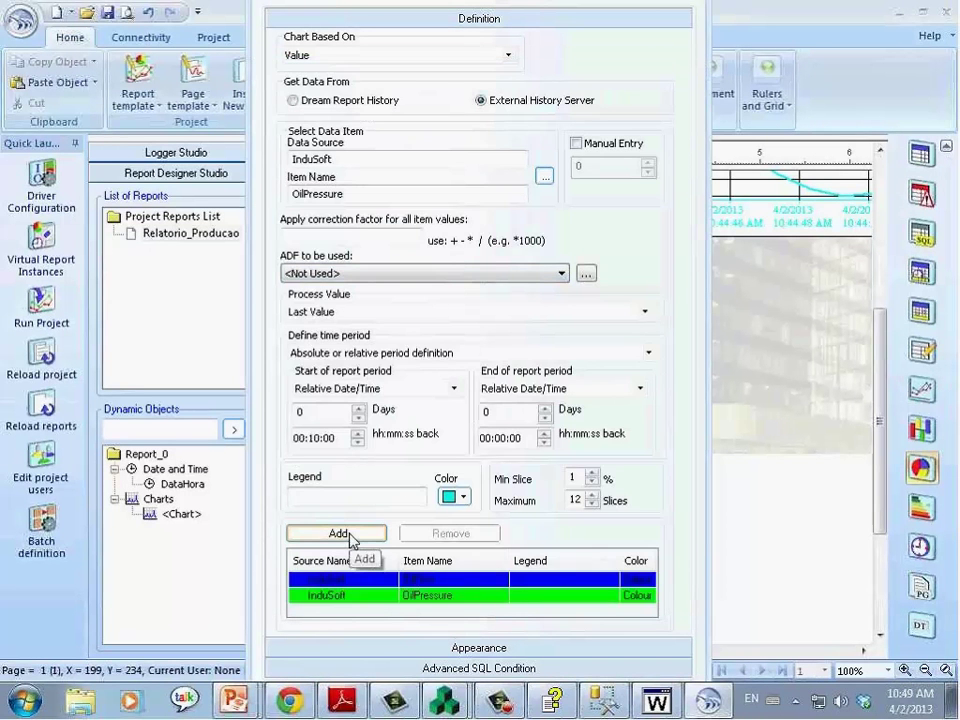
Add the InduSoft tag WaterPressure to the pie graph as the cyan slice and check the item list
click(543, 182)
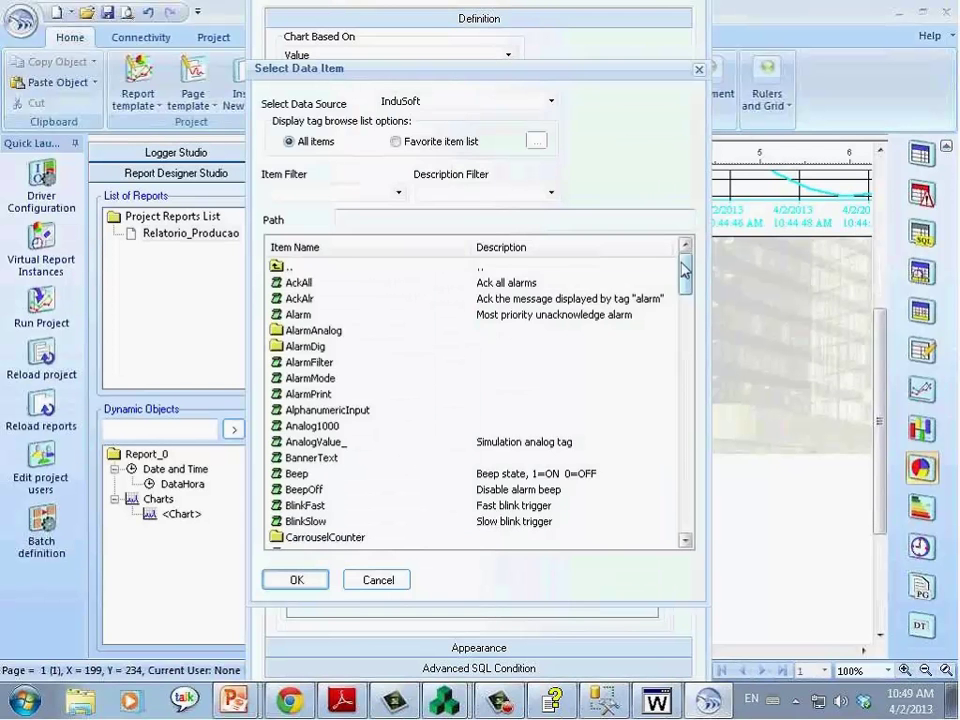
drag(686, 278, 686, 510)
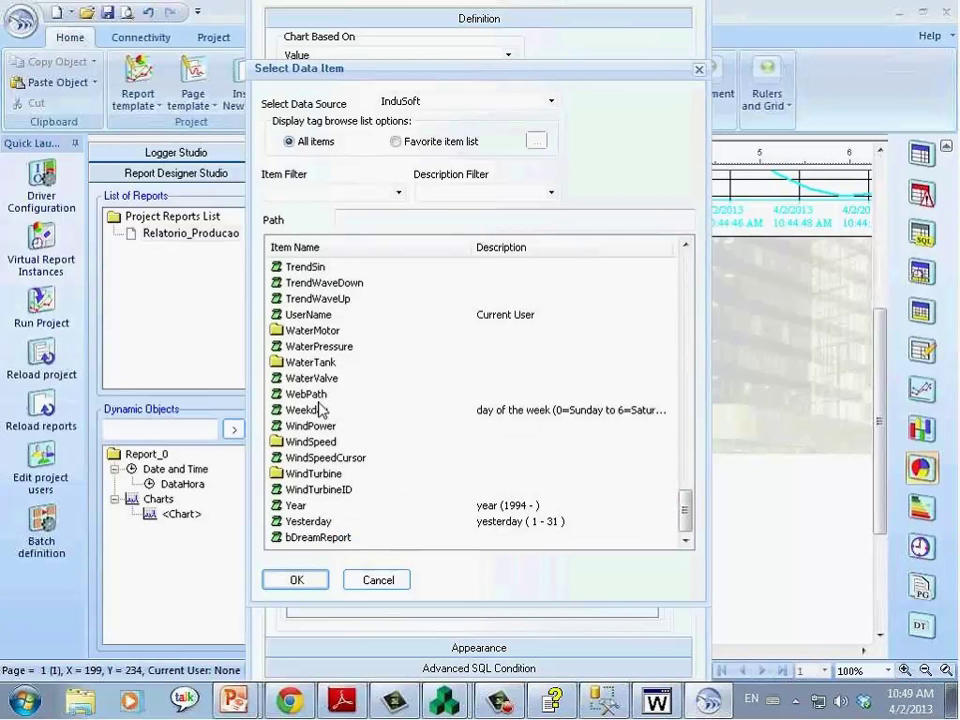
click(318, 346)
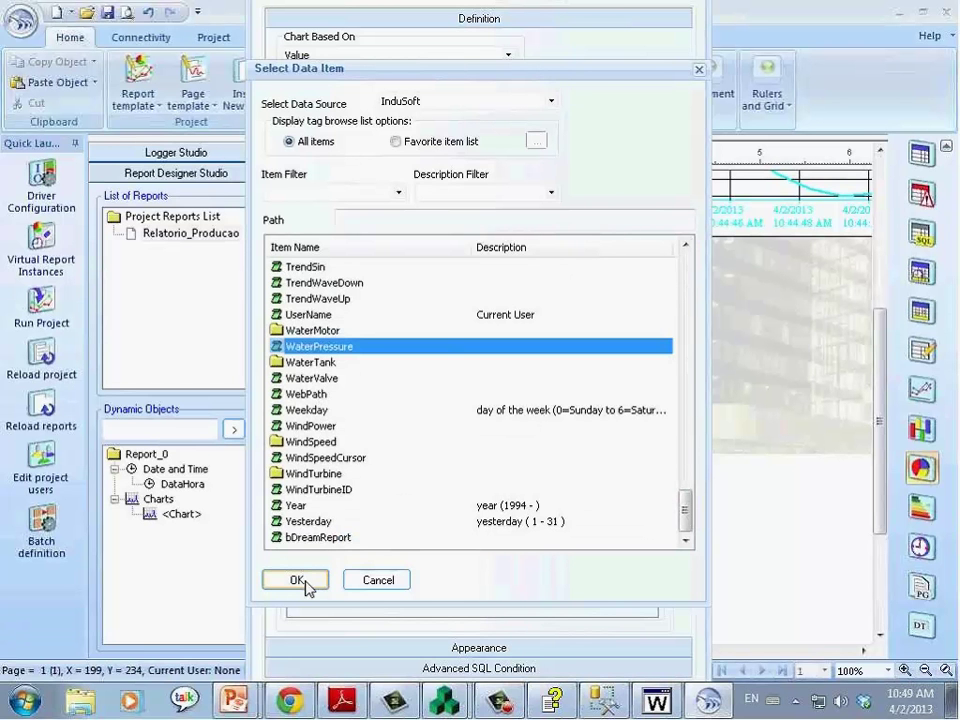
click(305, 581)
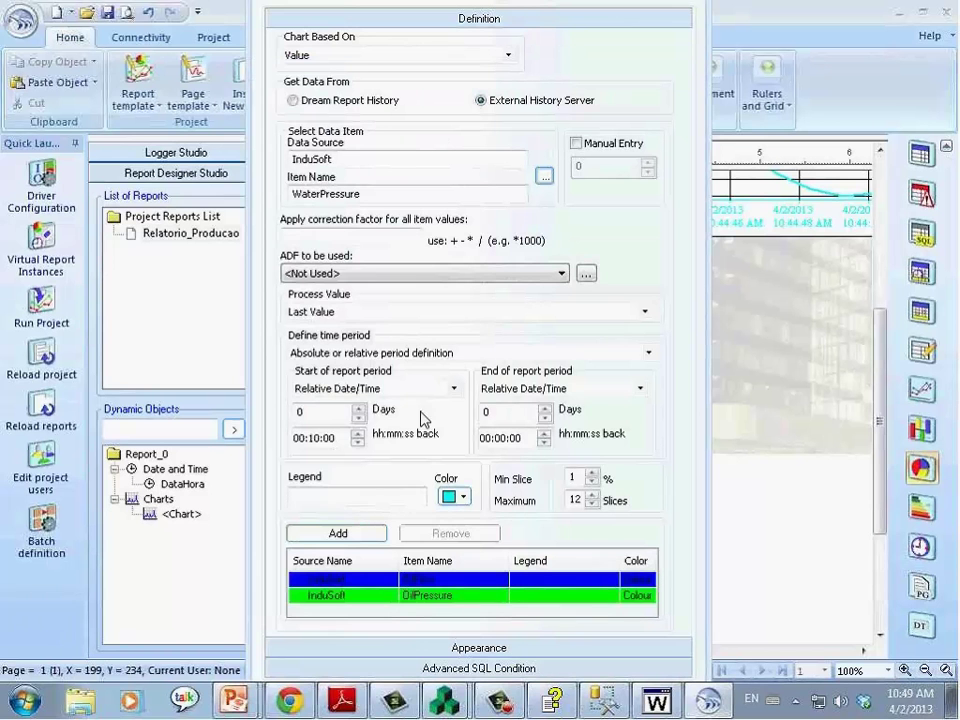
click(366, 535)
click(649, 593)
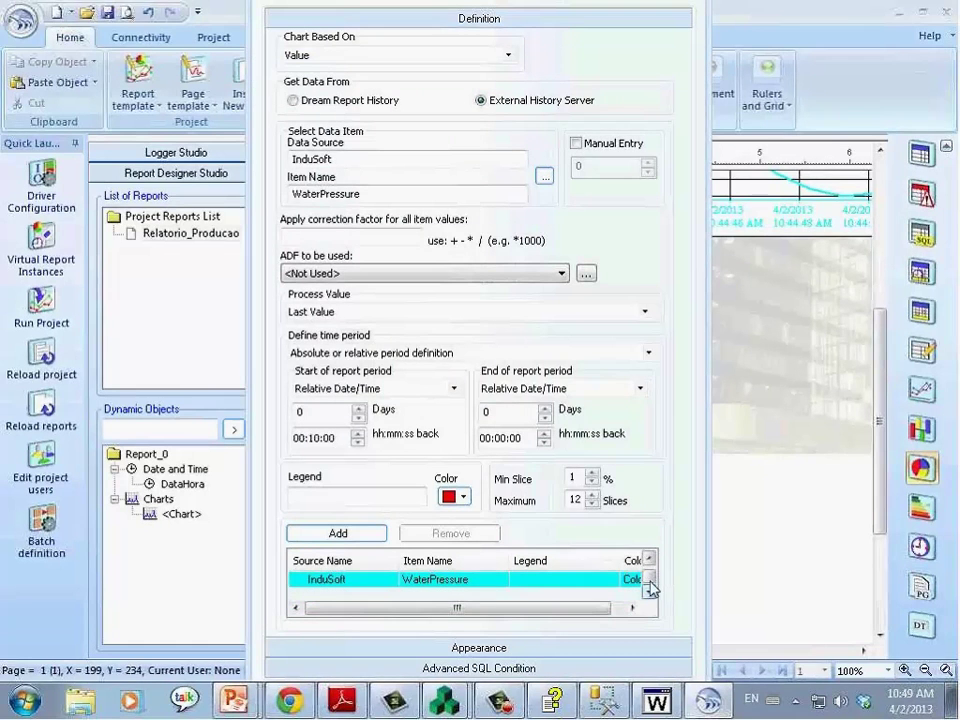
click(649, 561)
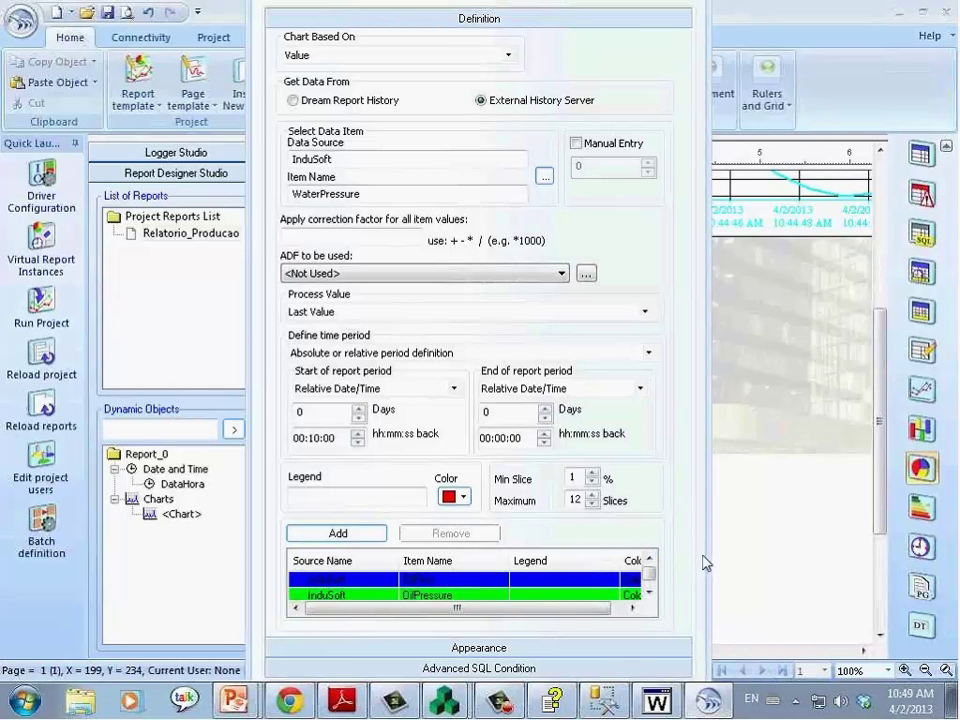
Name the pie graph "Pressão Agua/Oleo" in its appearance settings and accept the definition
scroll(703, 525, down, 1)
scroll(703, 510, down, 1)
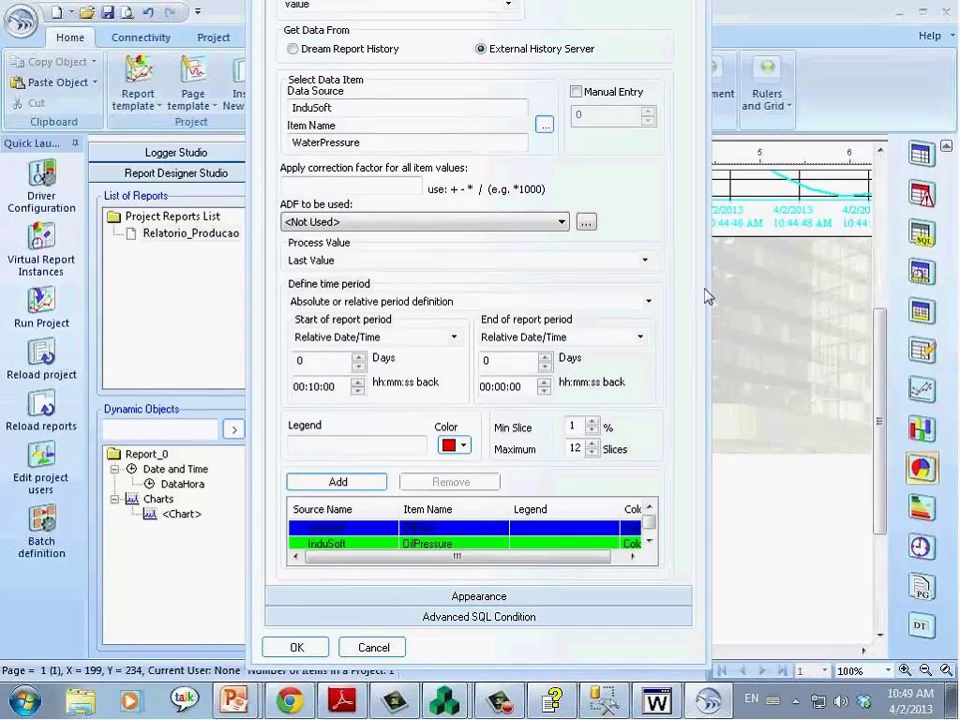
scroll(705, 300, up, 2)
scroll(705, 350, down, 2)
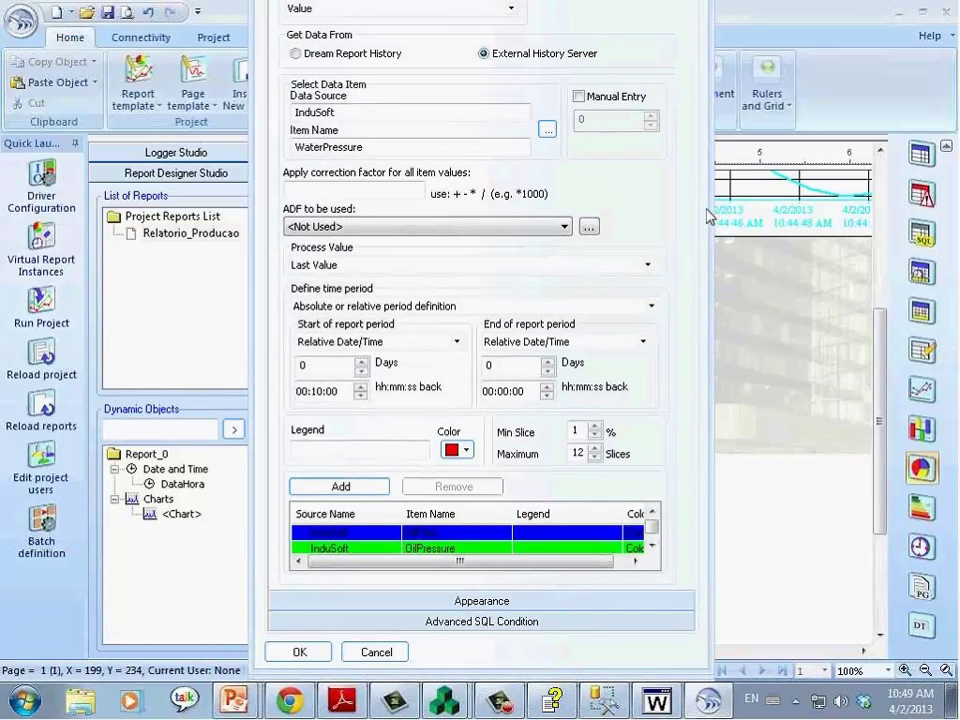
scroll(707, 210, down, 3)
scroll(707, 317, up, 2)
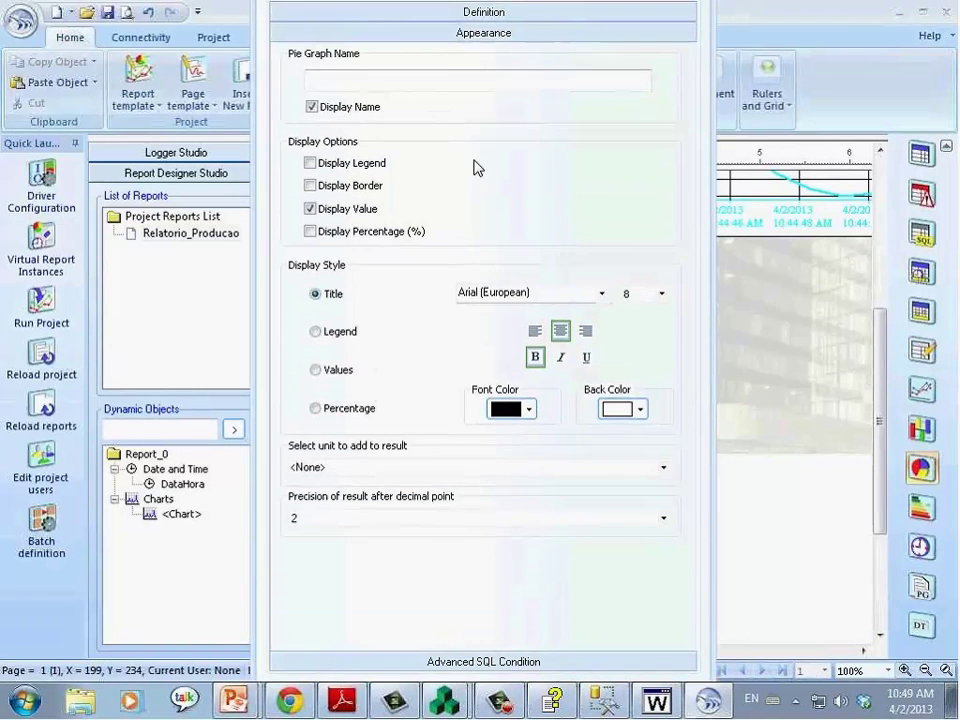
click(444, 84)
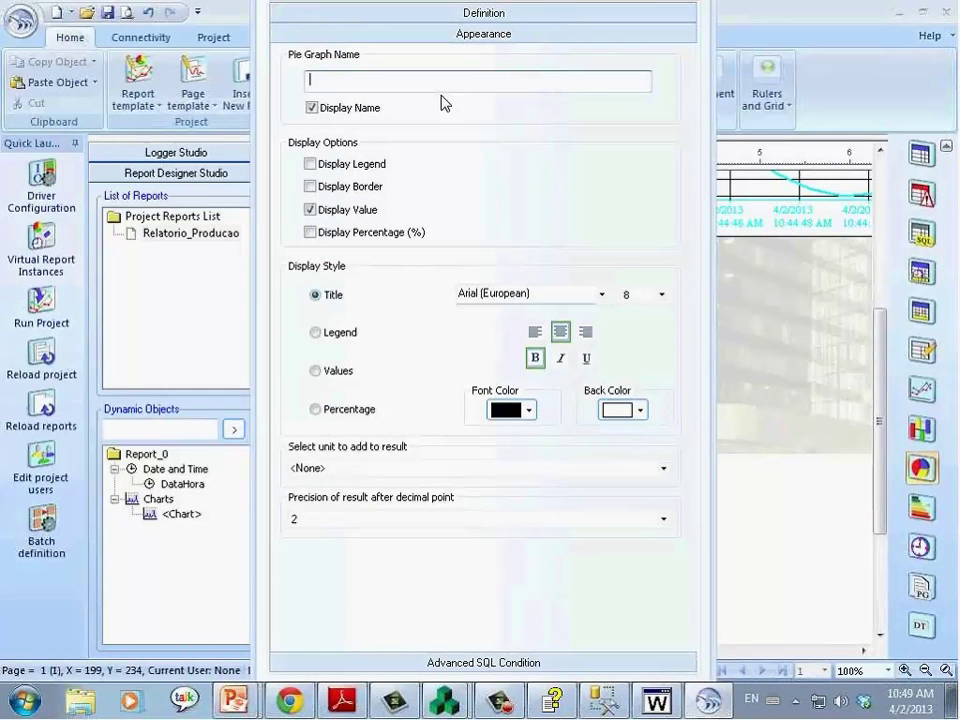
text(Pressão Agu)
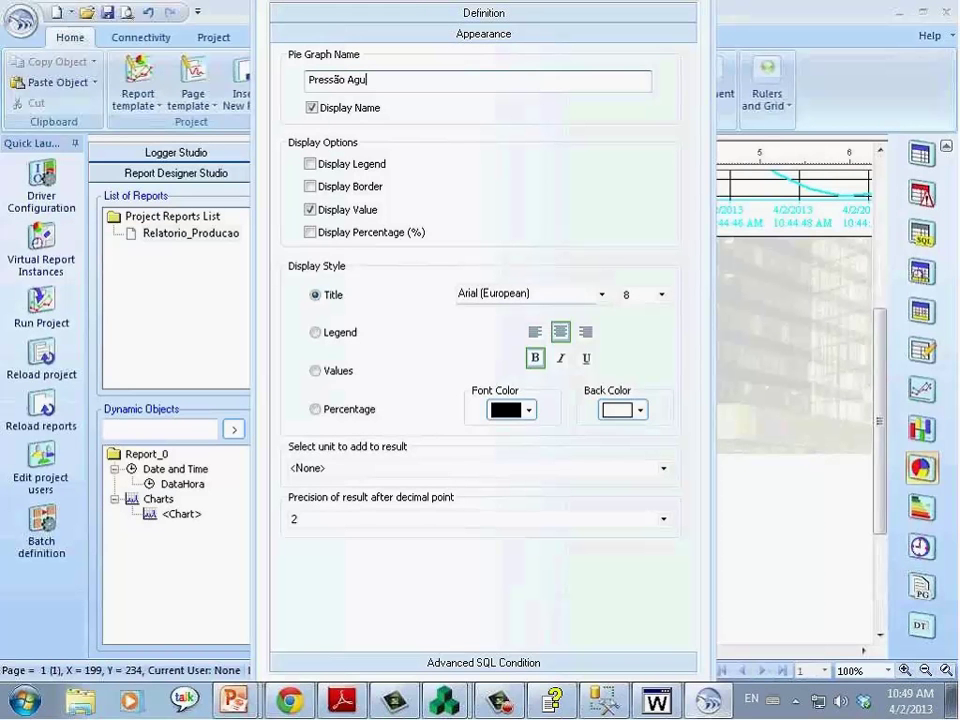
text(a/Oleo)
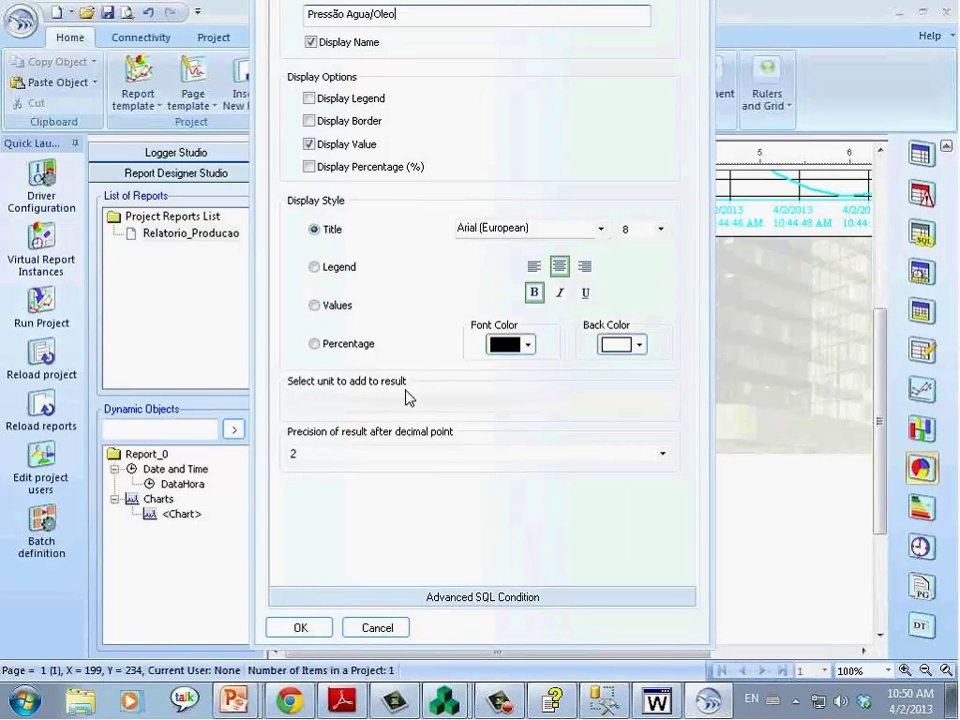
click(303, 628)
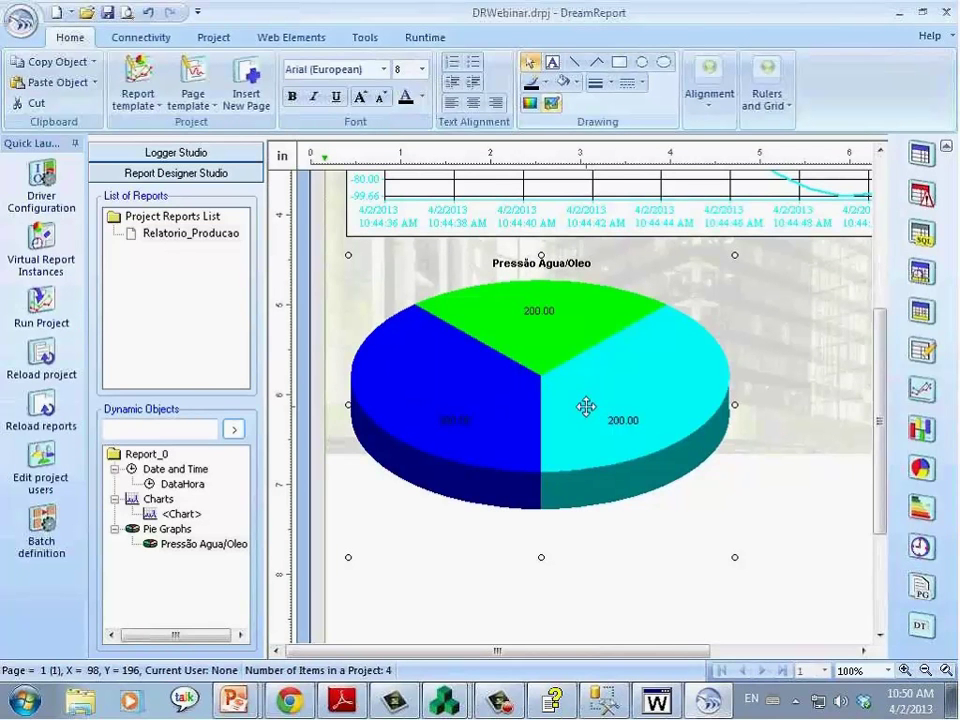
Deselect the pie graph, save the DRWebinar project and reload its reports in the running project
click(686, 358)
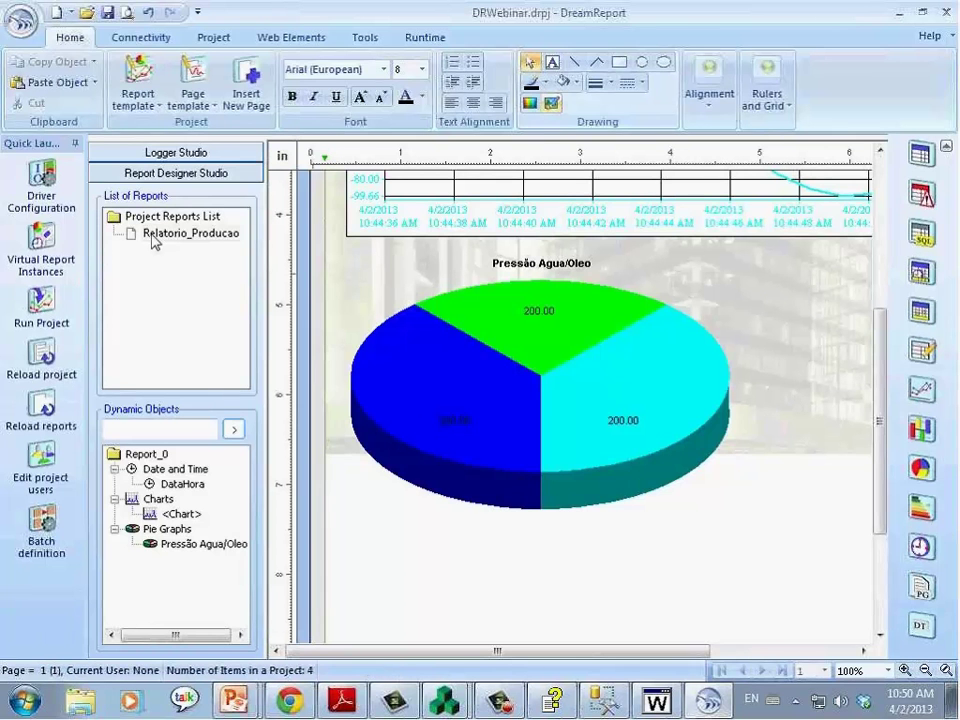
click(106, 13)
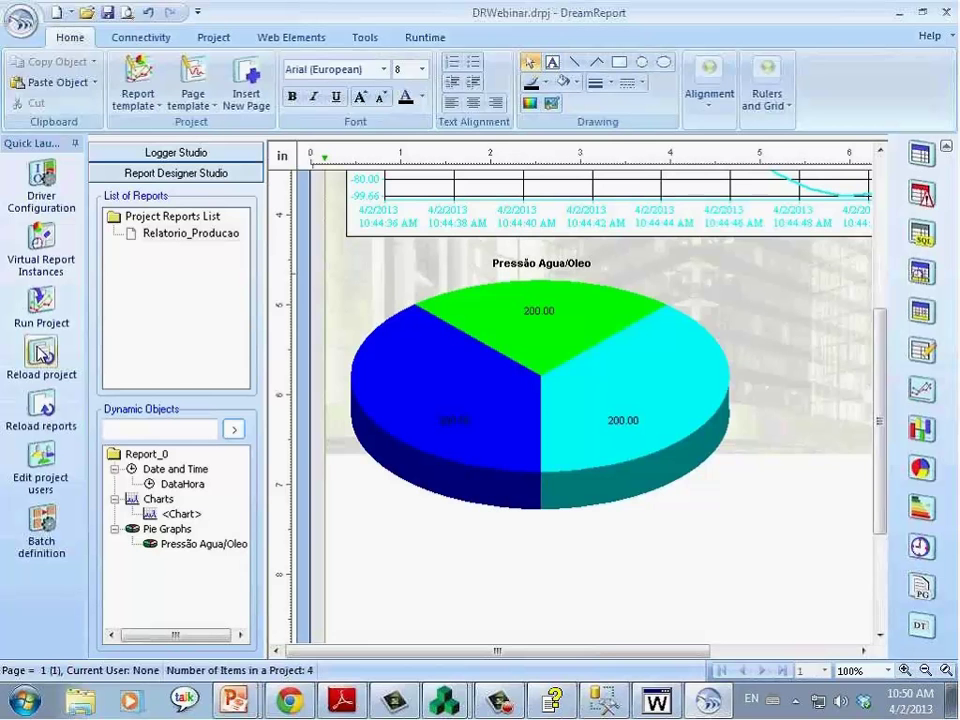
click(42, 405)
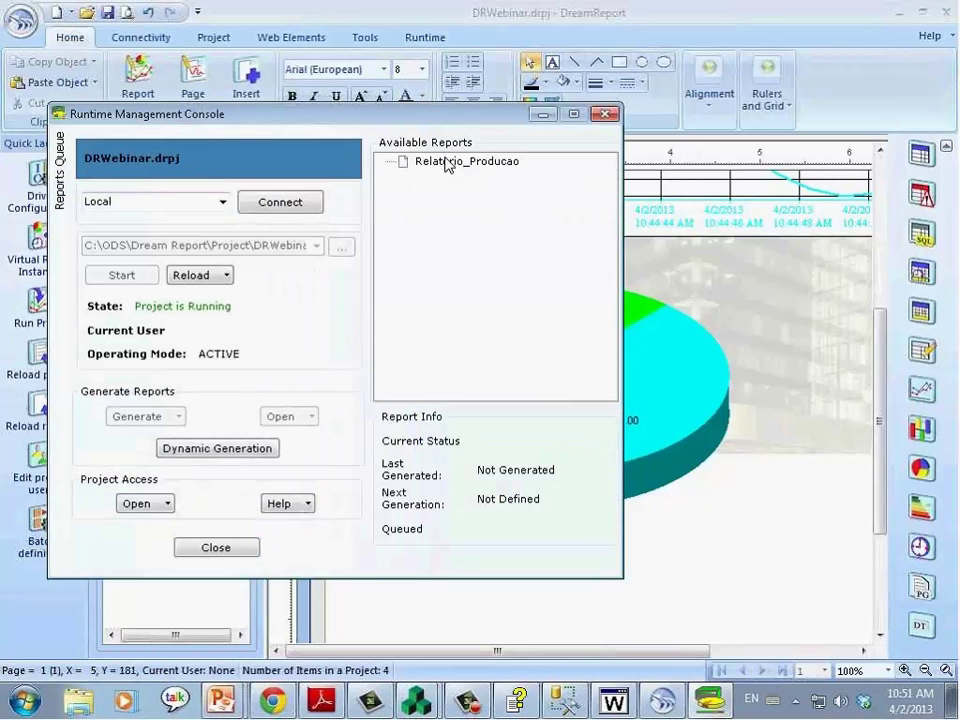
Select Relatorio_Producao and review its output formats and the project access options in the Runtime Management Console
click(447, 165)
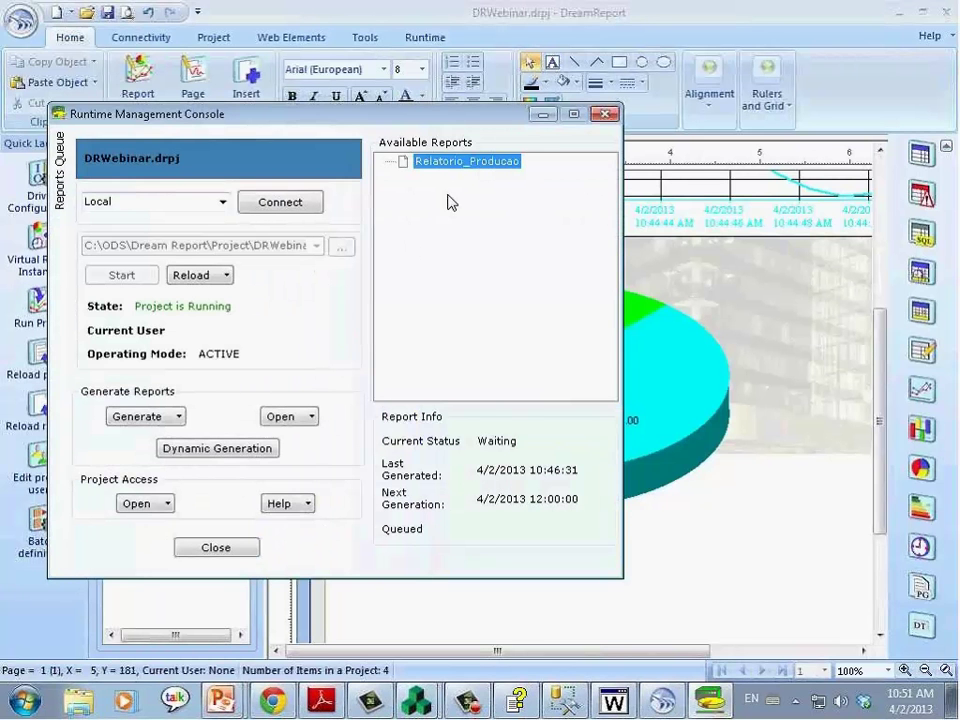
click(180, 417)
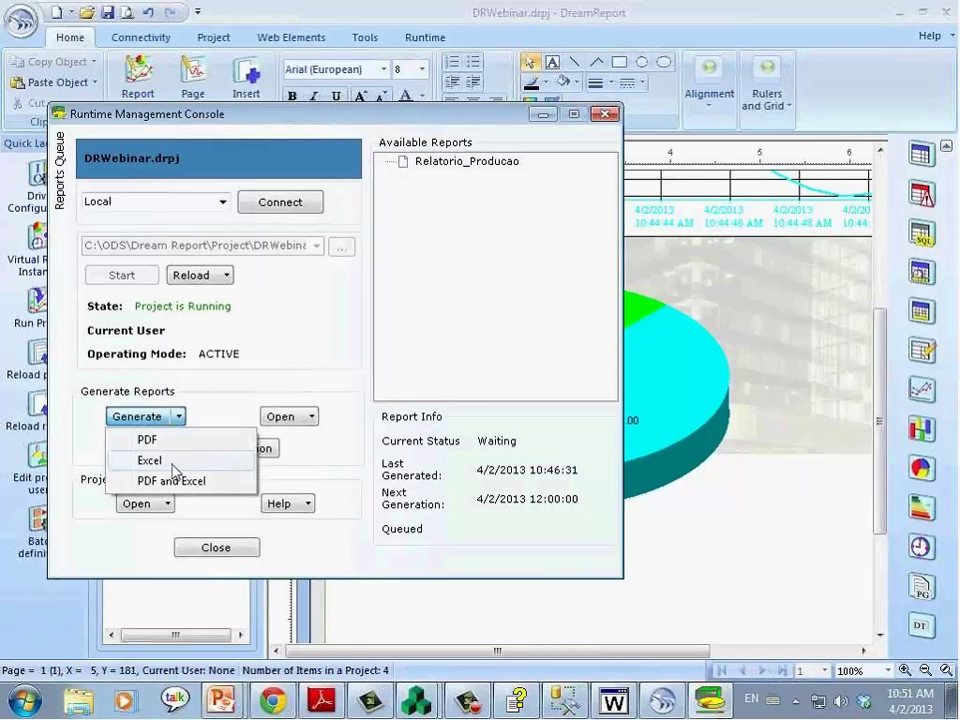
click(220, 413)
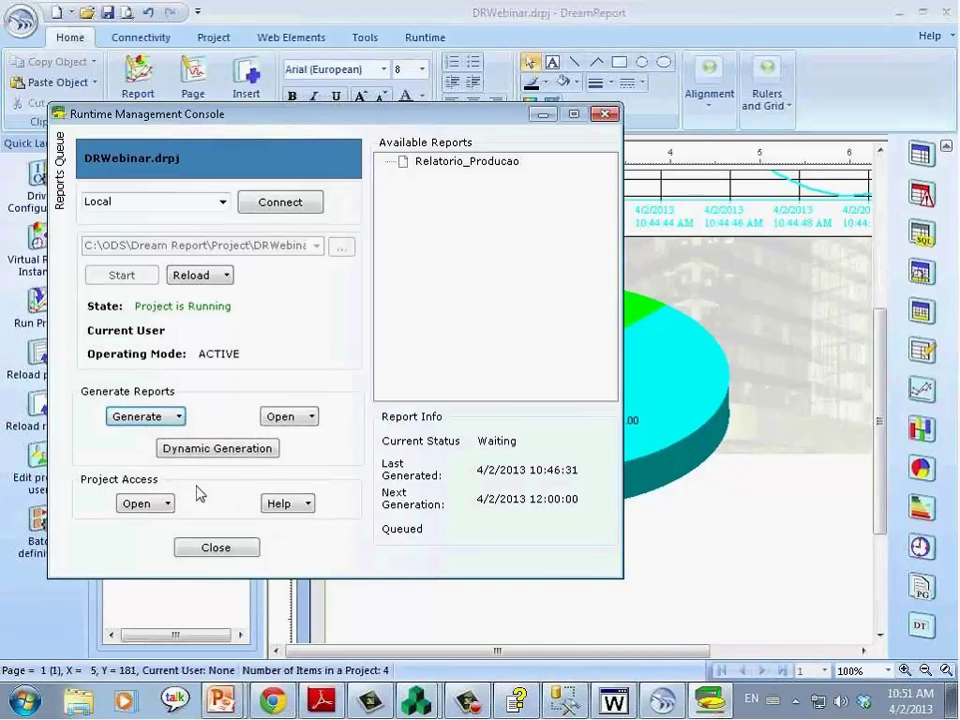
click(169, 505)
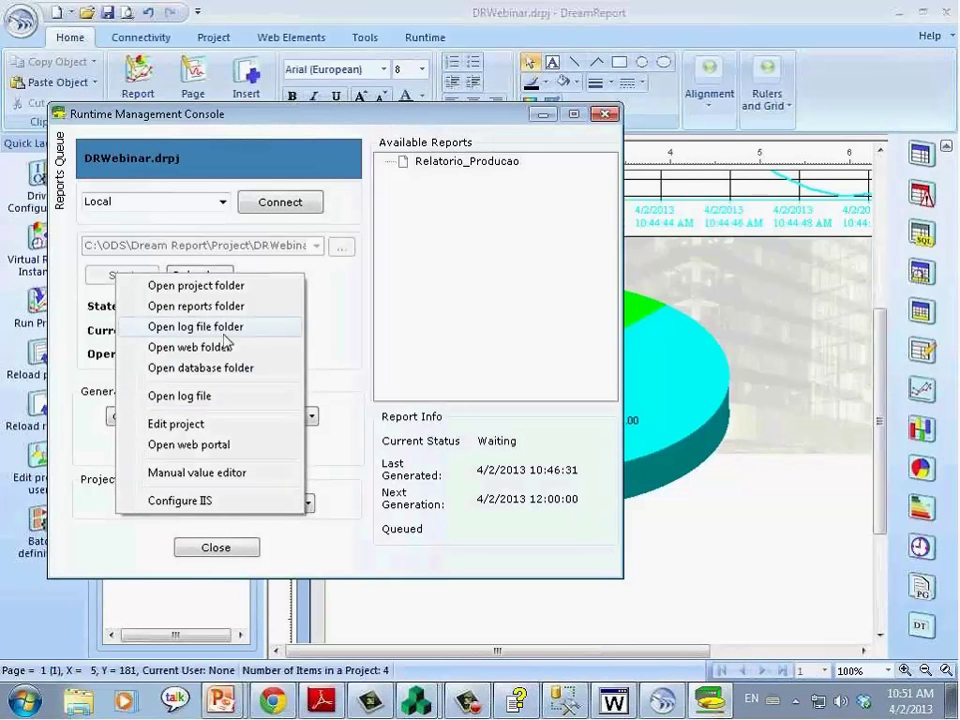
Examine the original and custom time period options in the Dynamic Report Generator and close it
click(364, 368)
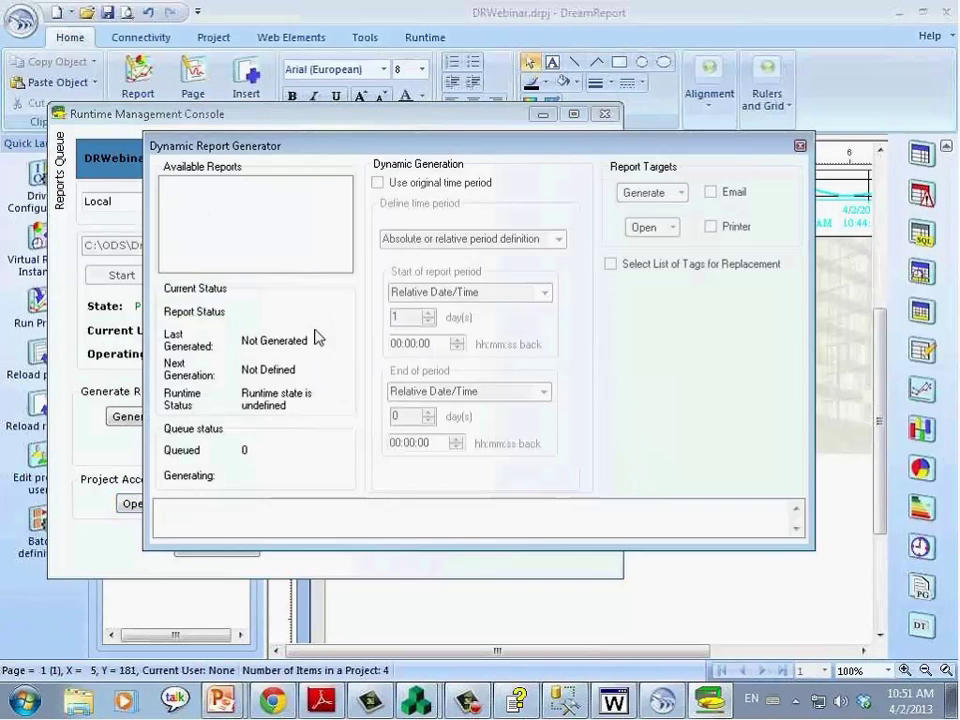
click(378, 183)
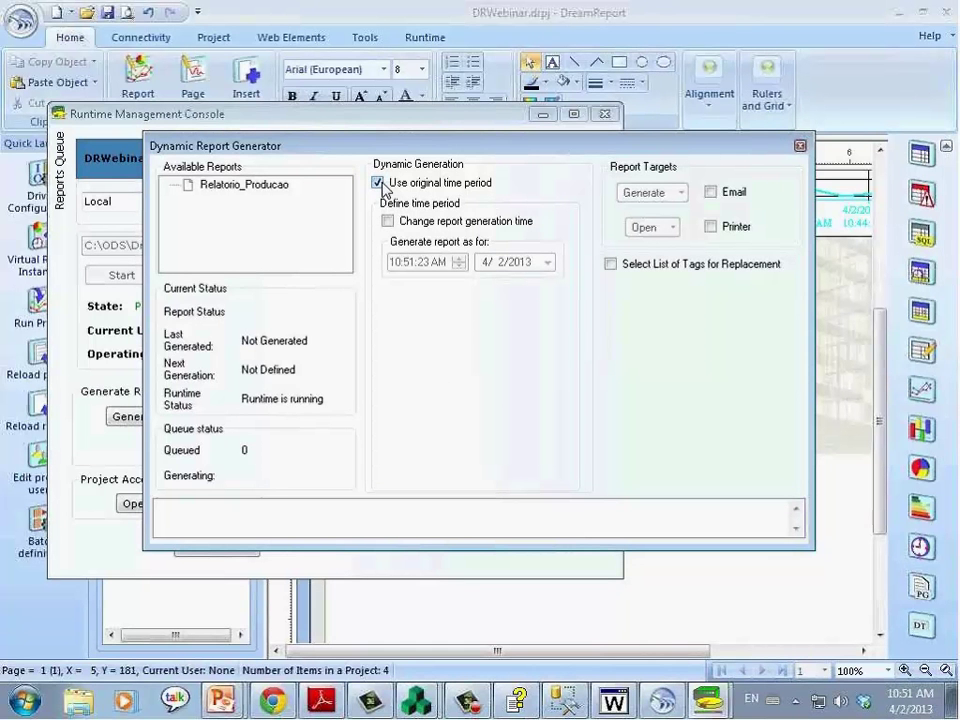
click(379, 184)
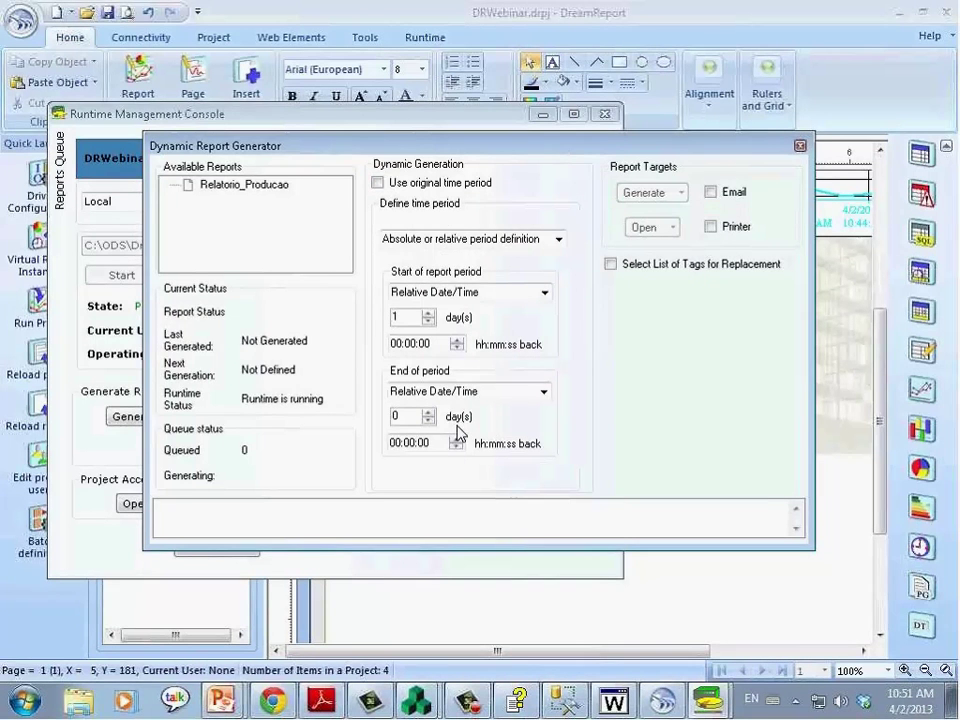
click(799, 146)
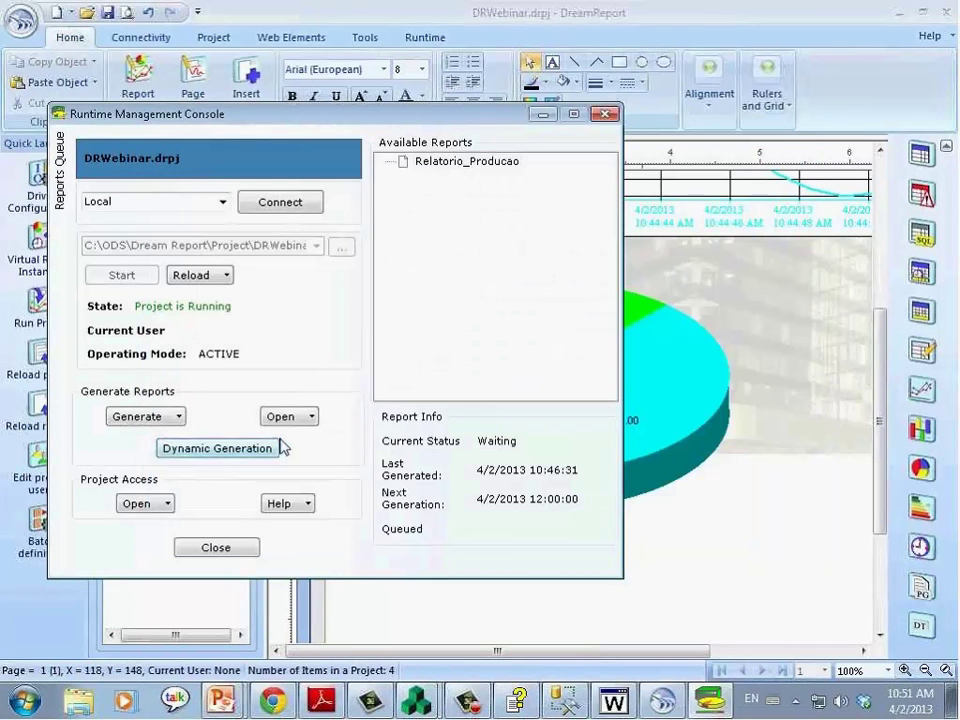
Generate Relatorio_Producao, check the level chart and pie graph in the PDF, and close the Runtime Management Console
click(135, 417)
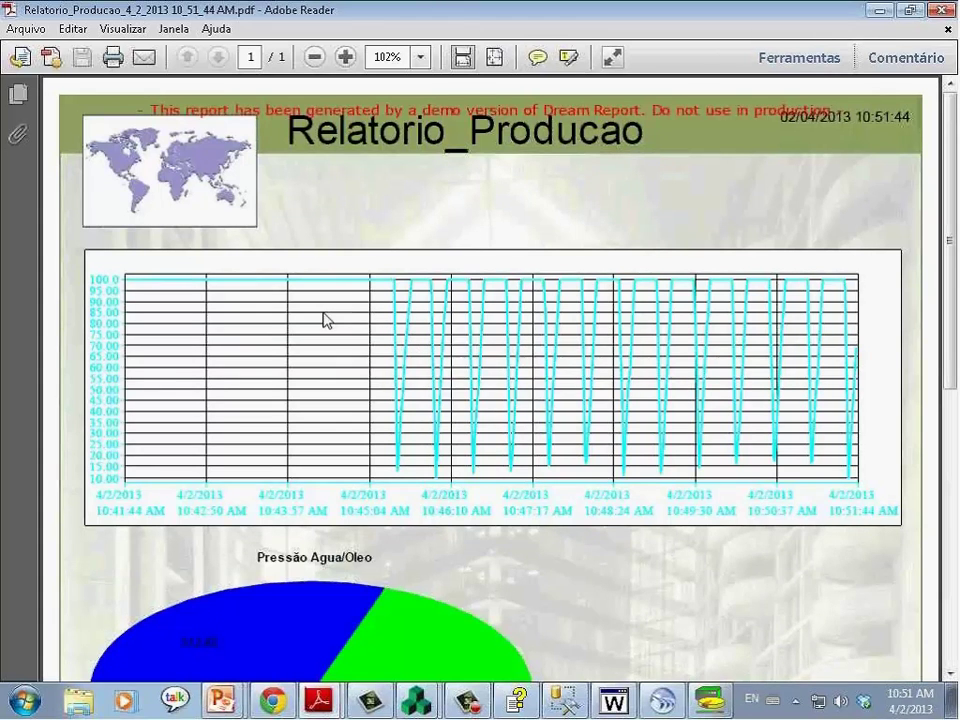
scroll(422, 347, down, 1)
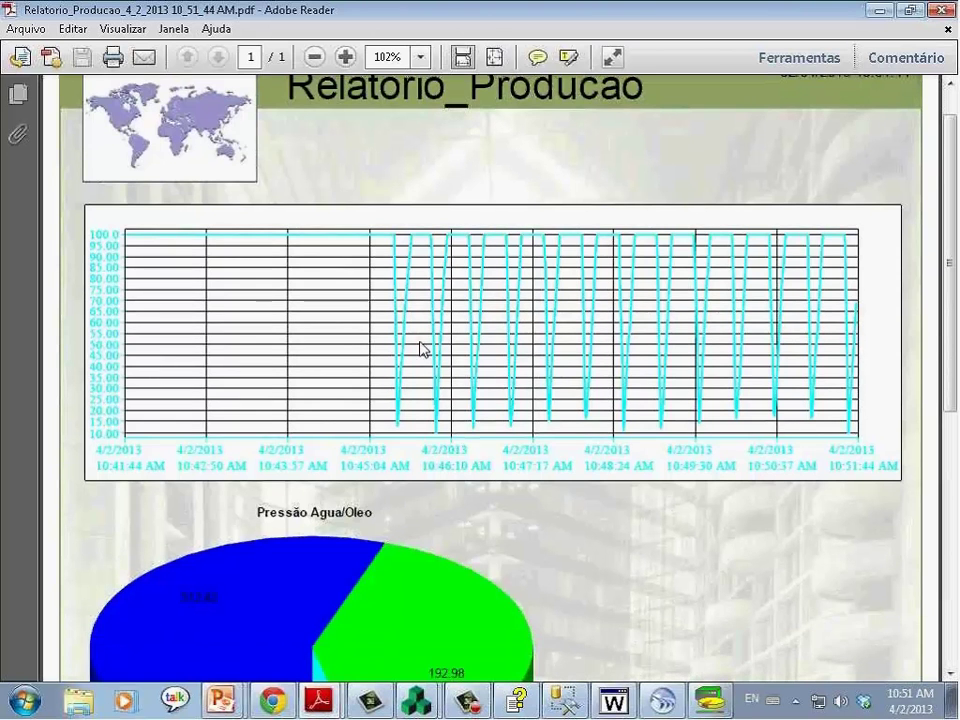
scroll(318, 360, down, 8)
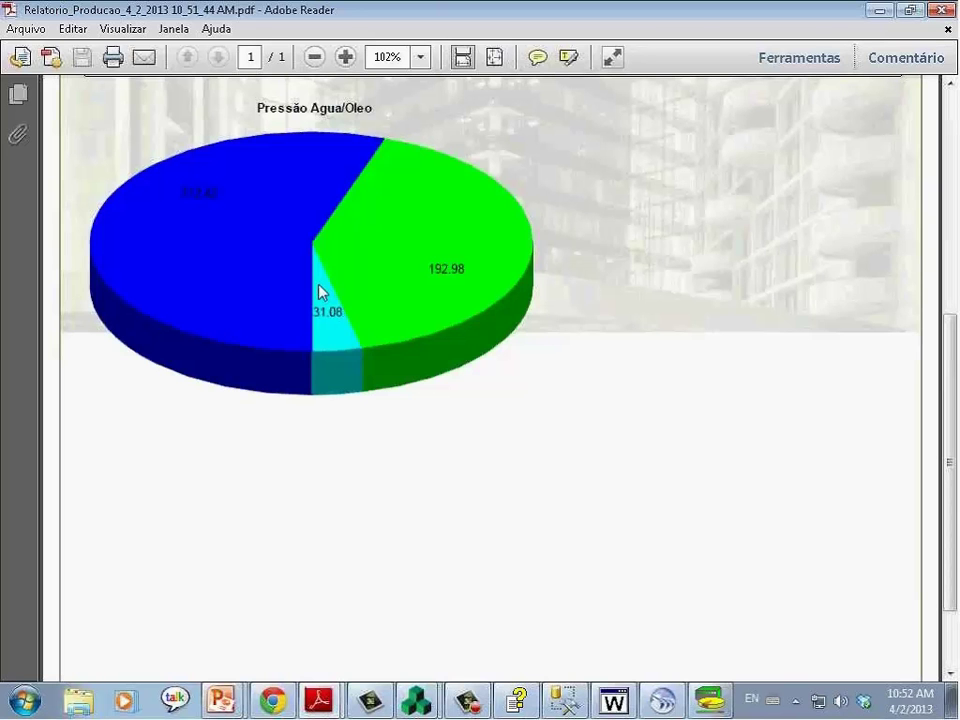
click(941, 11)
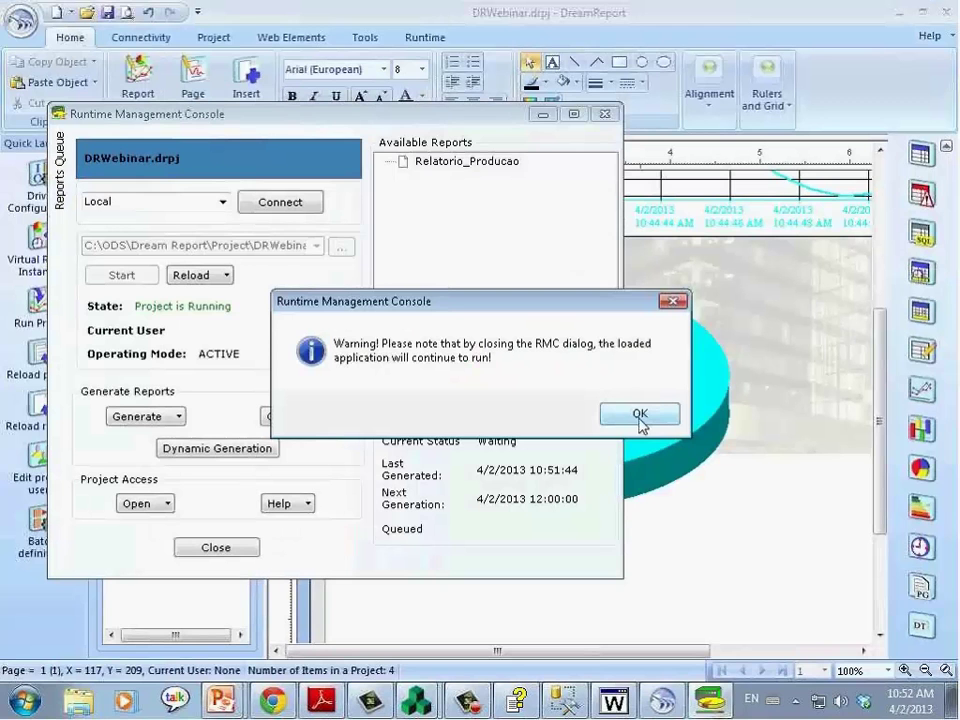
click(640, 415)
Insert an alarm table about 5.8 in wide and 2.9 in high in the empty area below the pie graph
scroll(619, 503, down, 1)
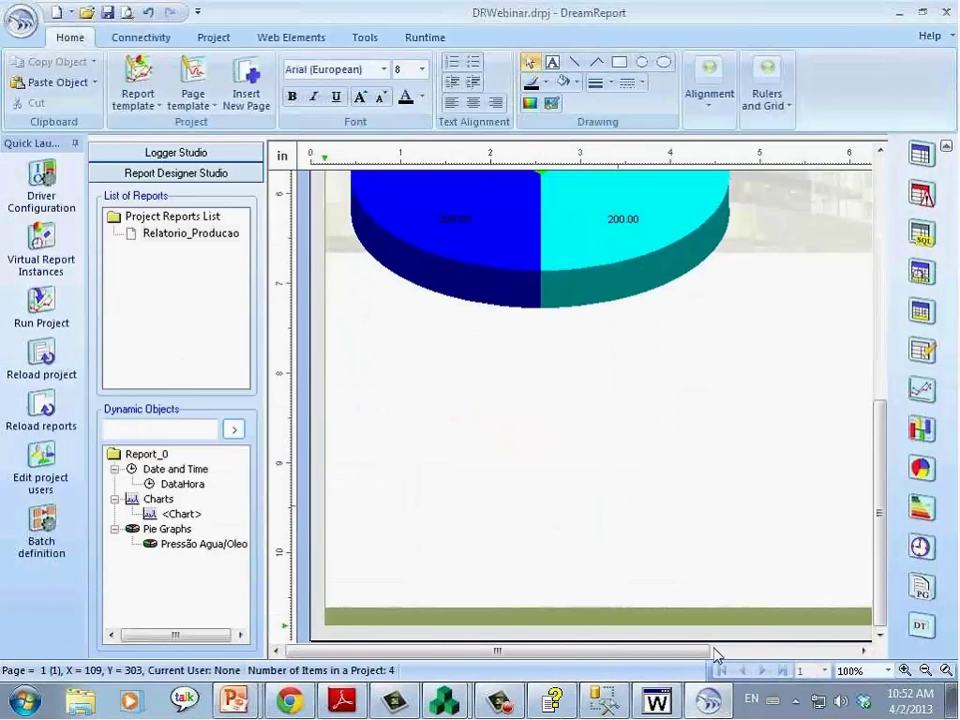
scroll(700, 655, right, 3)
drag(699, 656, 551, 658)
click(923, 192)
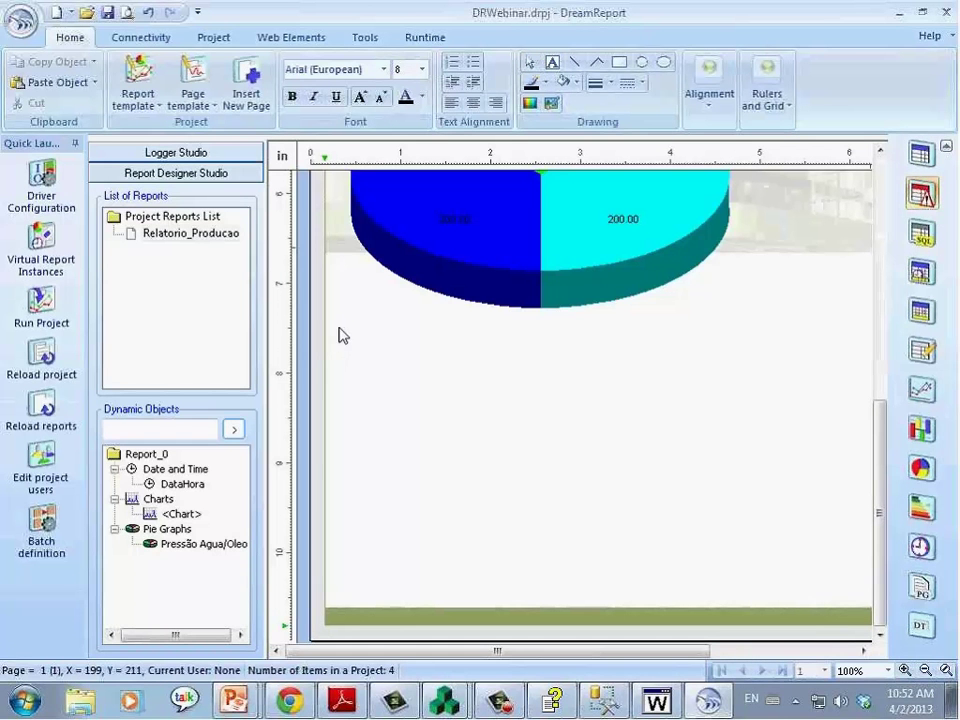
drag(338, 327, 859, 594)
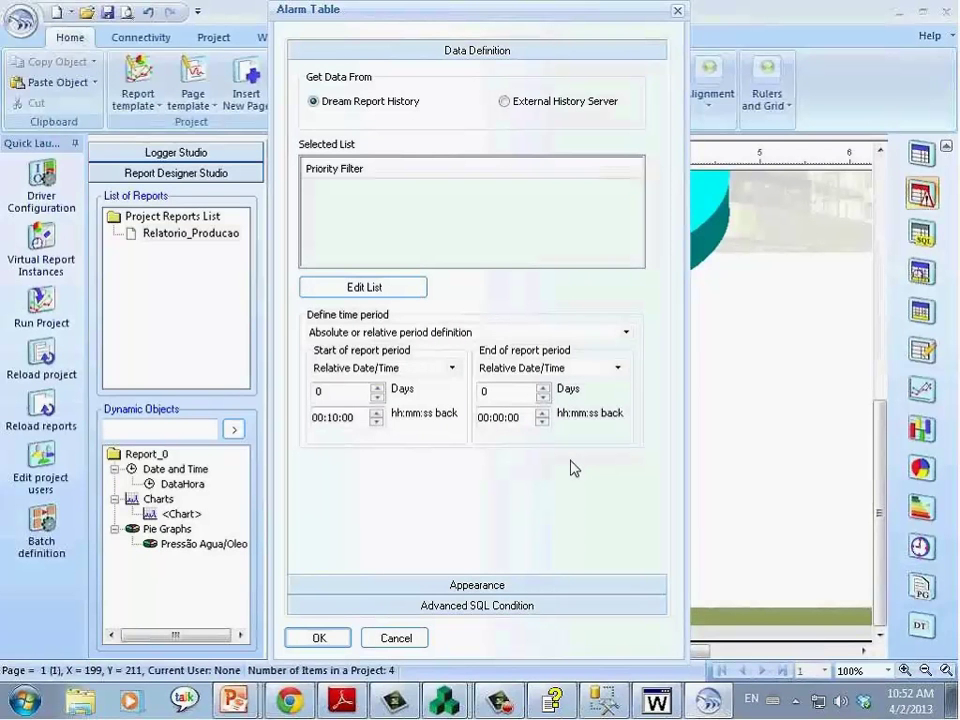
Source the alarm table from the External History Server with the Default_Alm filter and set its period start to 1 day back
click(545, 103)
click(360, 287)
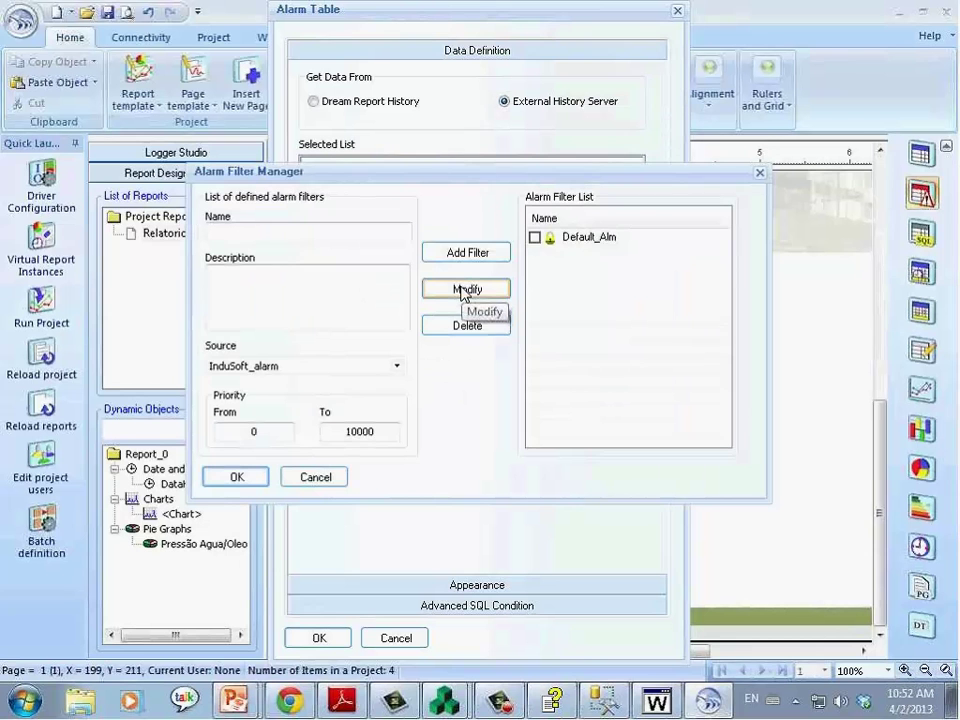
click(553, 240)
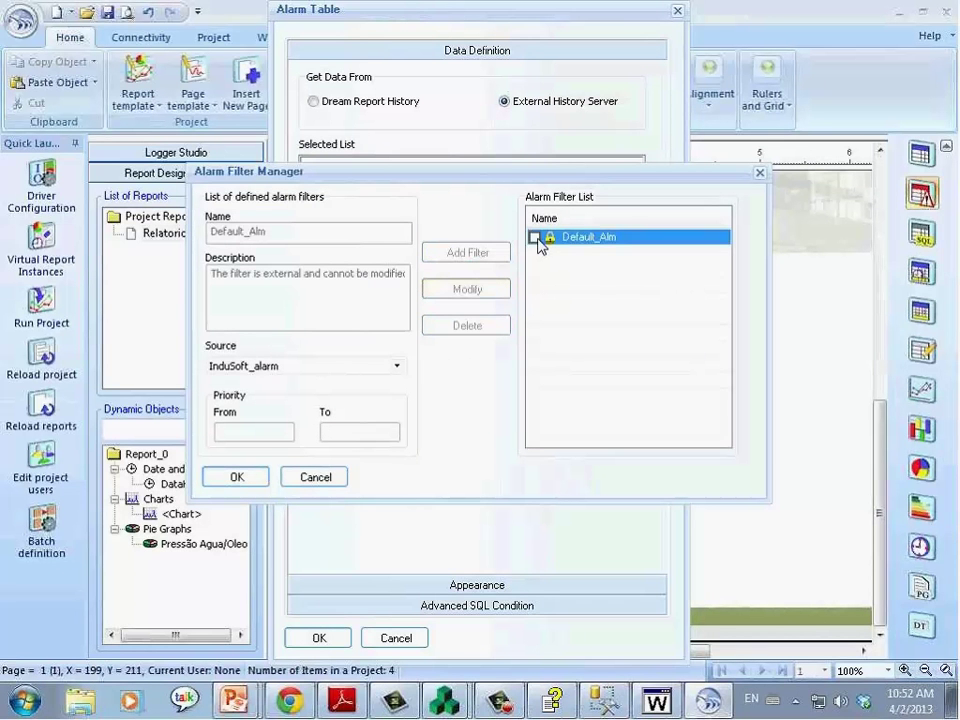
click(536, 240)
click(237, 478)
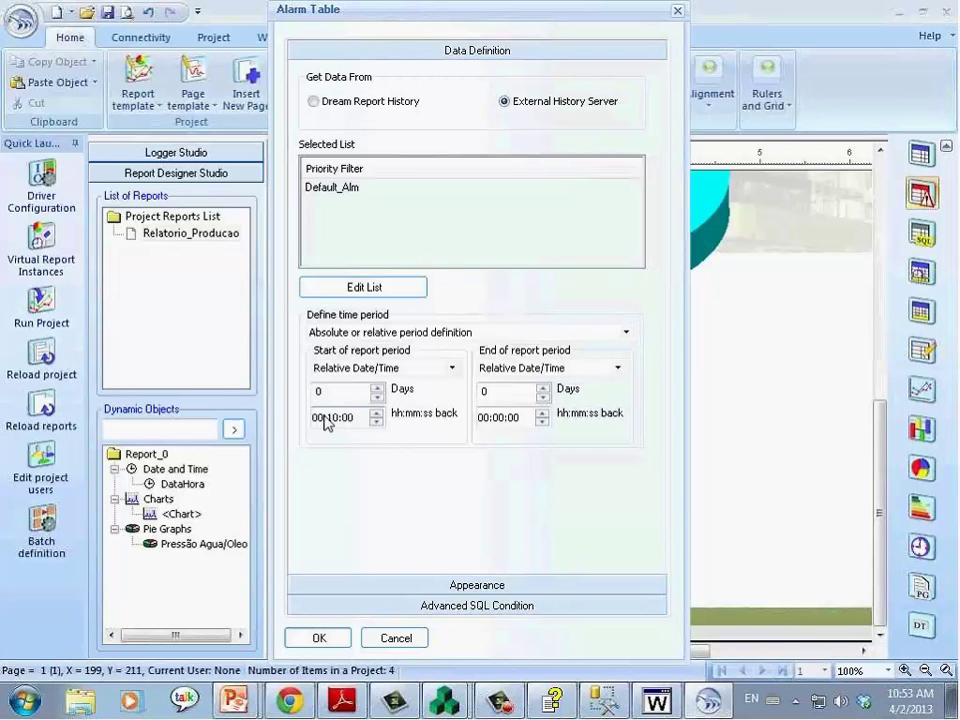
click(377, 392)
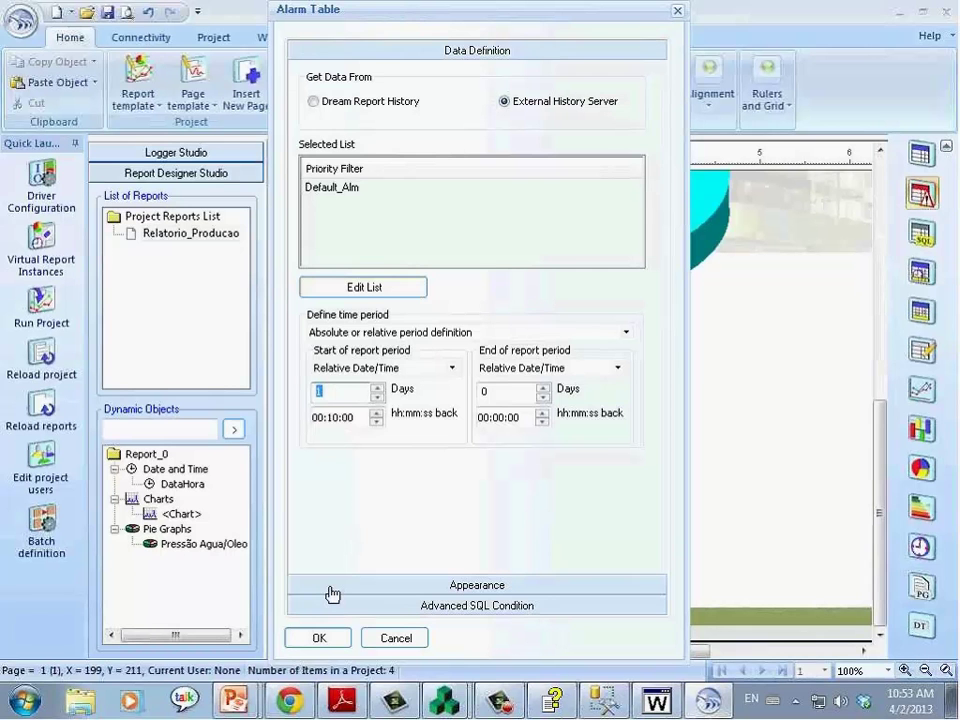
Hide the Ack Time, End Time and Response time columns in the alarm table's appearance settings, keeping Start Time displayed
click(386, 593)
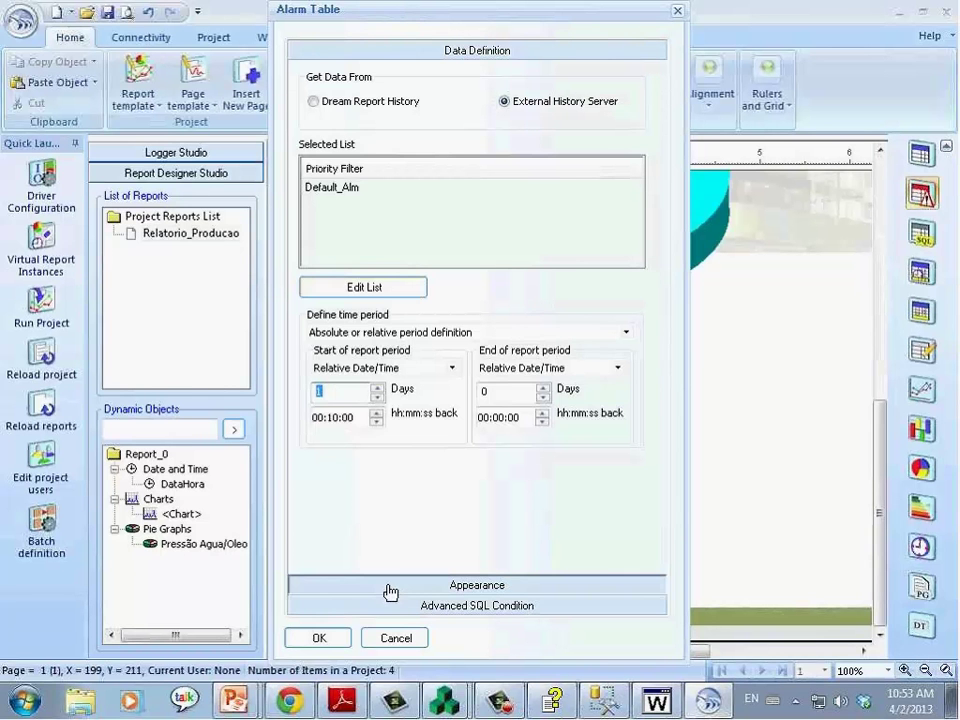
click(309, 202)
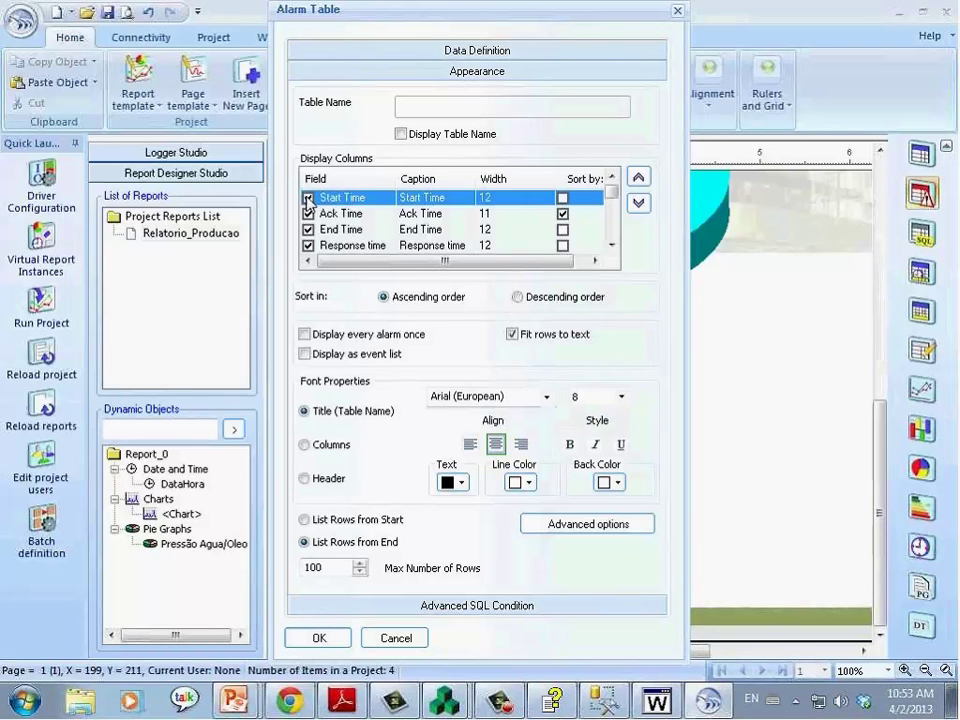
click(308, 213)
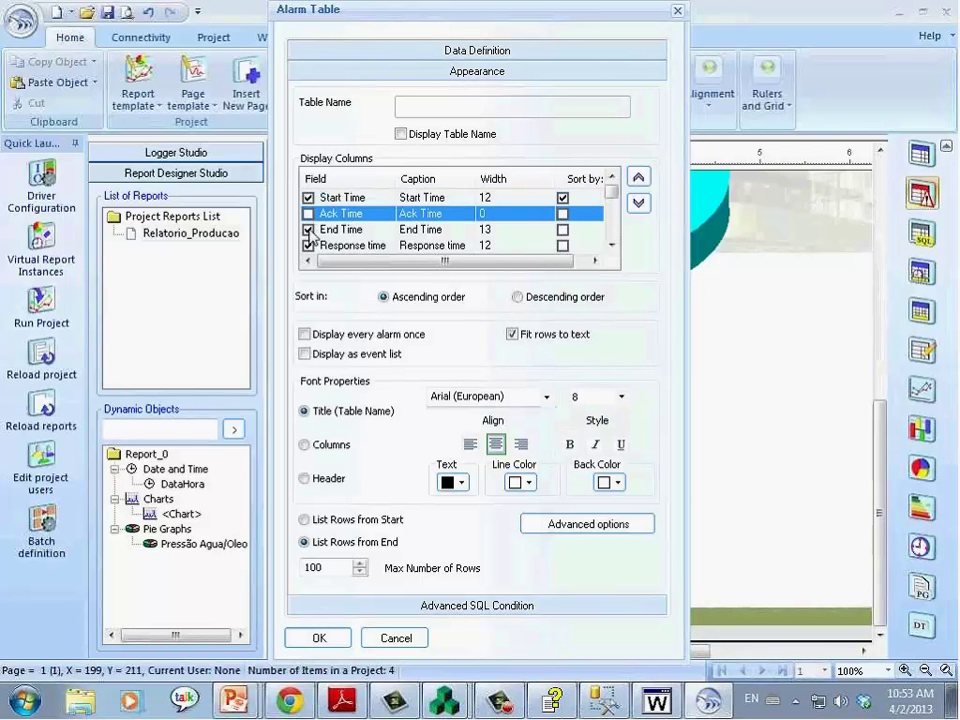
click(308, 229)
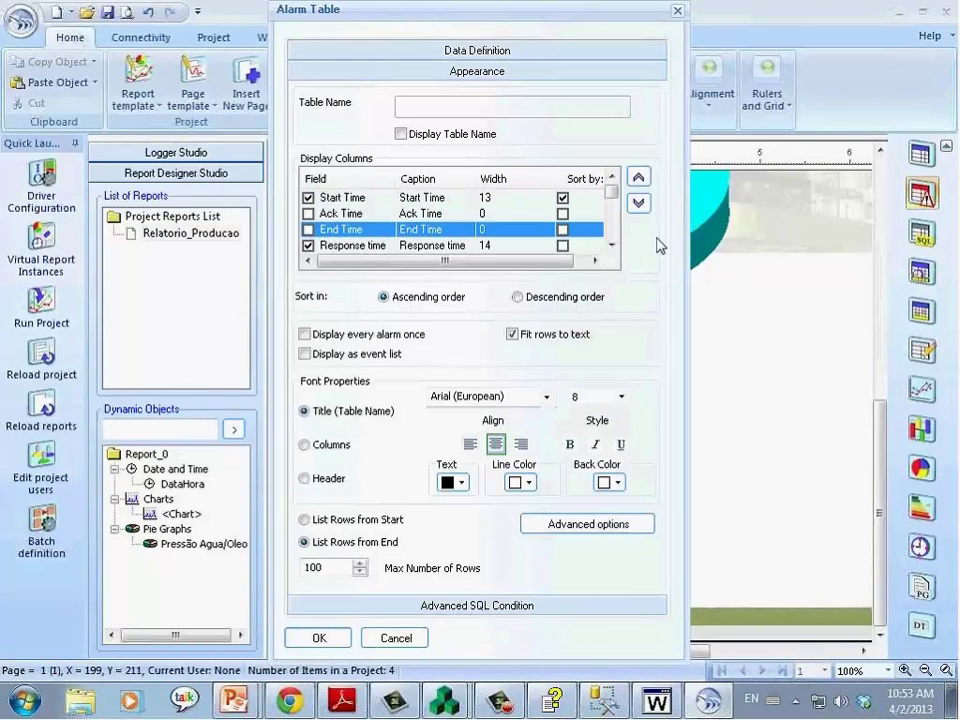
click(308, 245)
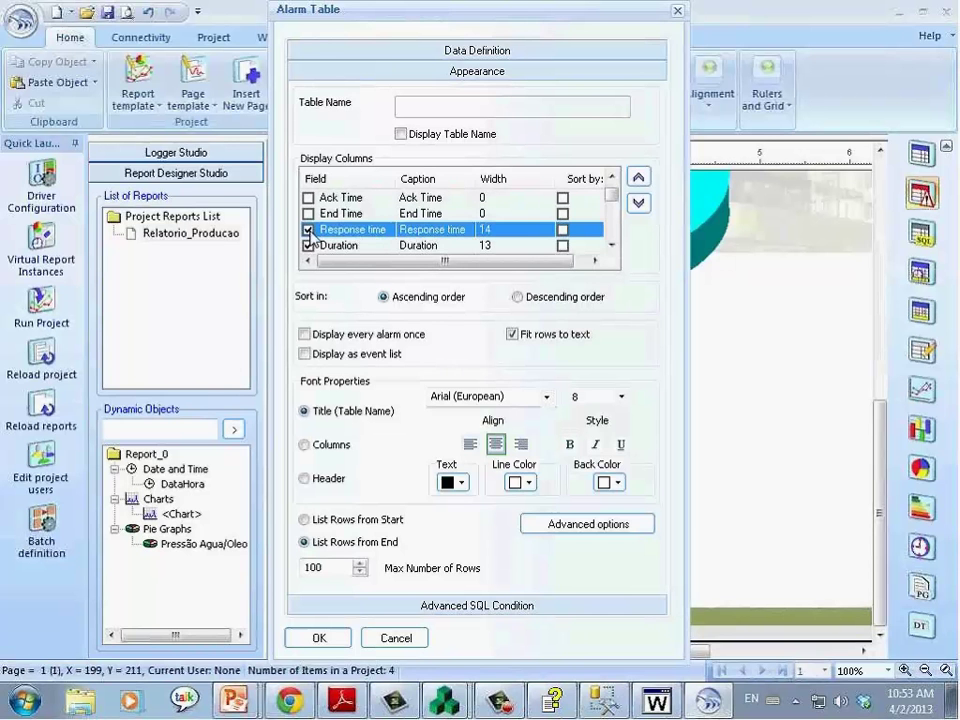
Hide the Group and Selection columns of the alarm table and accept its definition
click(612, 245)
click(612, 245)
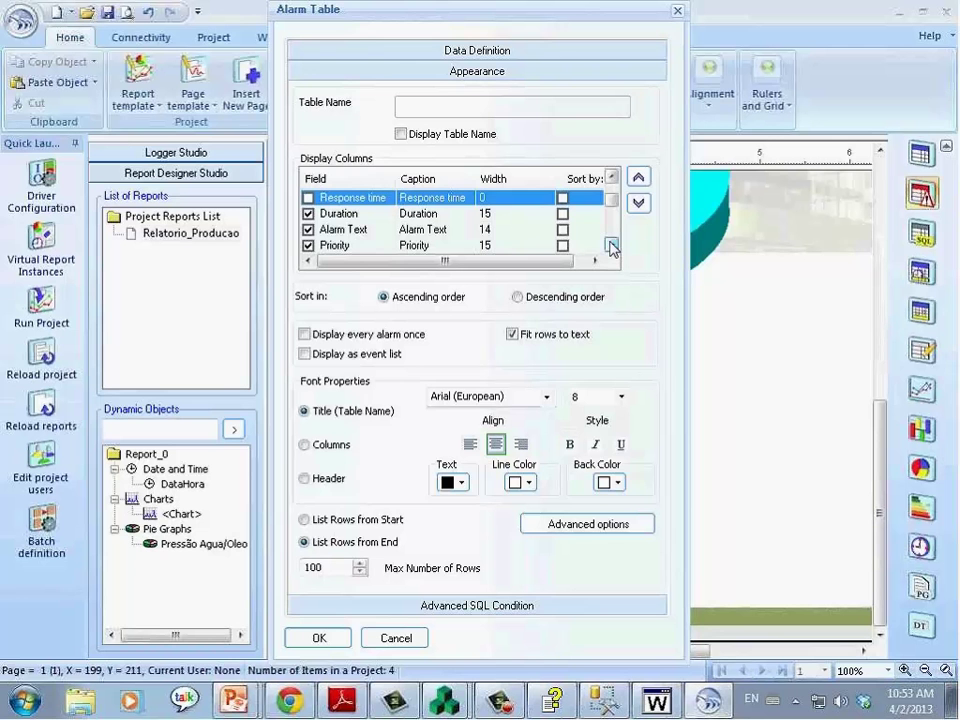
scroll(612, 248, down, 2)
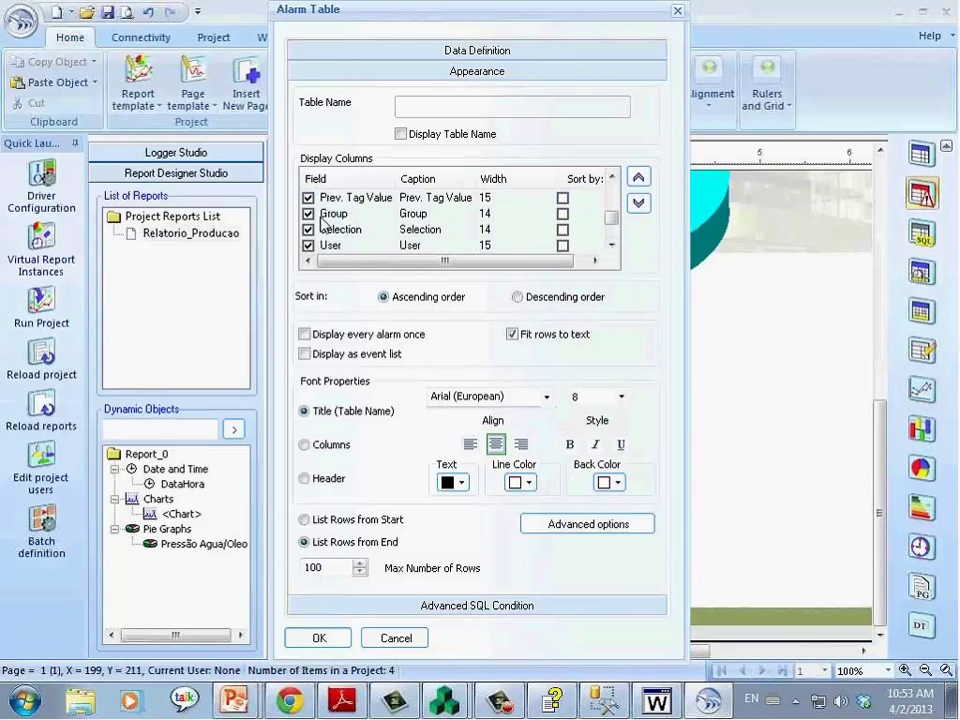
click(308, 214)
click(308, 229)
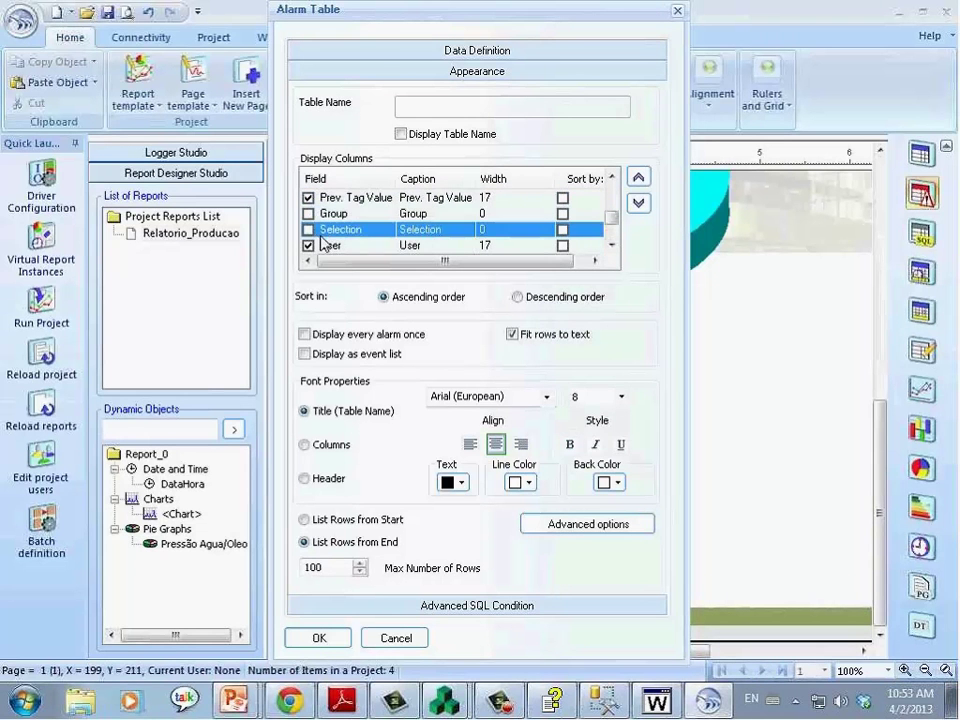
double_click(611, 246)
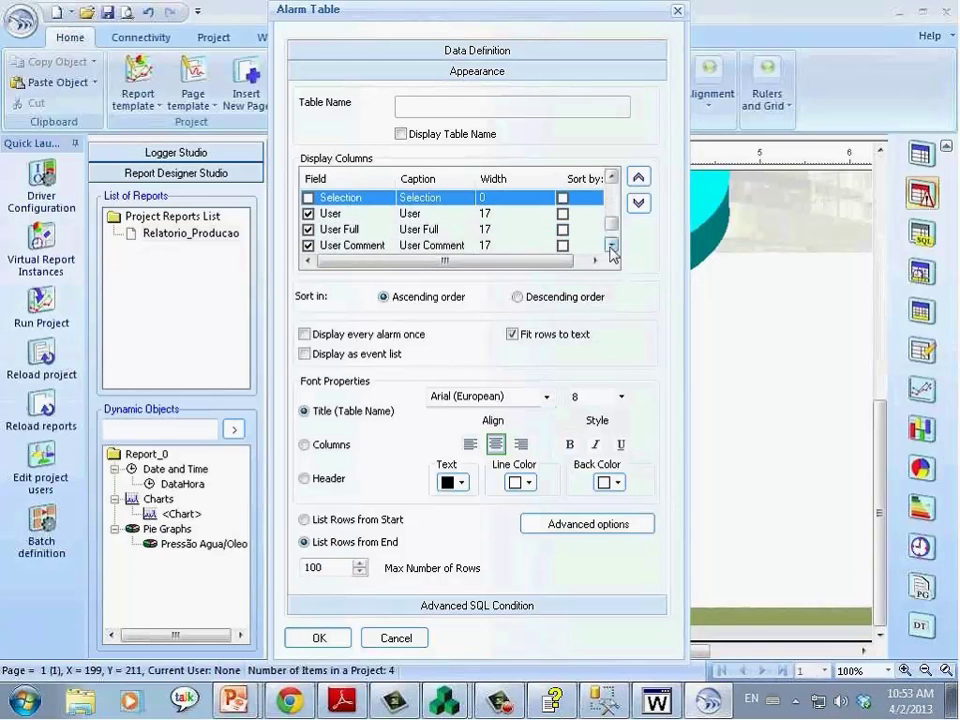
drag(462, 262, 540, 266)
click(319, 637)
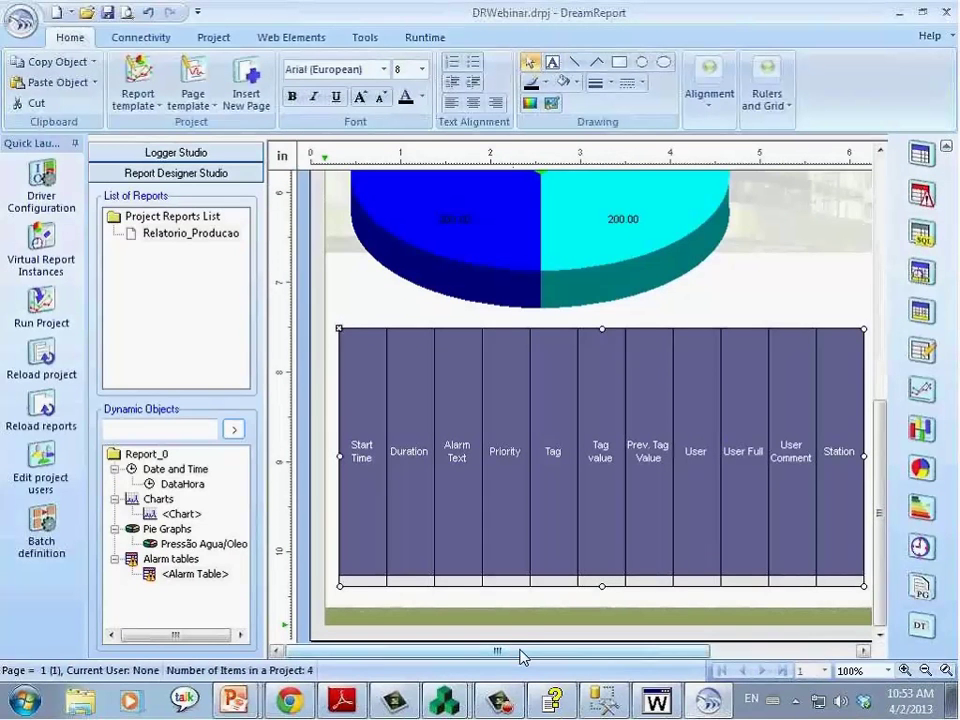
Widen the alarm table to about 7.8 in, extending it toward the page's right margin
drag(527, 652, 630, 653)
drag(735, 657, 770, 657)
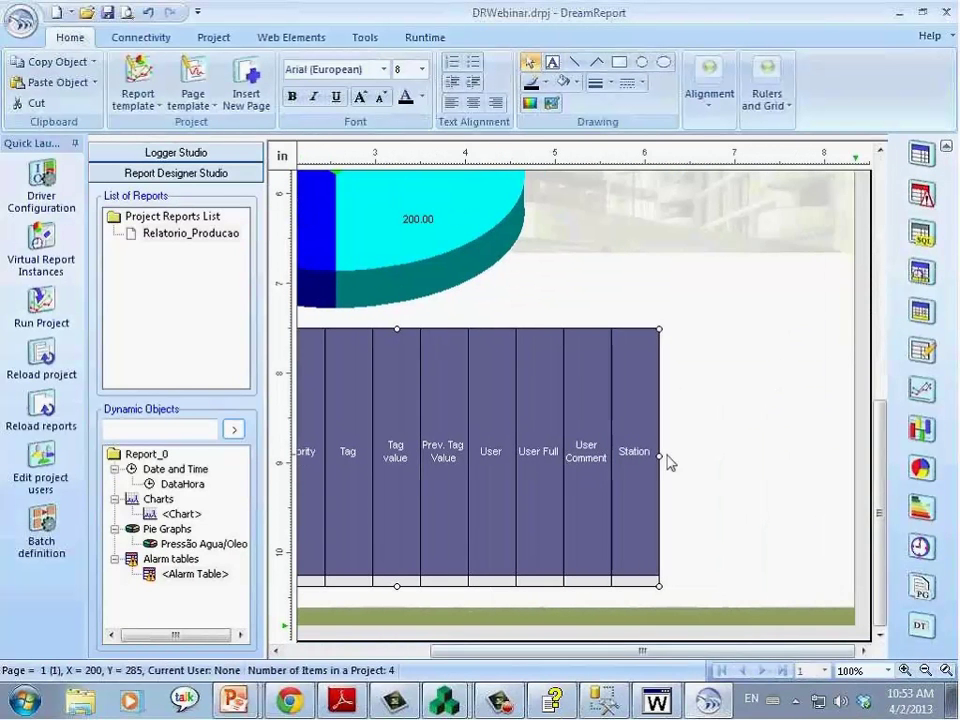
drag(660, 455, 836, 459)
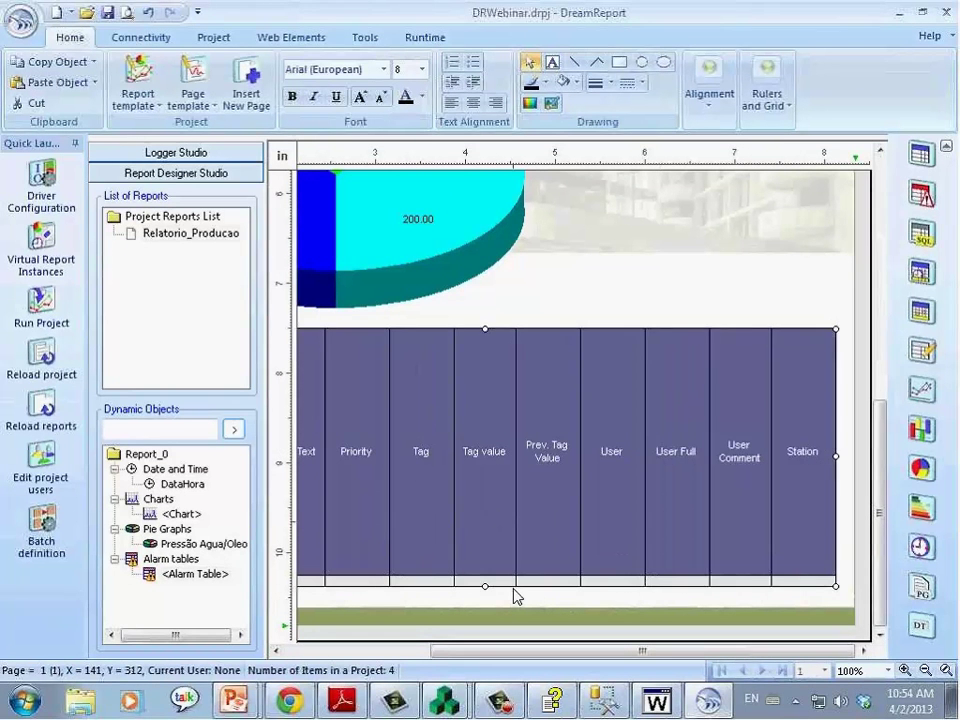
click(310, 650)
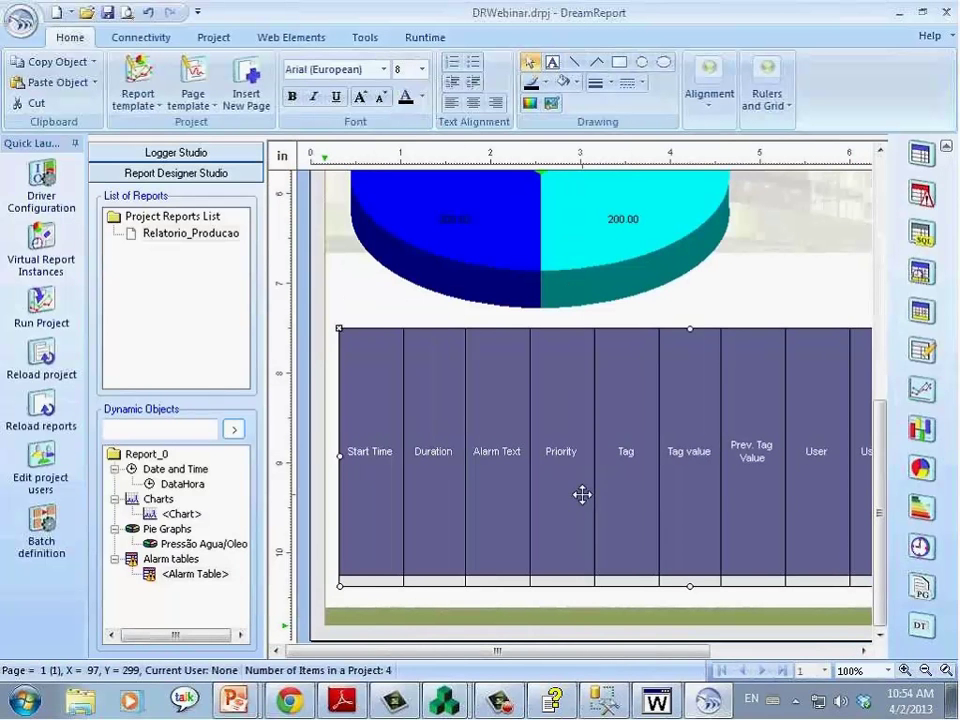
Save the changes, reload the reports in the running project and select Relatorio_Producao for generation
click(52, 407)
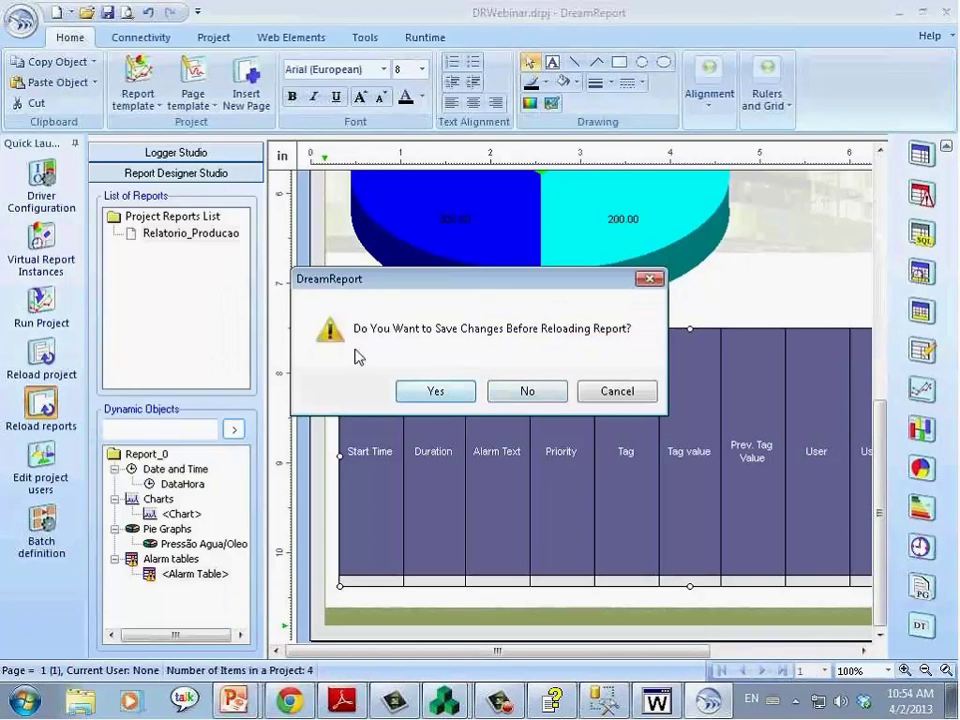
click(438, 392)
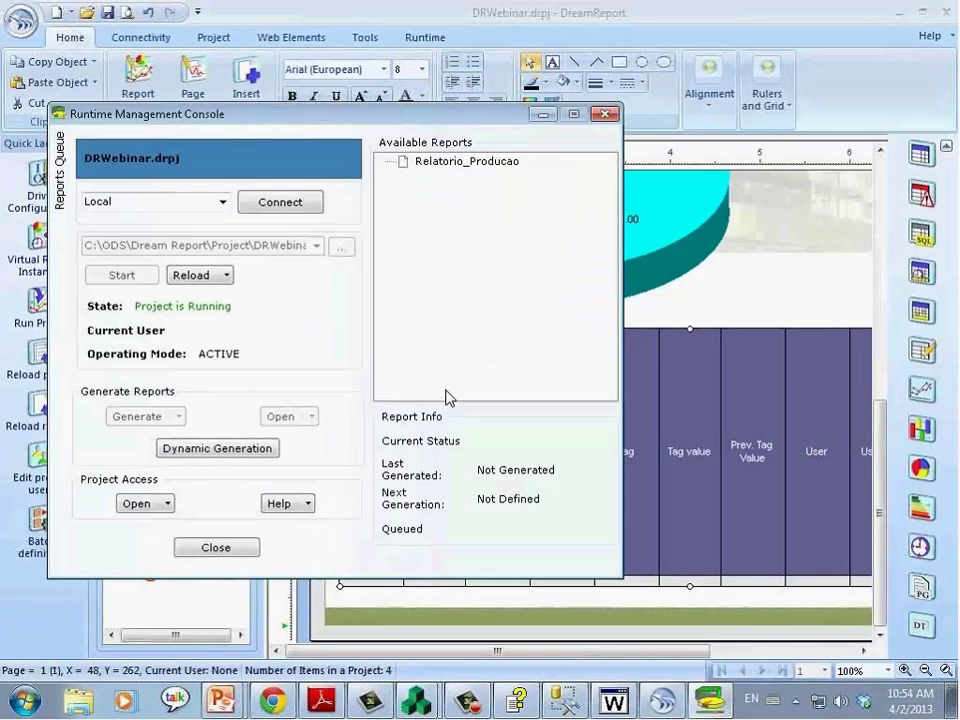
click(462, 165)
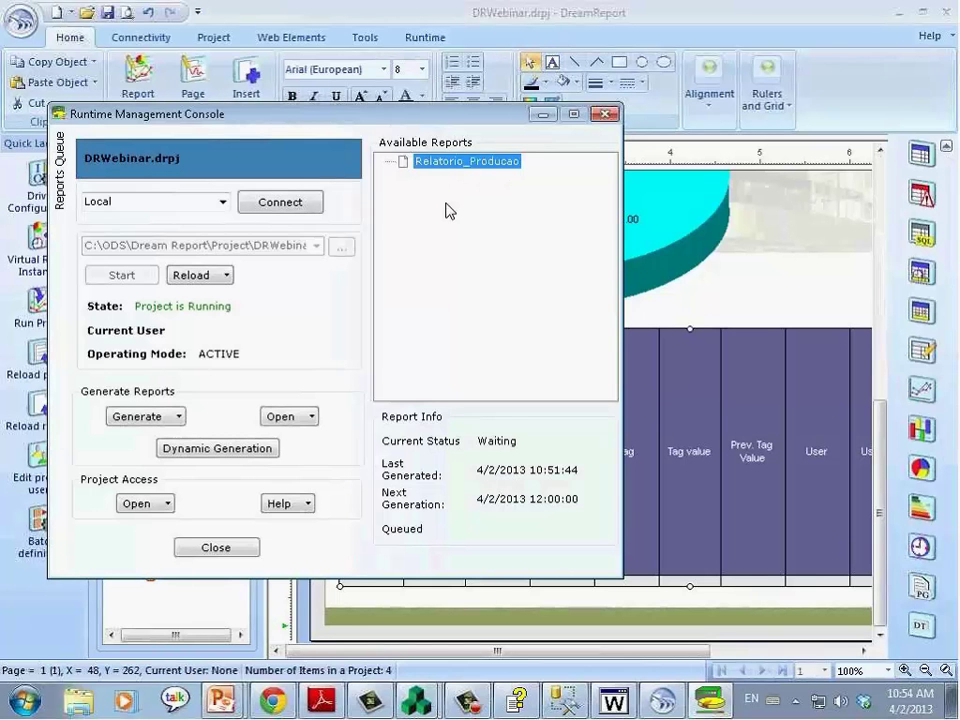
Generate Relatorio_Producao and check the level chart, pressure pie graph and alarm table on the PDF's first page
click(145, 416)
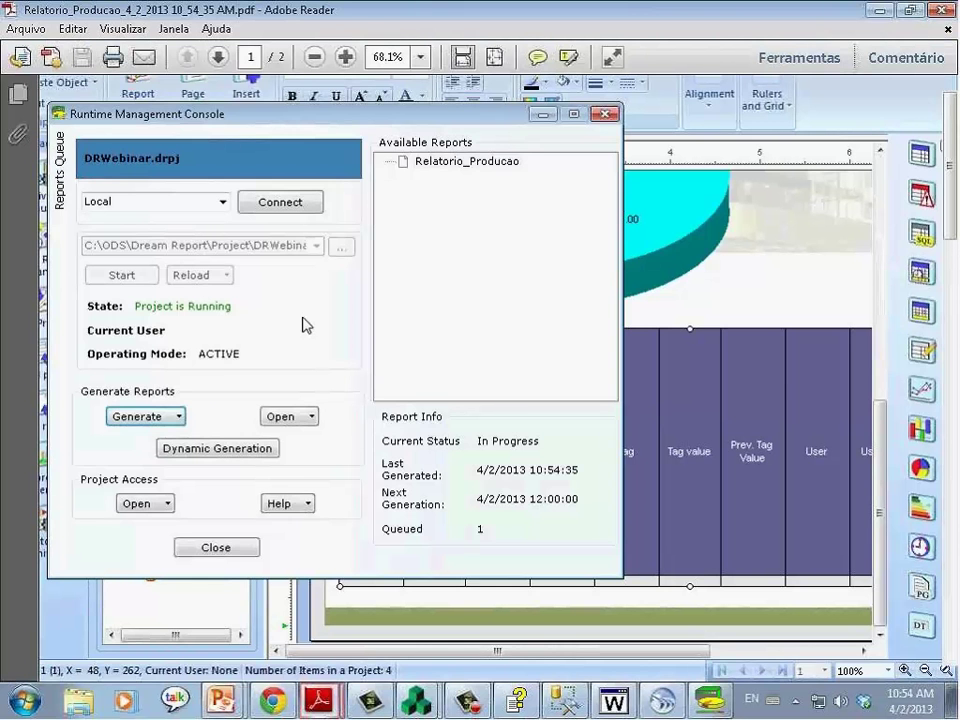
scroll(426, 302, down, 5)
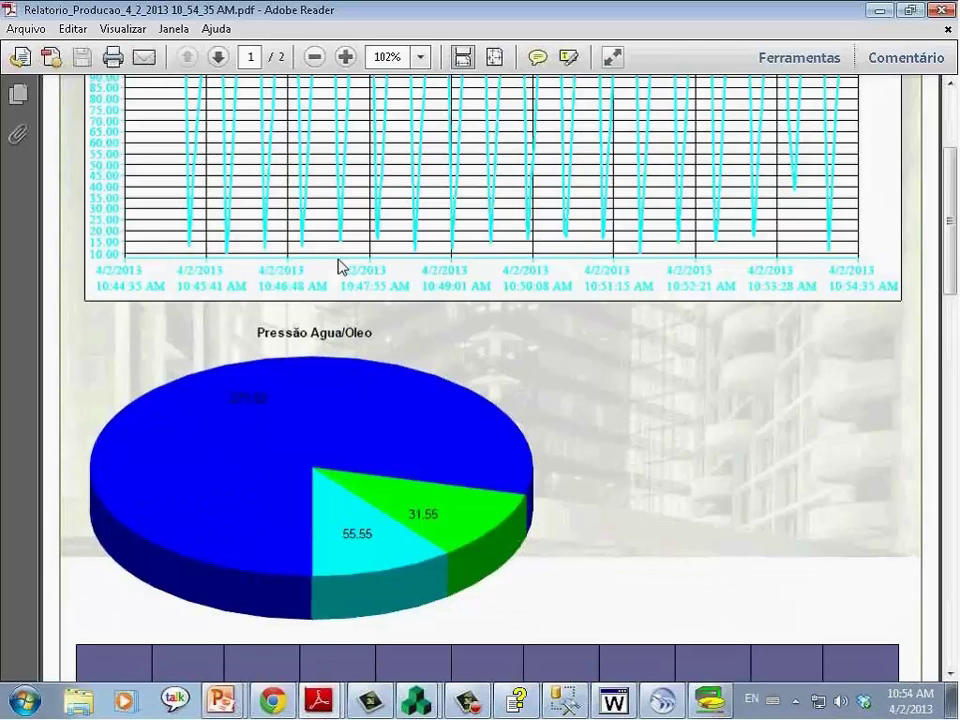
scroll(345, 269, down, 10)
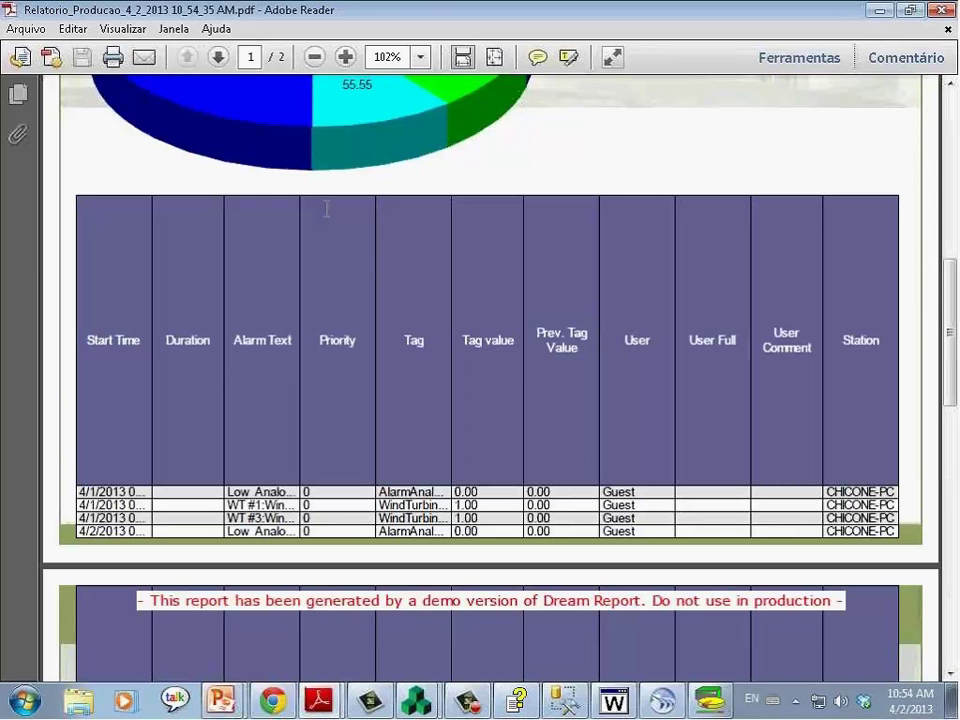
Examine how the alarm table's columns and rows continue on the second page of the generated PDF
scroll(326, 209, down, 7)
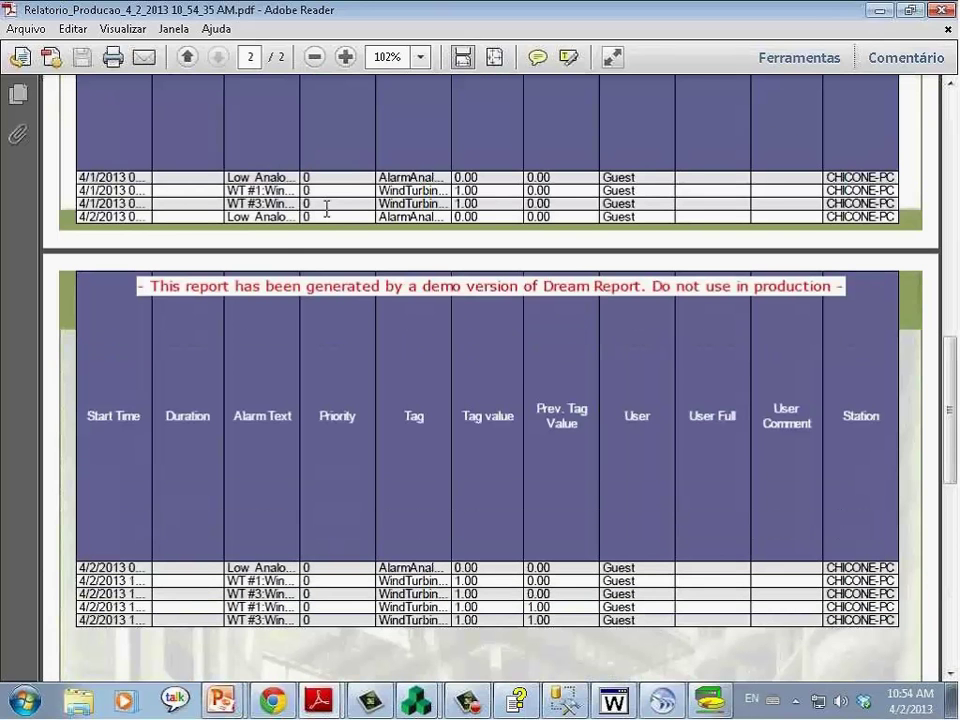
scroll(282, 238, up, 1)
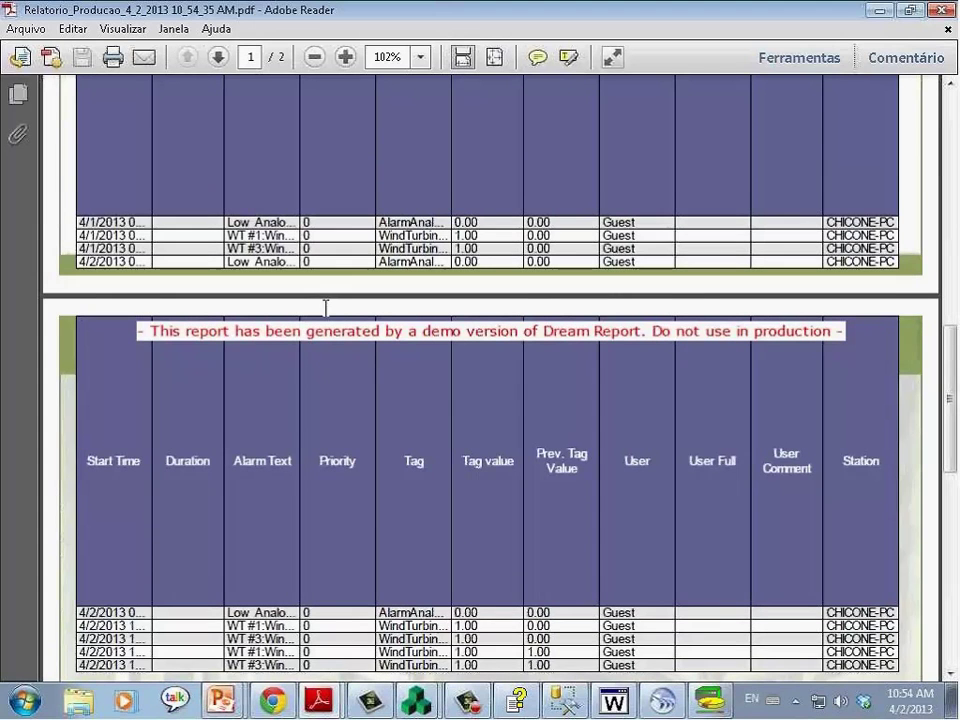
scroll(330, 300, down, 1)
scroll(258, 255, down, 5)
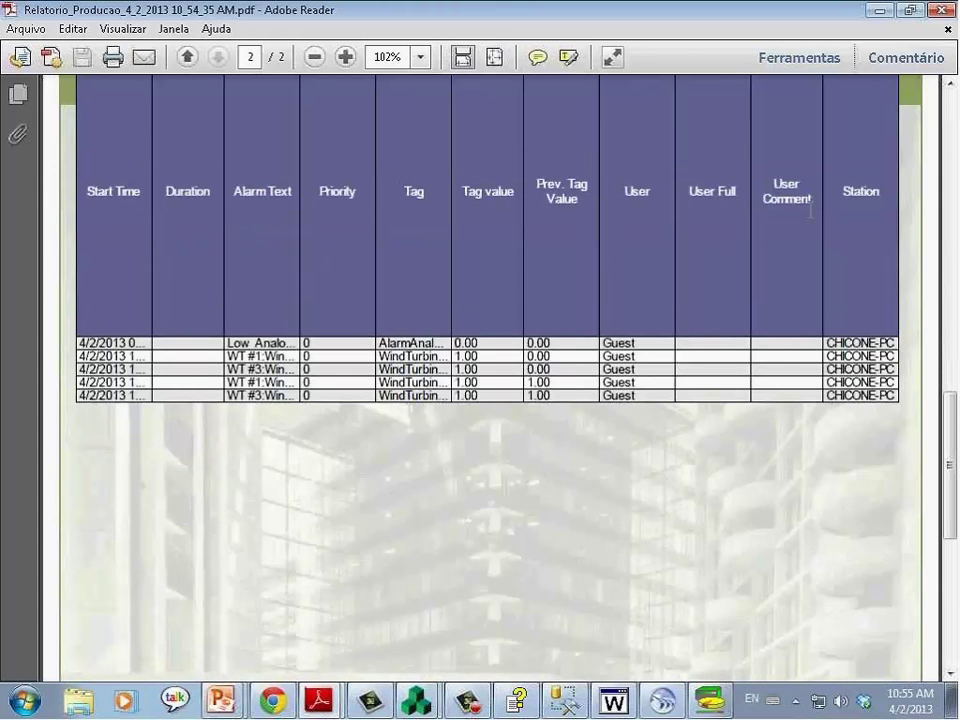
scroll(380, 372, up, 1)
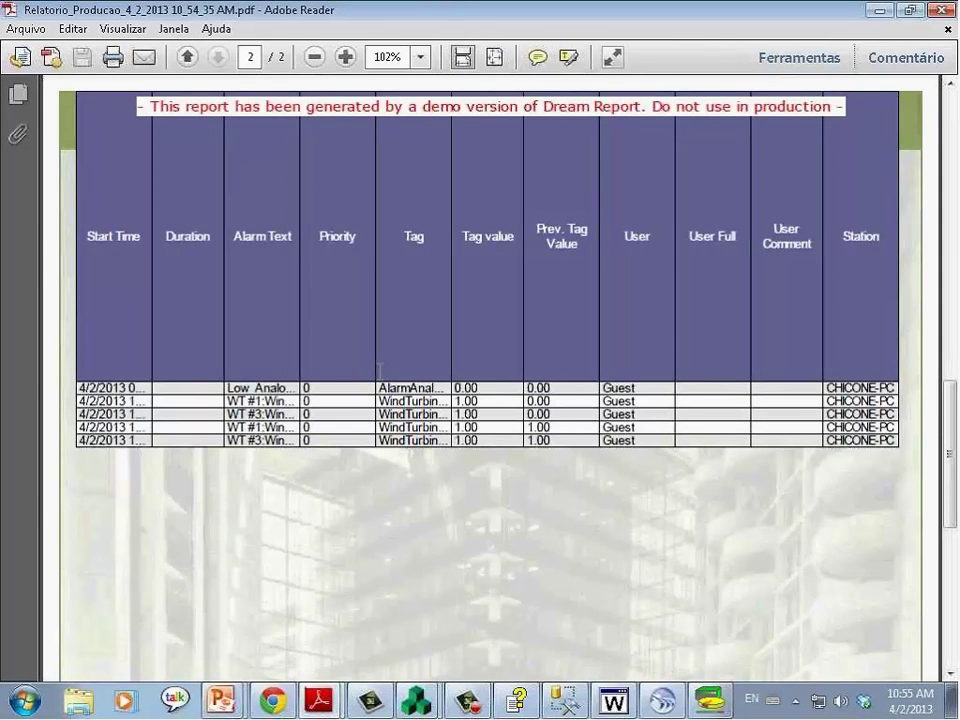
scroll(381, 378, up, 2)
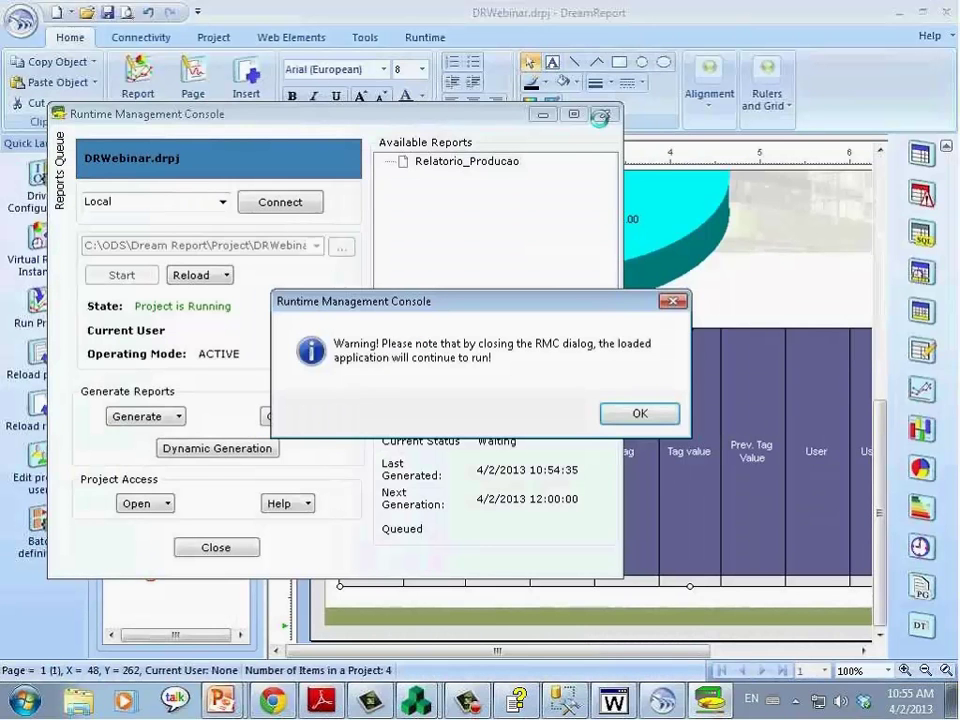
Close the Runtime Management Console and review the data source and time period in the alarm table's data definition
click(640, 413)
double_click(506, 424)
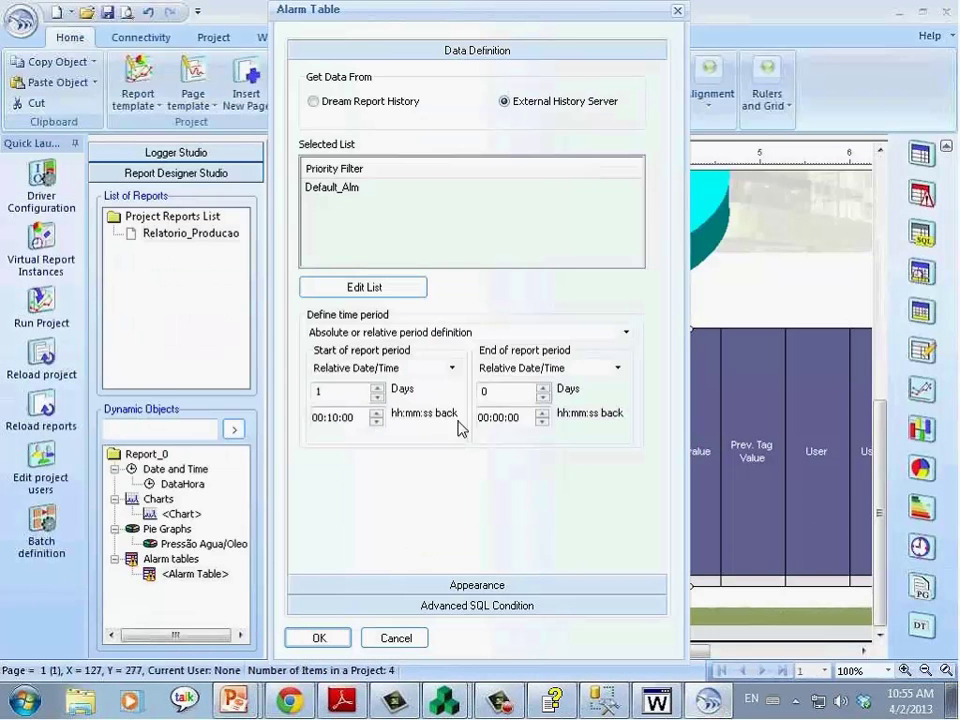
double_click(409, 178)
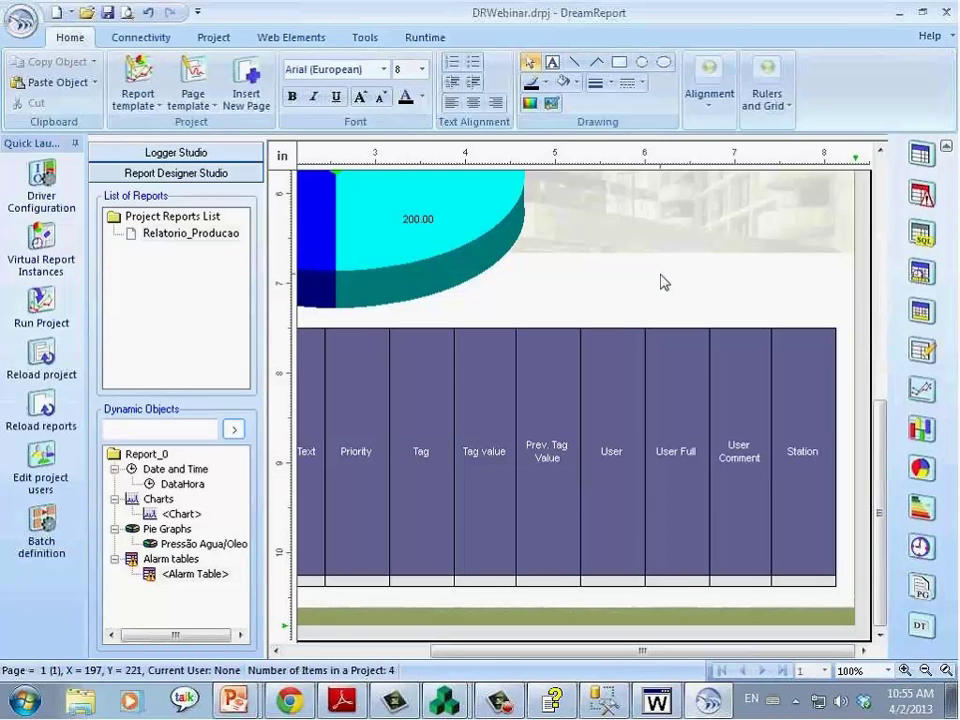
Switch to the PowerPoint presentation Dream Report com InduSoft Web Studio.pptx
click(240, 702)
mouse_move(250, 703)
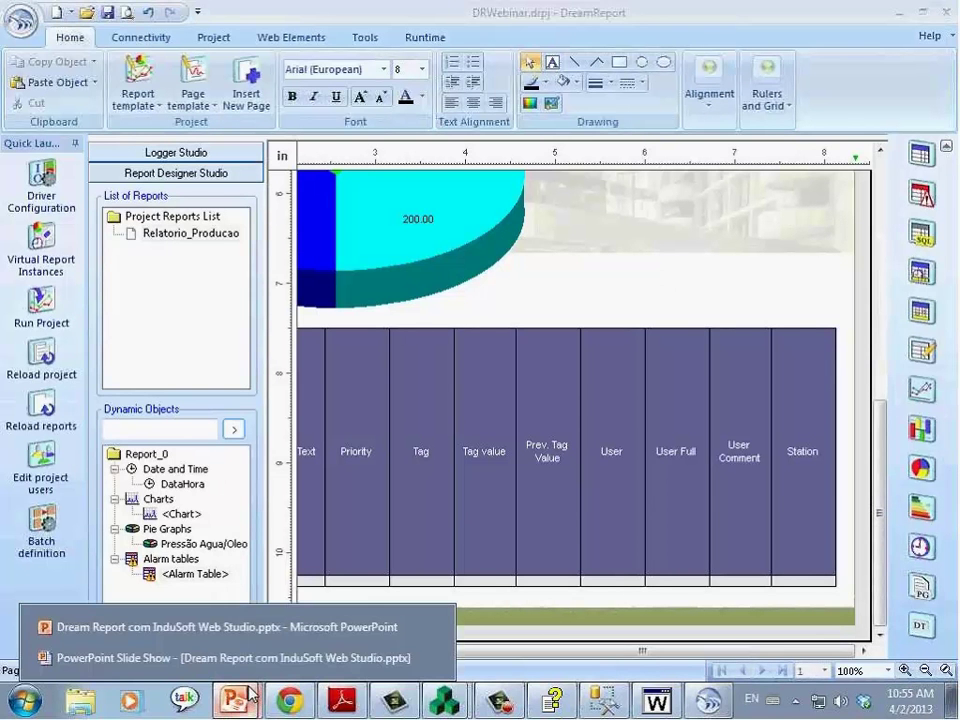